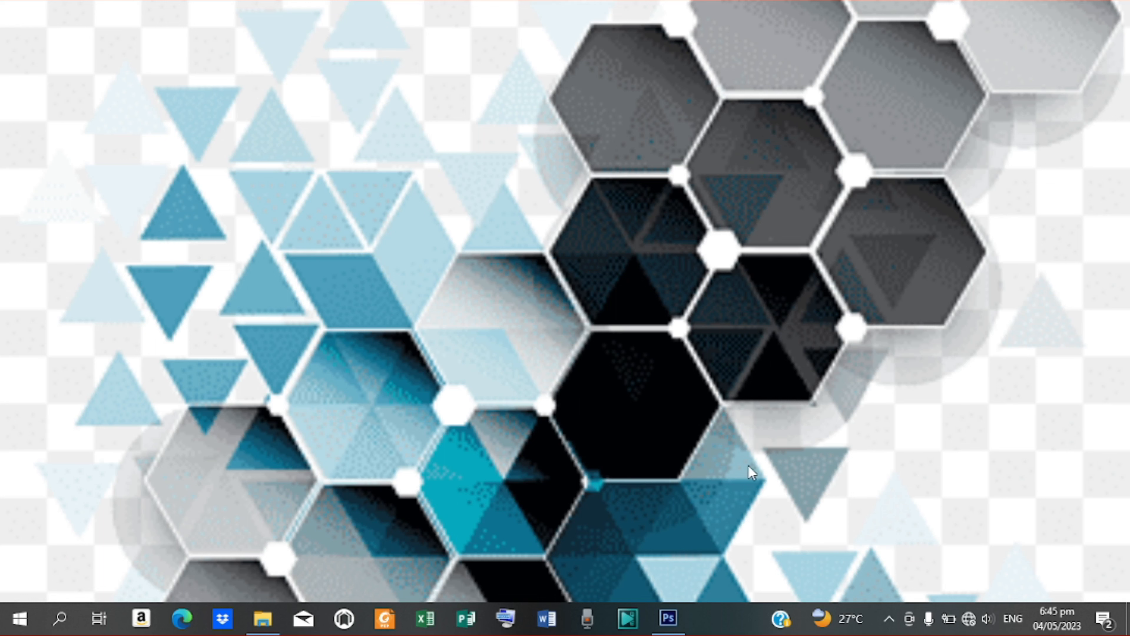
Step: Create a new white 20 × 20 inch document at 50 pixels/inch in CMYK
click(667, 618)
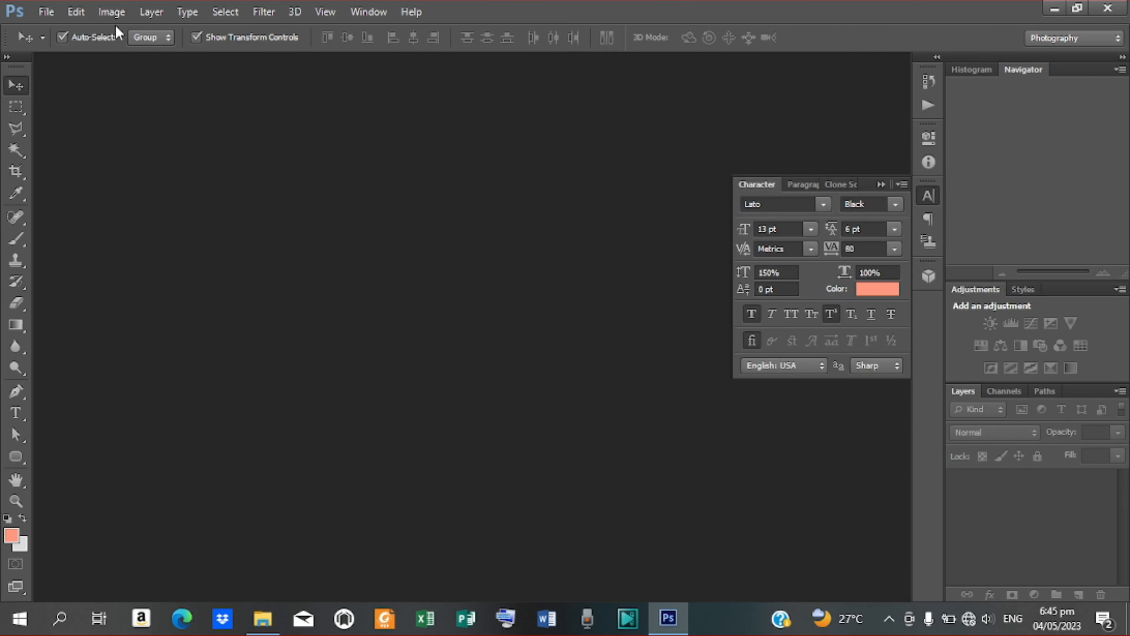
click(46, 12)
click(60, 29)
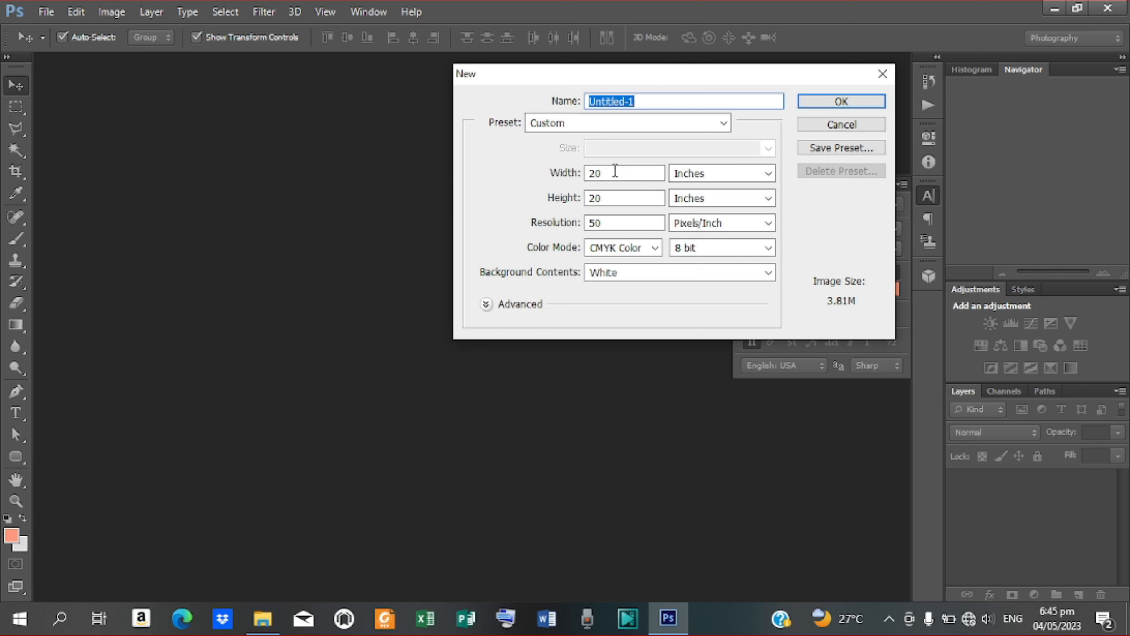
drag(615, 173, 555, 178)
text(20)
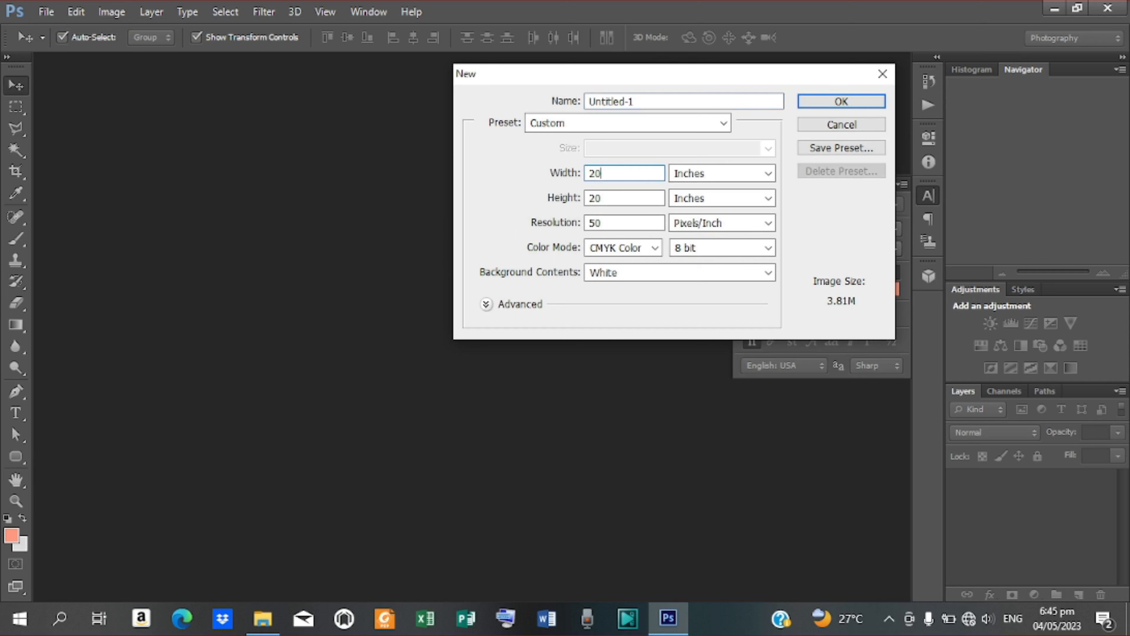
drag(616, 193, 521, 205)
text(20)
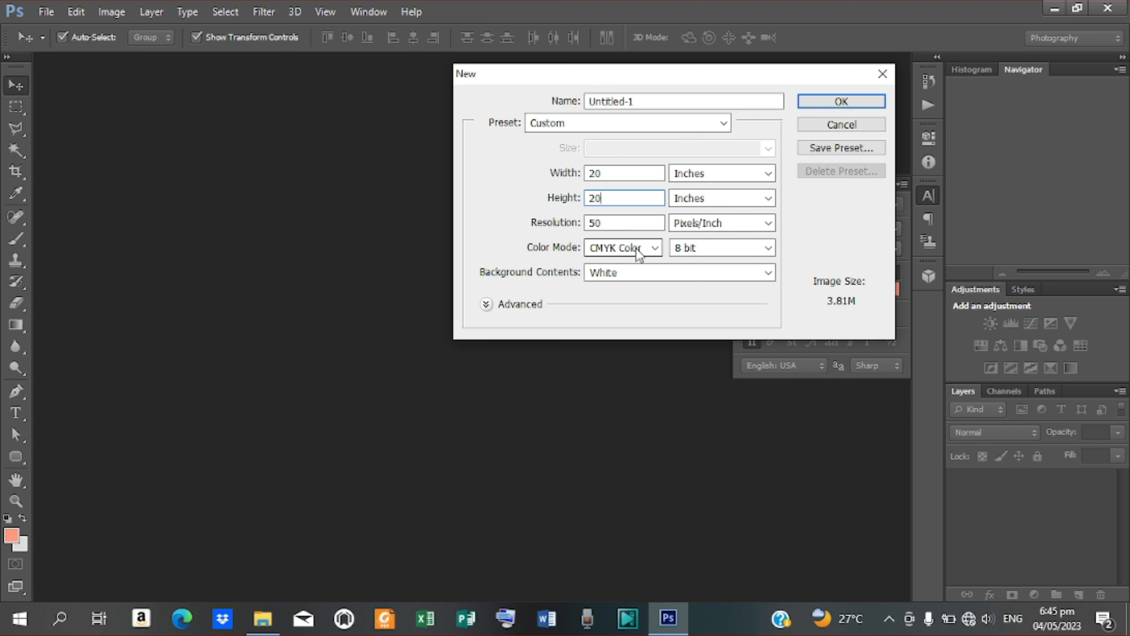
click(815, 107)
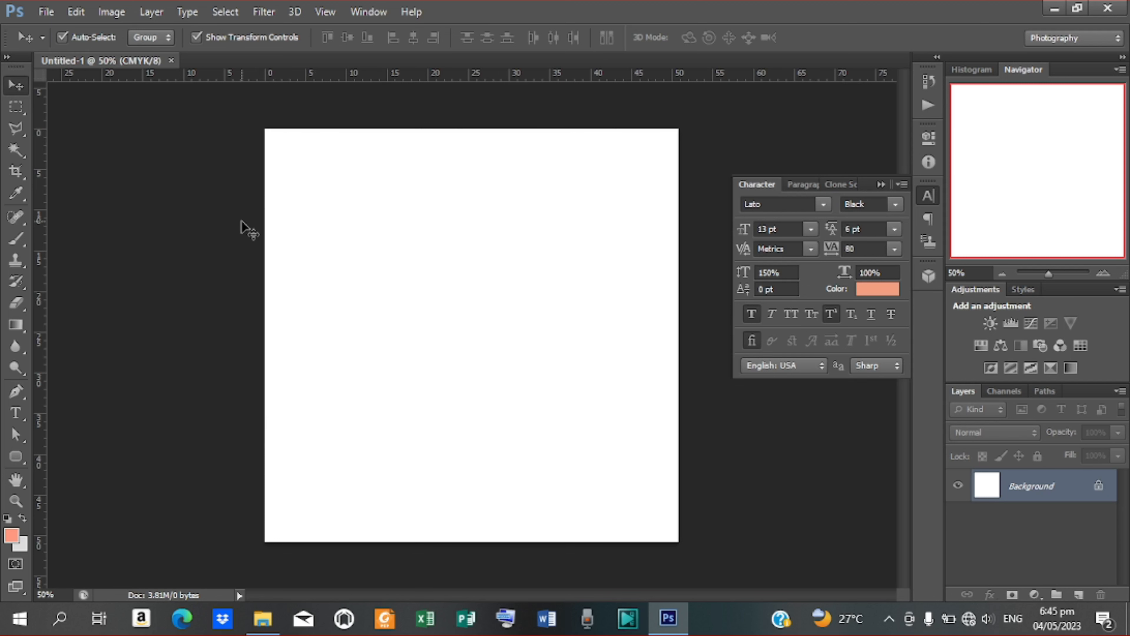
Step: Place the modern-clean-white-background image and scale it to cover the whole canvas
click(45, 12)
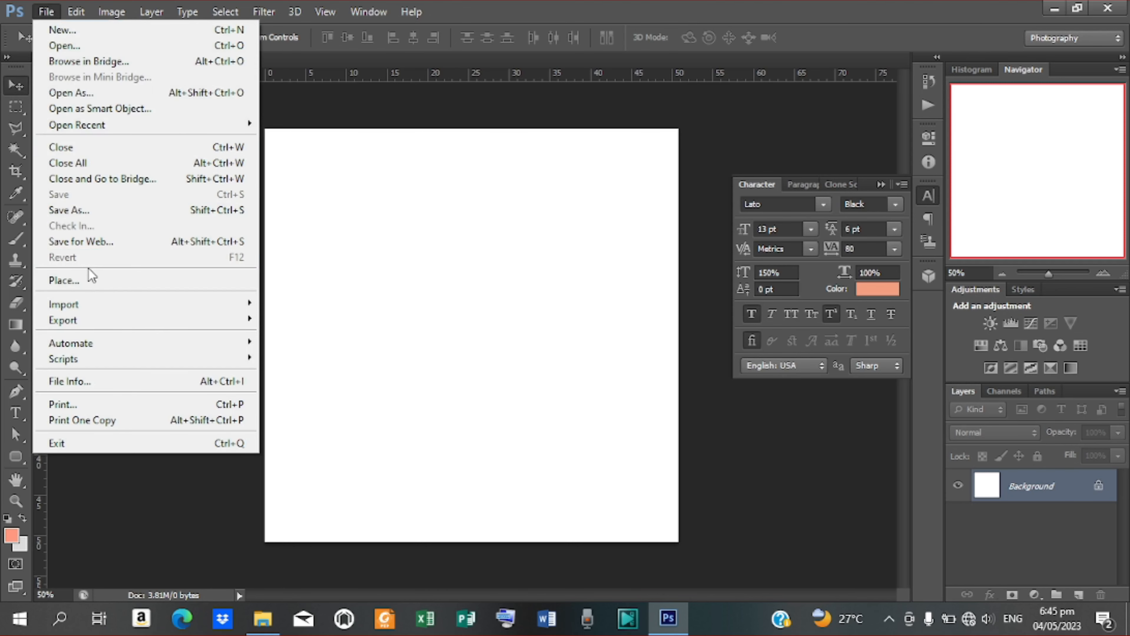
click(88, 278)
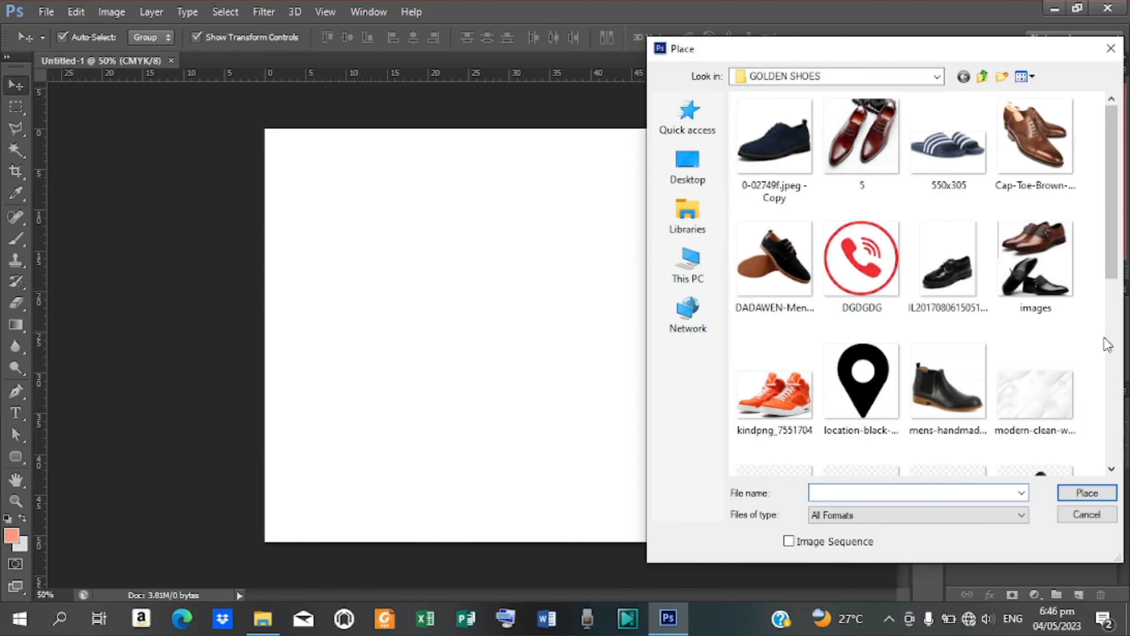
click(1042, 385)
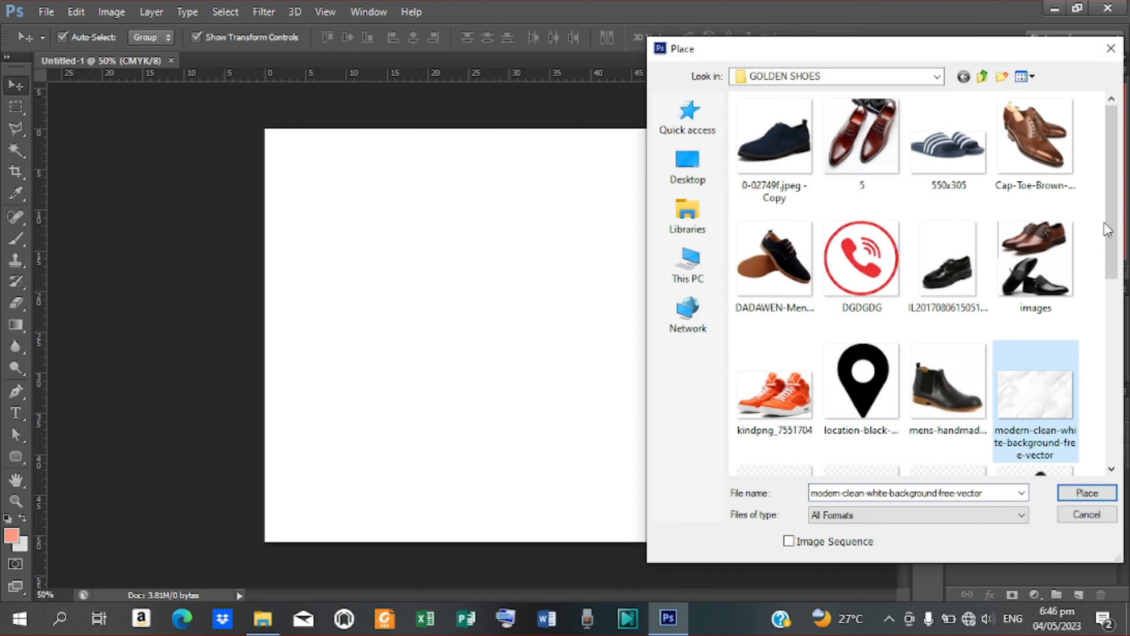
click(1078, 496)
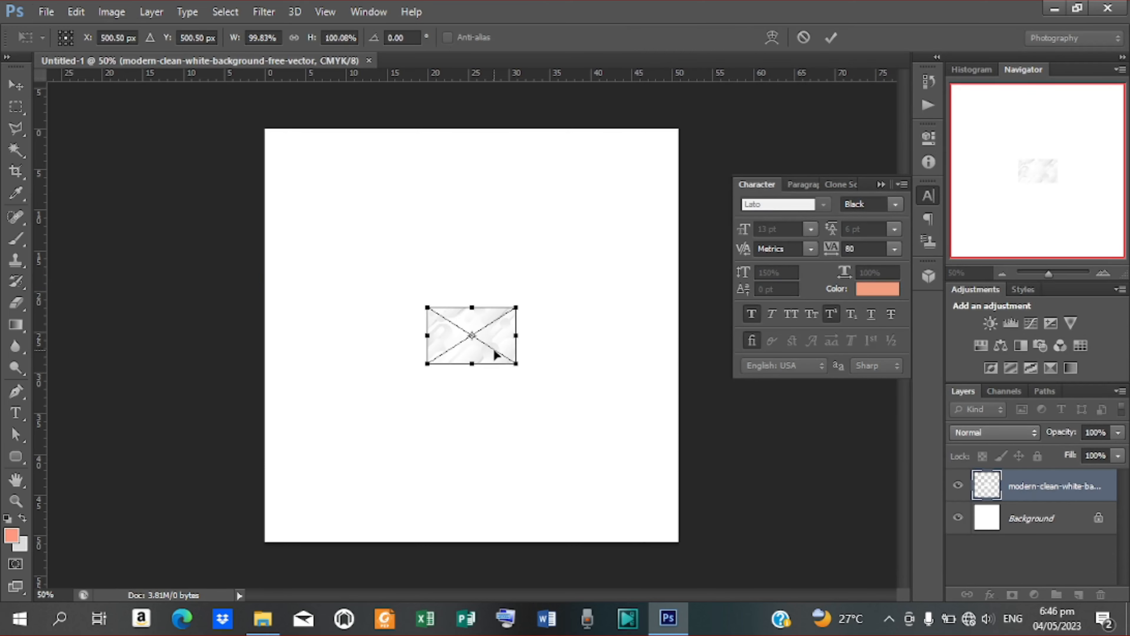
drag(517, 364, 807, 525)
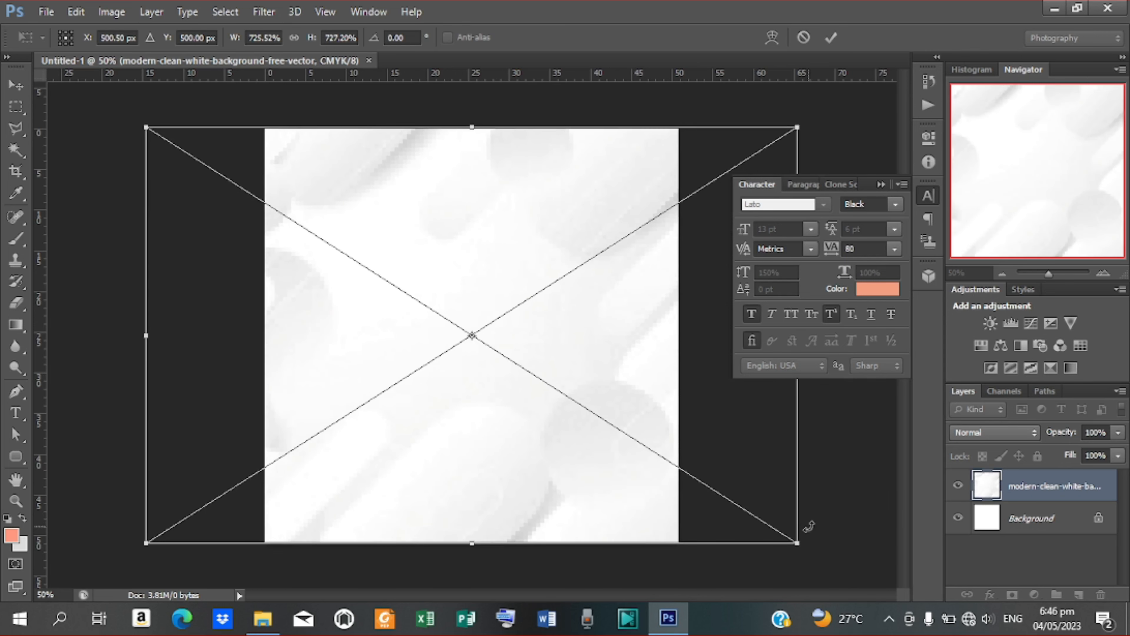
click(831, 38)
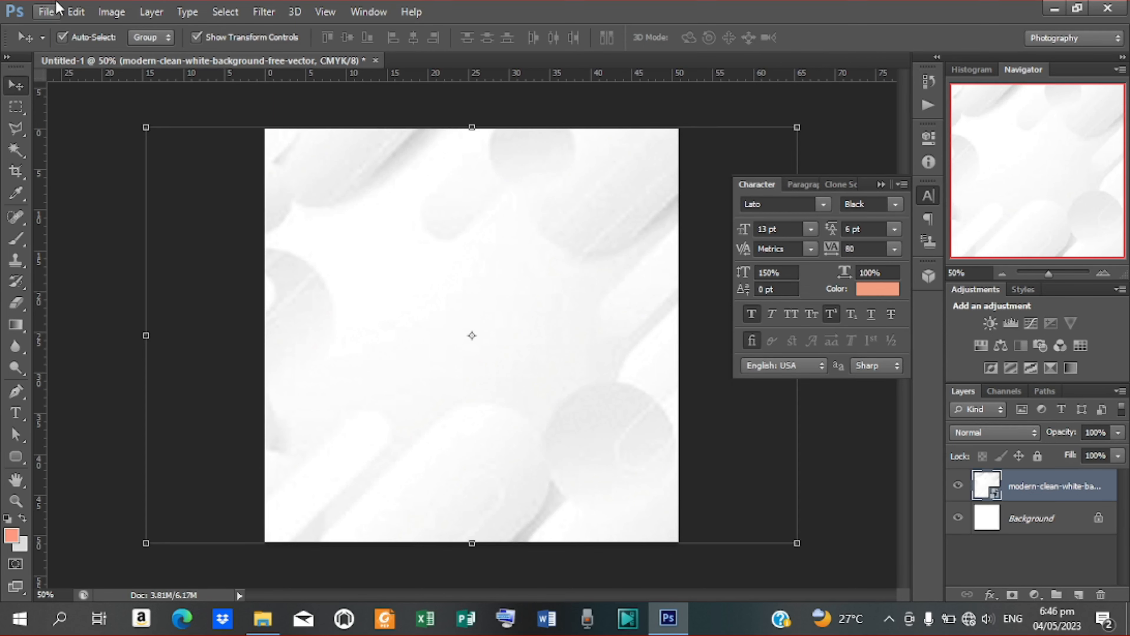
Step: Place the hexagon geometry PNG and scale it to cover the canvas
click(47, 12)
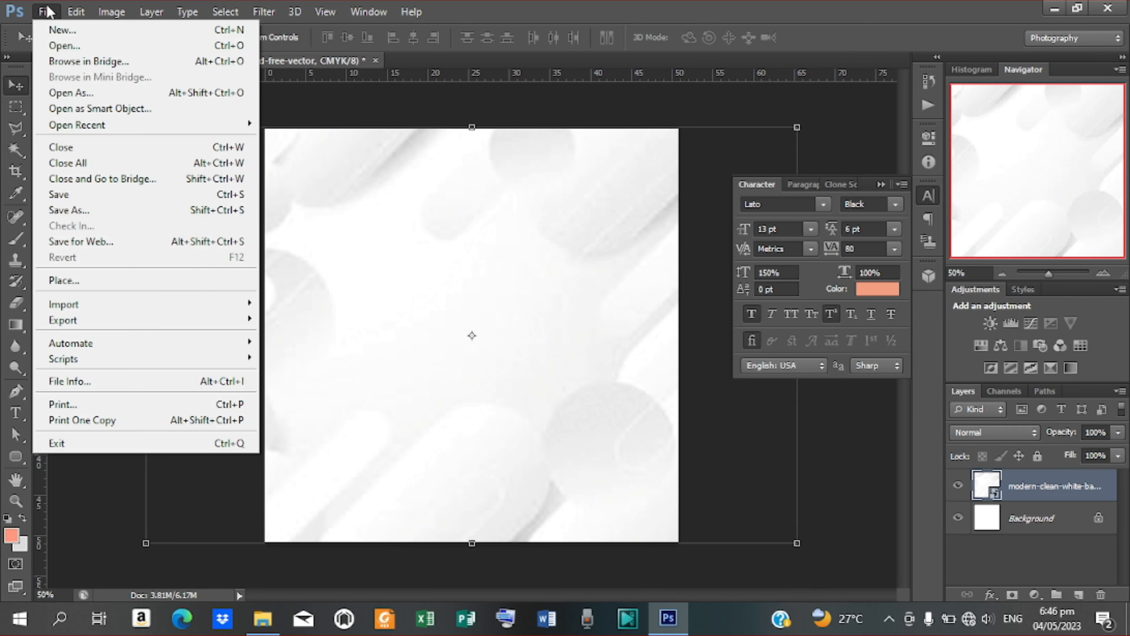
click(90, 284)
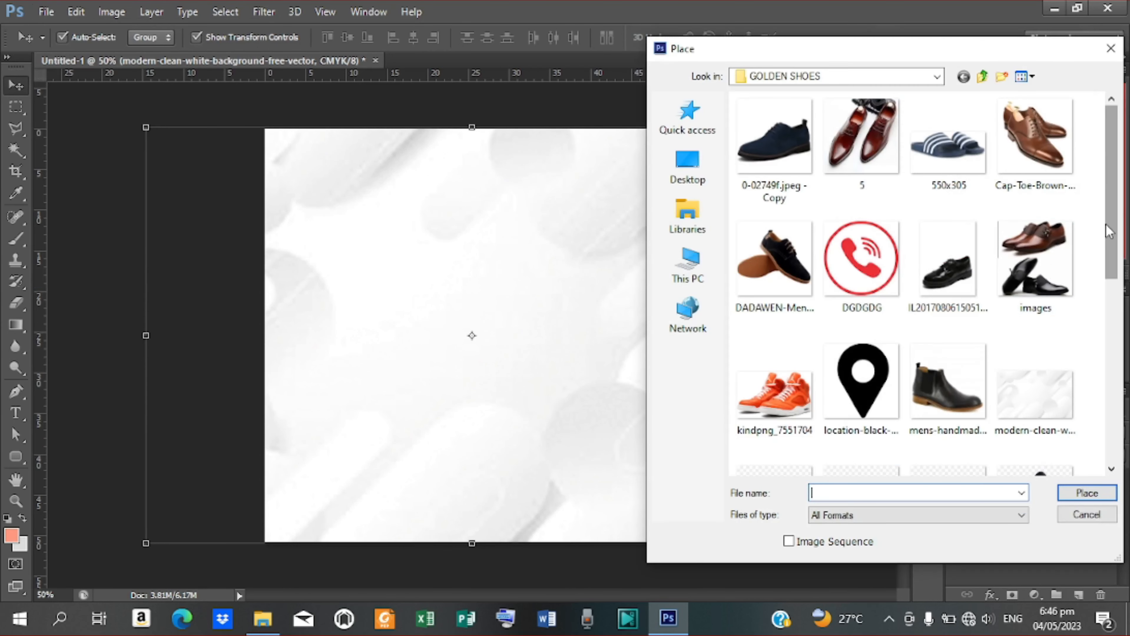
drag(1110, 233, 1110, 418)
click(766, 364)
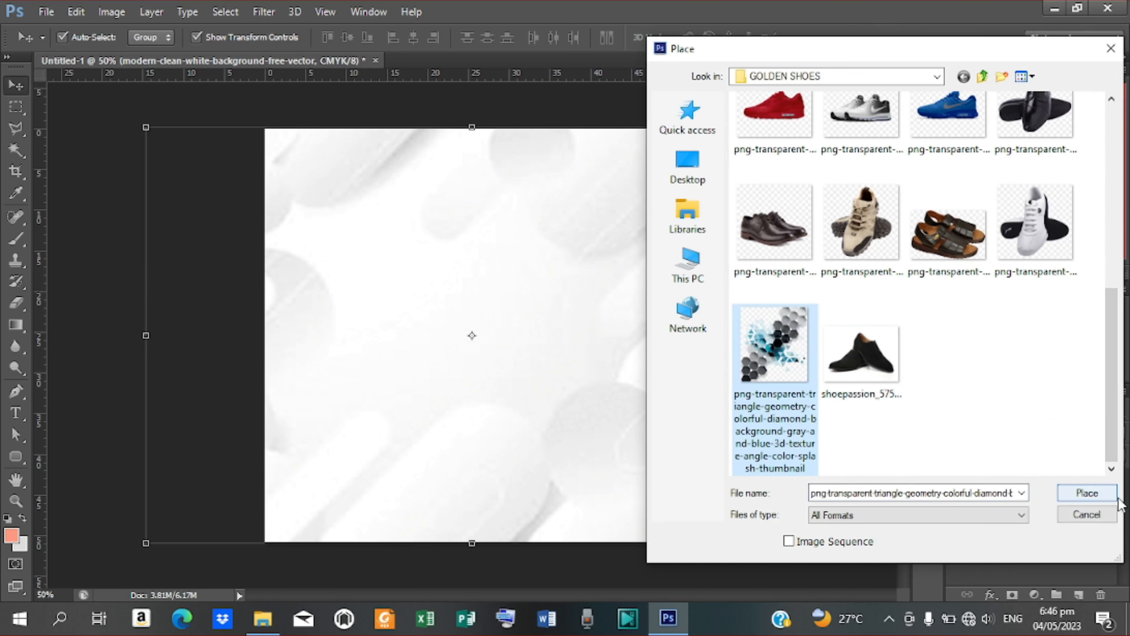
click(1108, 494)
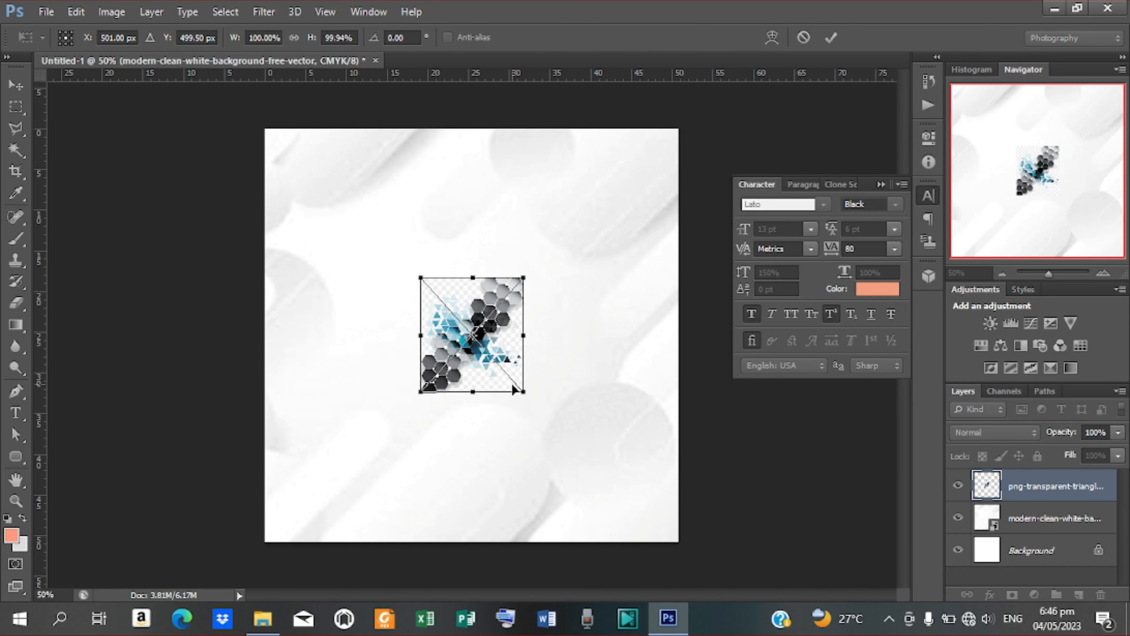
drag(525, 395, 743, 515)
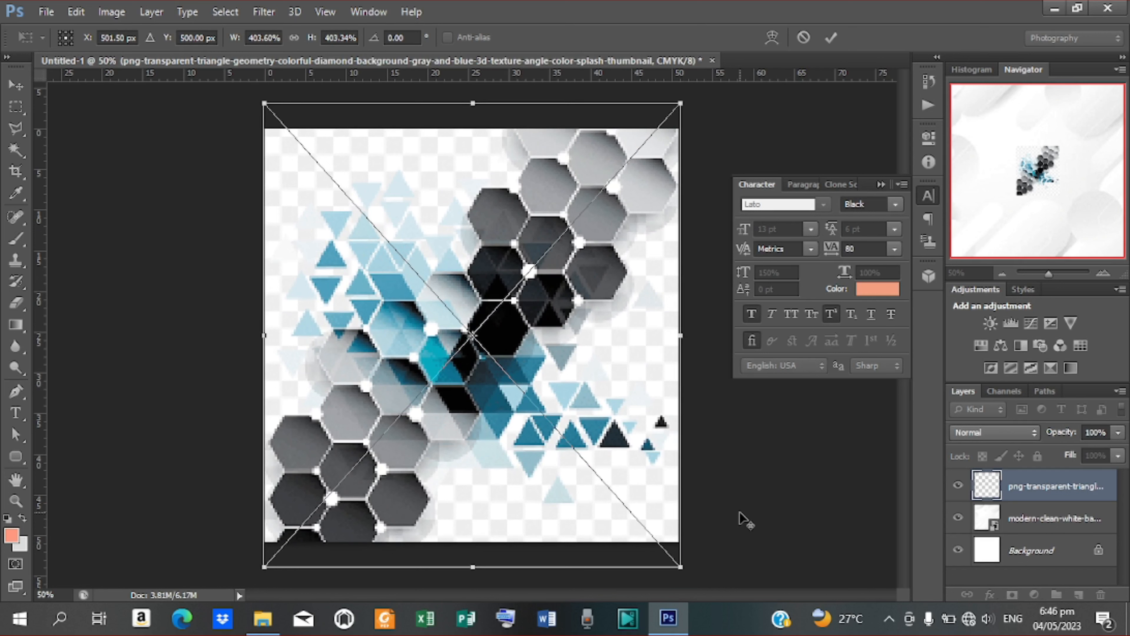
click(832, 38)
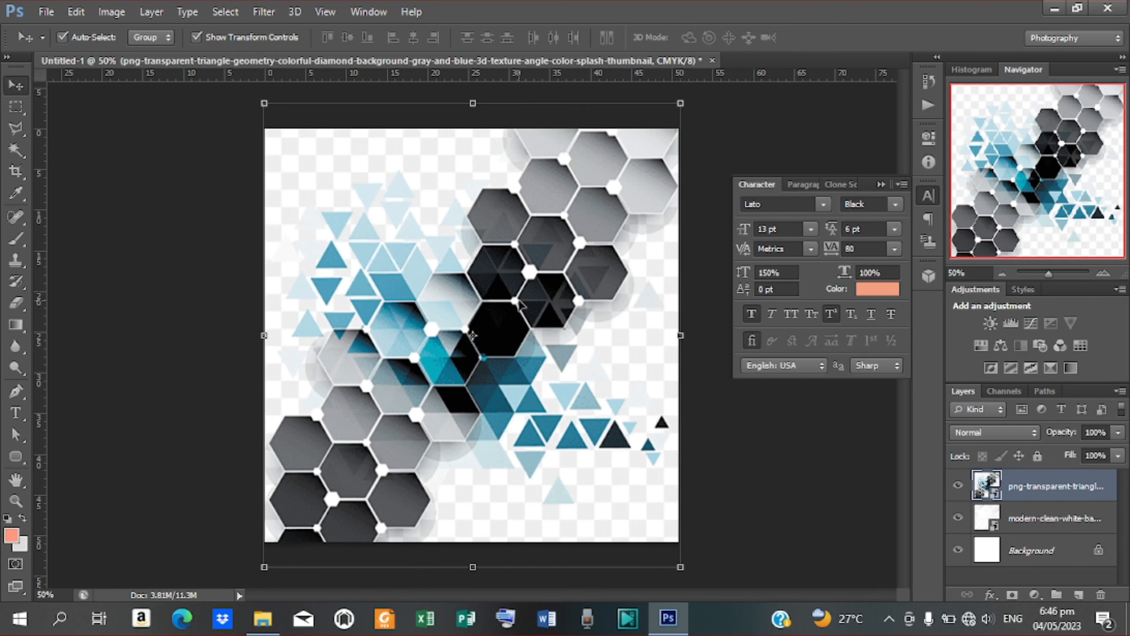
Step: Set the hexagon layer to Multiply blend mode at 39% opacity
click(1034, 436)
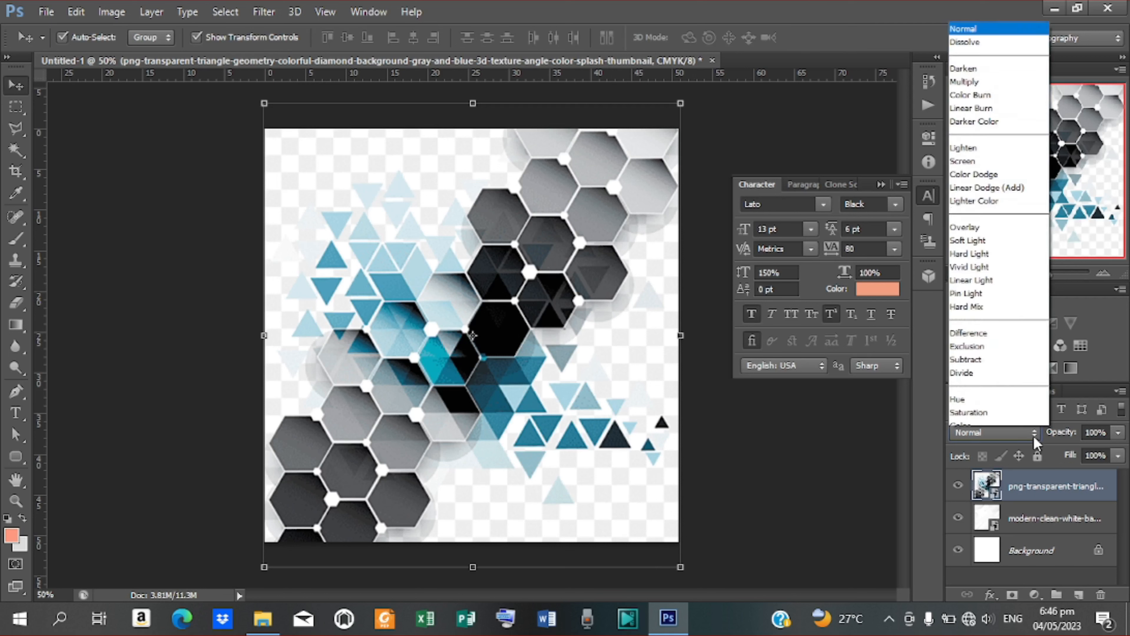
click(971, 66)
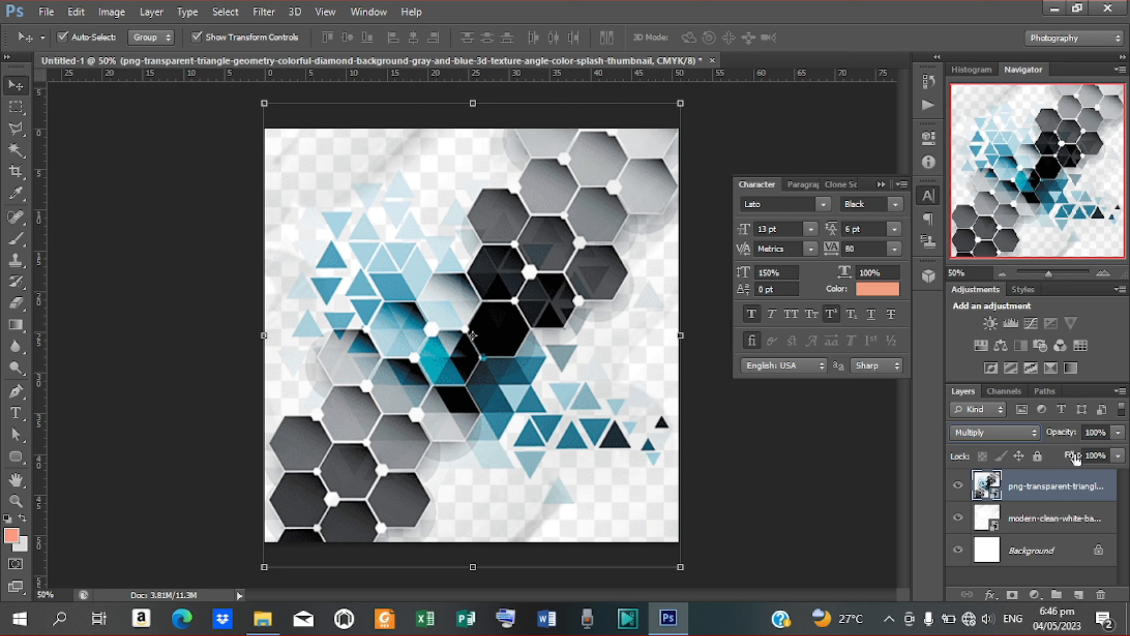
drag(1071, 435, 1019, 434)
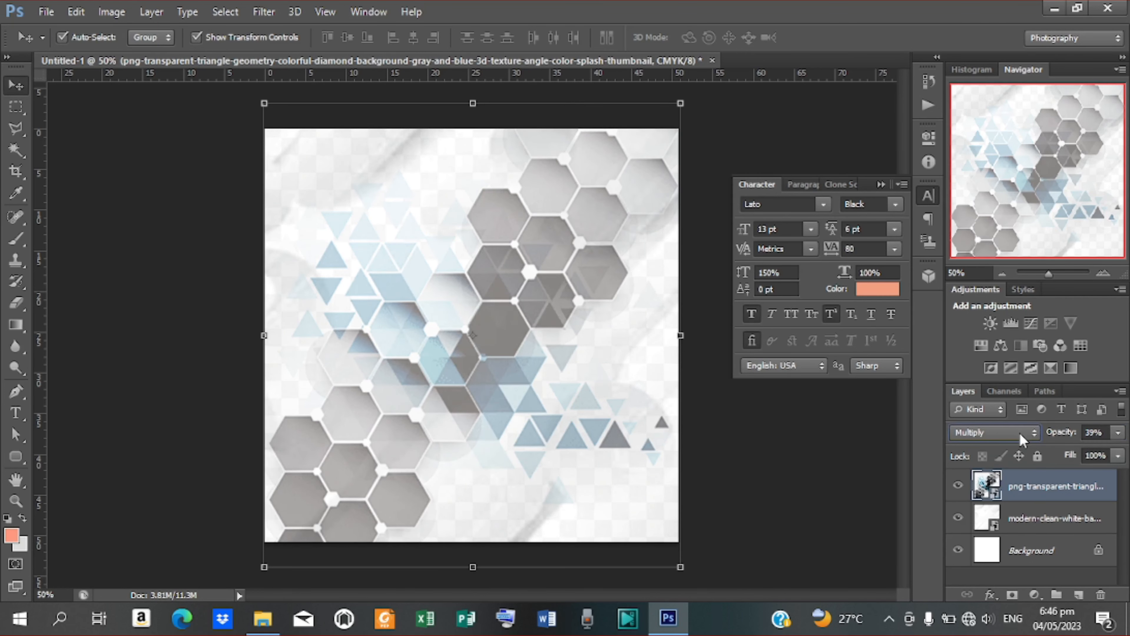
click(232, 237)
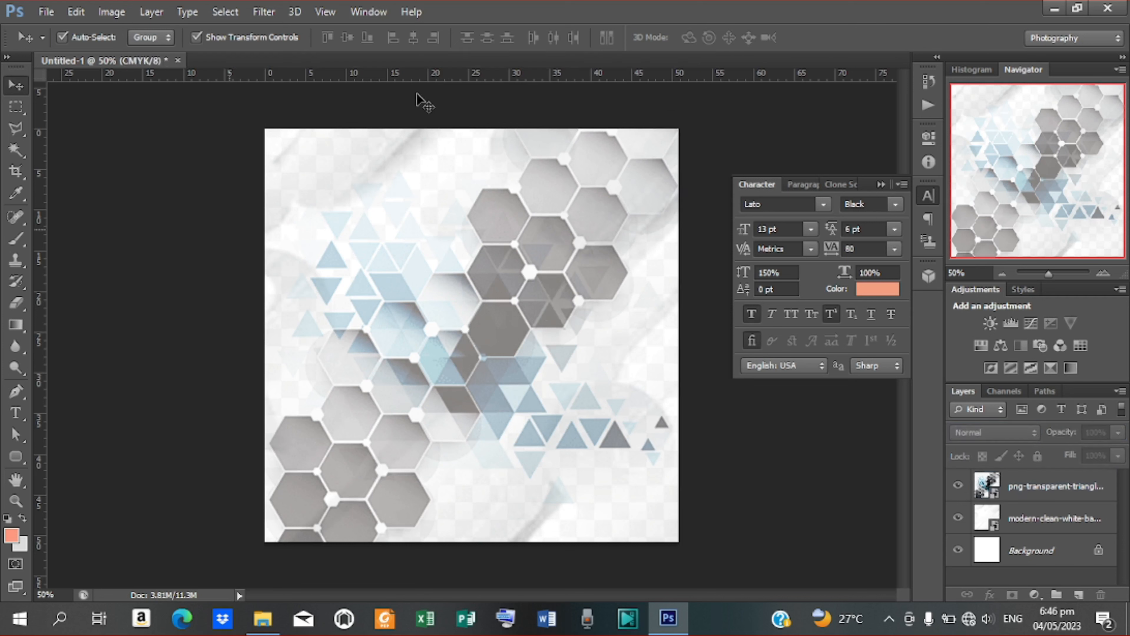
Step: Add horizontal guides near the top, at 12.7 cm, 45.6 cm and near the bottom, plus vertical guides near both edges
drag(416, 79, 439, 146)
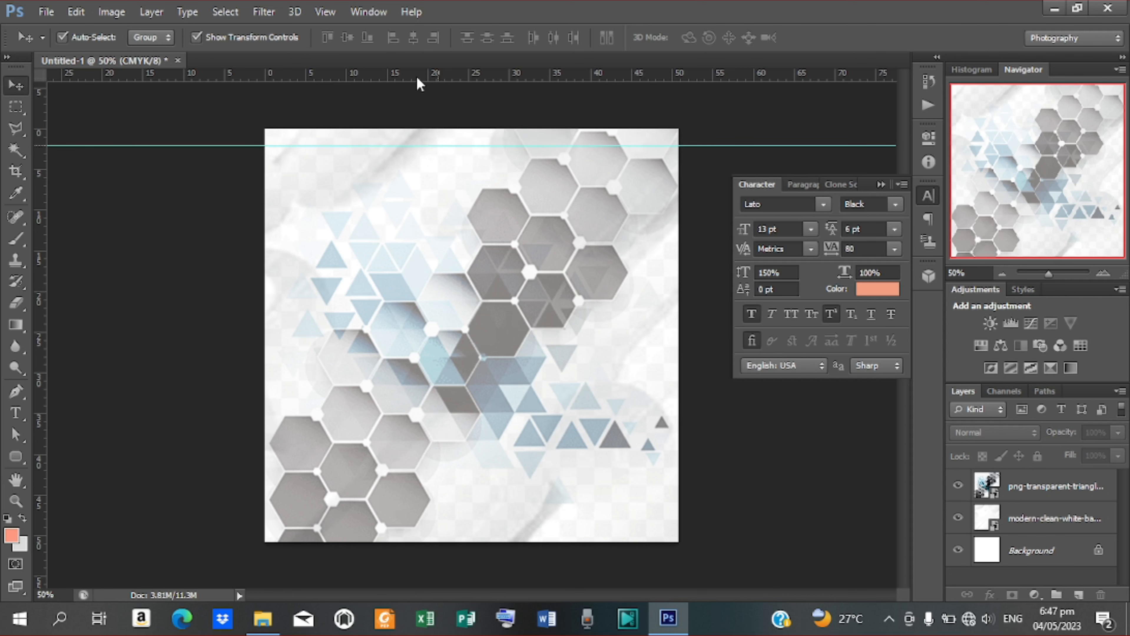
drag(418, 80, 442, 240)
drag(423, 83, 439, 529)
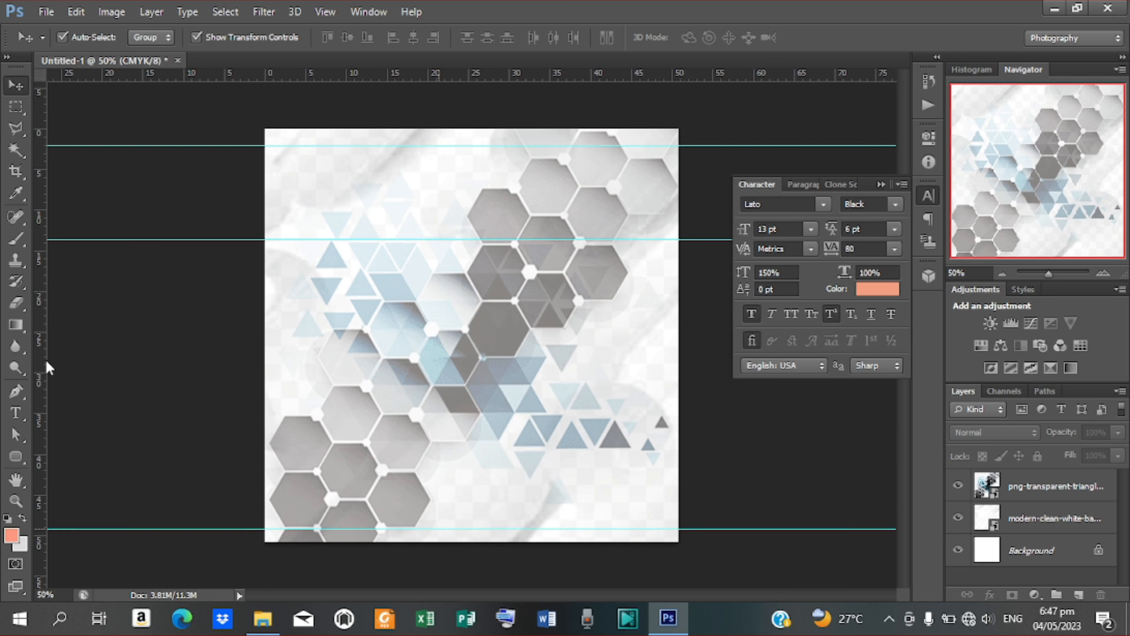
drag(41, 366, 668, 399)
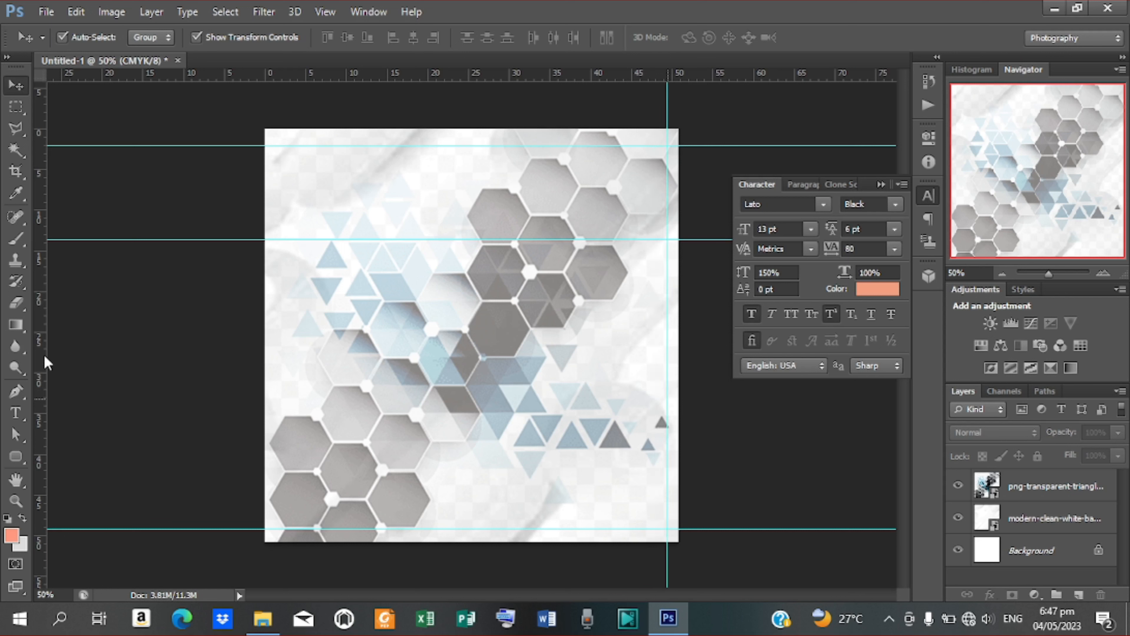
drag(45, 360, 277, 365)
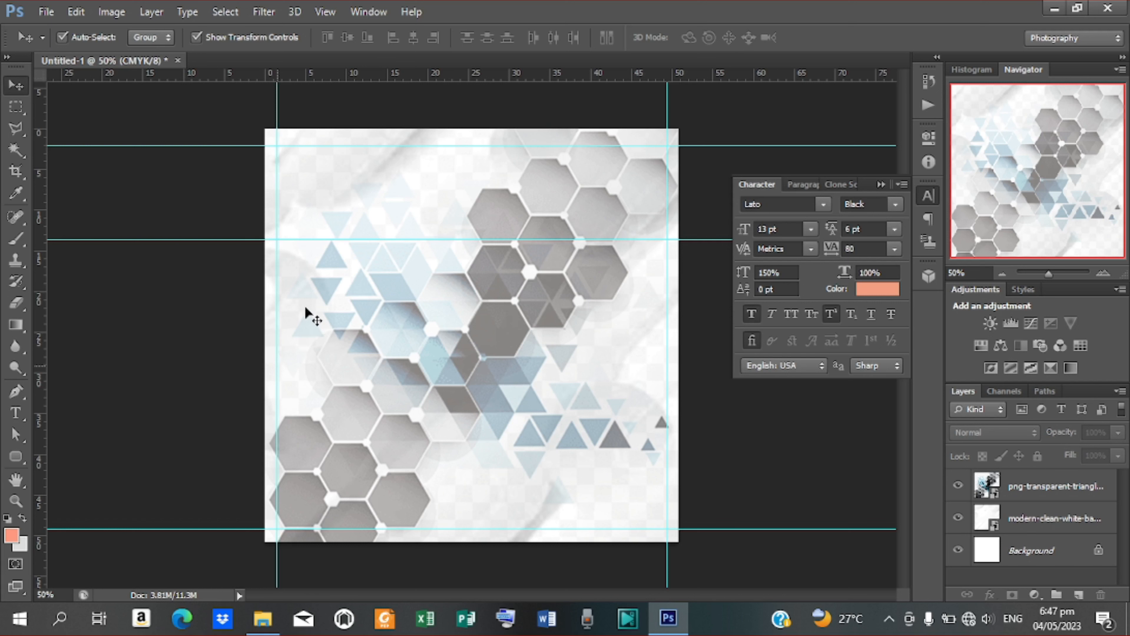
drag(497, 80, 534, 500)
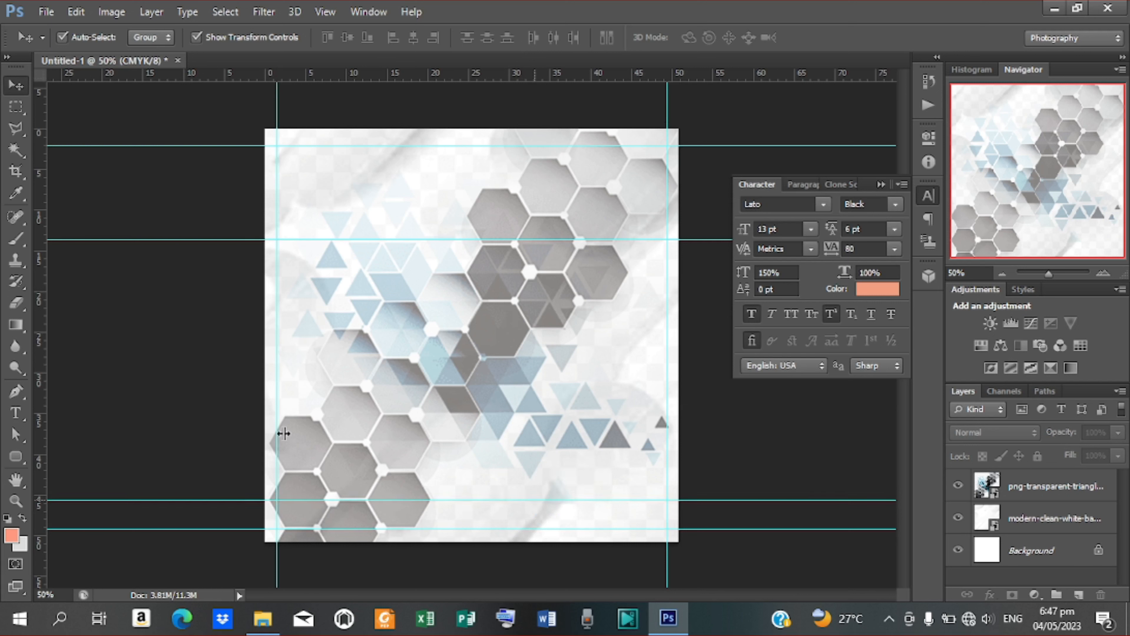
Step: Draw a large rounded rectangle spanning the guided area
click(18, 458)
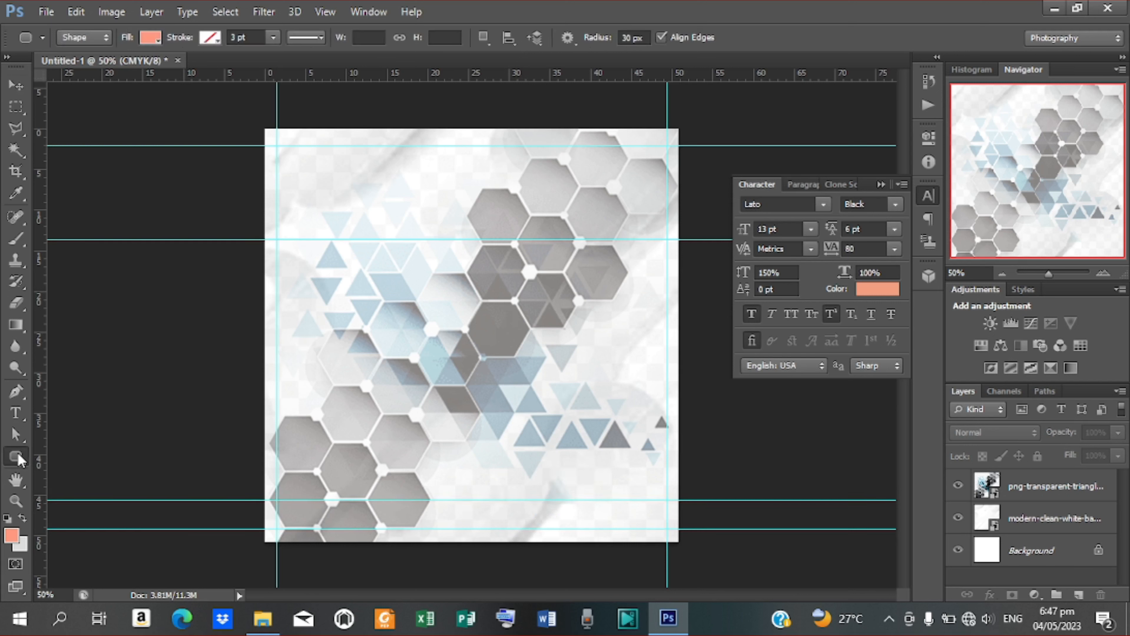
click(115, 470)
drag(277, 239, 663, 499)
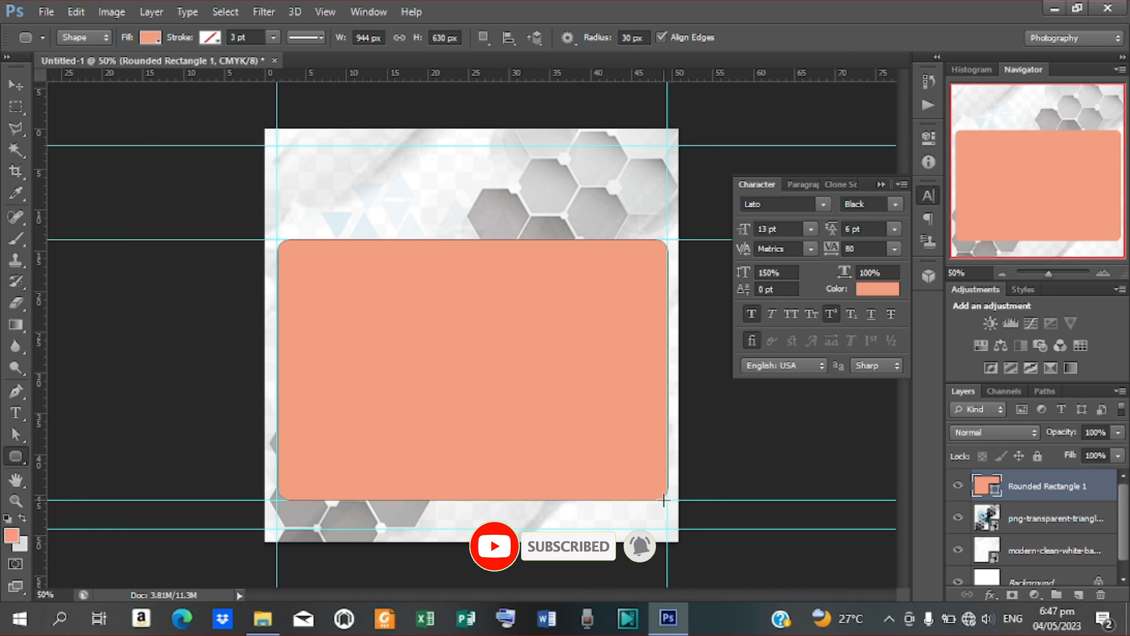
Step: Centre the rounded rectangle horizontally on the canvas
key(ctrl+a)
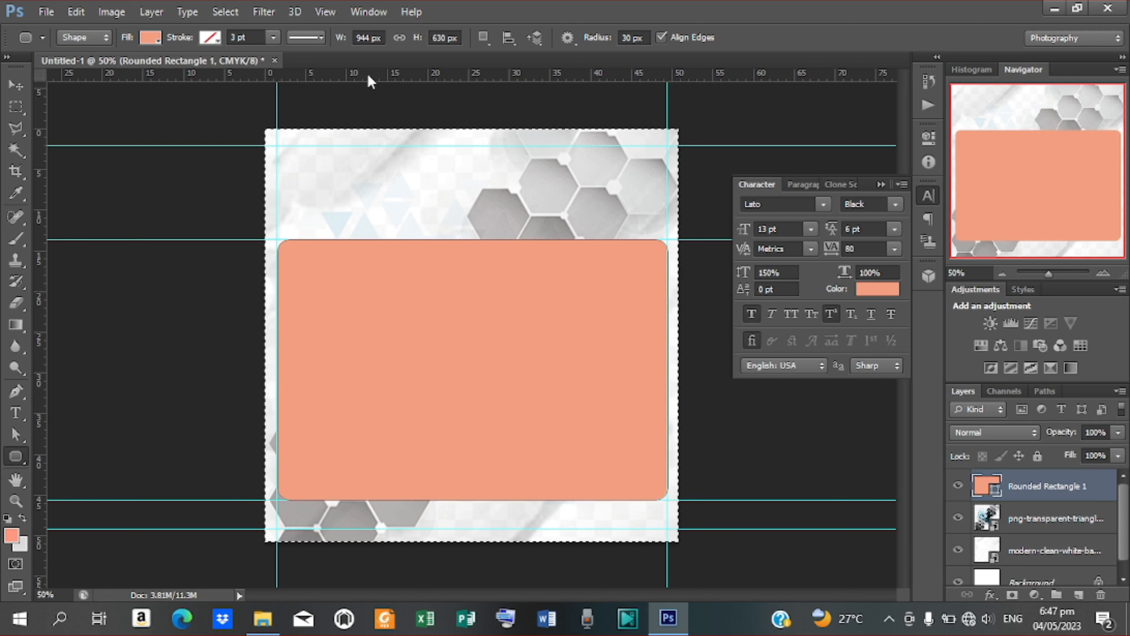
click(16, 85)
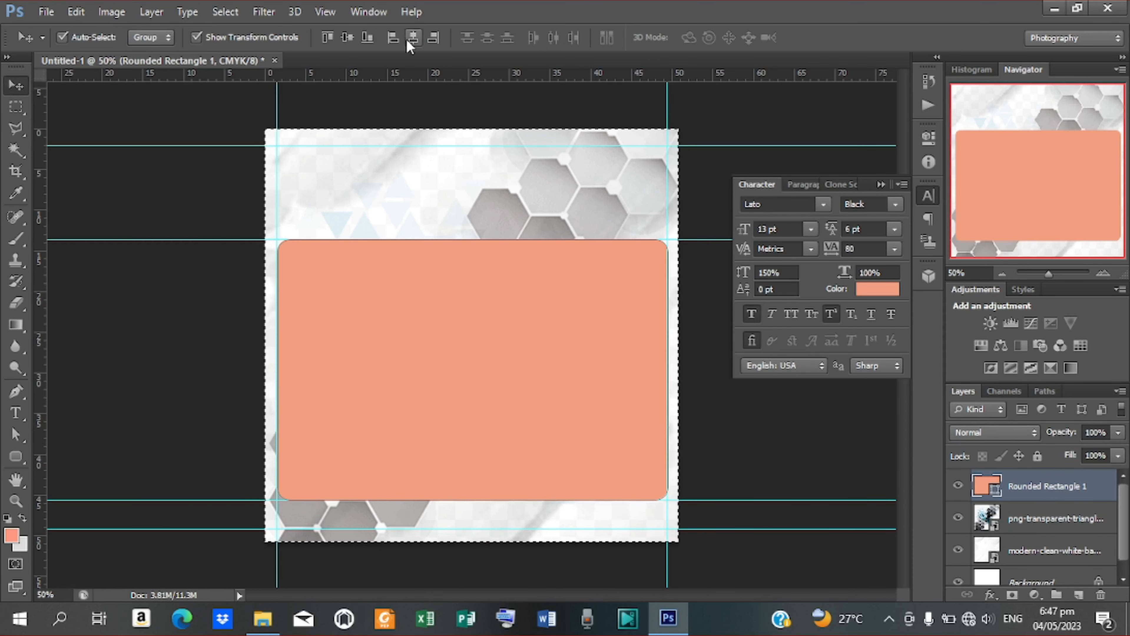
click(413, 38)
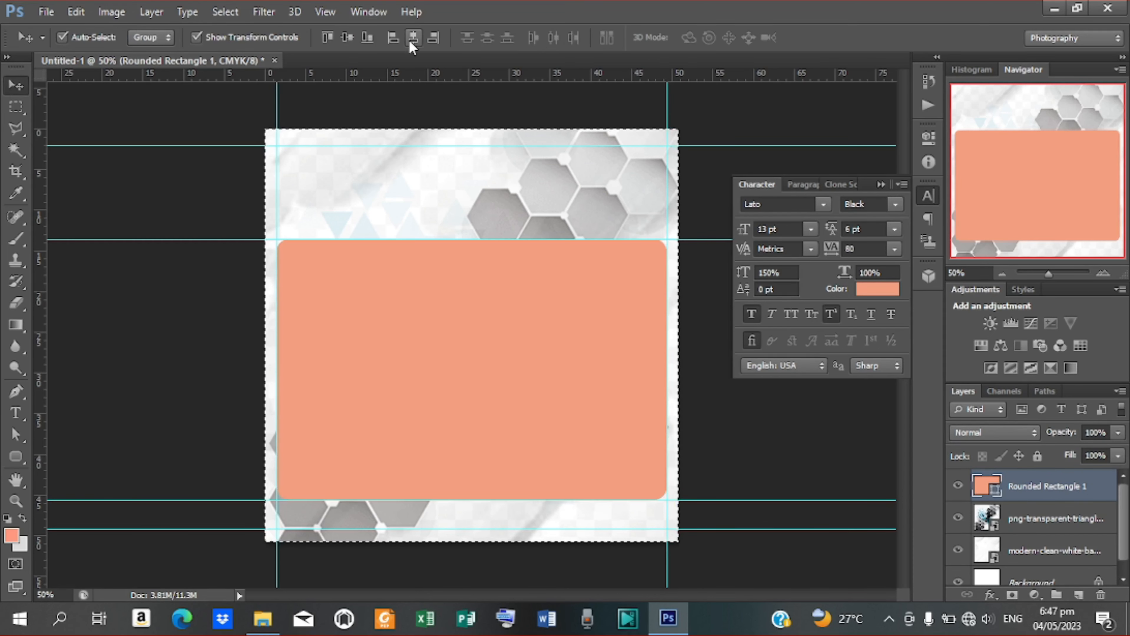
key(ctrl+d)
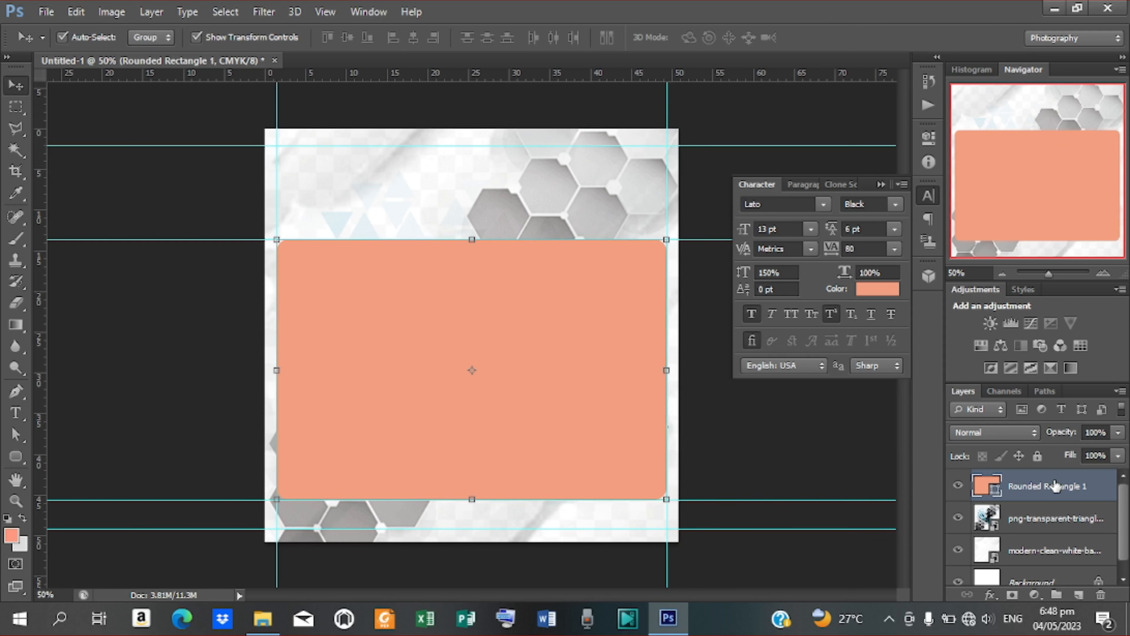
Step: Add a Gradient Overlay to the rectangle's layer using the dark navy preset
right_click(1055, 485)
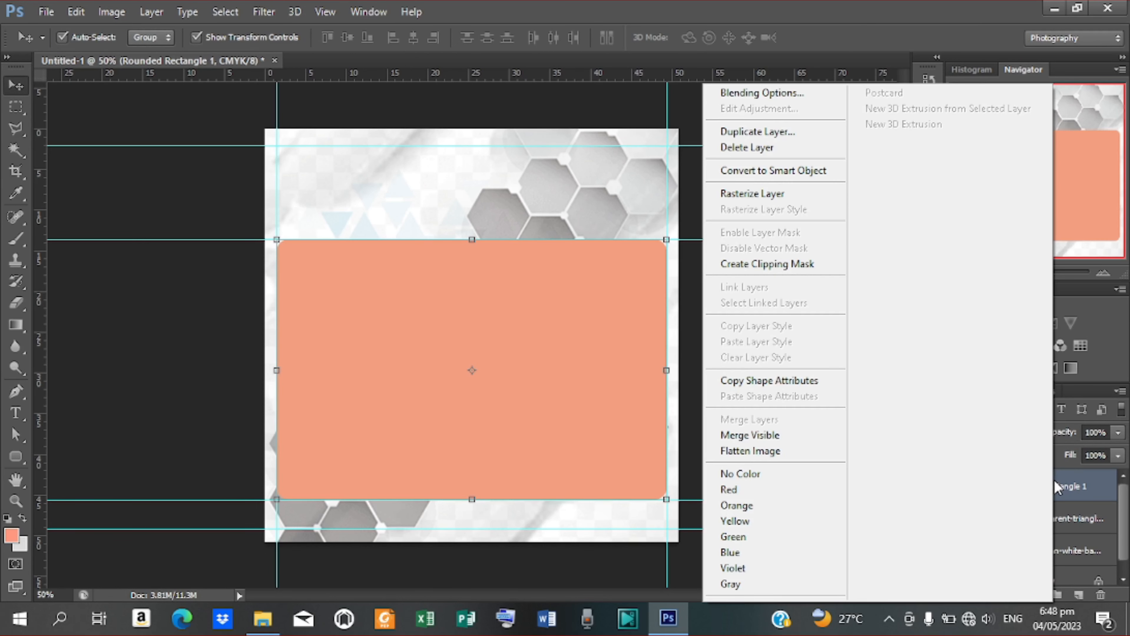
click(743, 94)
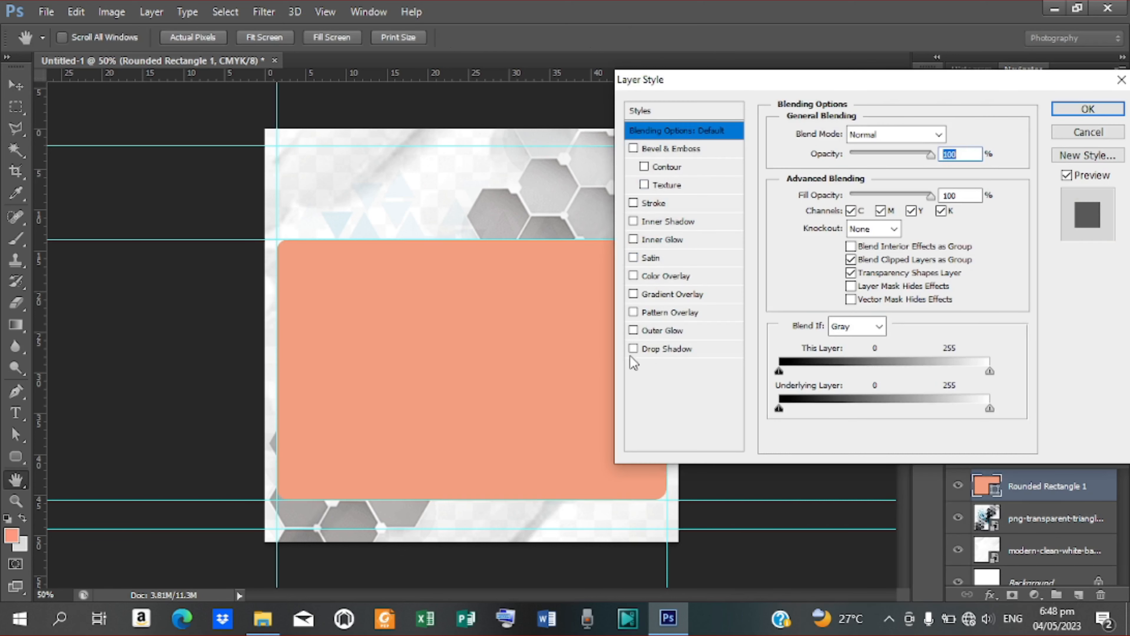
click(678, 295)
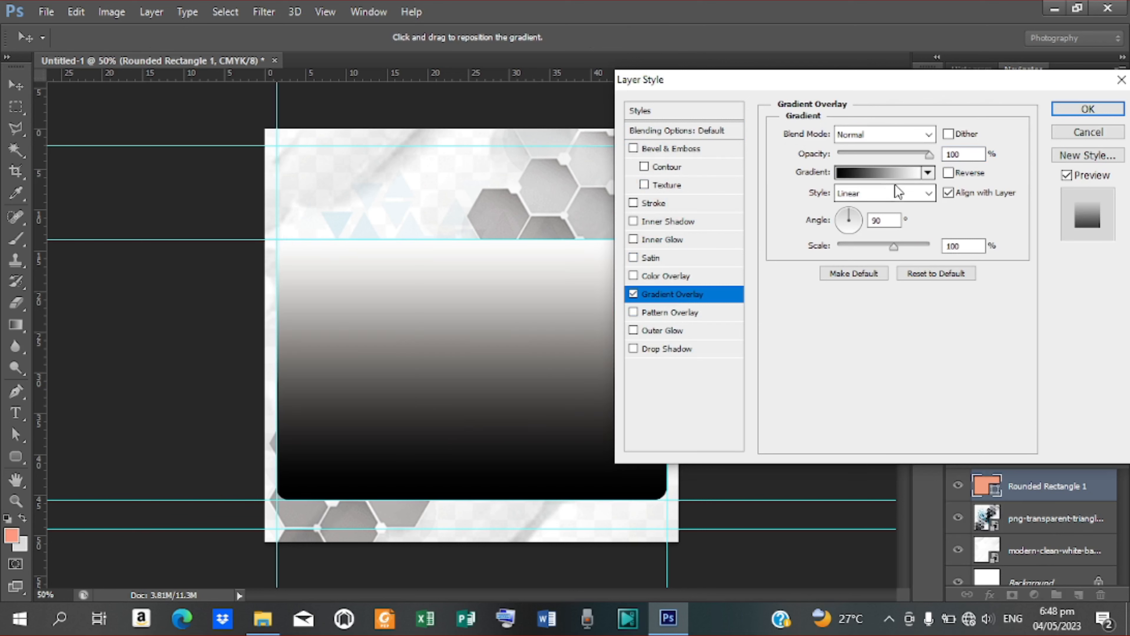
click(880, 174)
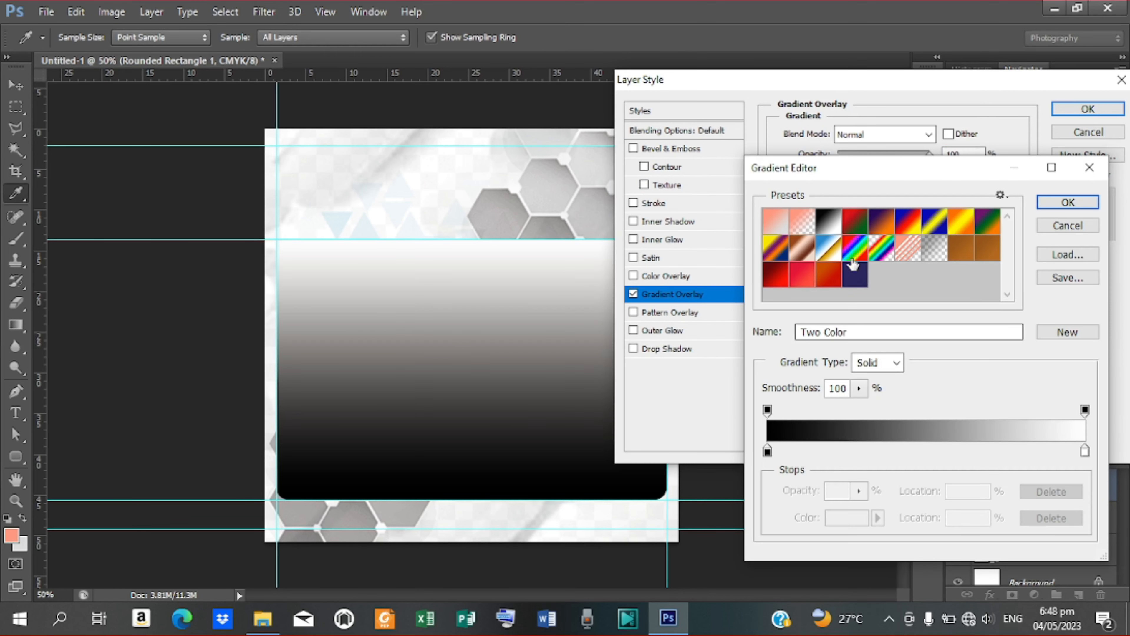
click(854, 274)
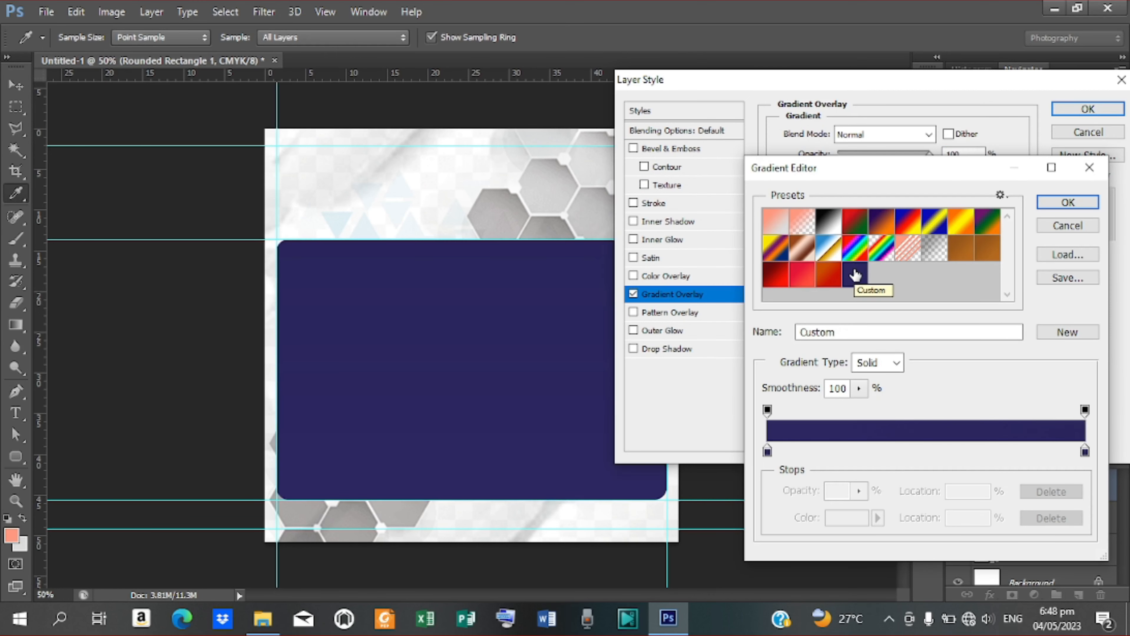
Step: Set both gradient stops to navy and apply the overlay
click(767, 451)
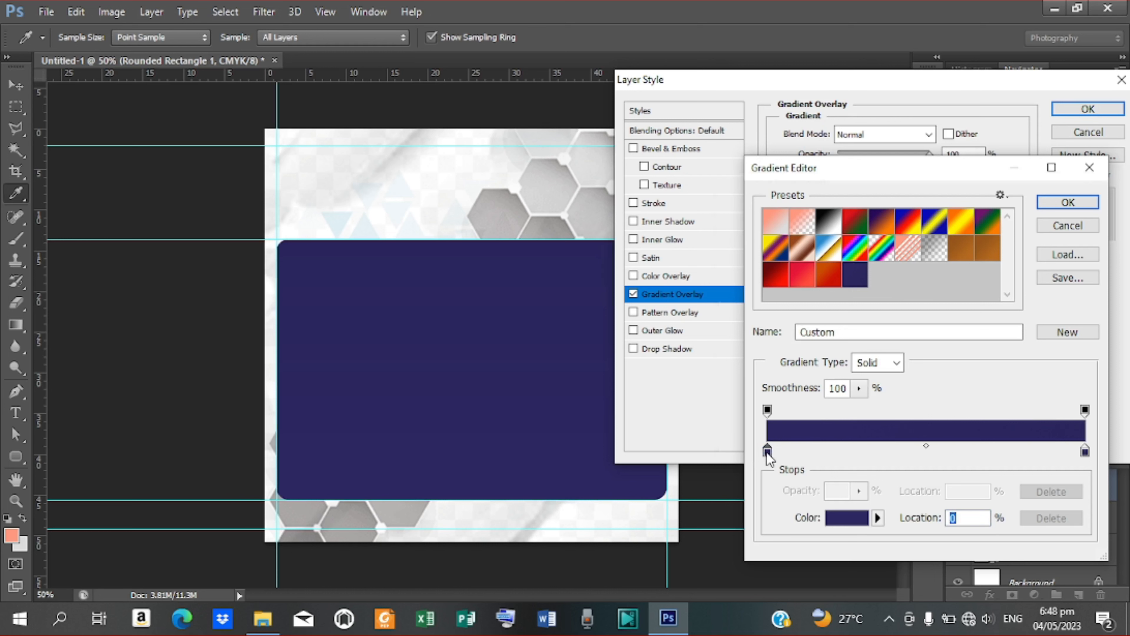
double_click(766, 452)
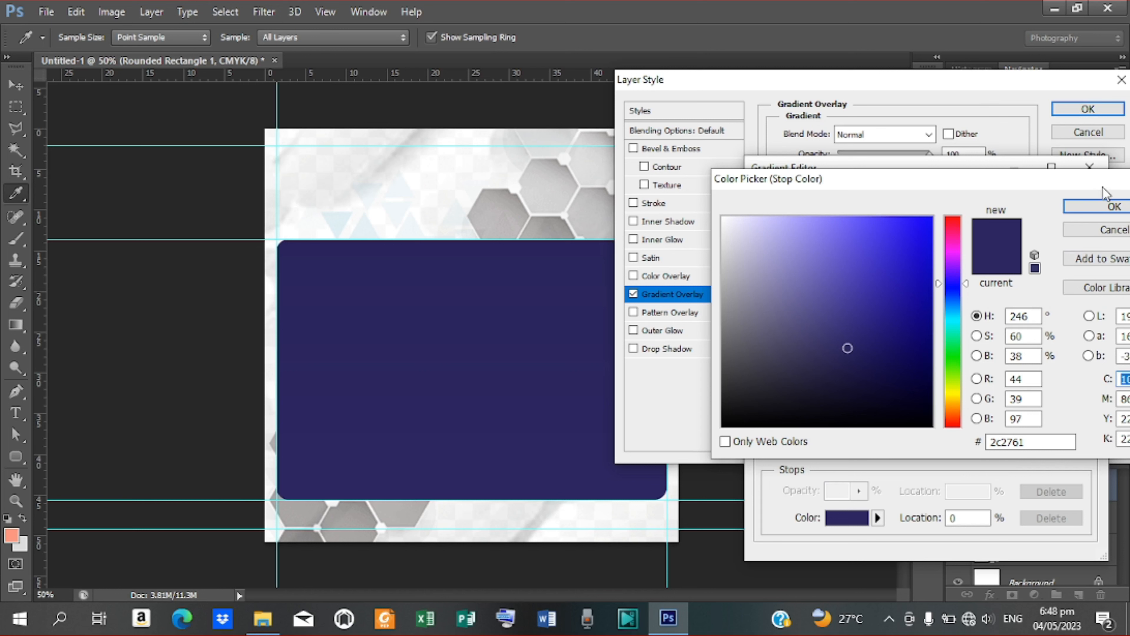
click(1104, 206)
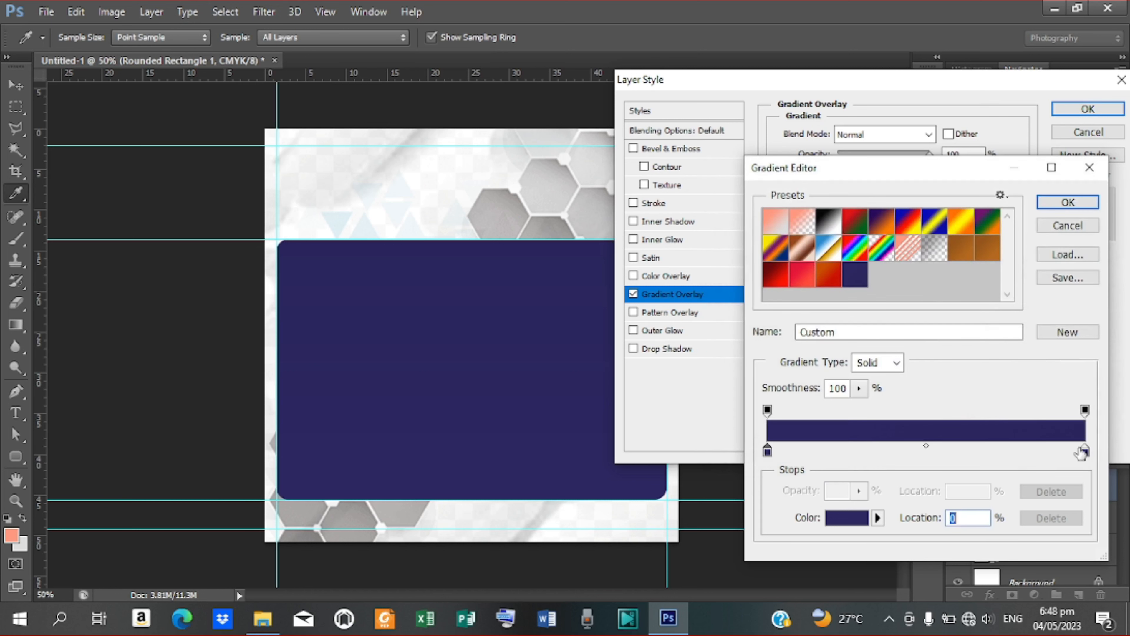
double_click(1085, 450)
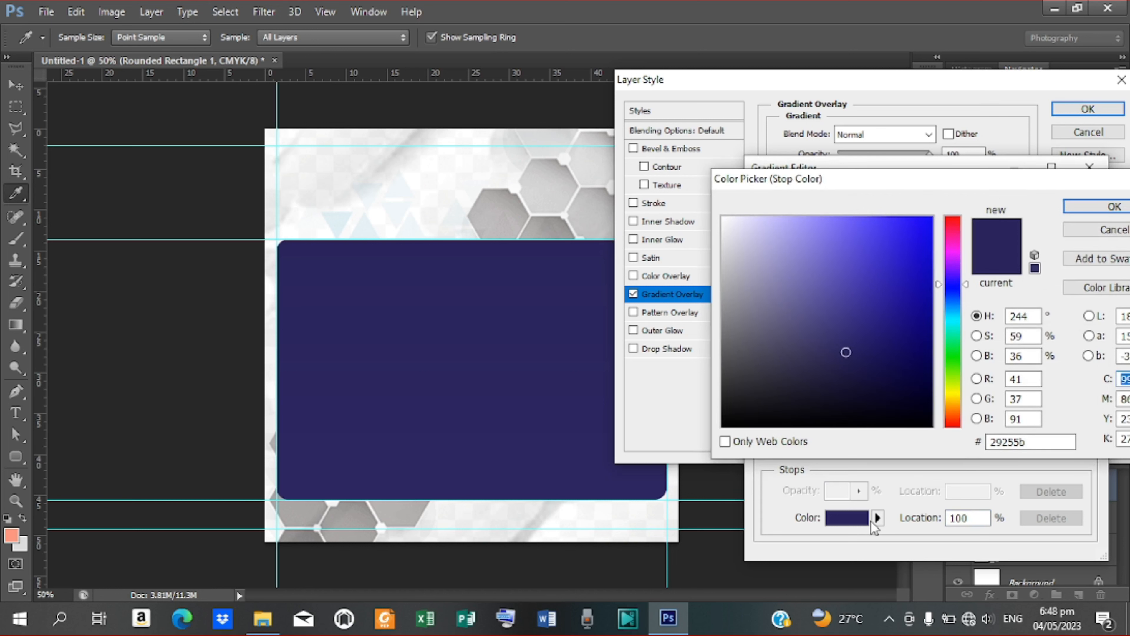
click(1084, 210)
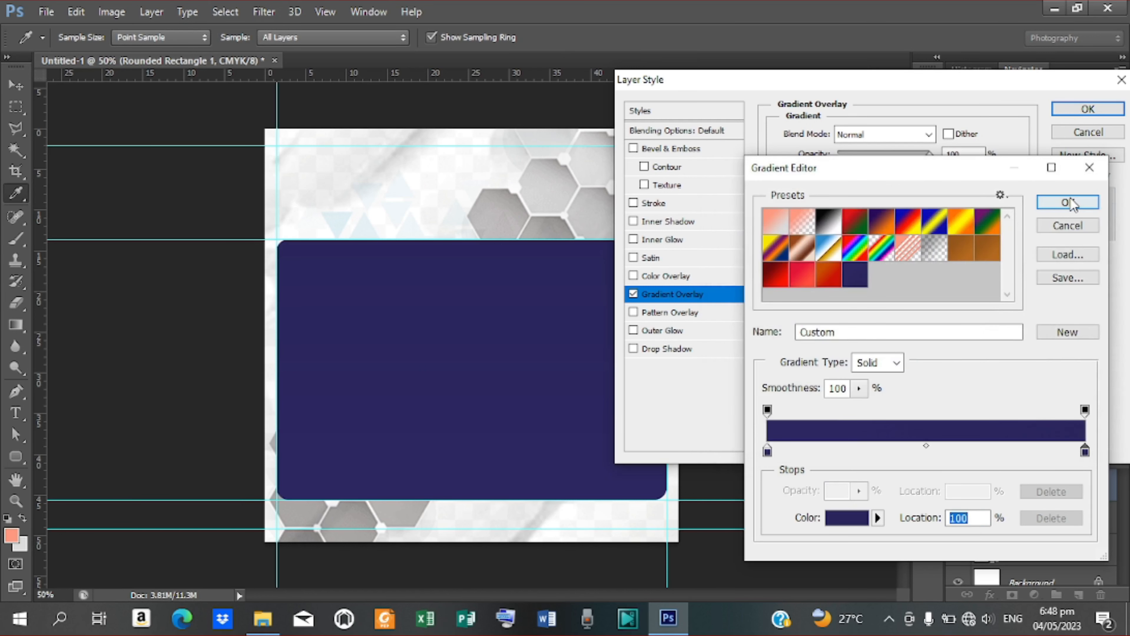
click(1070, 199)
click(1087, 109)
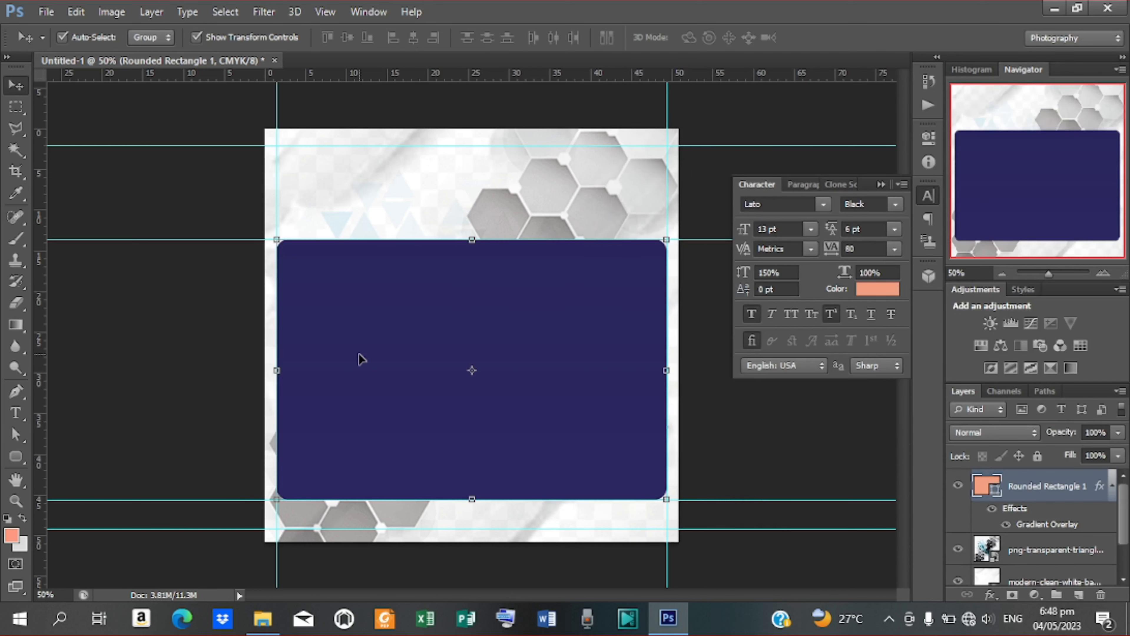
click(16, 457)
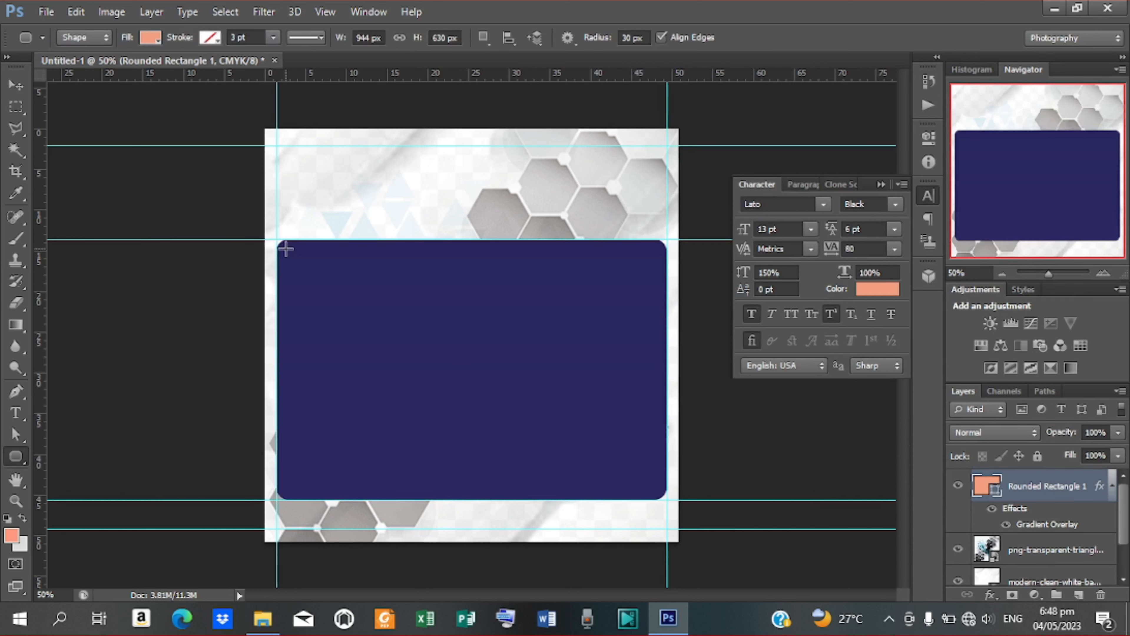
Step: Draw a small rounded box at the navy panel's top-left with a white (#ffffff) fill
drag(286, 250, 351, 327)
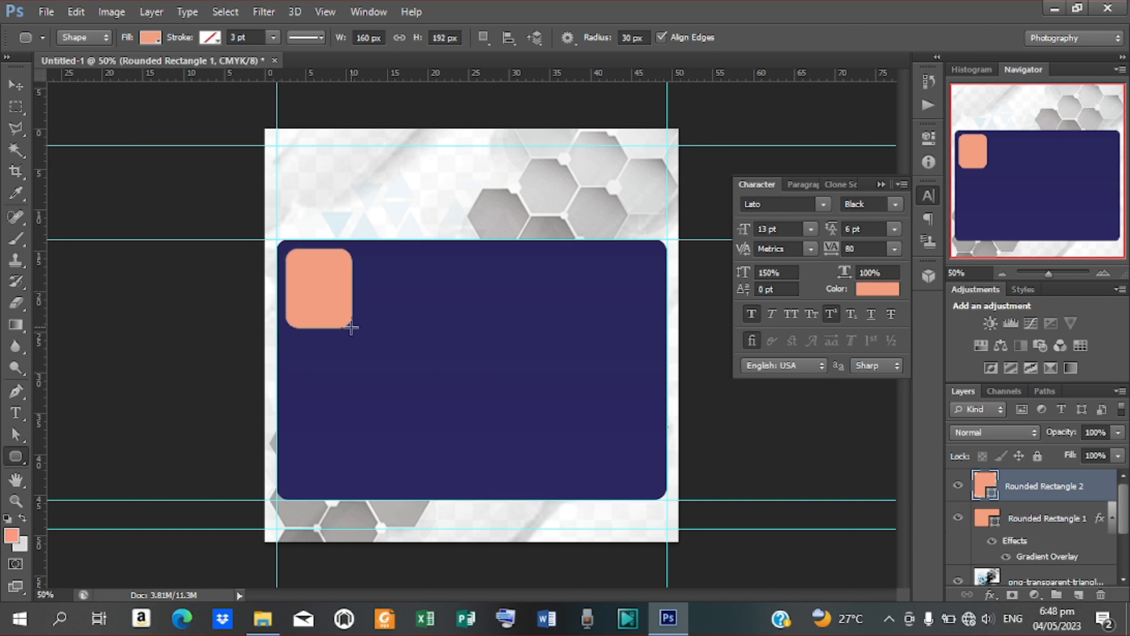
click(152, 38)
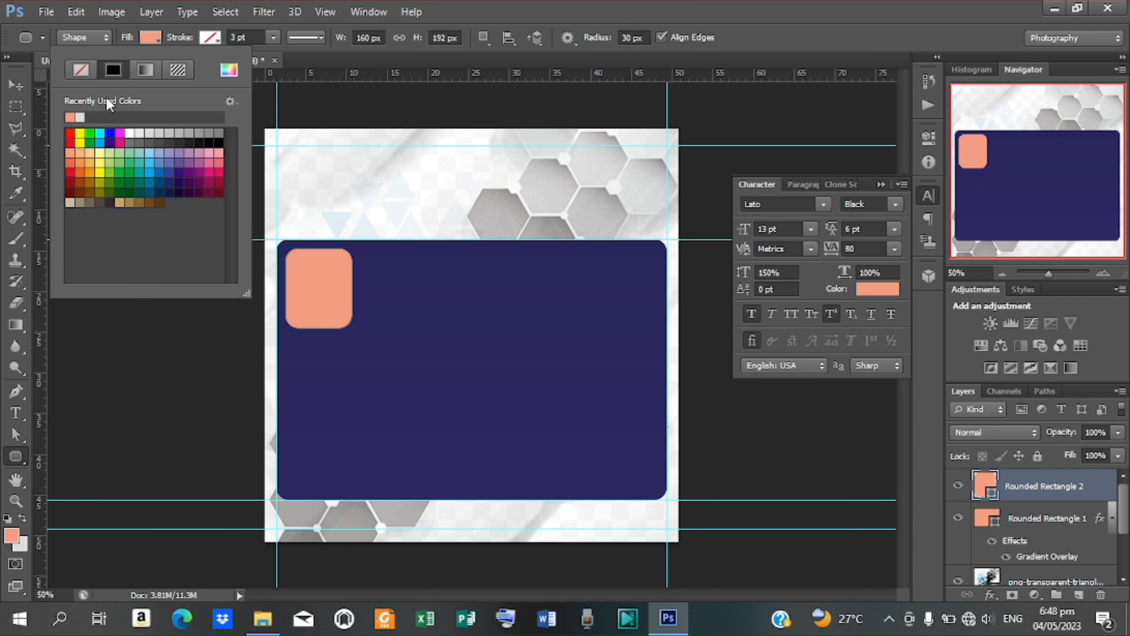
click(228, 71)
click(724, 218)
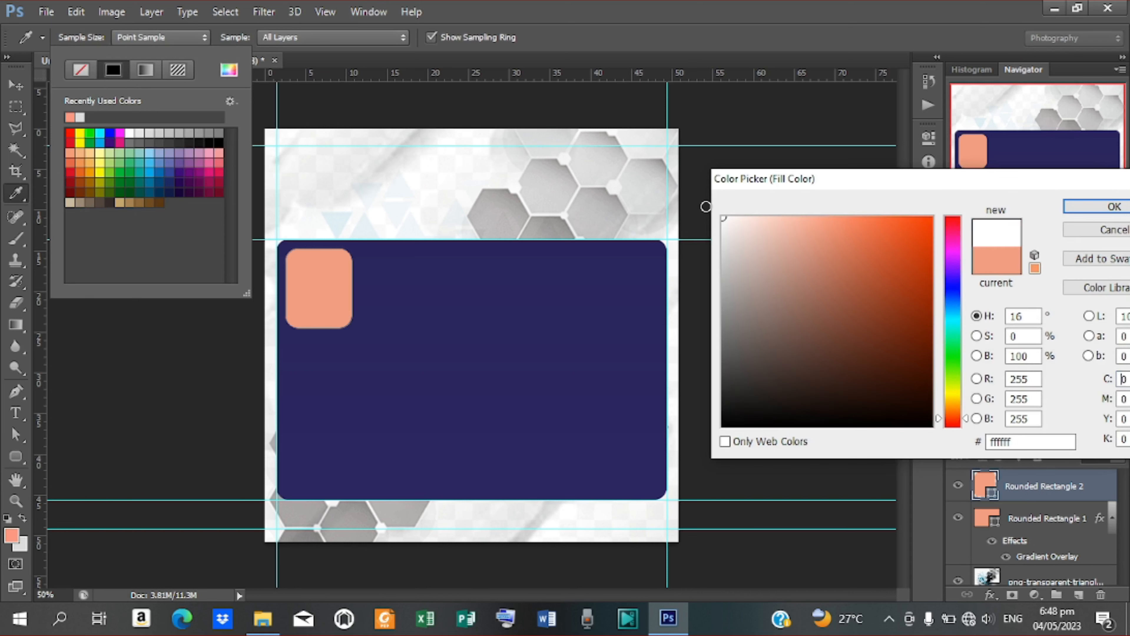
click(1111, 209)
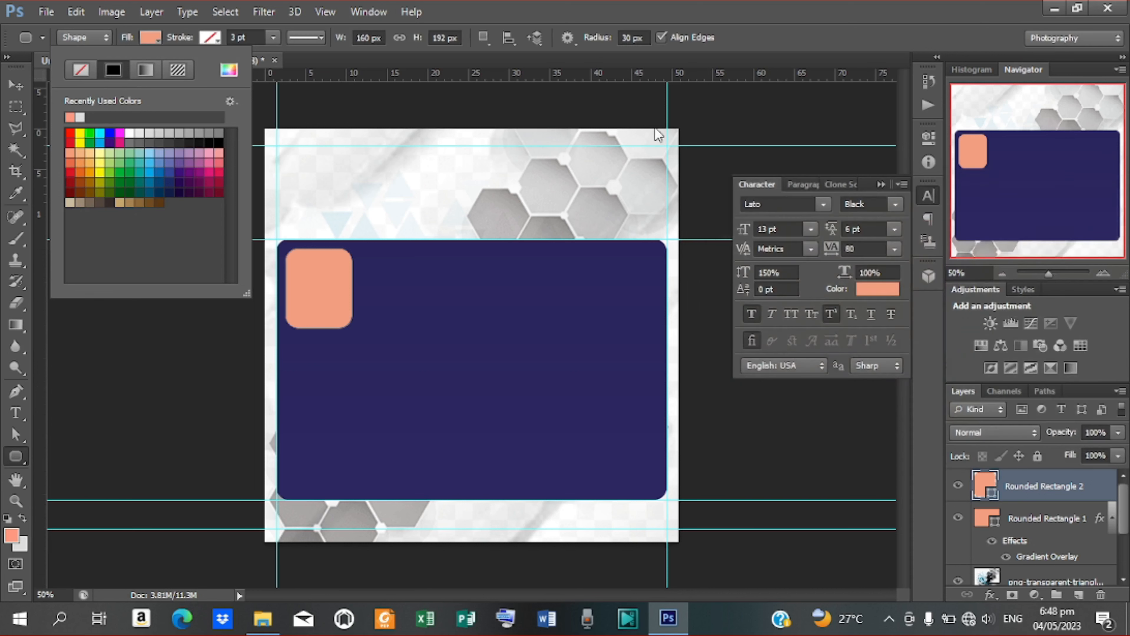
Step: Nudge the white box into place inside the panel's corner
click(13, 89)
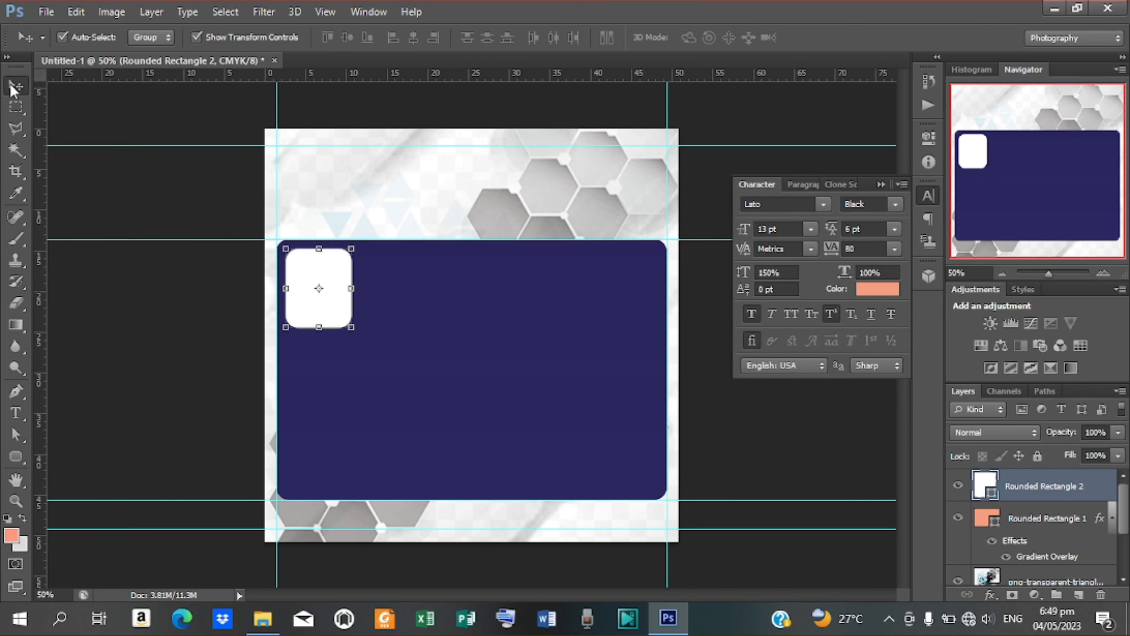
key(Right)
key(Right)
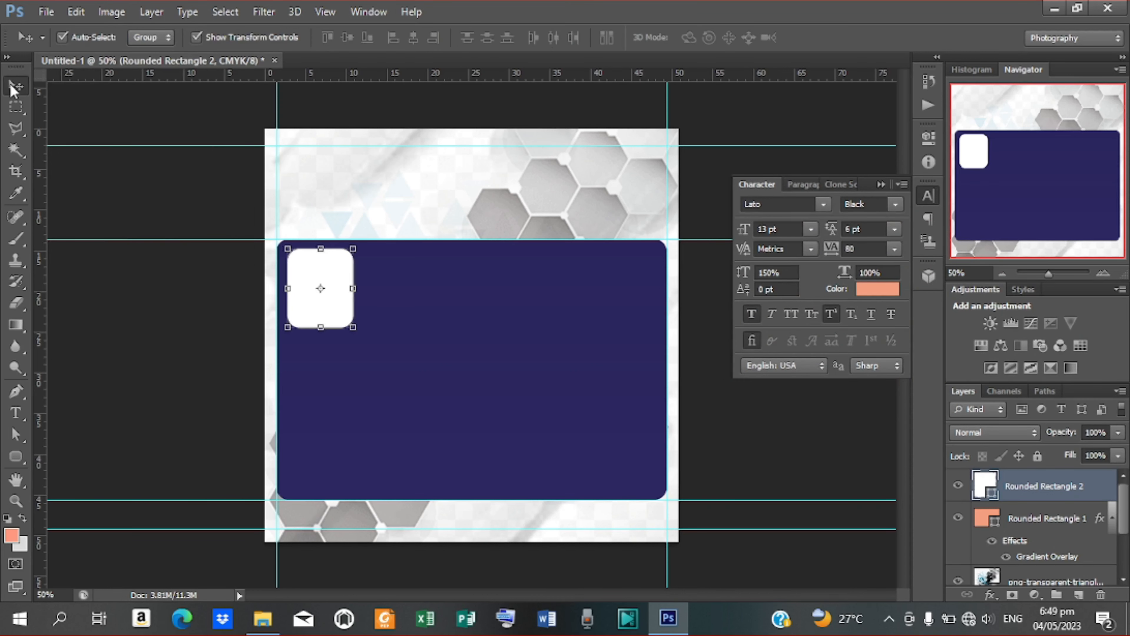
key(Up)
key(Up)
key(Down)
Step: Duplicate the white box, then the pair, building four boxes along the panel top
right_click(1042, 489)
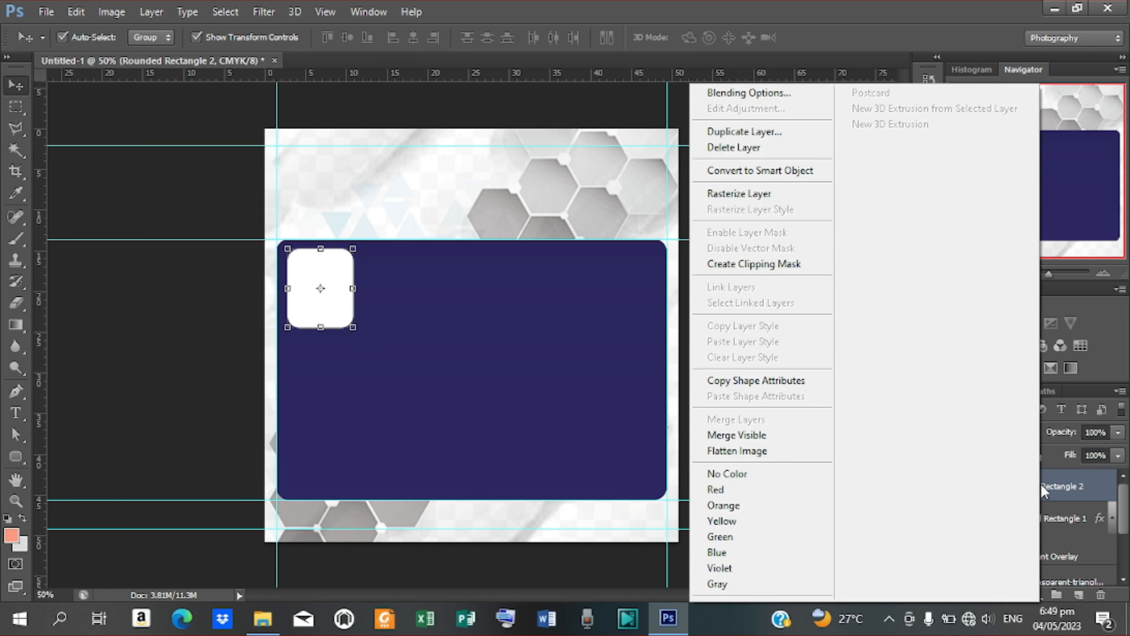
click(749, 131)
click(708, 186)
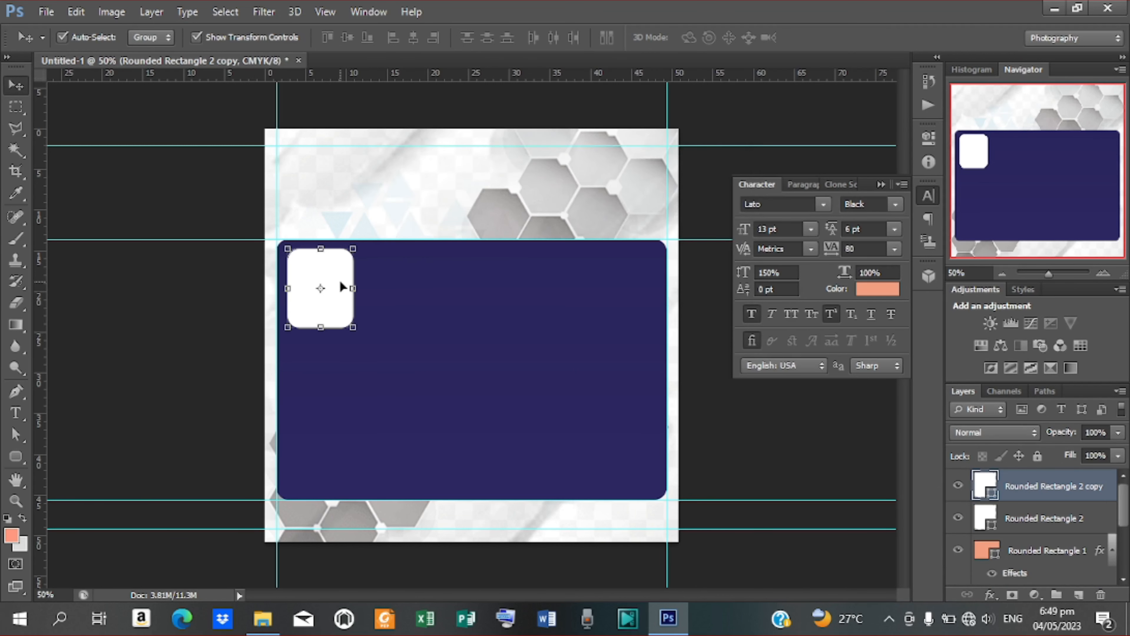
drag(358, 288, 418, 289)
key(Left)
key(Left)
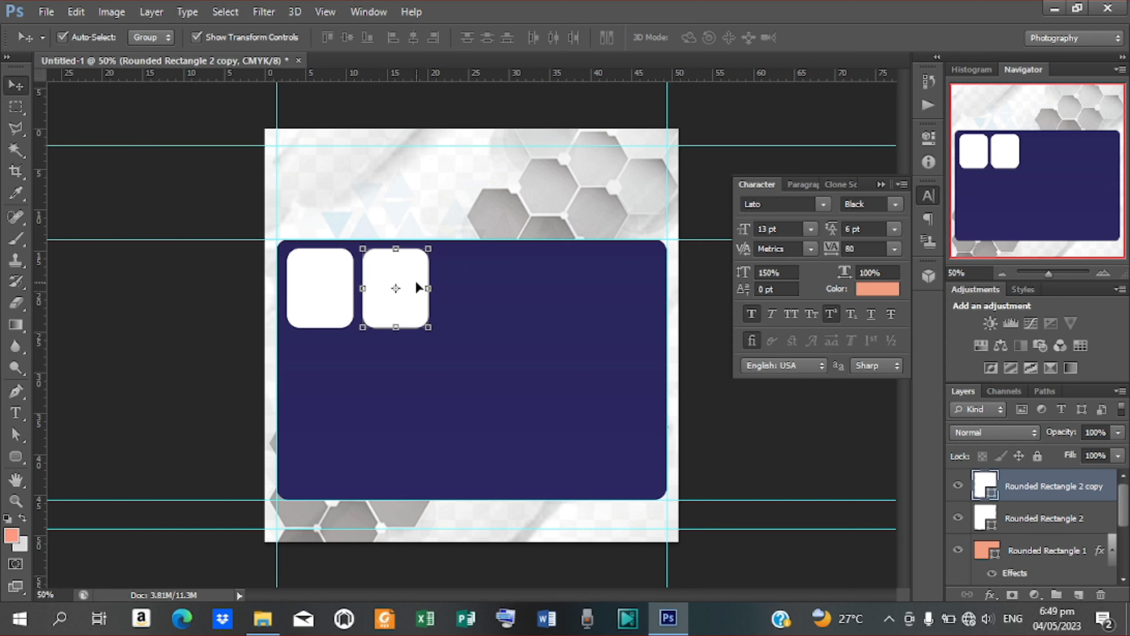
shift+click(1035, 519)
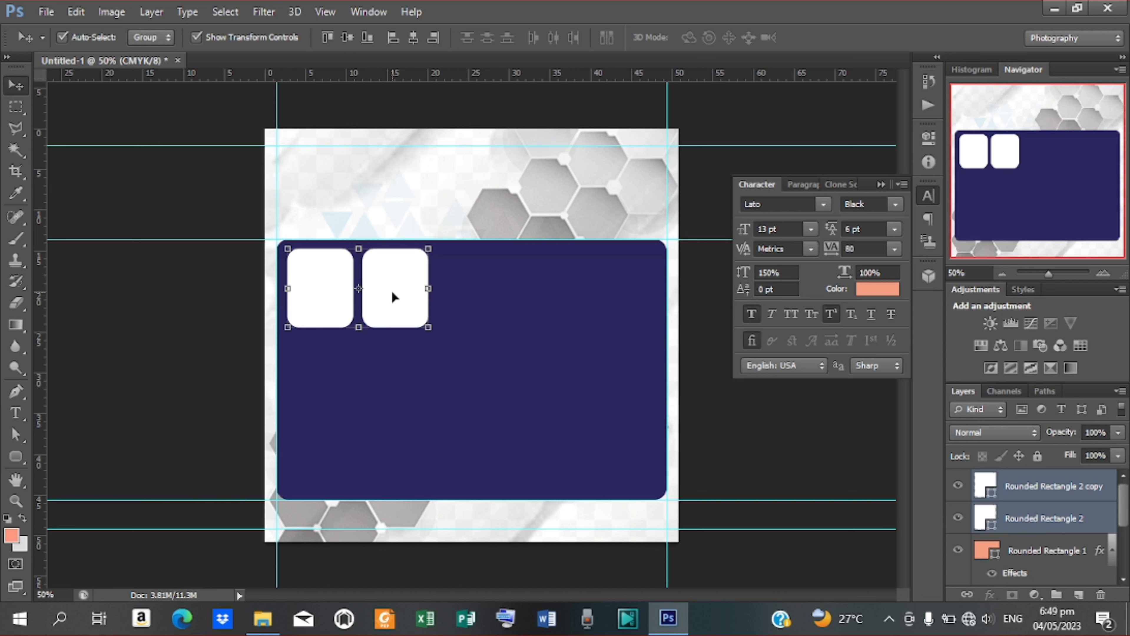
key(ctrl+j)
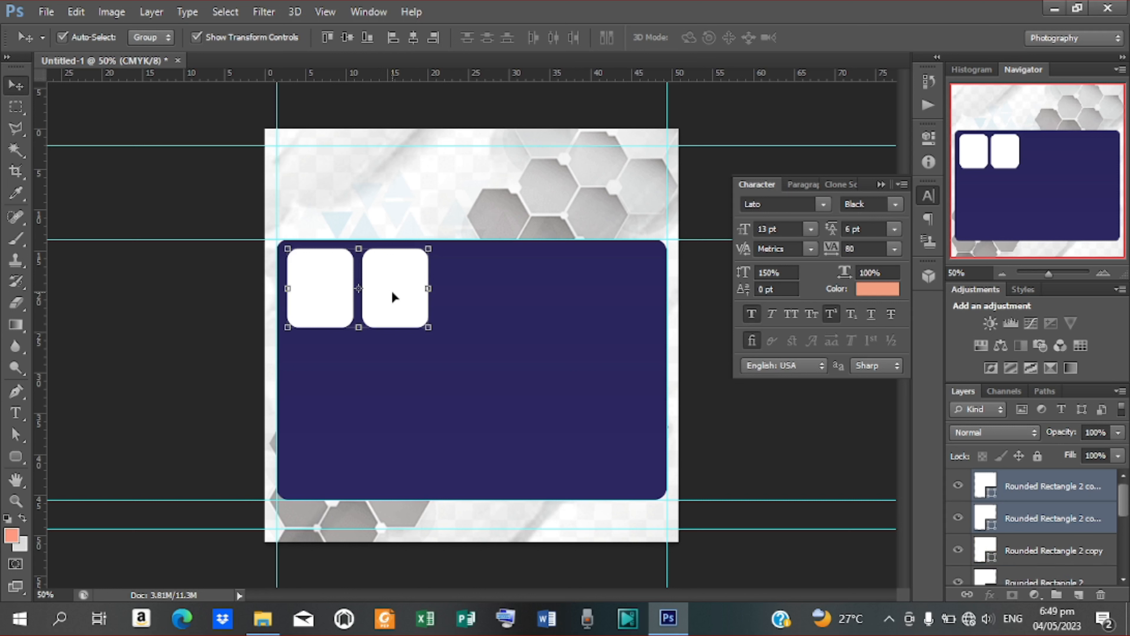
drag(392, 293, 542, 297)
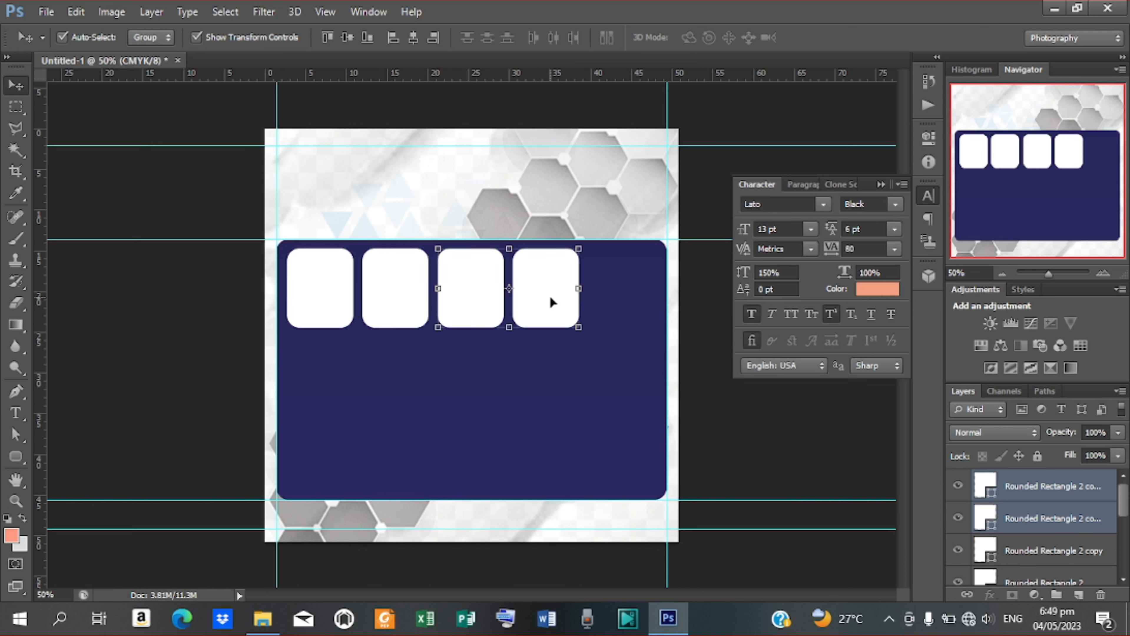
Step: Add a fifth box at the row's right end and select all five box layers
click(1049, 484)
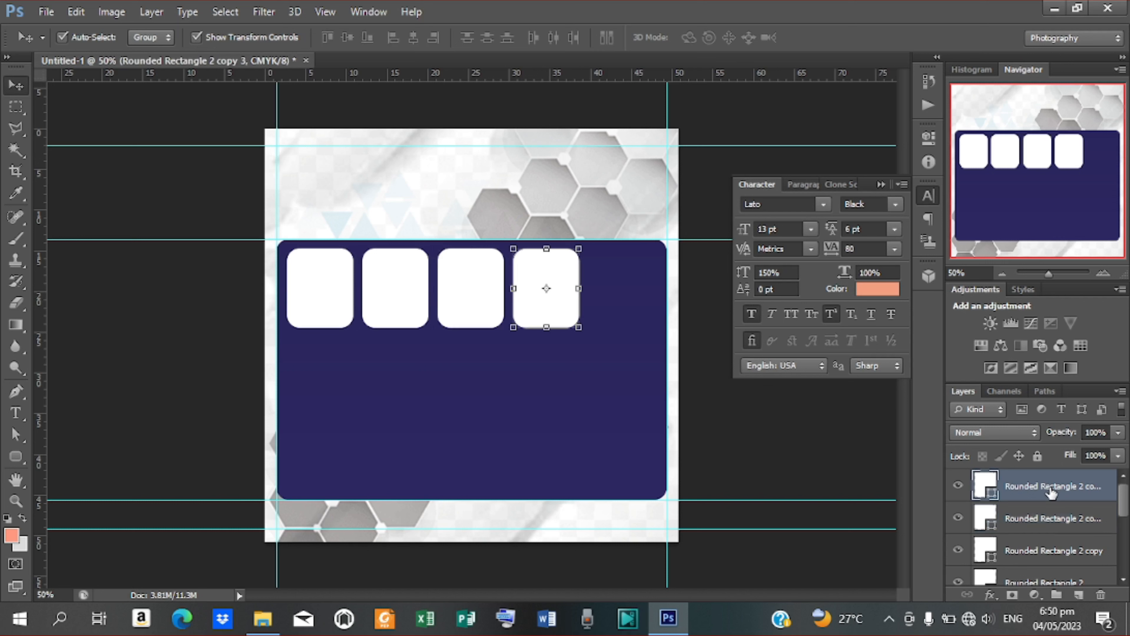
key(ctrl+j)
key(Right)
key(Right)
key(Right)
key(Right)
key(Right)
key(Right)
key(Right)
key(Right)
key(Right)
key(Right)
key(Right)
key(Right)
key(Right)
key(Right)
key(Right)
key(Right)
key(Right)
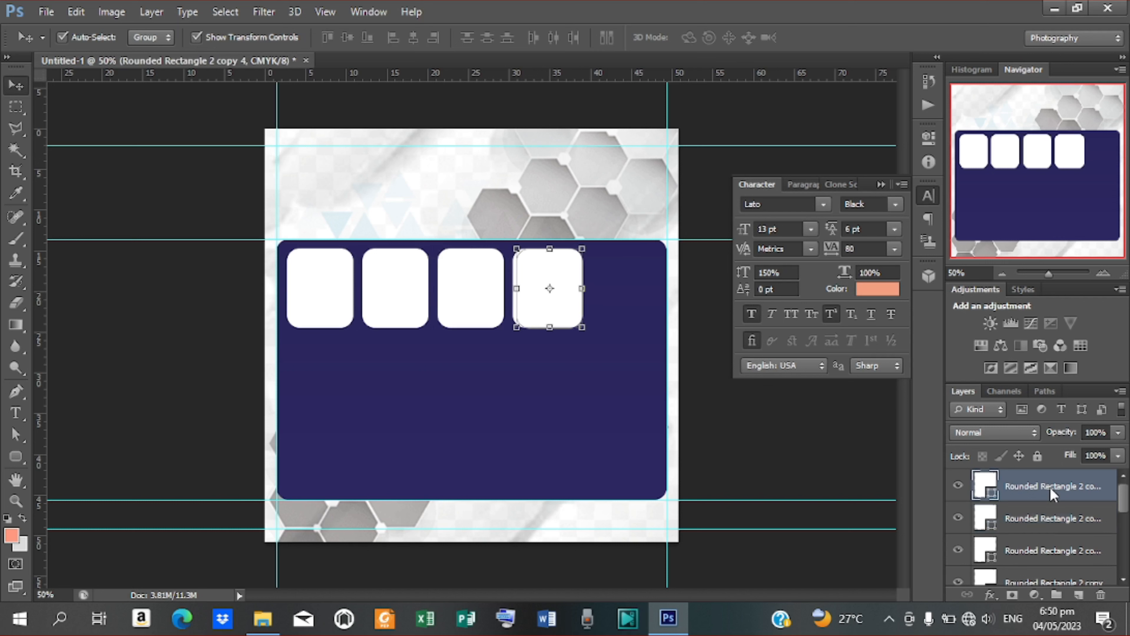
key(Right)
key(Right)
key(Right)
key(Right)
key(Right)
key(Right)
key(Right)
key(Right)
key(Right)
key(Right)
key(Right)
key(Right)
key(Right)
key(Right)
drag(581, 303, 646, 308)
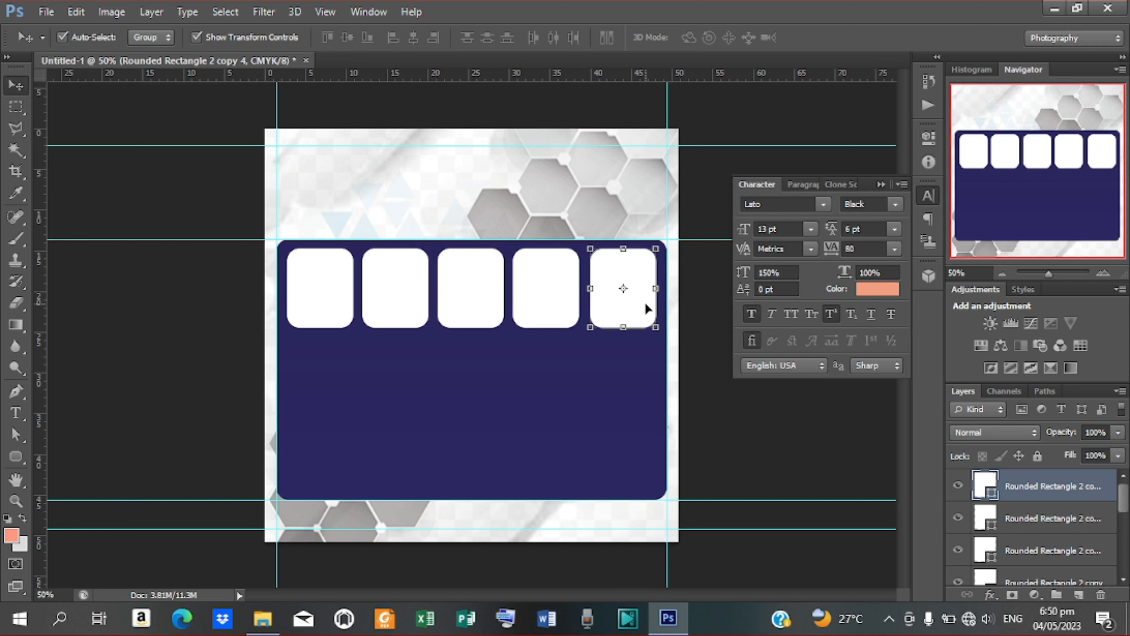
key(Left)
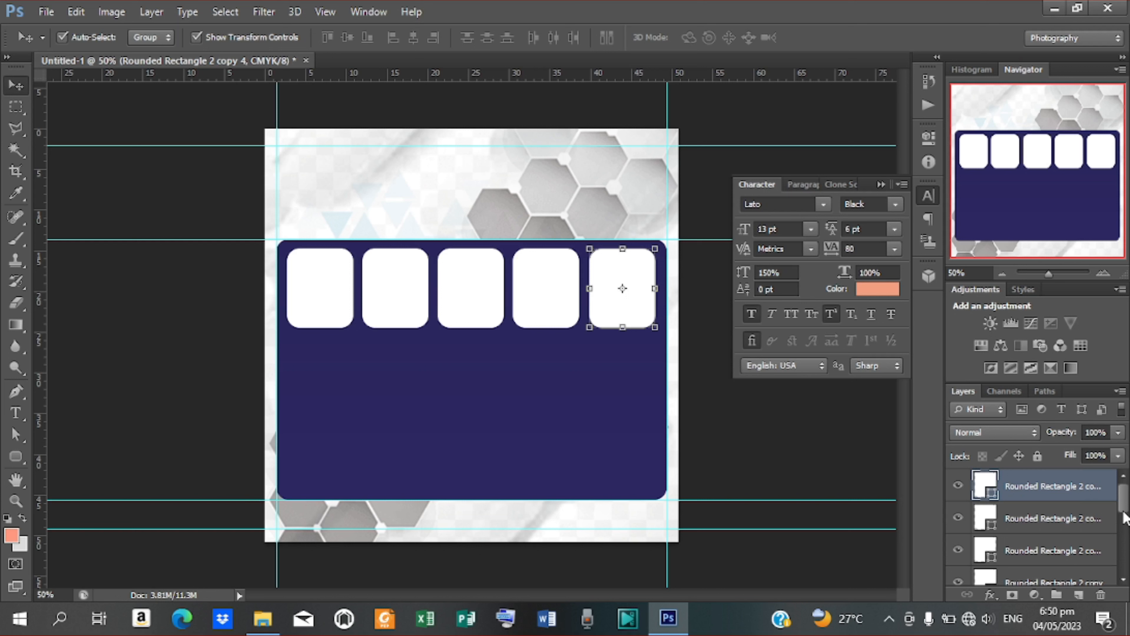
drag(1124, 516, 1128, 546)
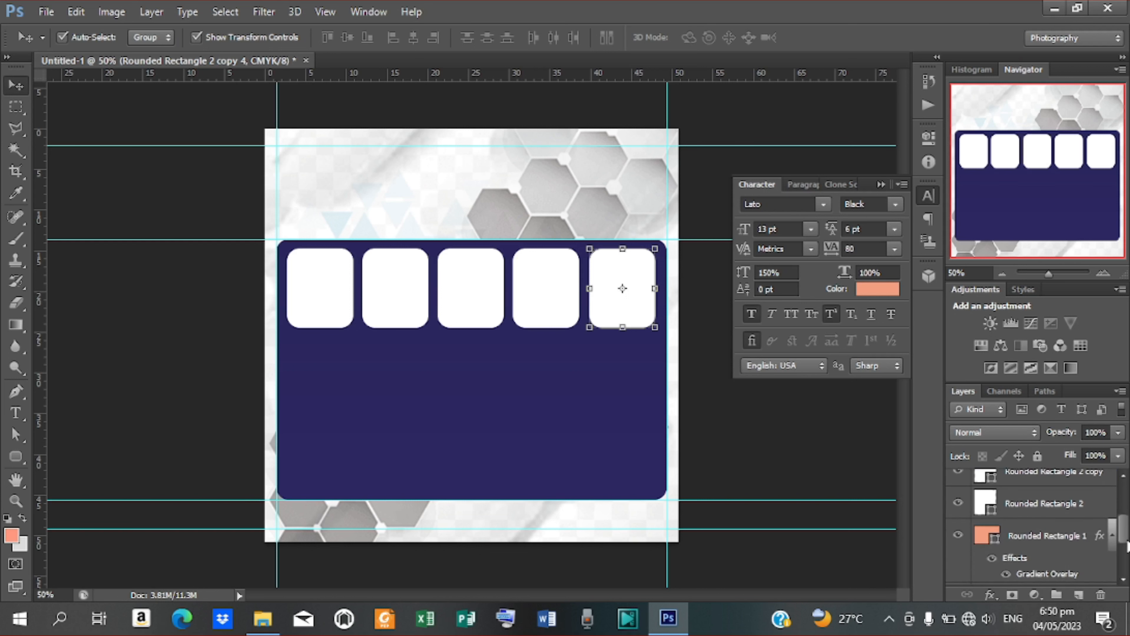
shift+click(1032, 508)
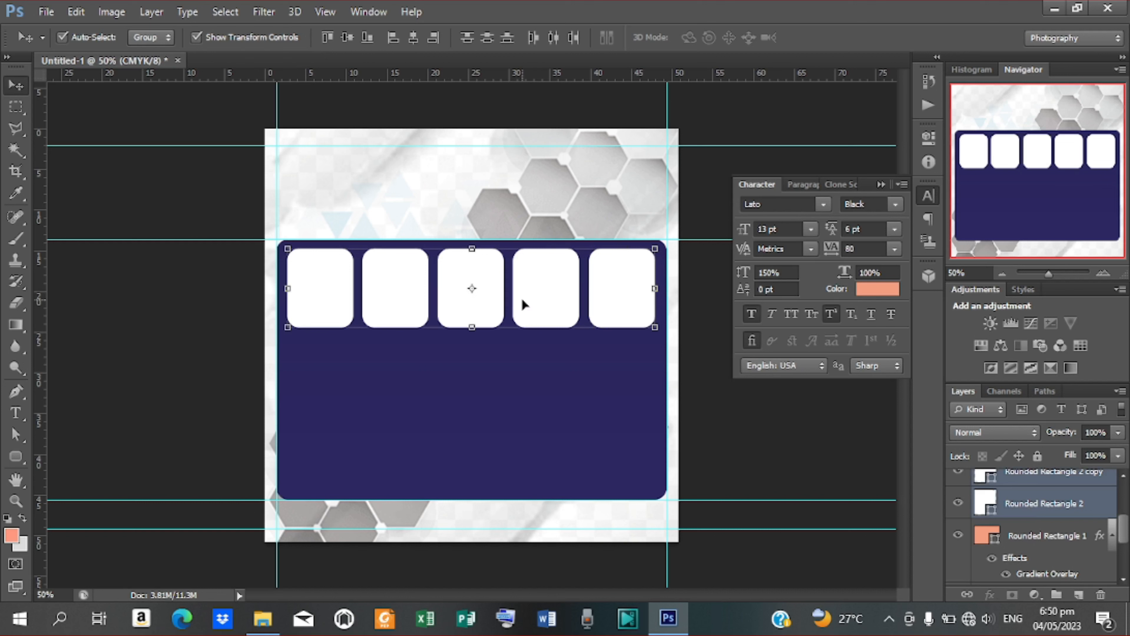
Step: Copy the row of five boxes down into a second and third row
key(ctrl+j)
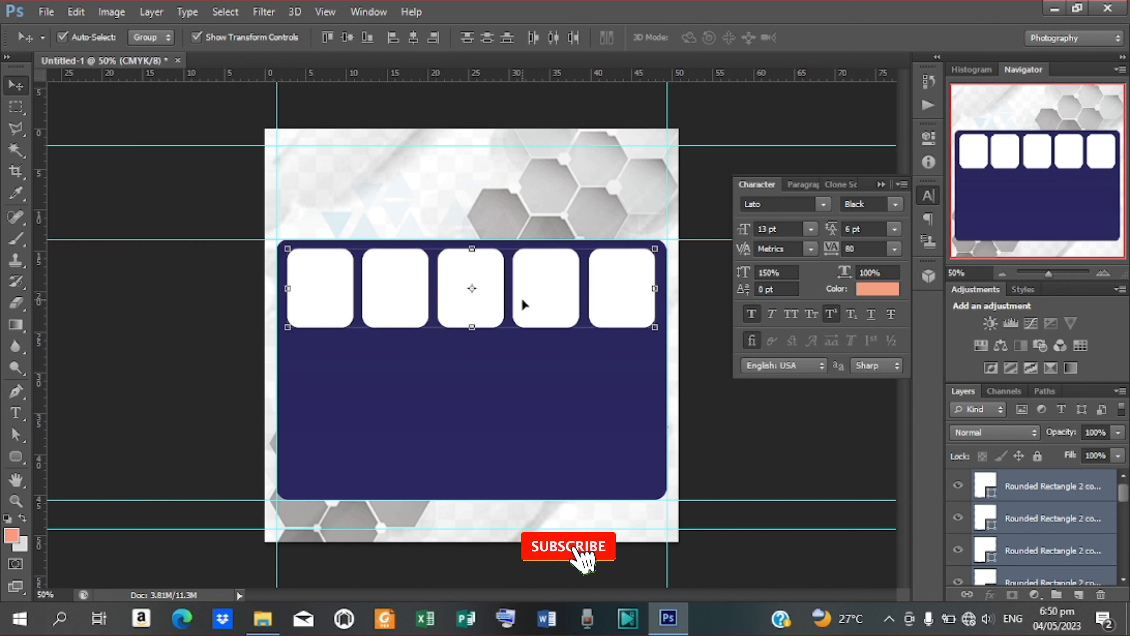
drag(522, 297, 530, 392)
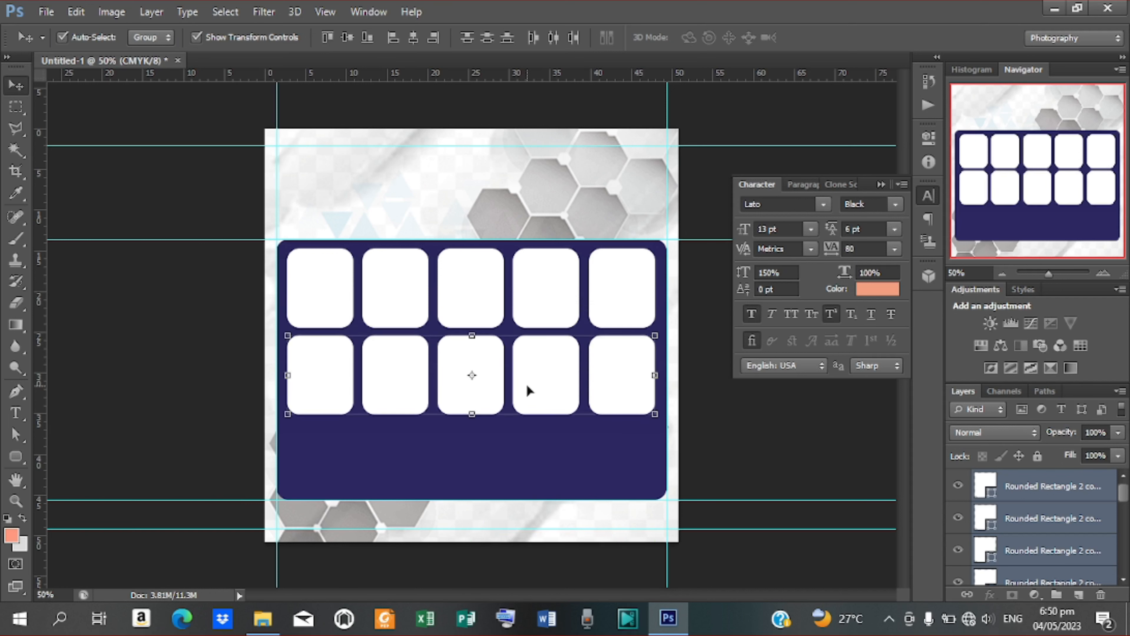
drag(529, 391, 526, 476)
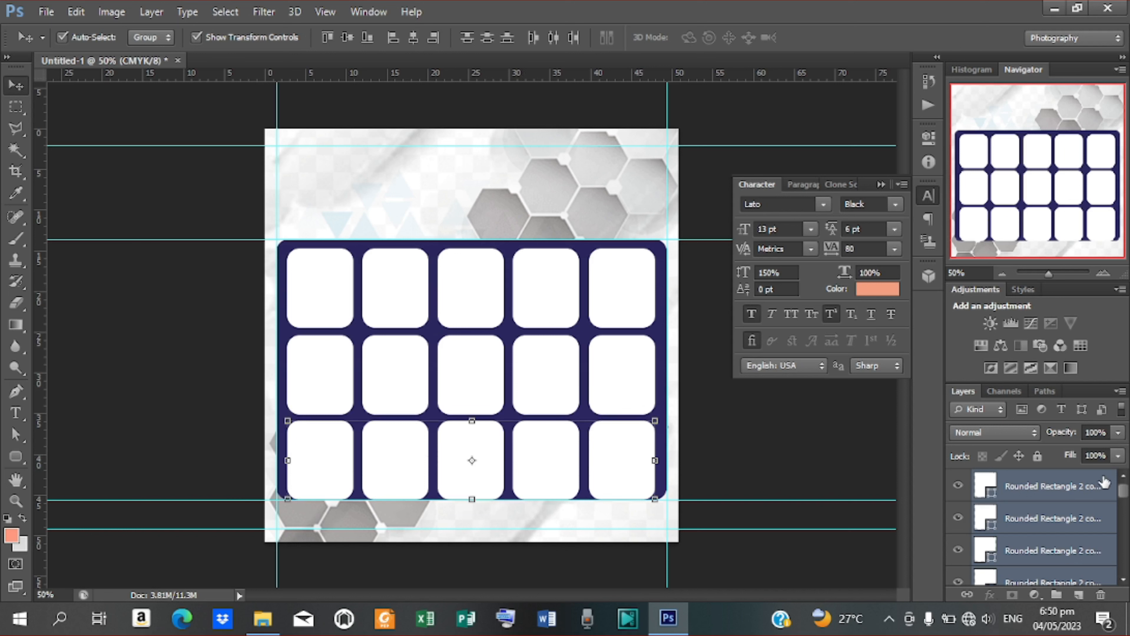
Step: Select all fifteen box layers and nudge the grid upward to sit evenly in the panel
click(1097, 489)
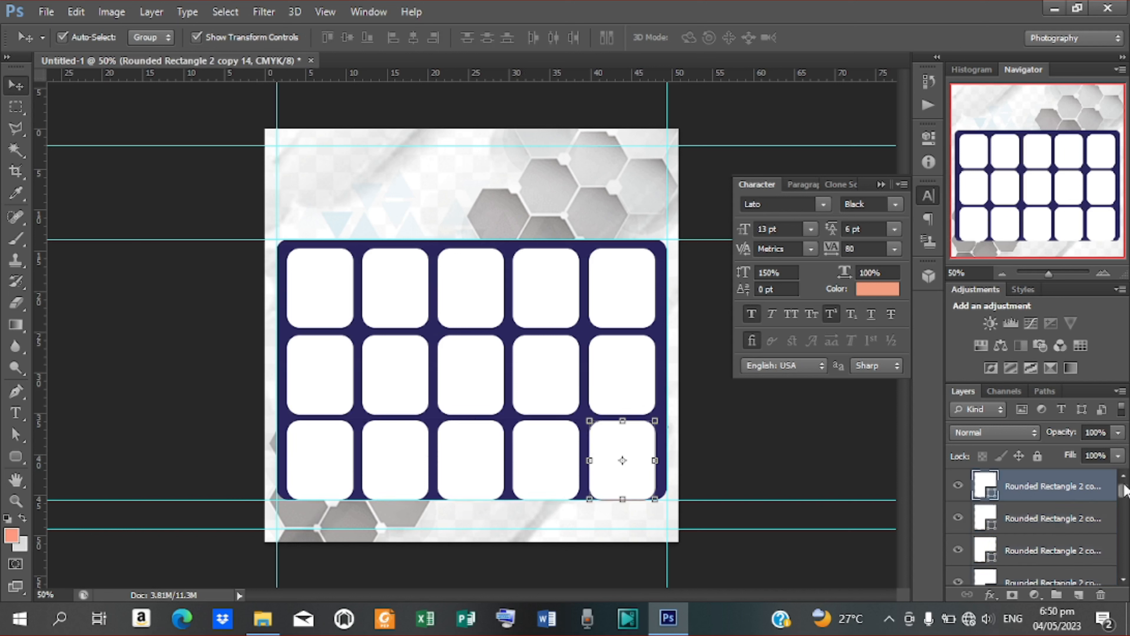
scroll(1126, 490, down, 10)
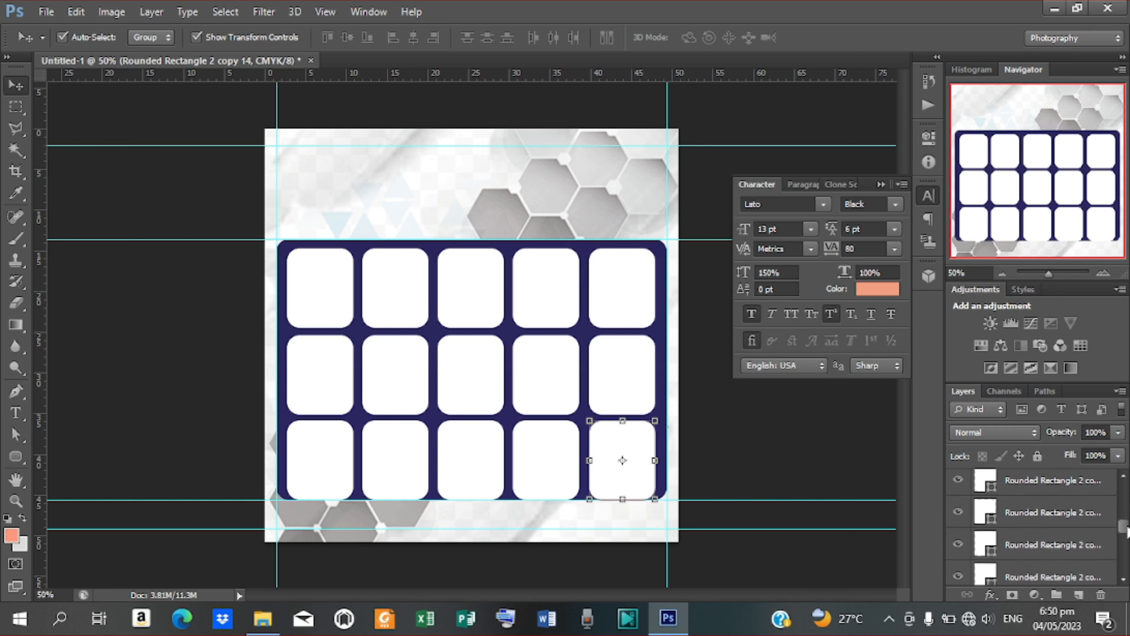
scroll(1037, 521, down, 1)
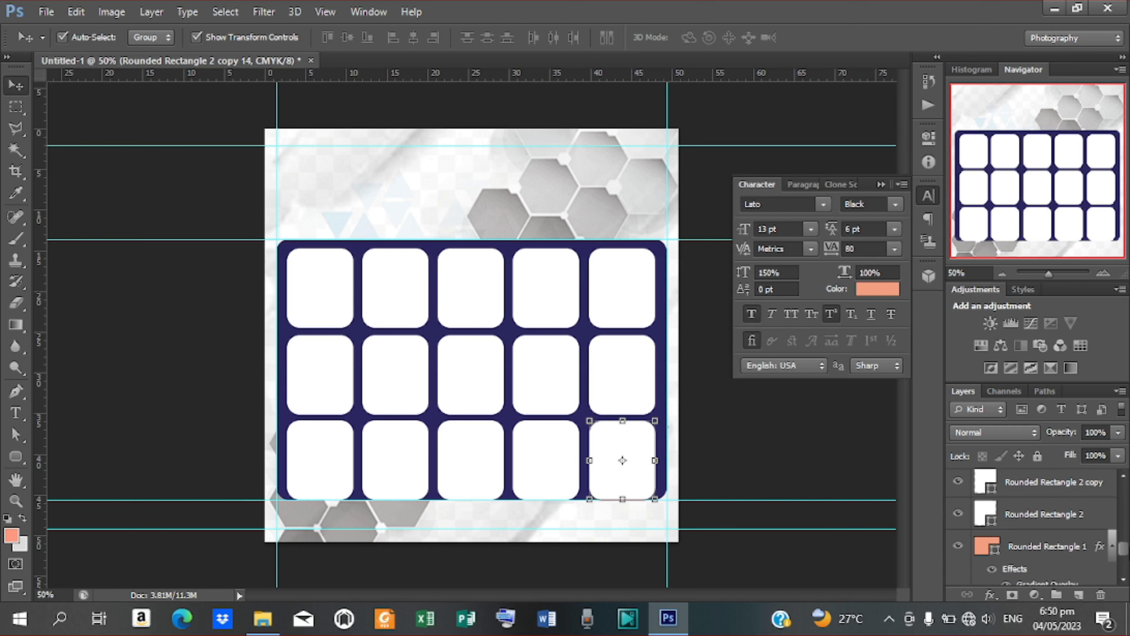
shift+click(1044, 514)
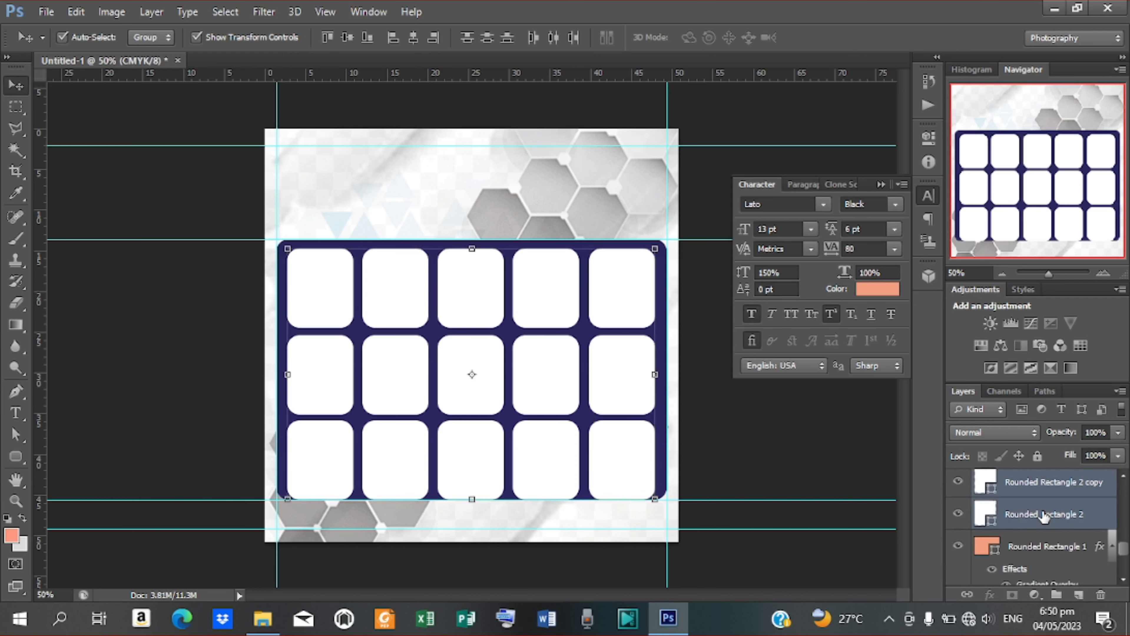
key(Up)
key(Up)
key(Up)
key(Up)
key(Up)
key(Up)
key(Up)
key(Up)
key(Up)
key(Up)
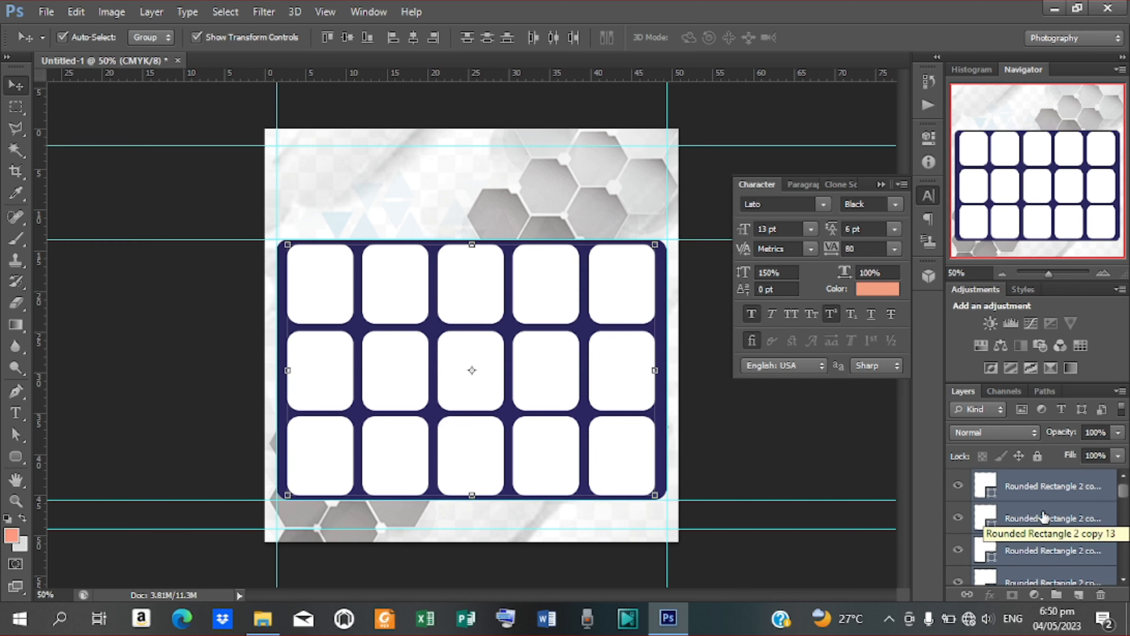
key(Right)
key(Left)
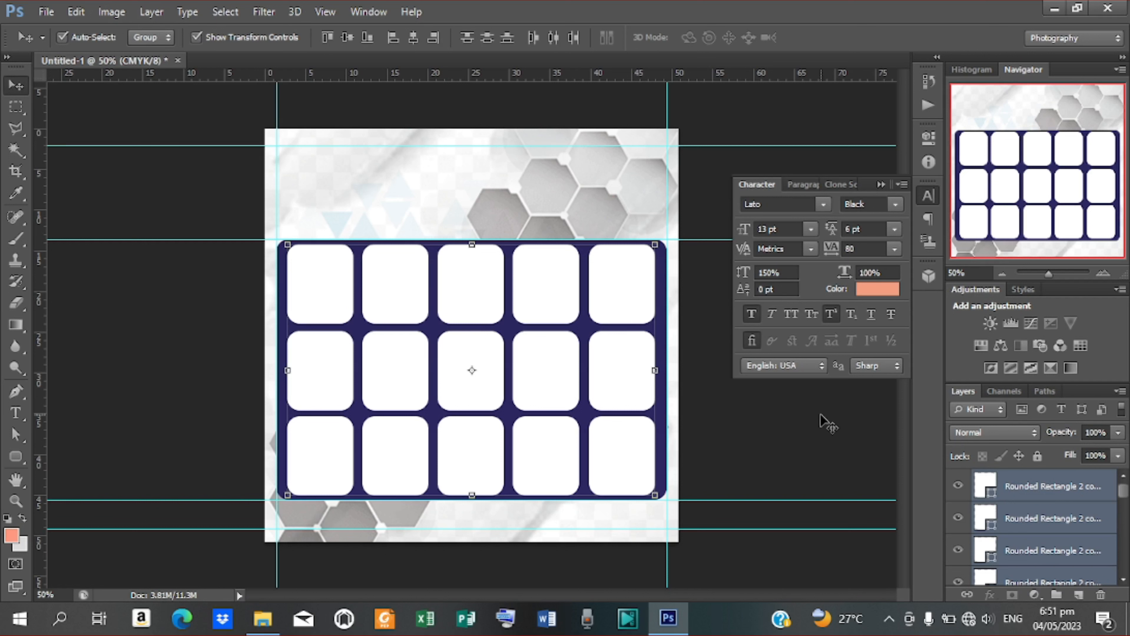
click(775, 435)
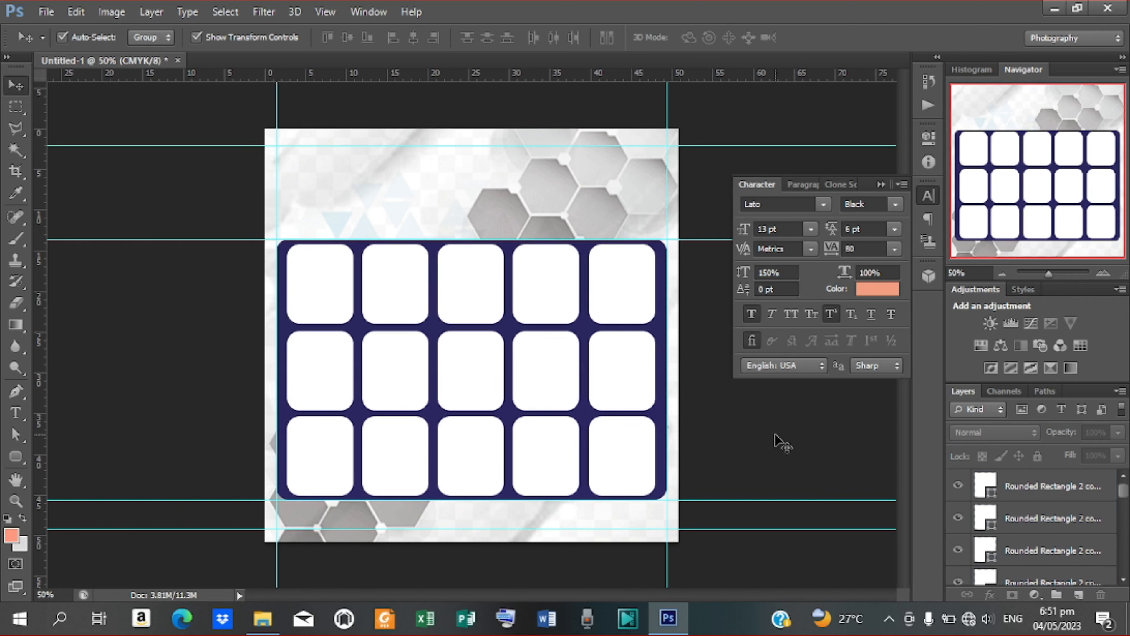
click(328, 277)
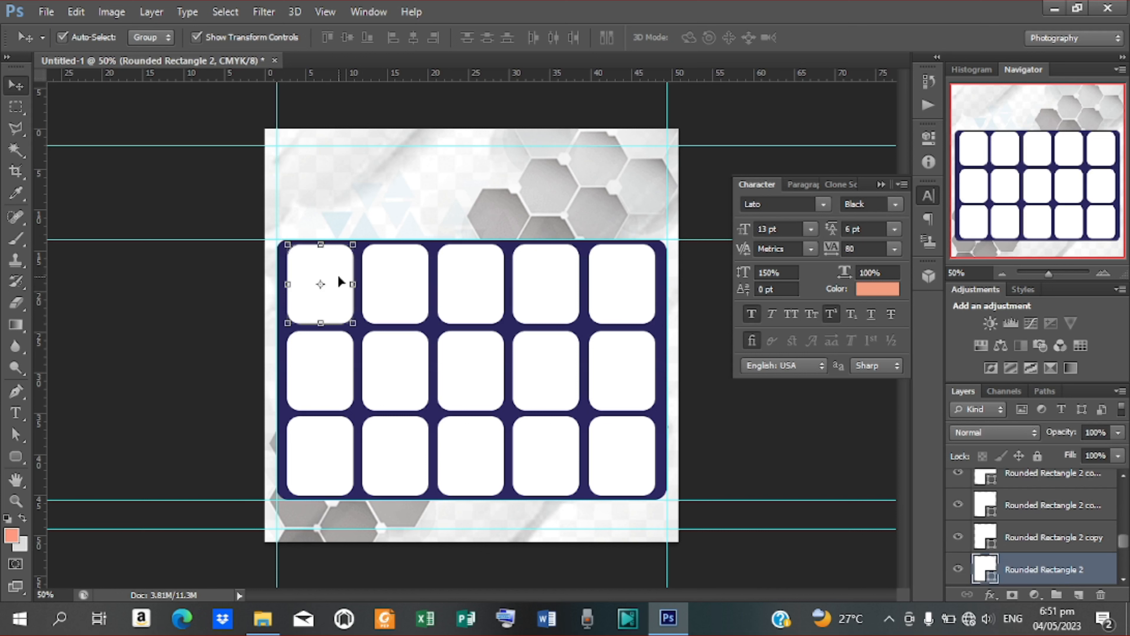
Step: Place the shoe photo 0-02749f.jpeg - Copy, scaled to about 42% near the top-left box
click(47, 11)
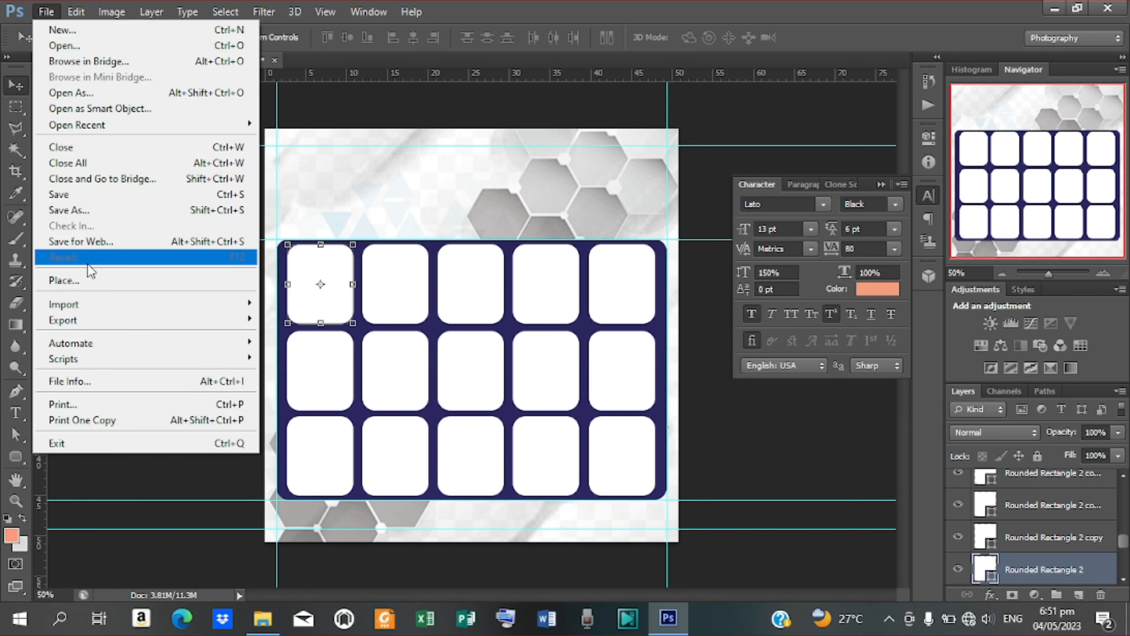
click(80, 279)
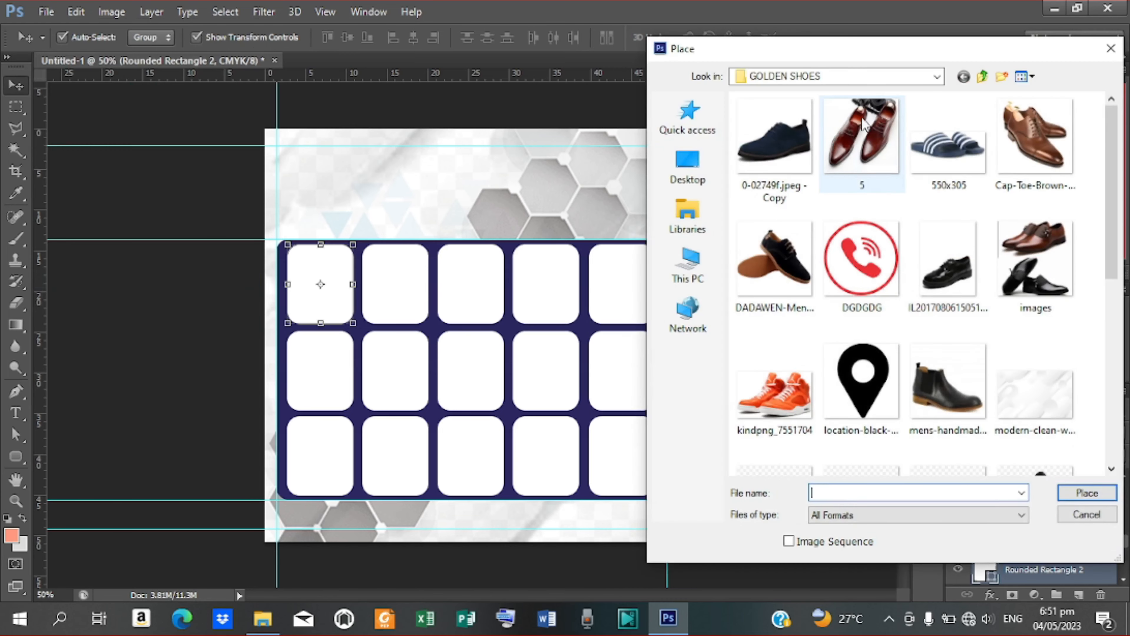
click(797, 183)
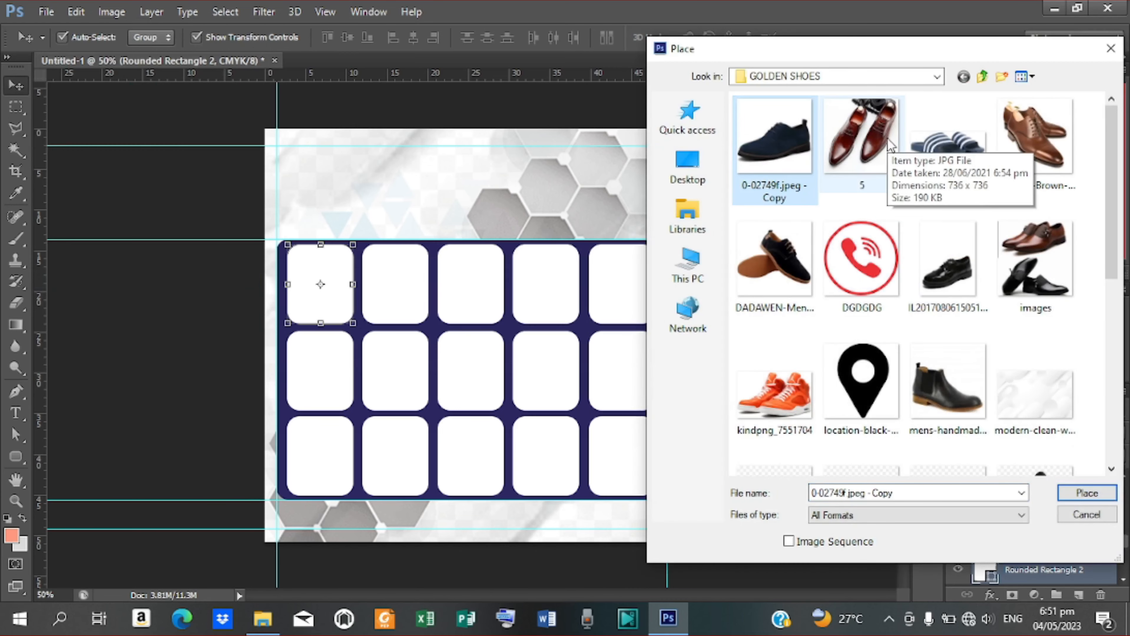
click(1083, 494)
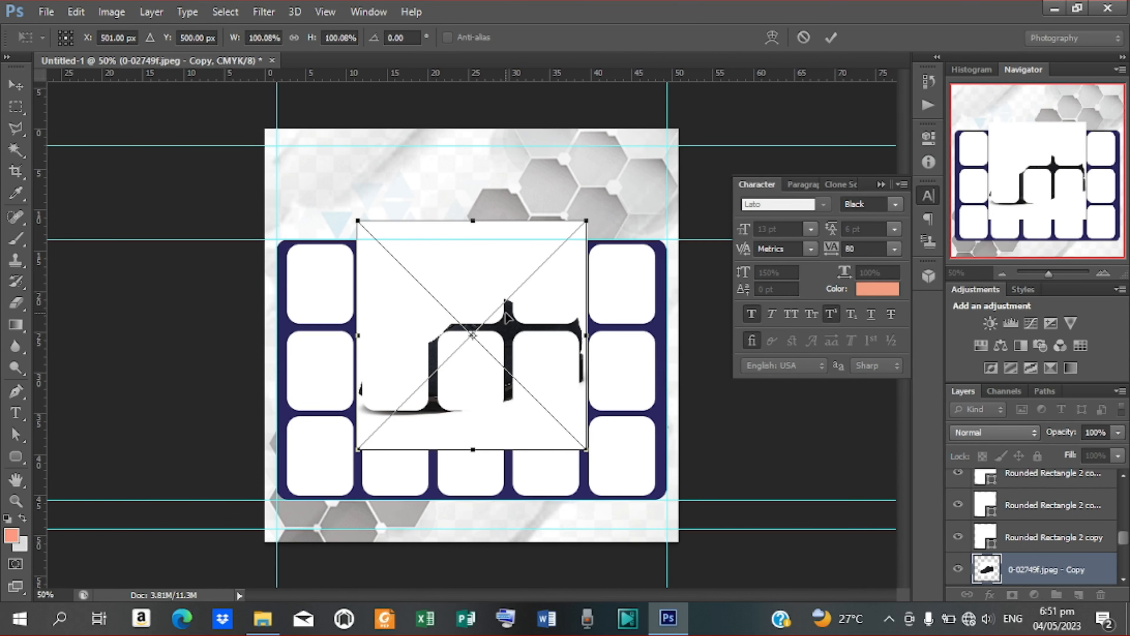
drag(503, 234, 385, 227)
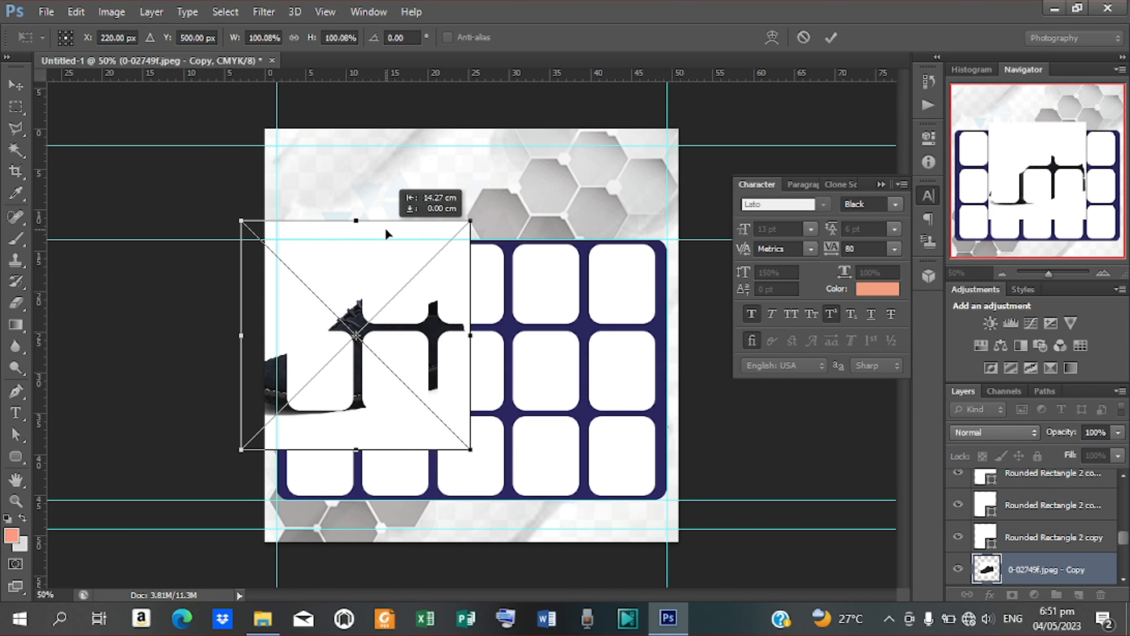
drag(468, 220, 313, 261)
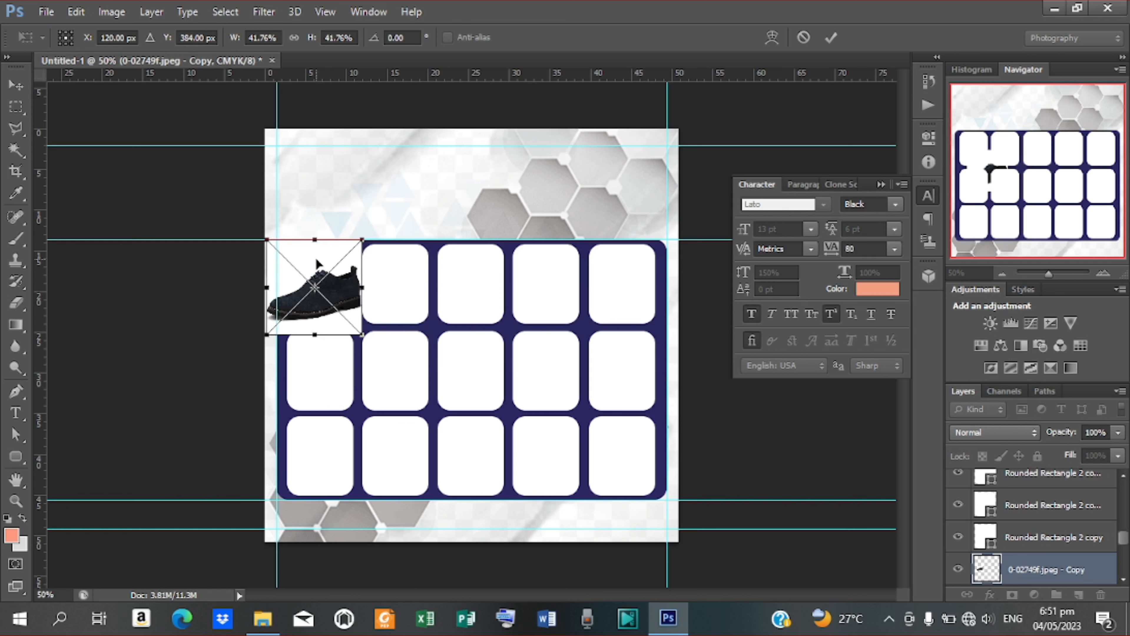
click(831, 37)
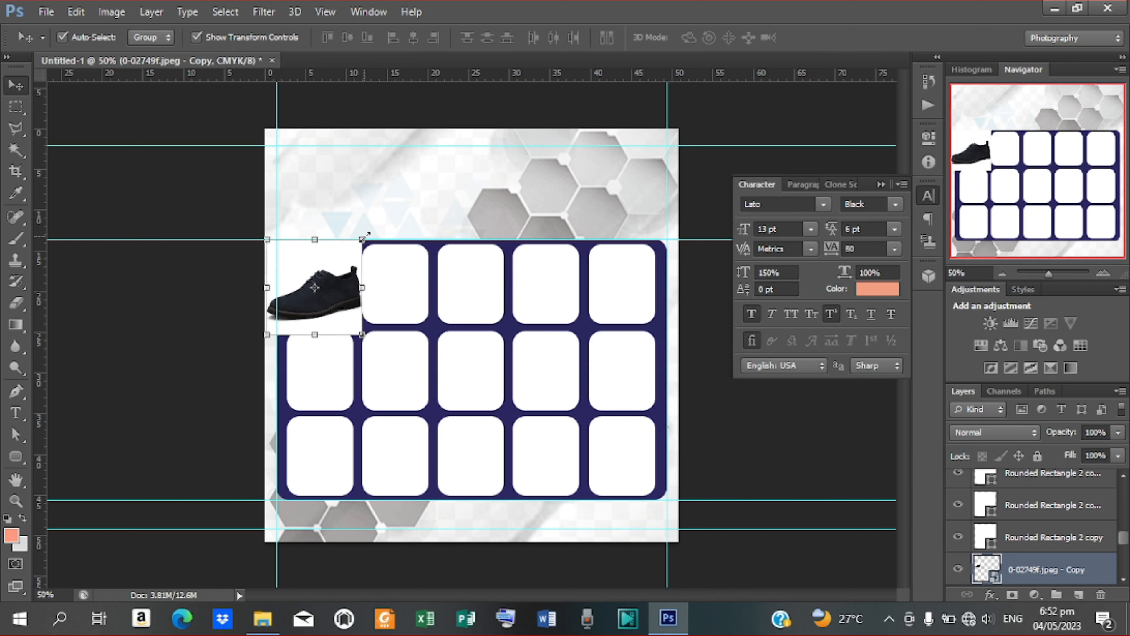
Step: Shrink the shoe photo further to about 36% and nudge it into position
drag(366, 235, 355, 244)
key(Right)
key(Right)
key(Up)
key(Up)
key(Up)
key(Up)
key(Up)
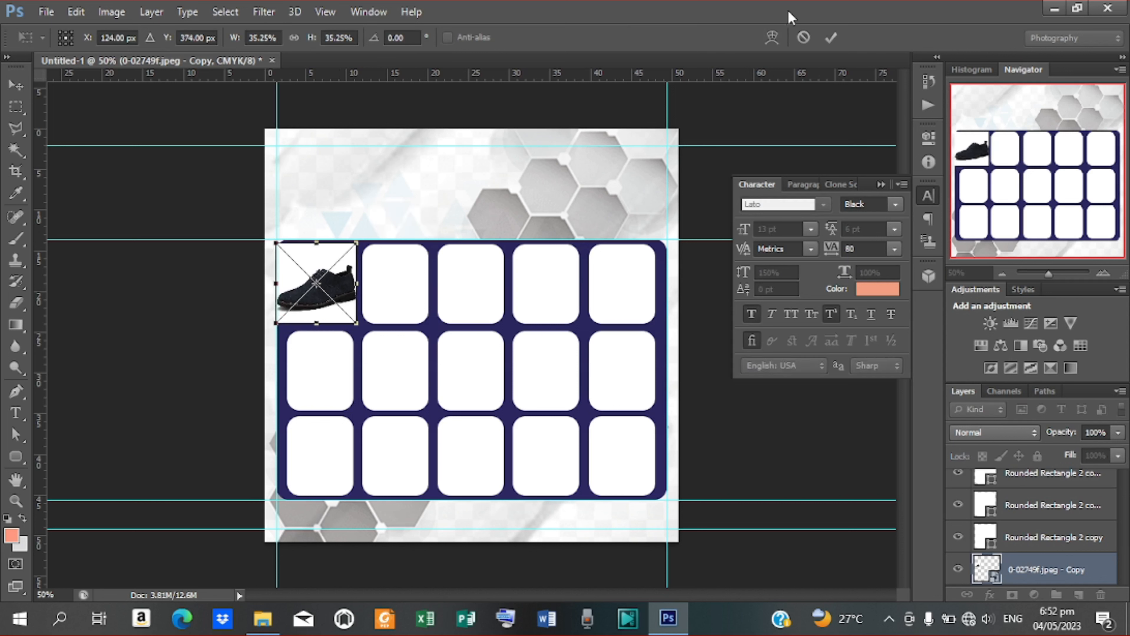
click(830, 38)
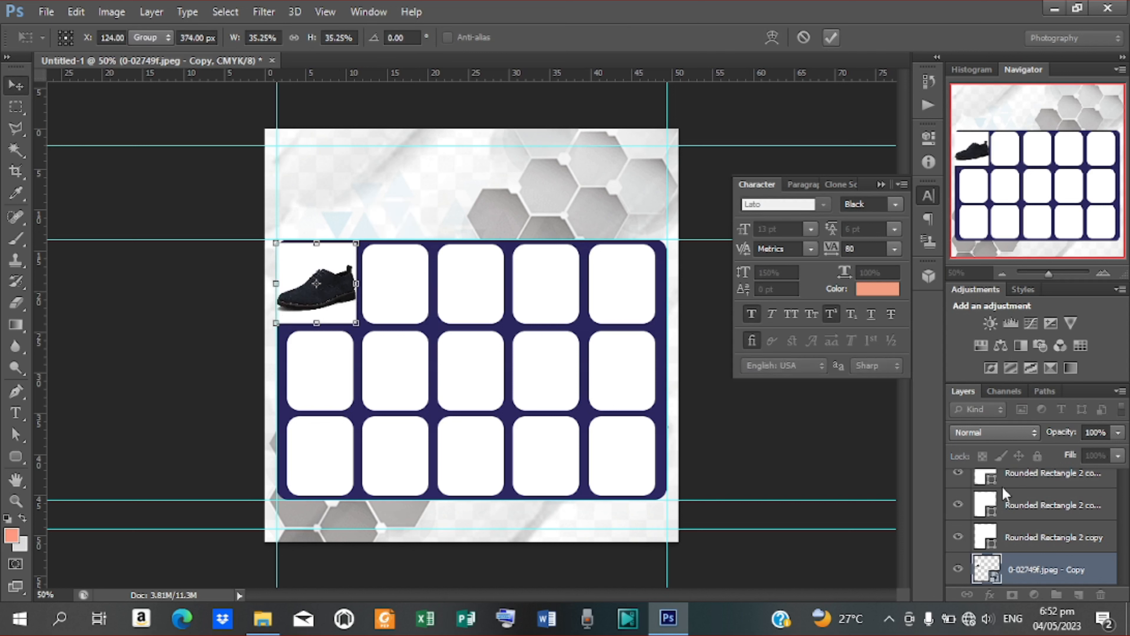
Step: Clip the shoe photo into the top-left box and trim its edges to fit
right_click(1032, 568)
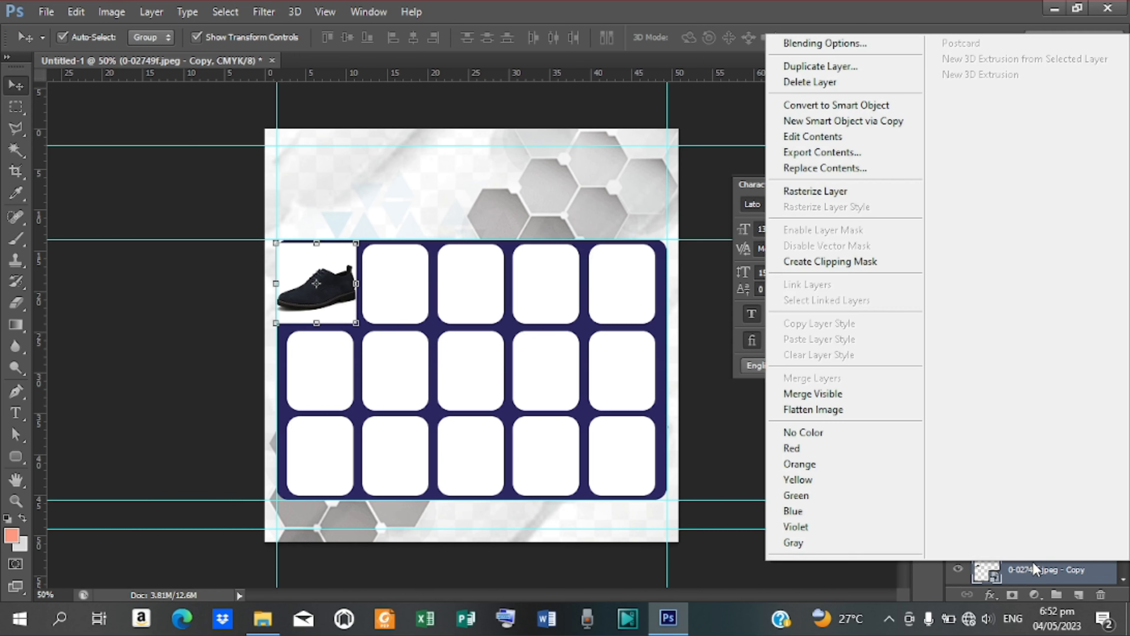
click(849, 262)
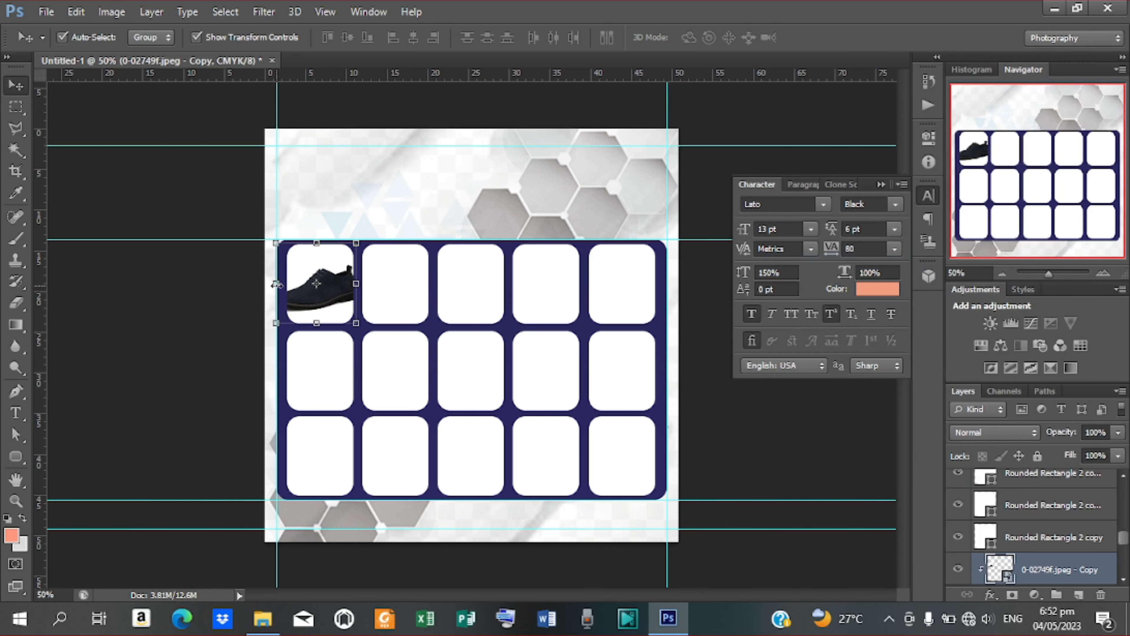
drag(277, 285, 284, 285)
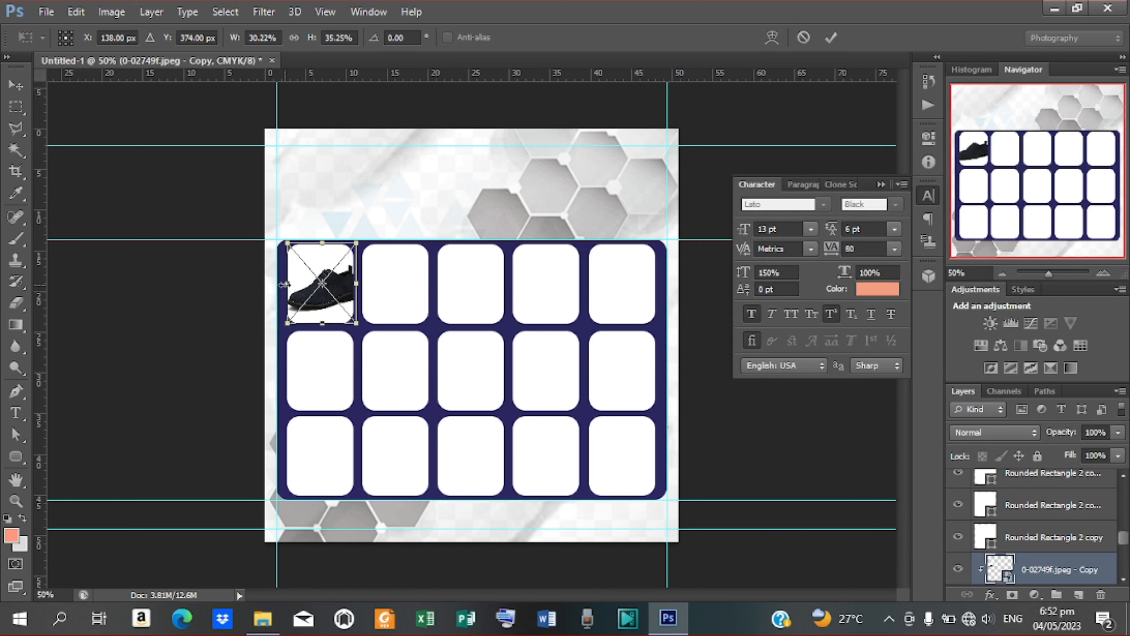
drag(355, 284, 352, 284)
click(831, 39)
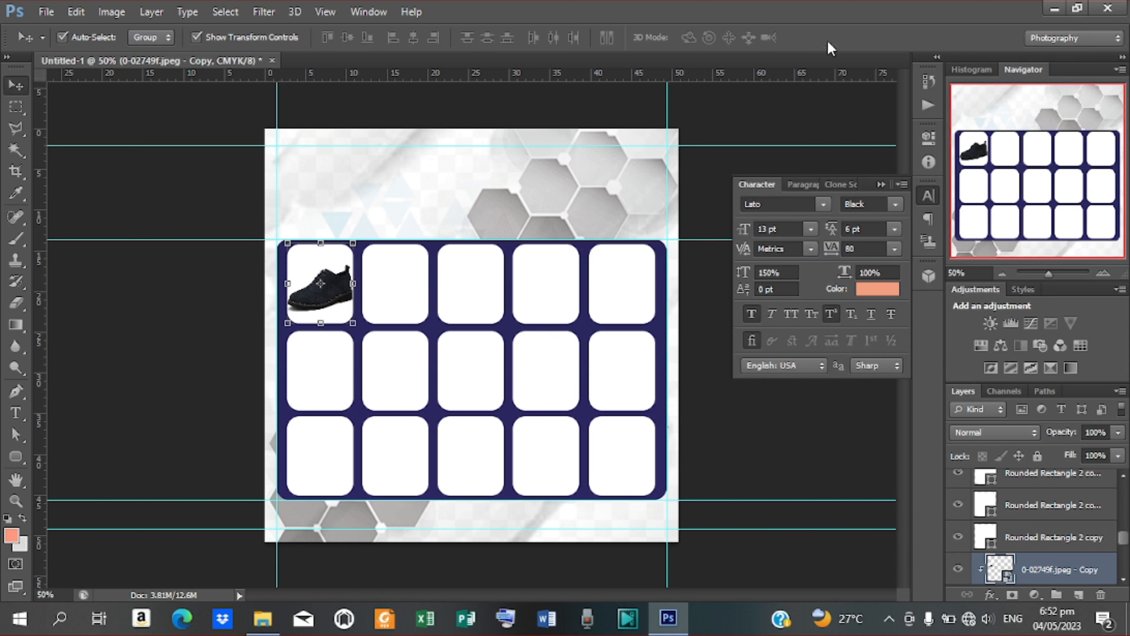
click(379, 291)
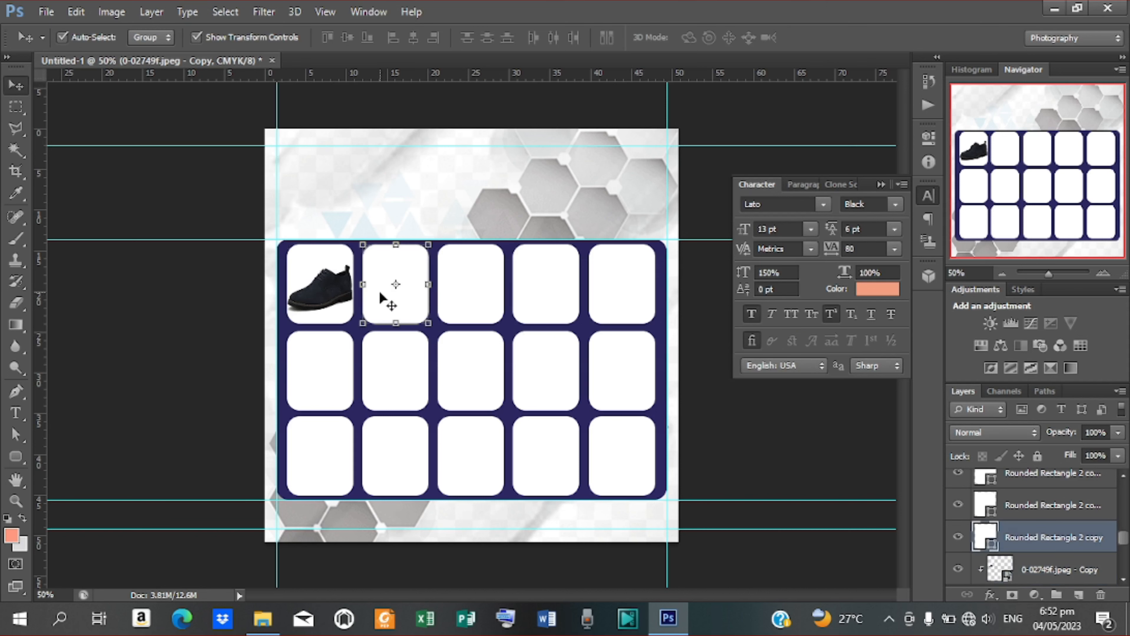
click(46, 12)
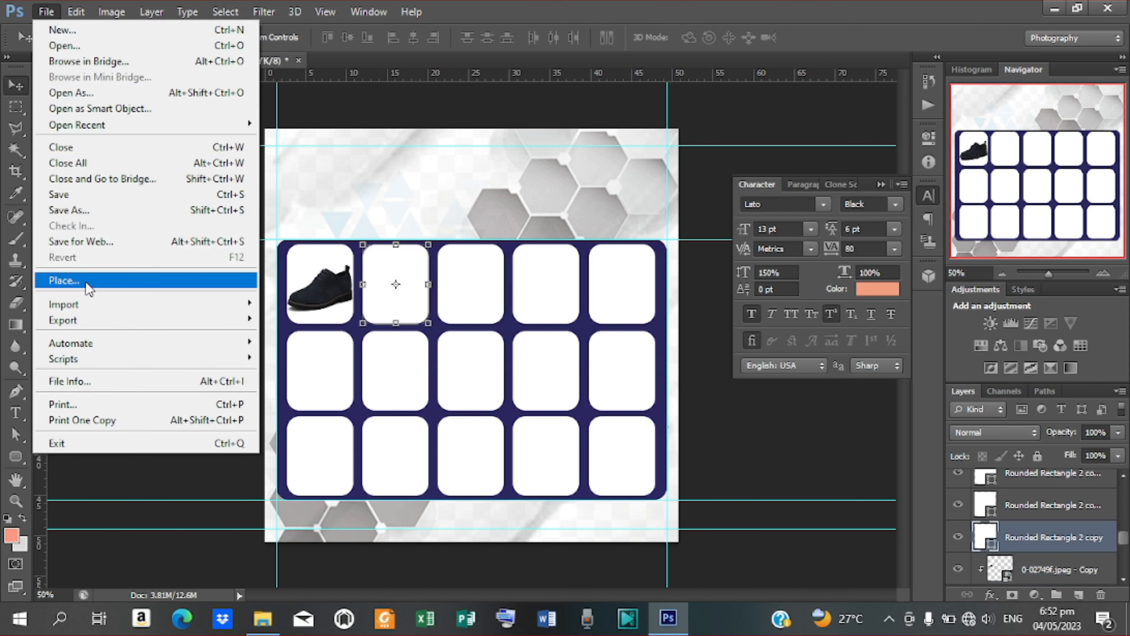
Step: Place the brown shoe image 5 and move it over the second top-row box
key(Escape)
click(861, 143)
click(1087, 493)
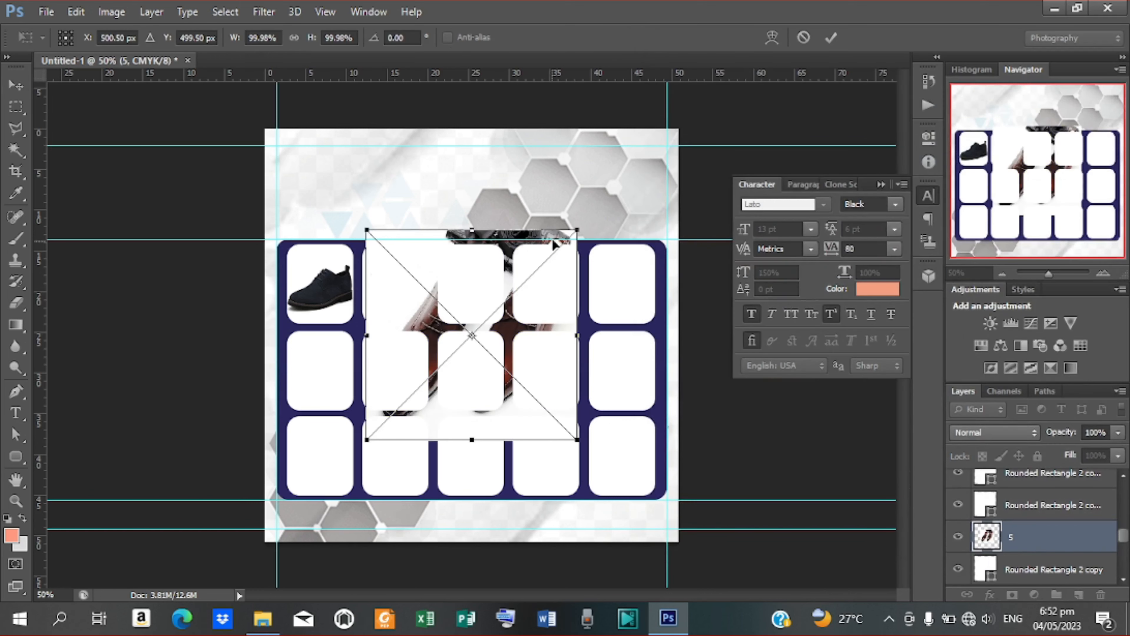
drag(518, 242, 403, 269)
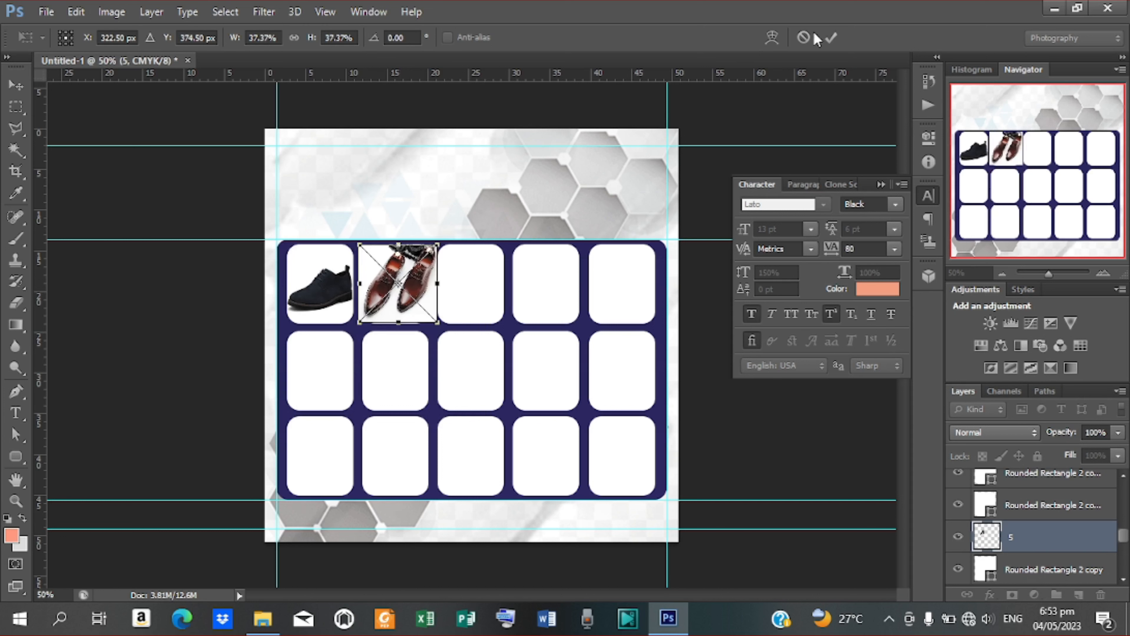
click(829, 38)
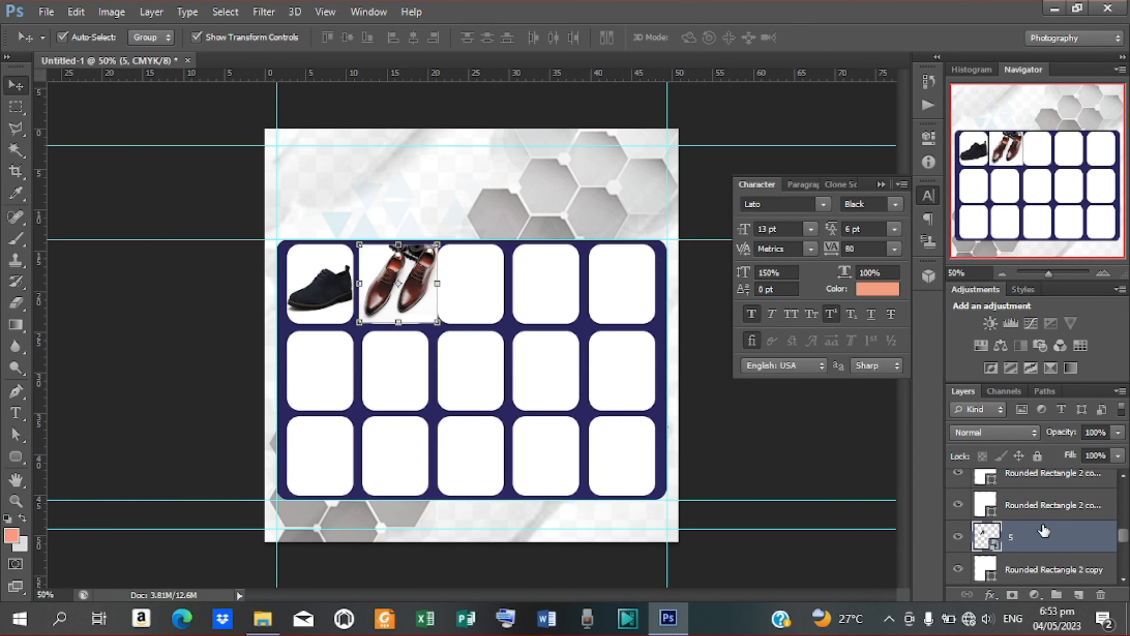
Step: Clip the brown shoe photo to the rounded box and narrow it to fit
right_click(1046, 532)
click(762, 304)
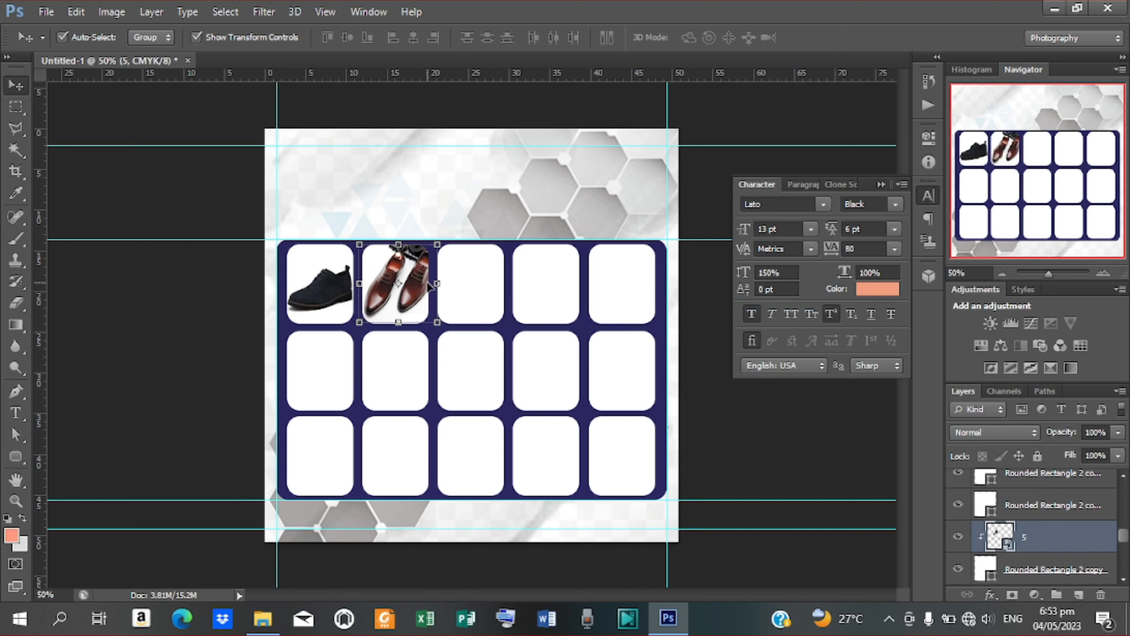
click(396, 320)
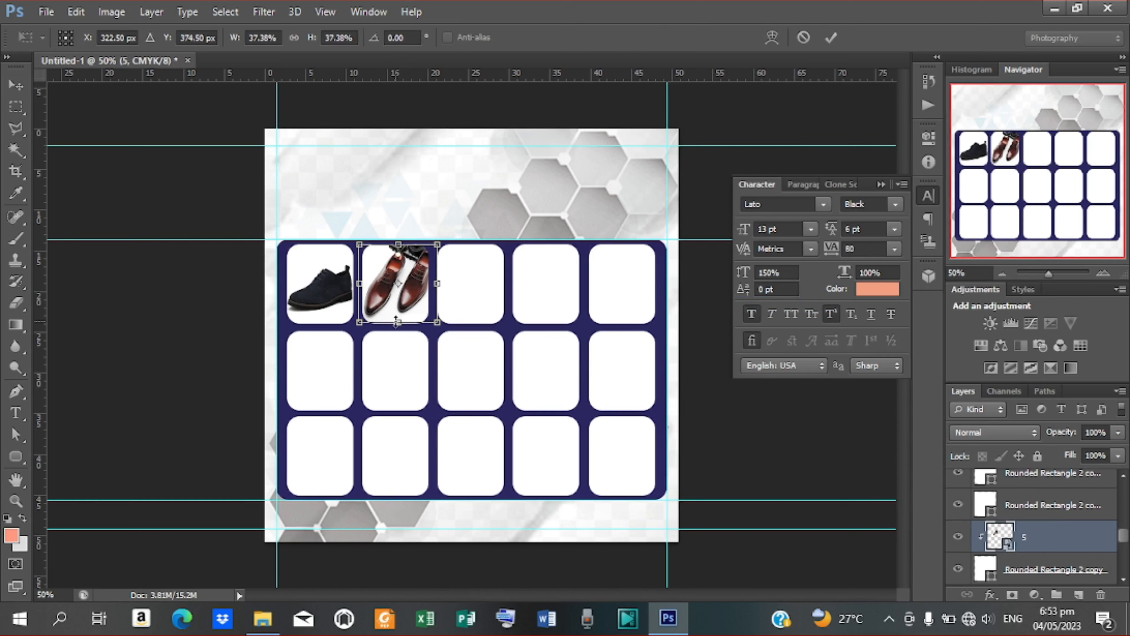
drag(397, 320, 396, 322)
drag(437, 284, 429, 284)
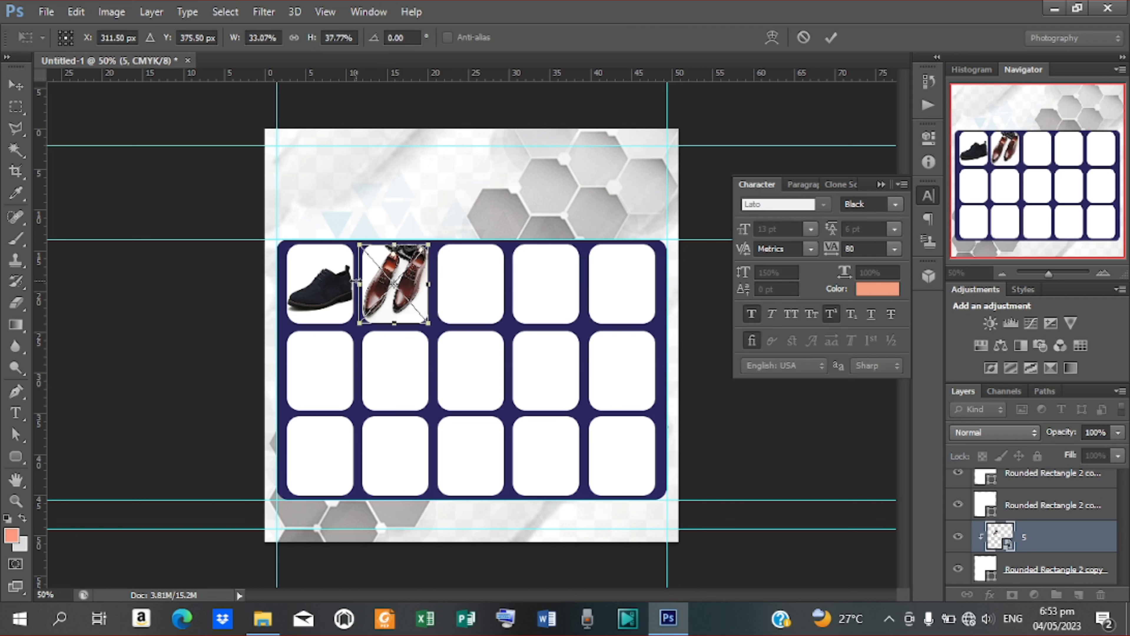
click(832, 38)
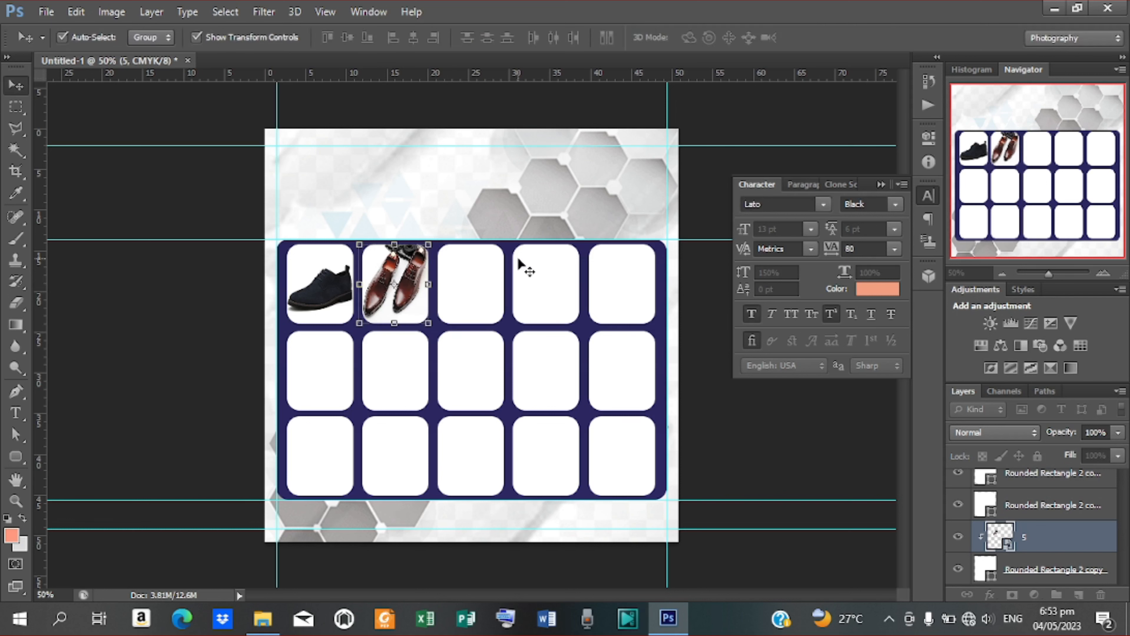
click(456, 303)
Step: Place the Cap-Toe-Brown-Oxford photo, scaled down over the third top-row box
click(52, 10)
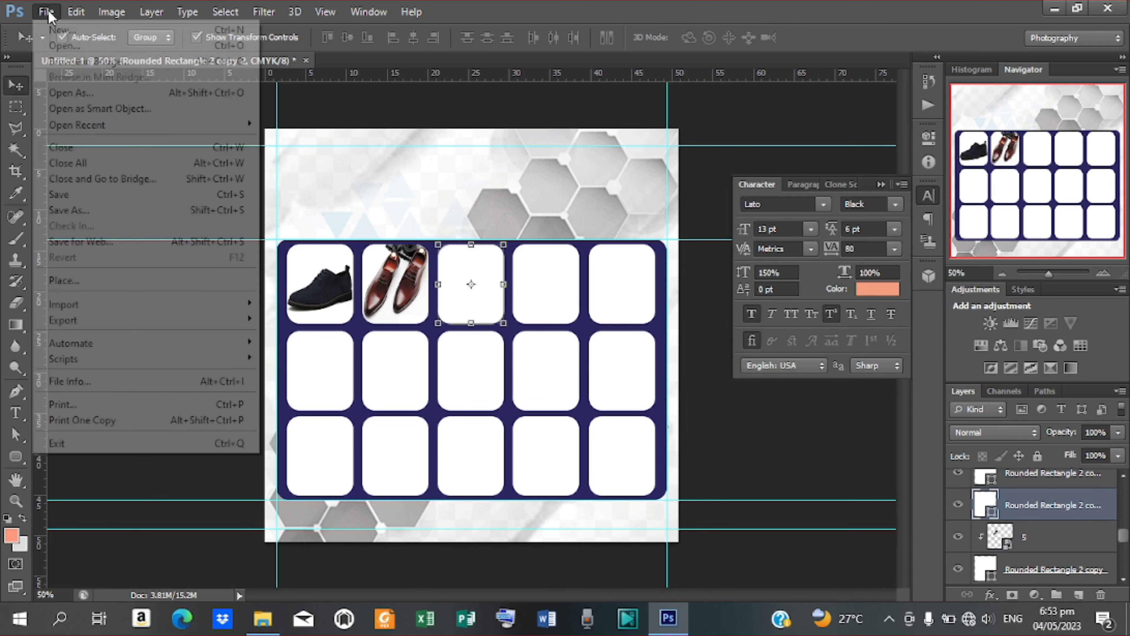
click(77, 277)
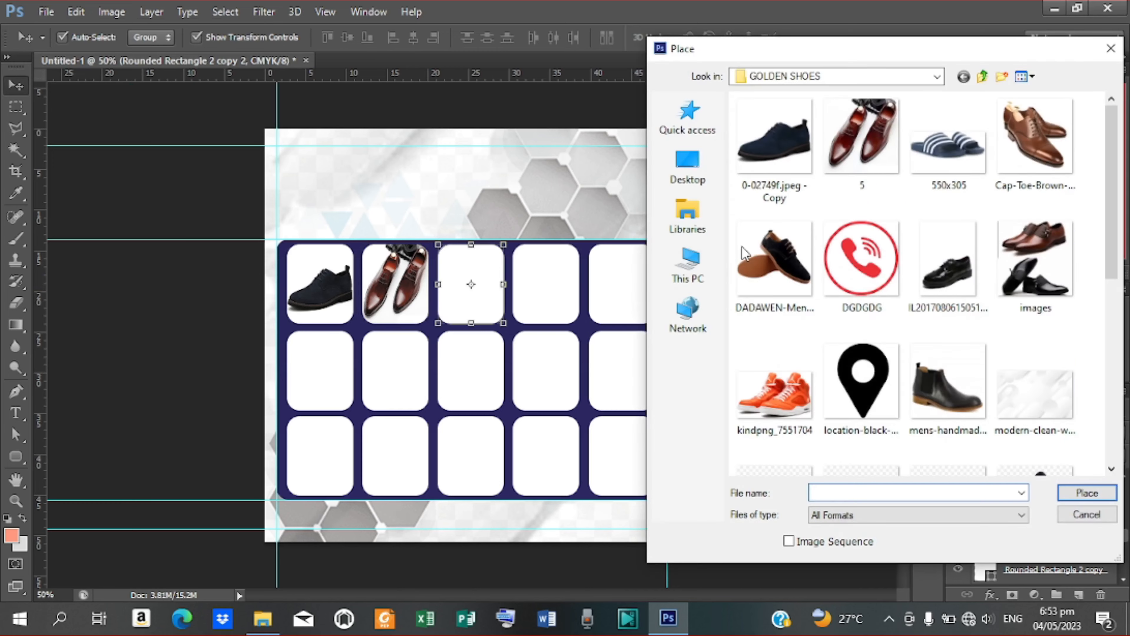
click(1011, 136)
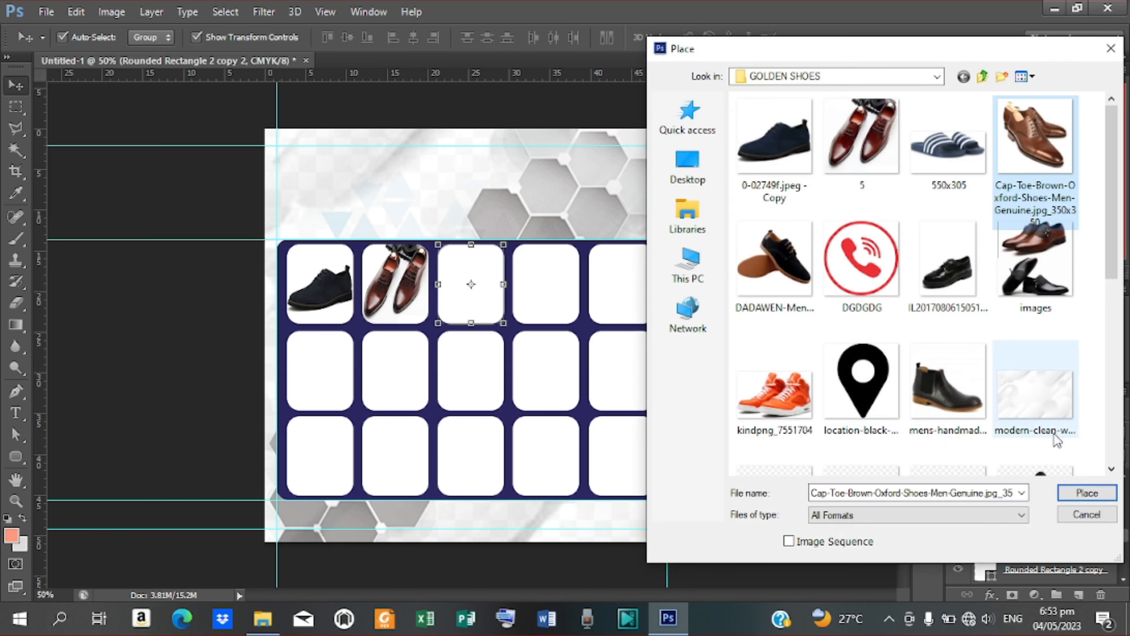
click(1086, 492)
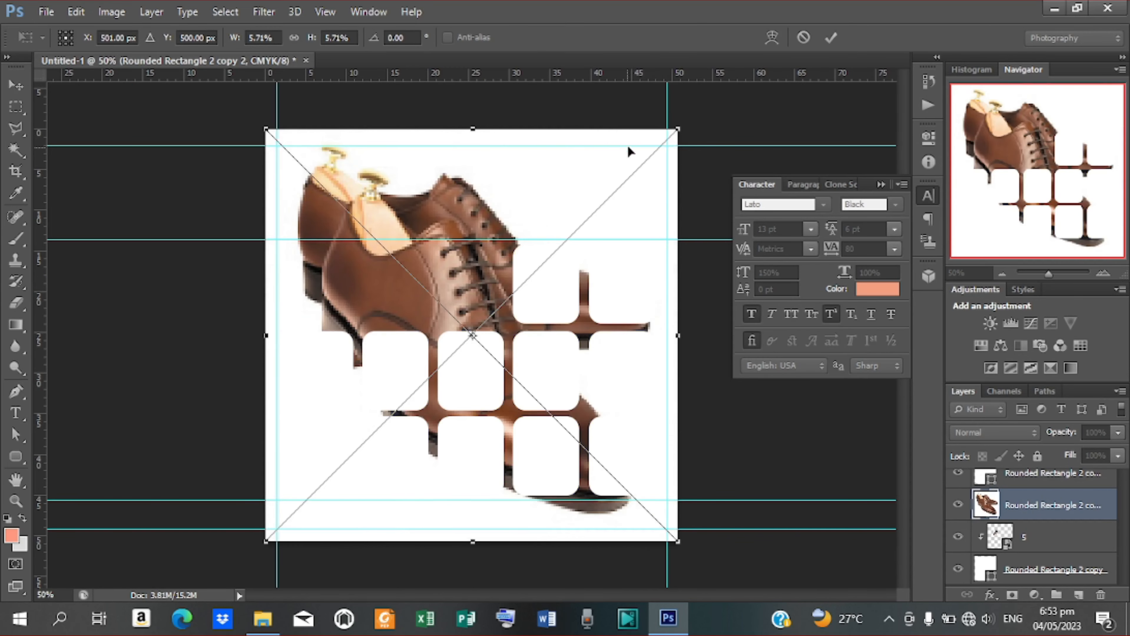
drag(684, 129, 480, 263)
click(833, 39)
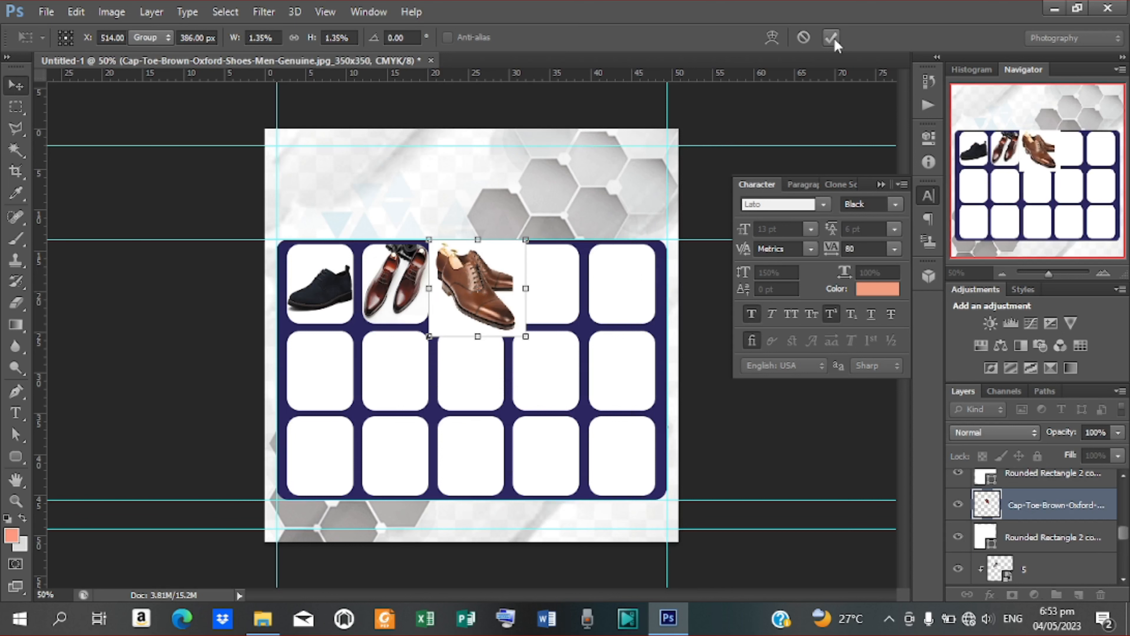
Step: Clip the oxford photo into the third box, narrowing and shortening it to fit
right_click(1028, 506)
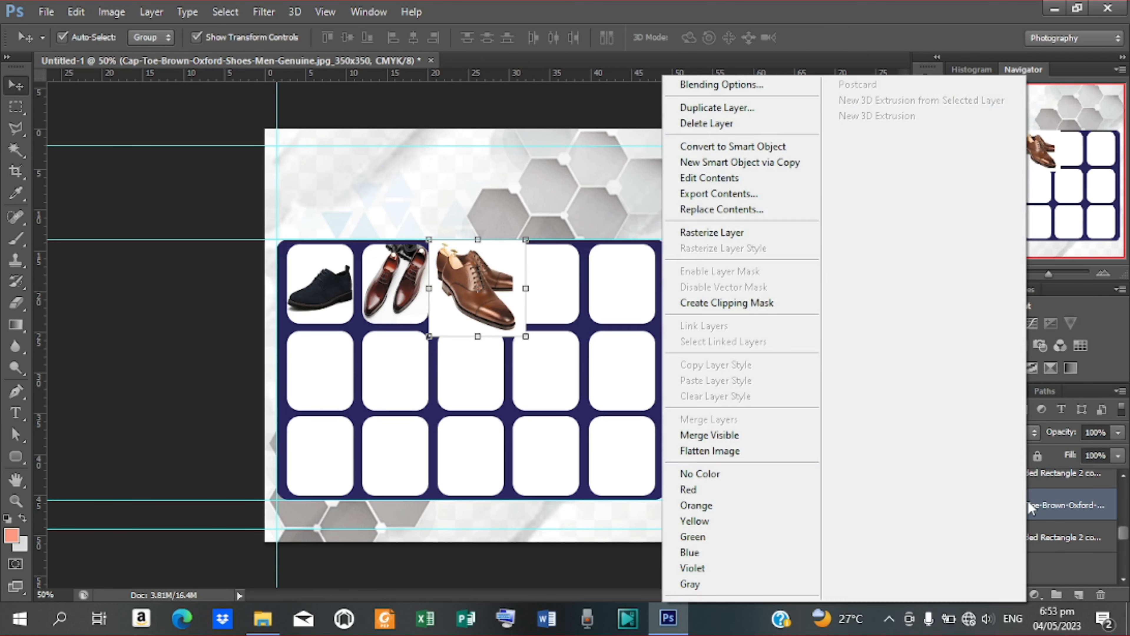
click(749, 304)
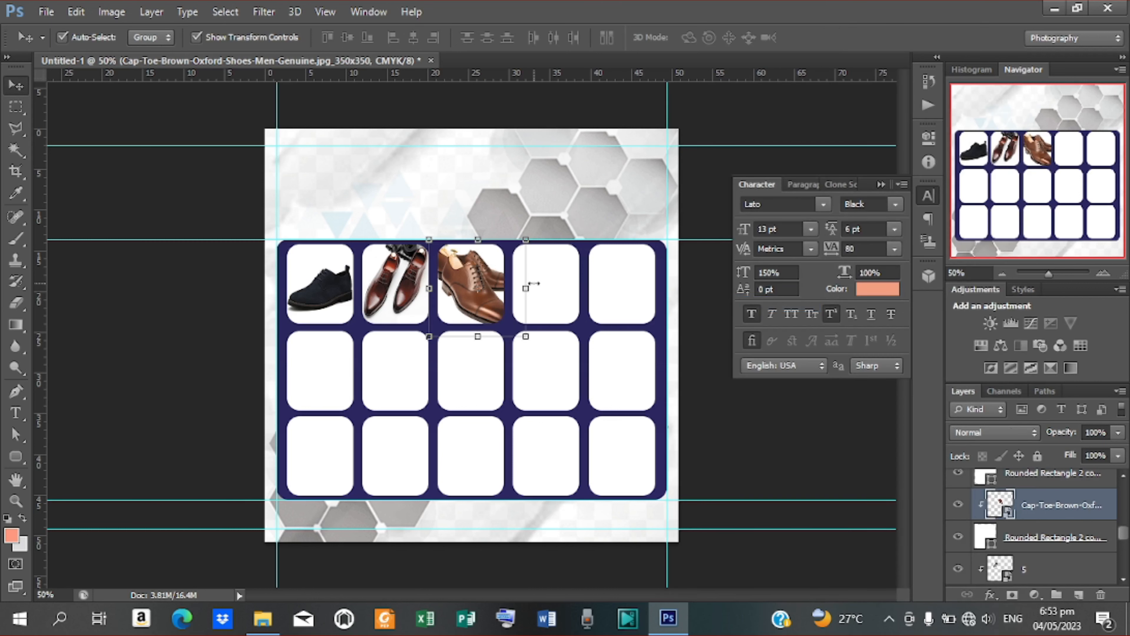
drag(527, 288, 506, 286)
drag(467, 340, 466, 324)
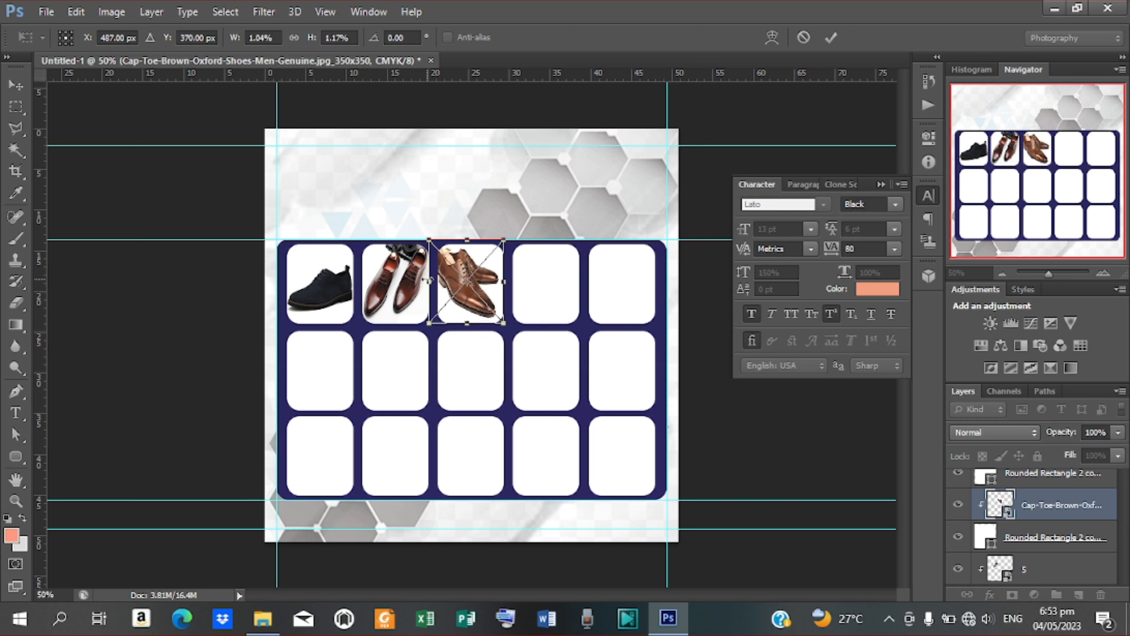
drag(428, 279, 438, 280)
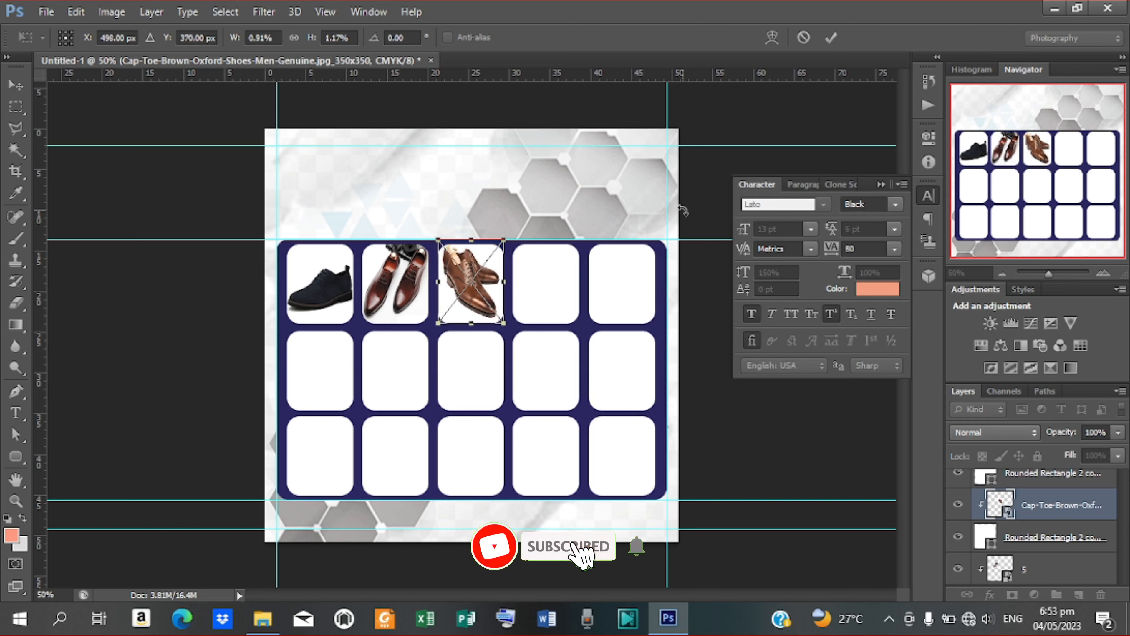
click(831, 37)
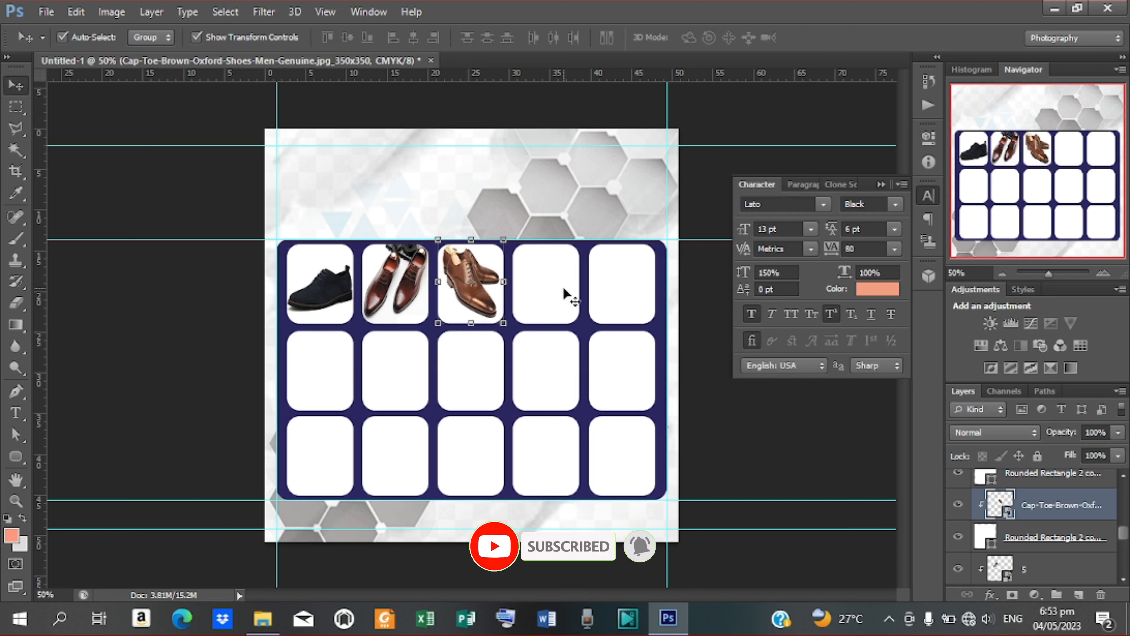
click(543, 288)
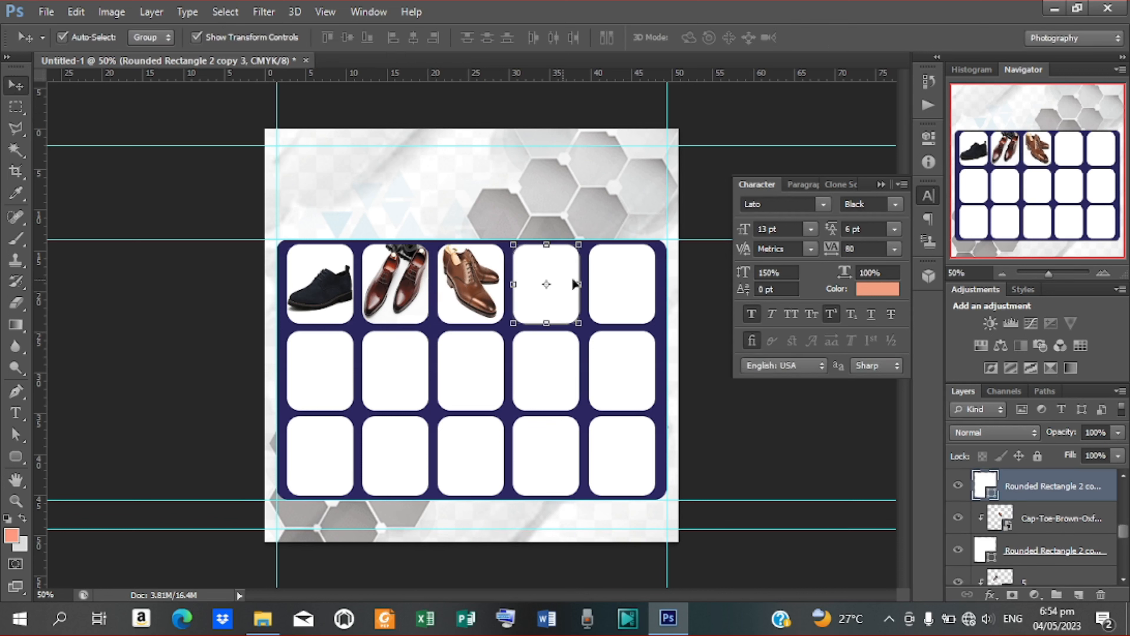
Step: Place the DADAWEN-Mens-Leather-Oxford-Shoe-0-0 photo, shrunk onto the fourth top-row box
click(46, 11)
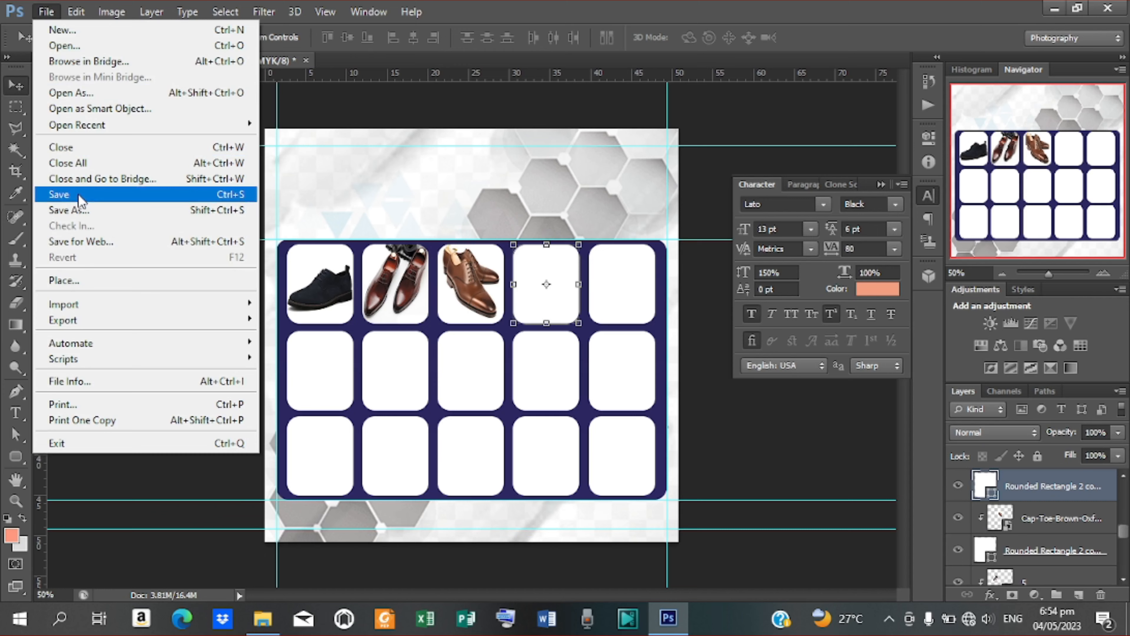
click(78, 289)
click(787, 258)
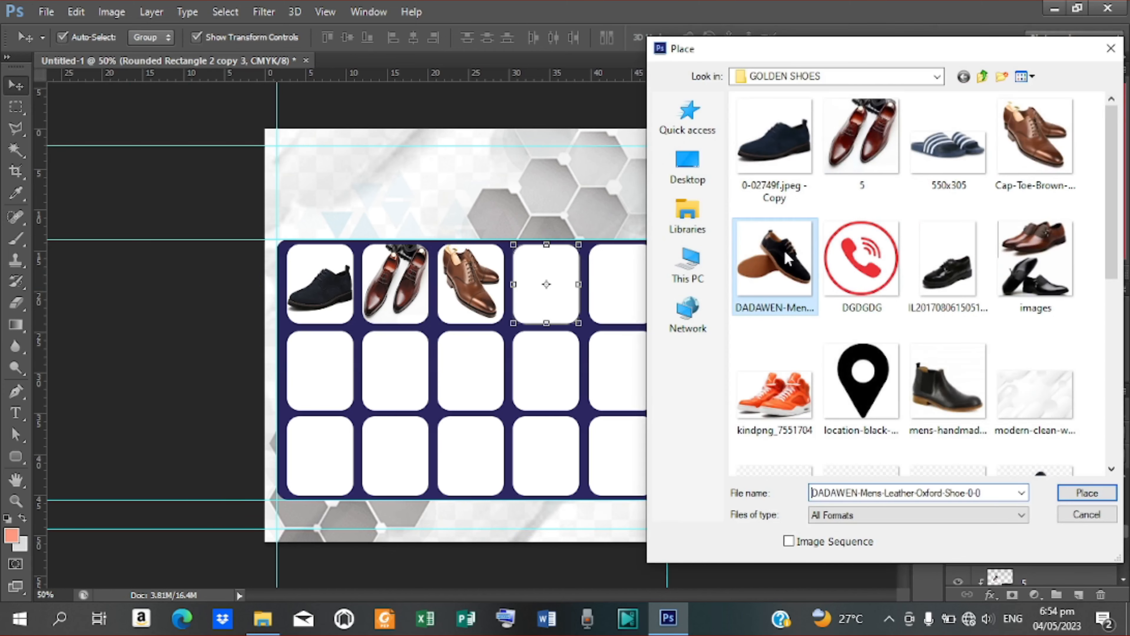
click(1085, 493)
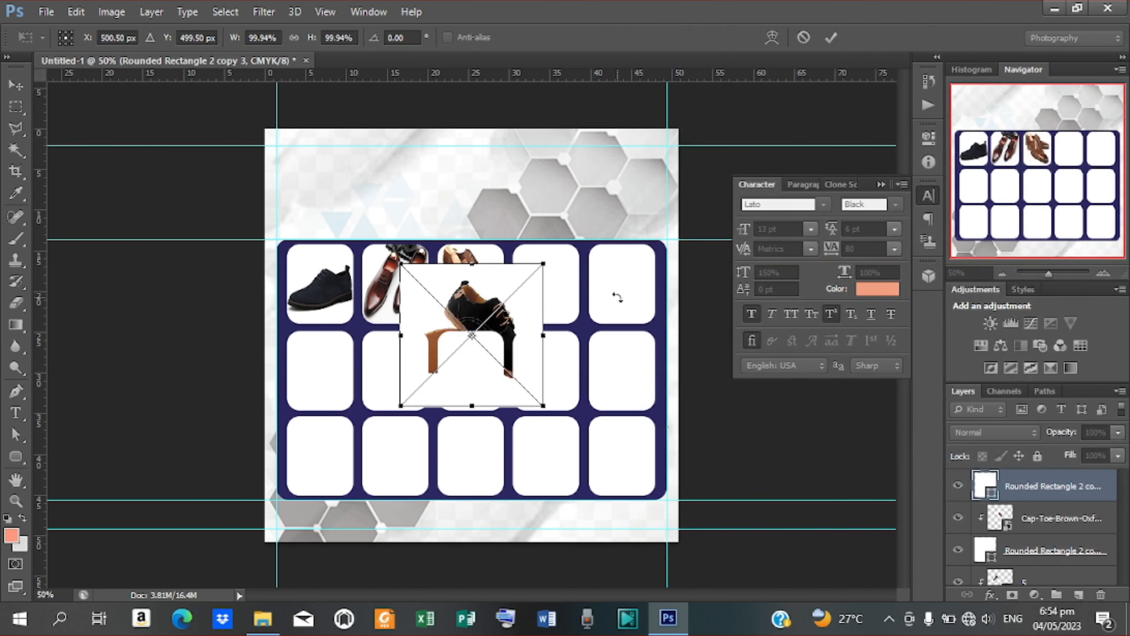
drag(514, 269, 560, 267)
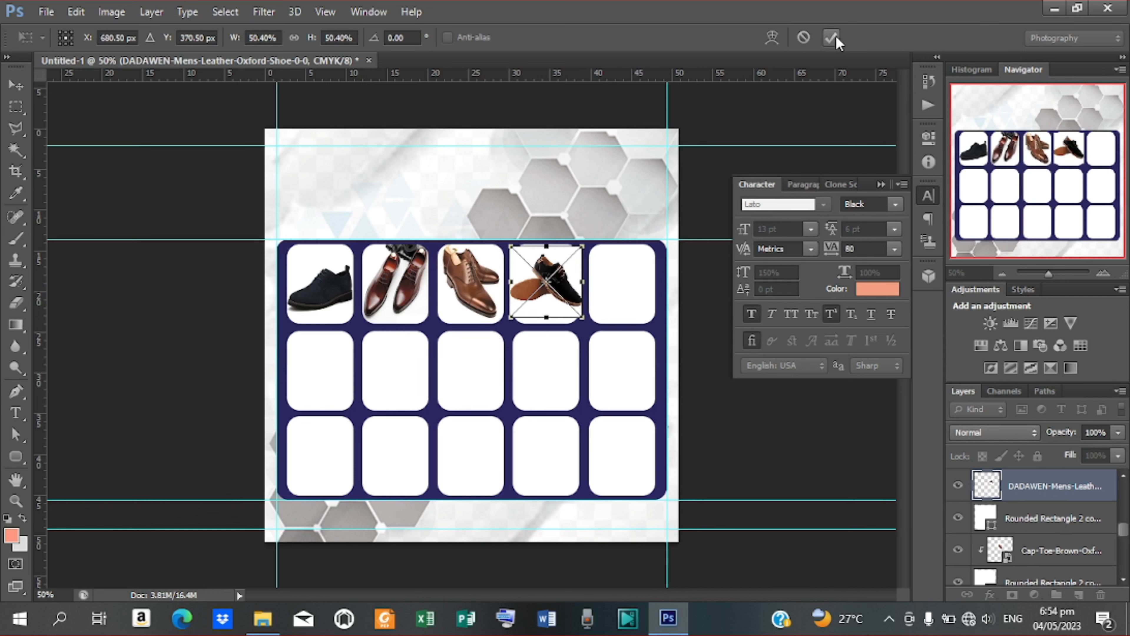
key(Return)
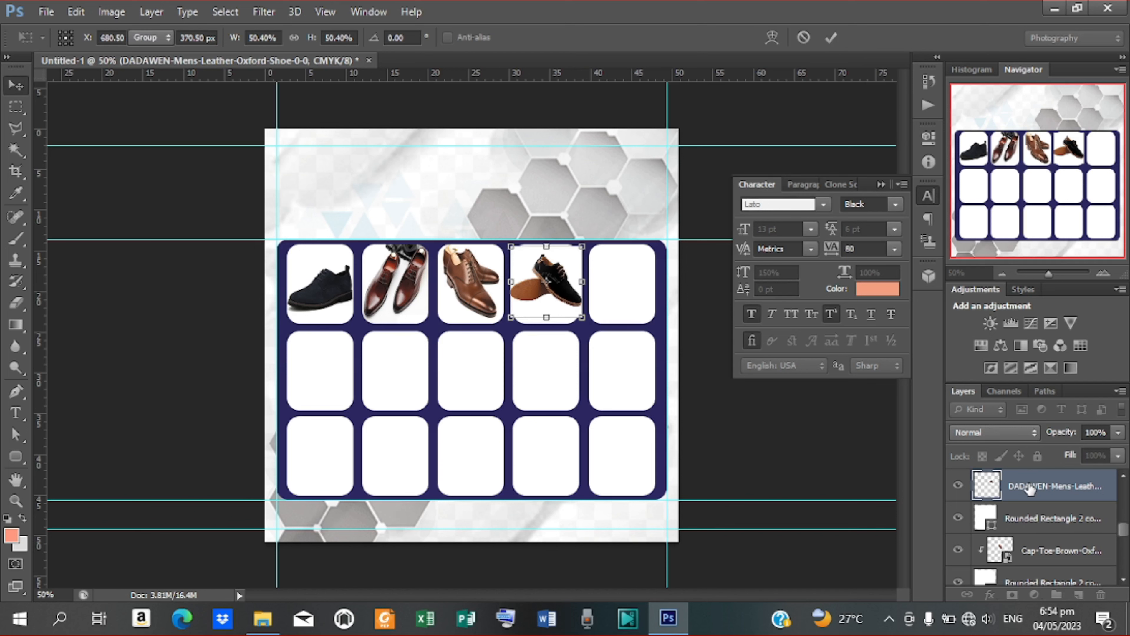
Step: Clip the DADAWEN photo to the fourth box and stretch it to fill the box
right_click(1029, 488)
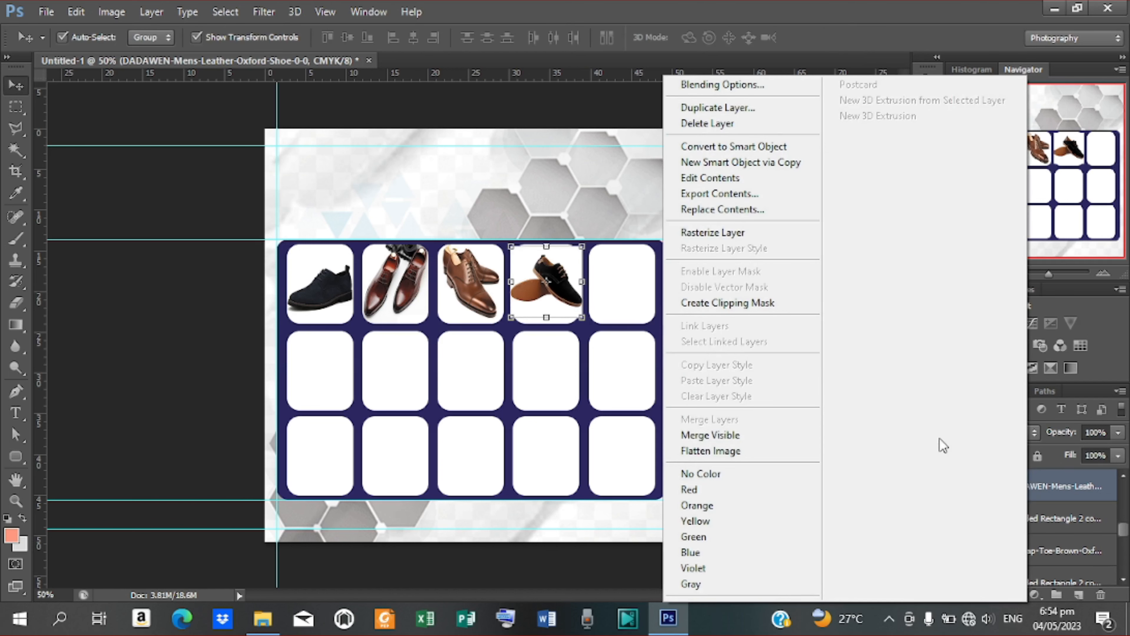
click(729, 299)
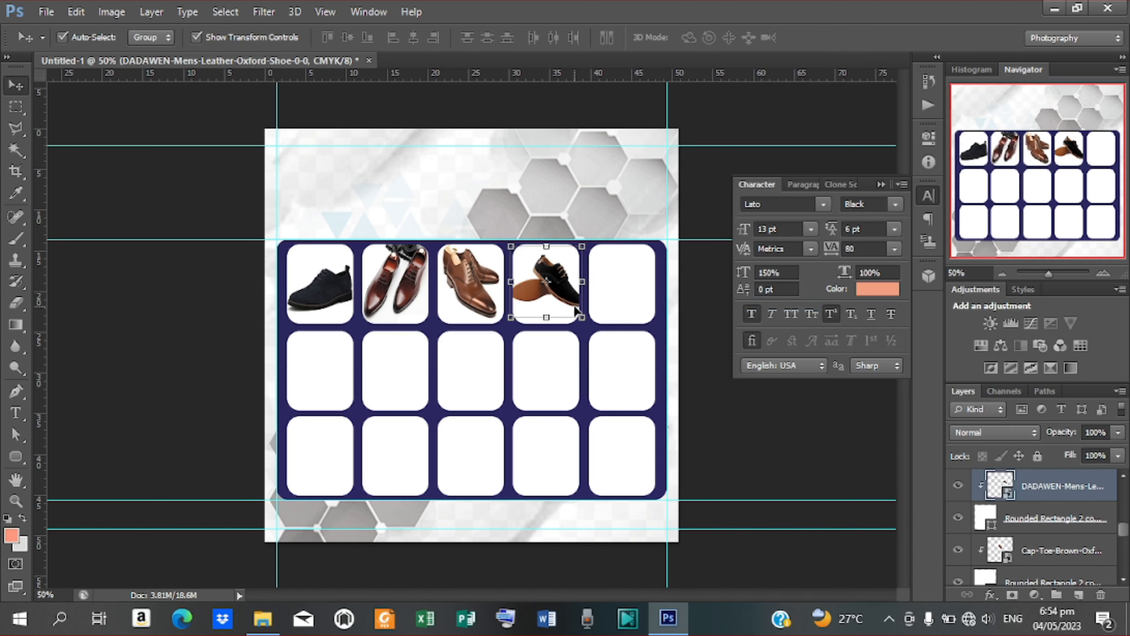
click(581, 285)
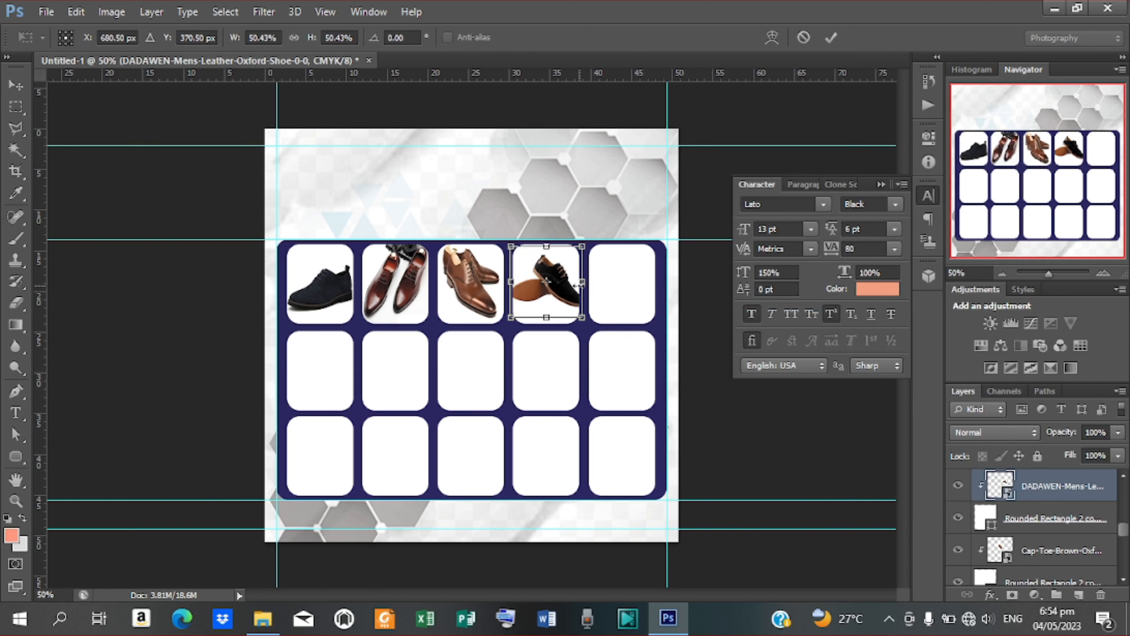
drag(581, 285, 578, 285)
drag(510, 284, 513, 283)
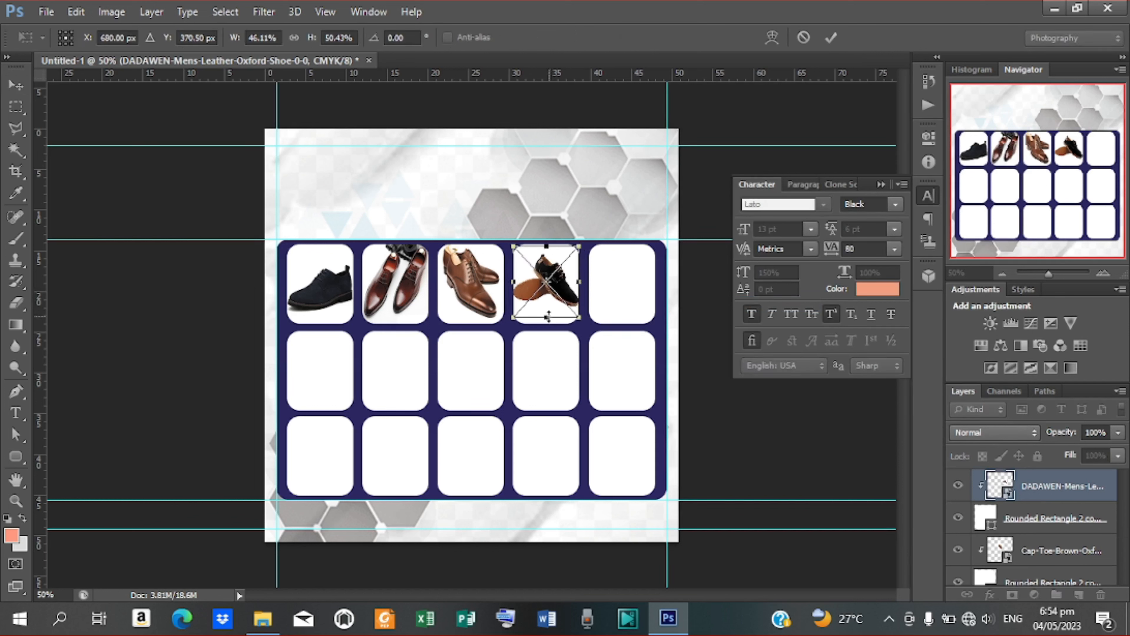
drag(547, 317, 547, 324)
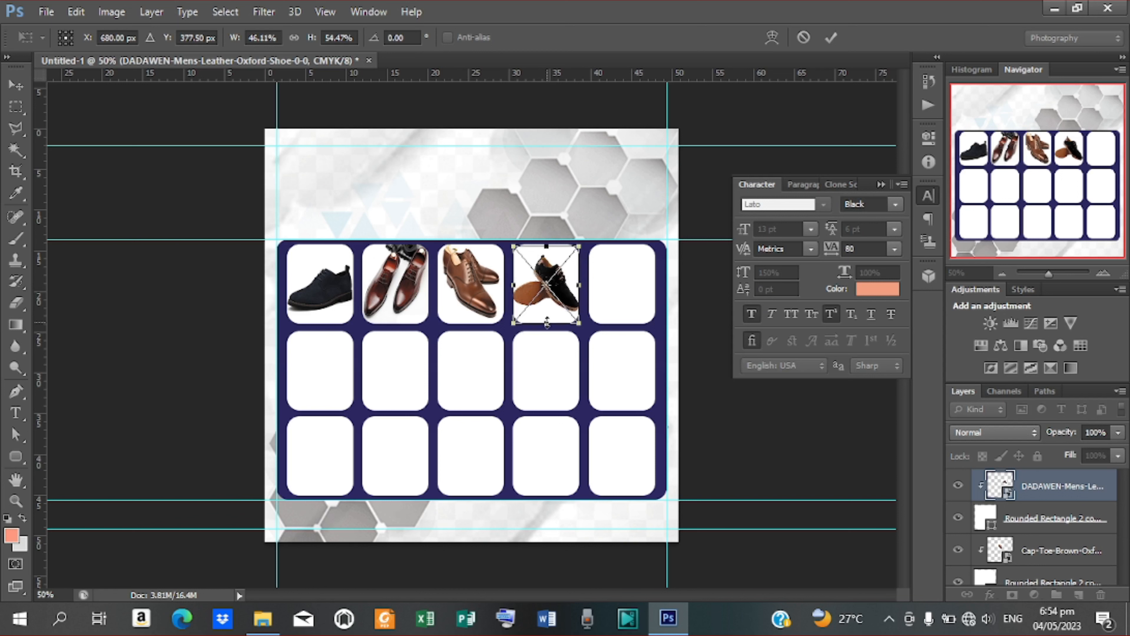
drag(546, 245, 547, 245)
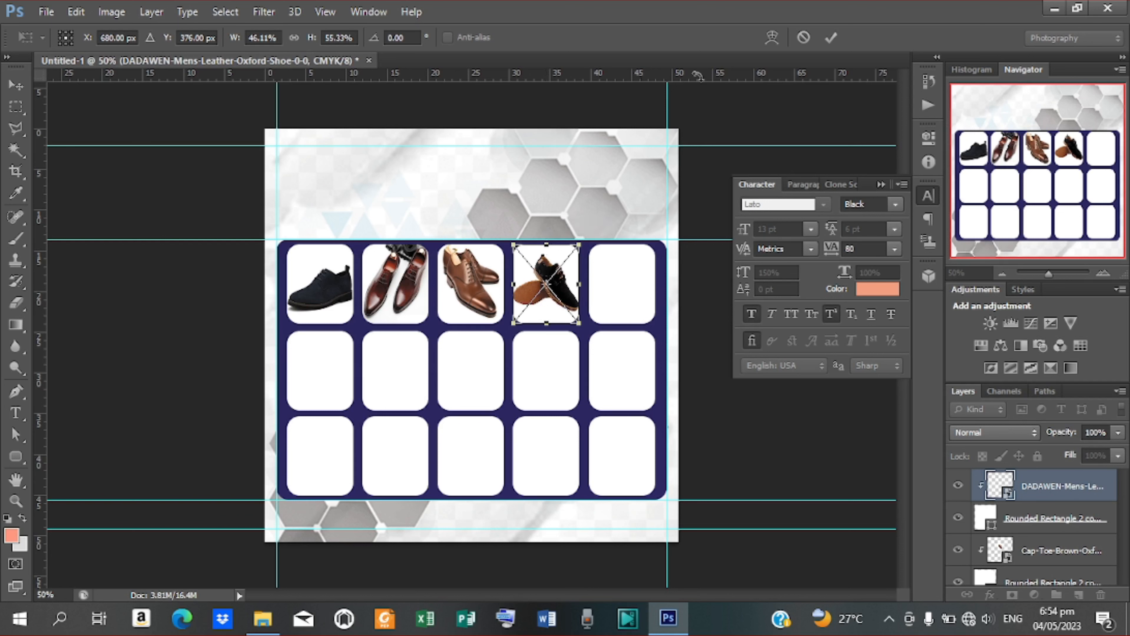
click(830, 38)
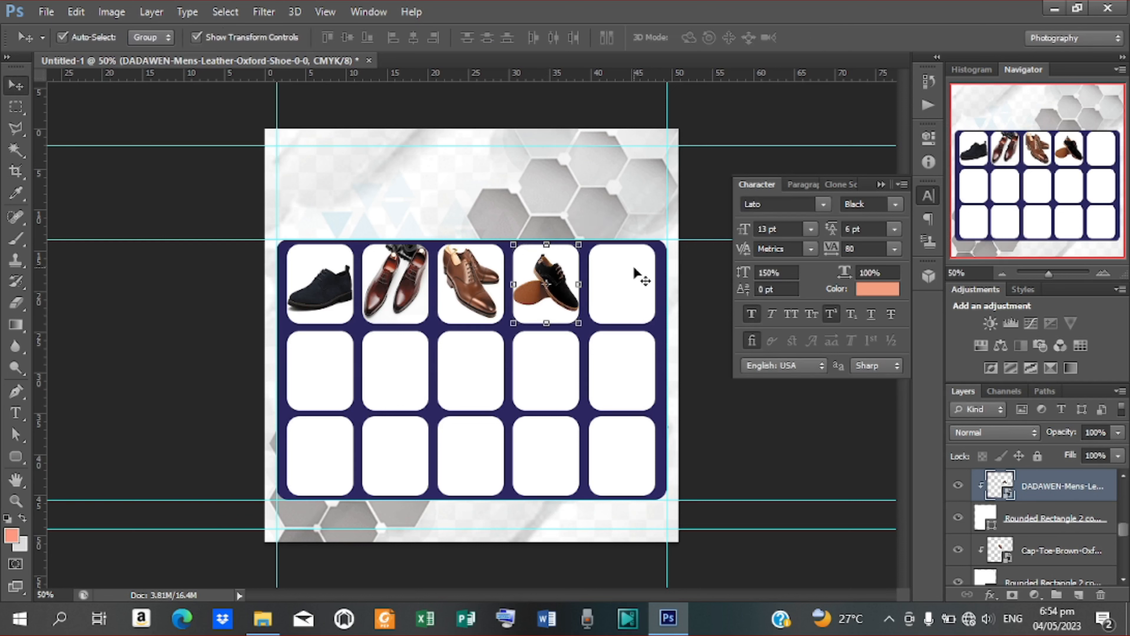
click(621, 281)
click(46, 11)
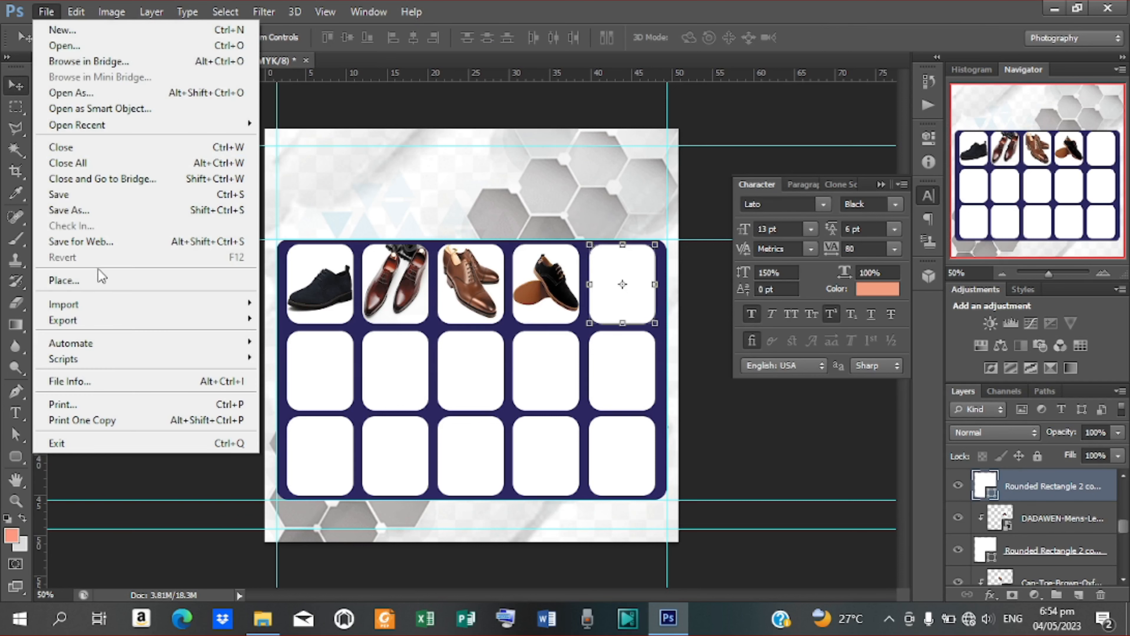
click(101, 280)
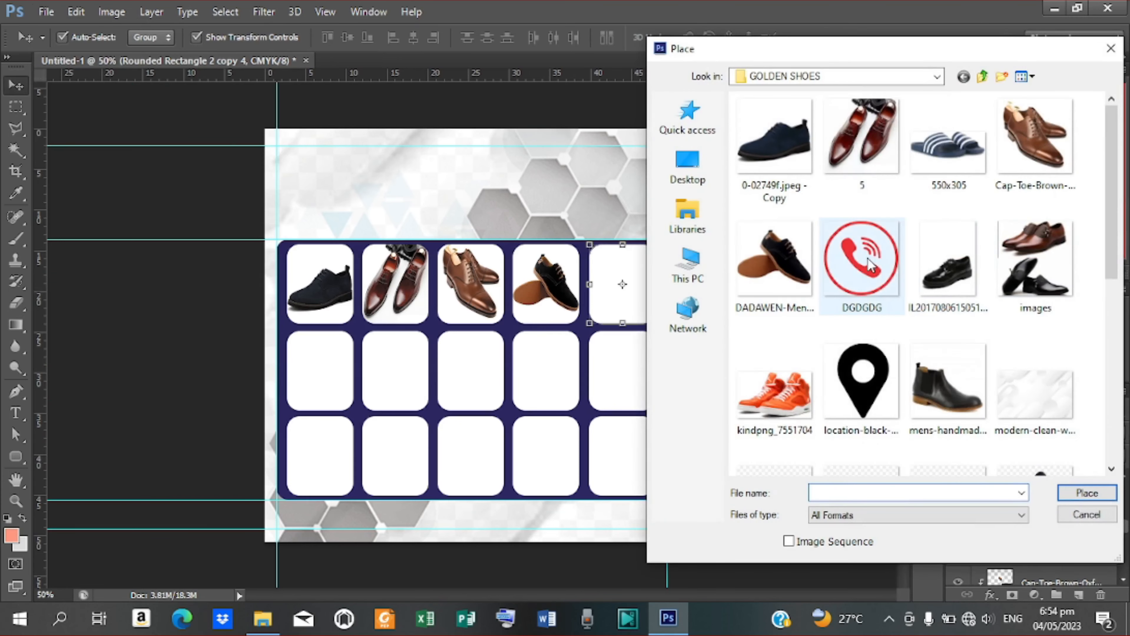
click(949, 263)
click(1087, 492)
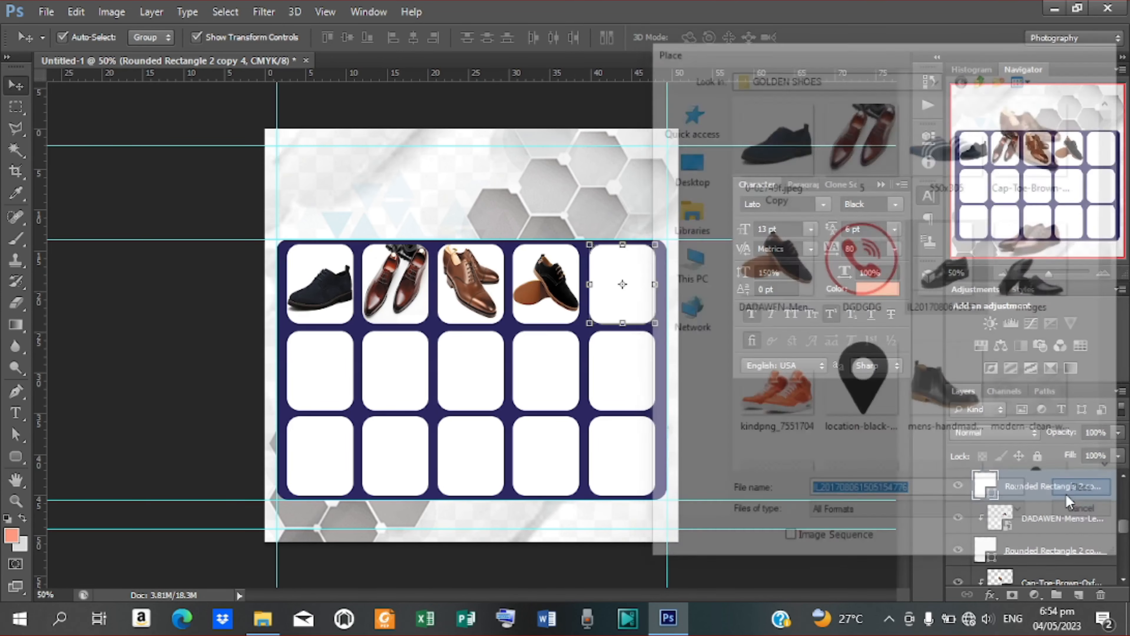
drag(488, 264, 596, 215)
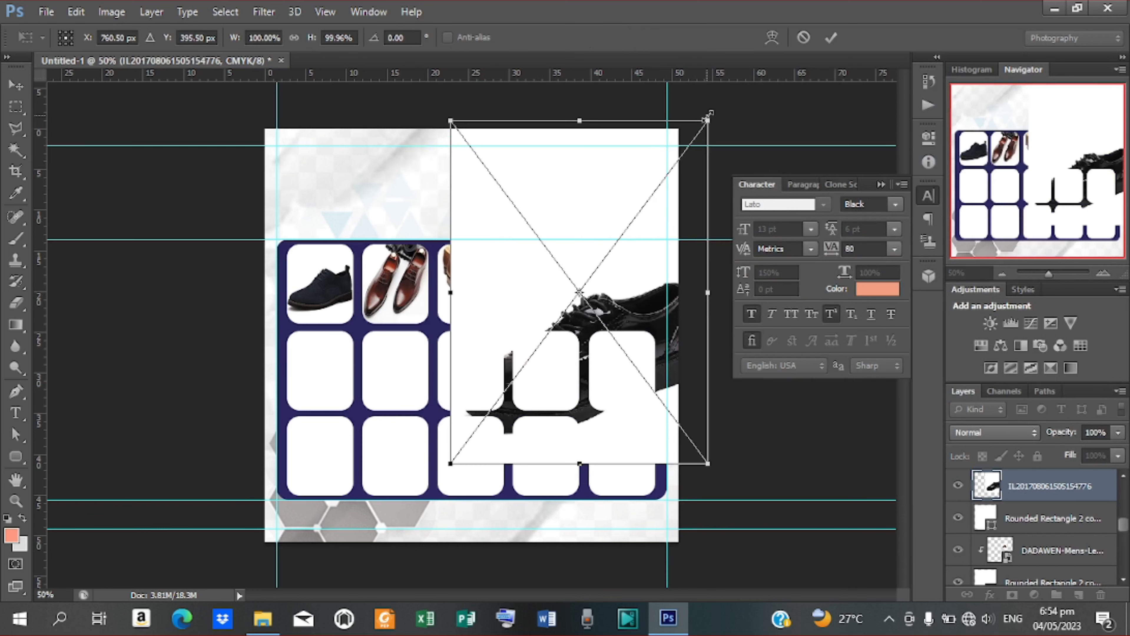
drag(708, 118, 656, 324)
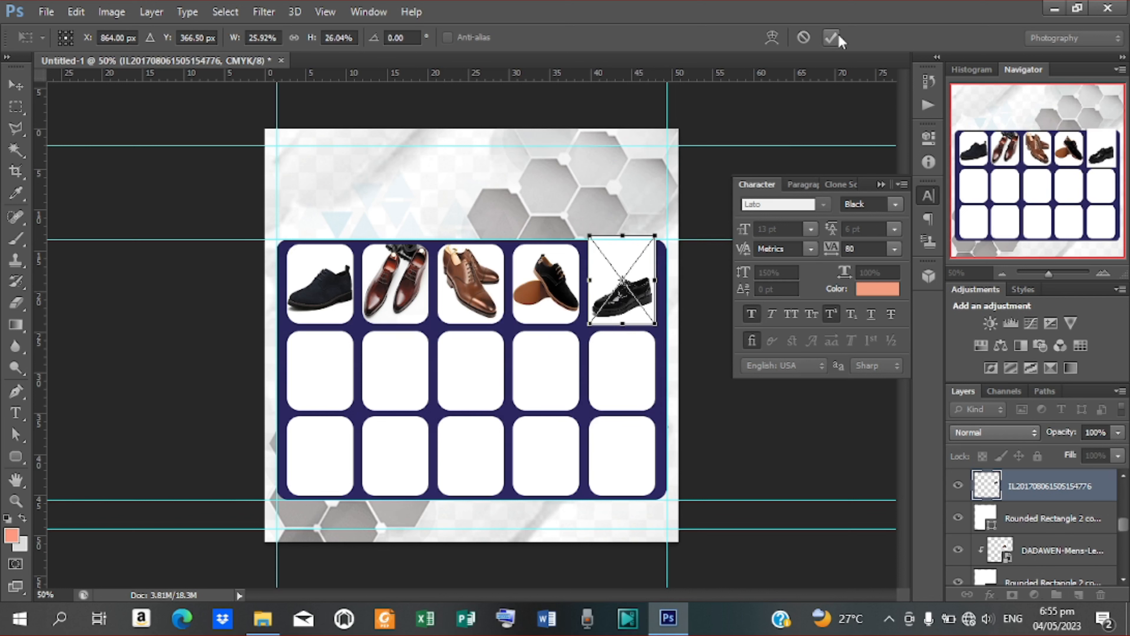
click(831, 37)
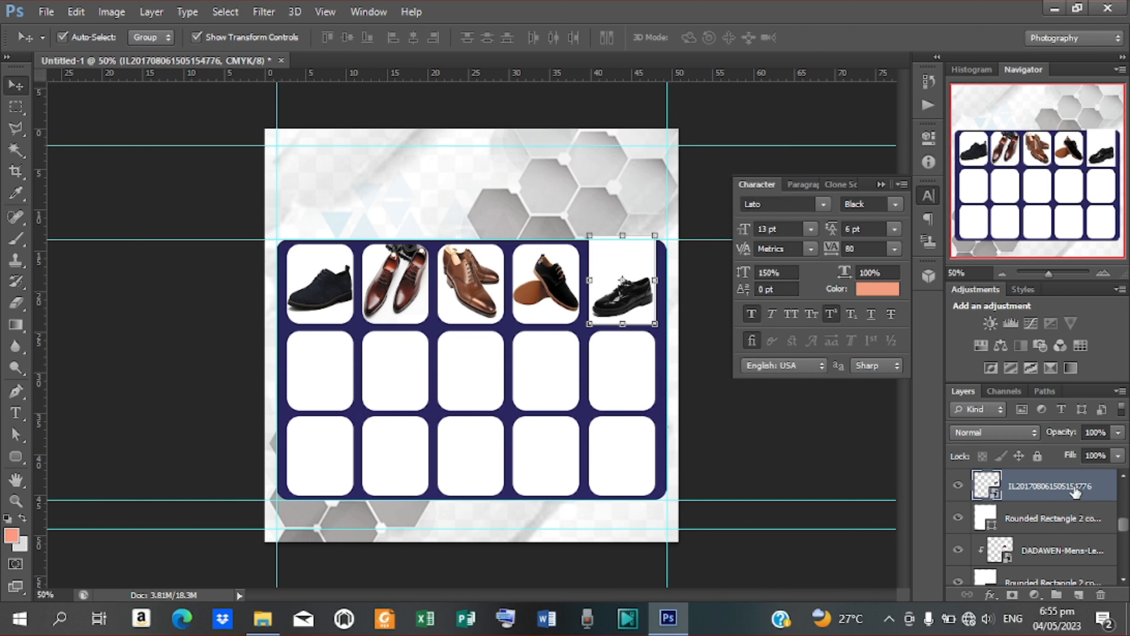
right_click(1075, 490)
click(806, 311)
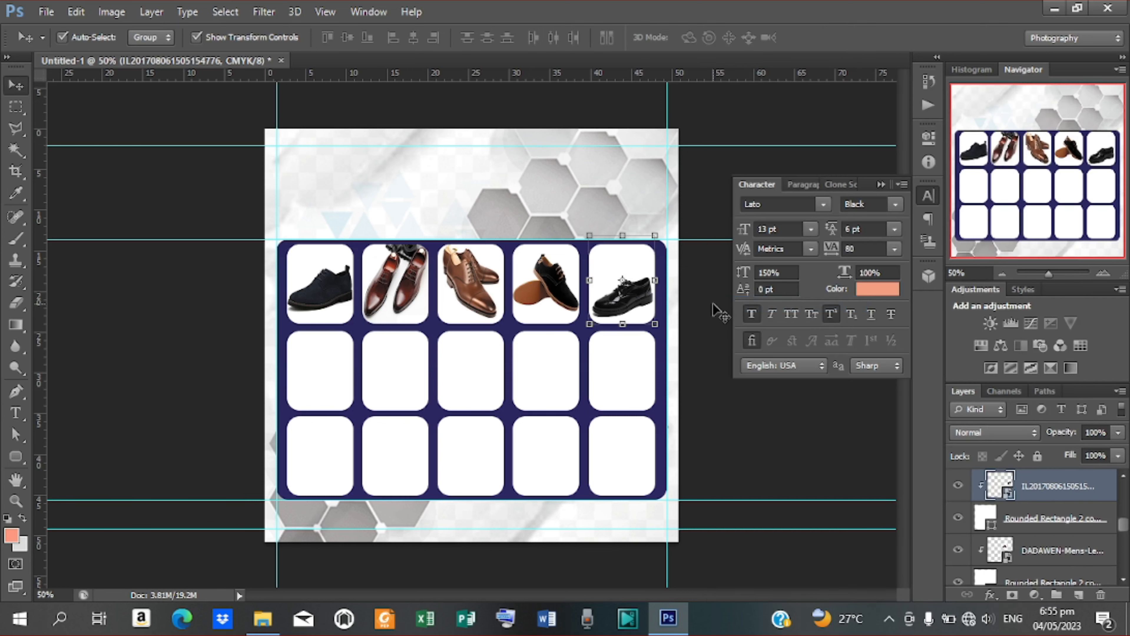
Step: Place the 'images' two-shoe photo at 163% over the grid's top-left box
click(345, 394)
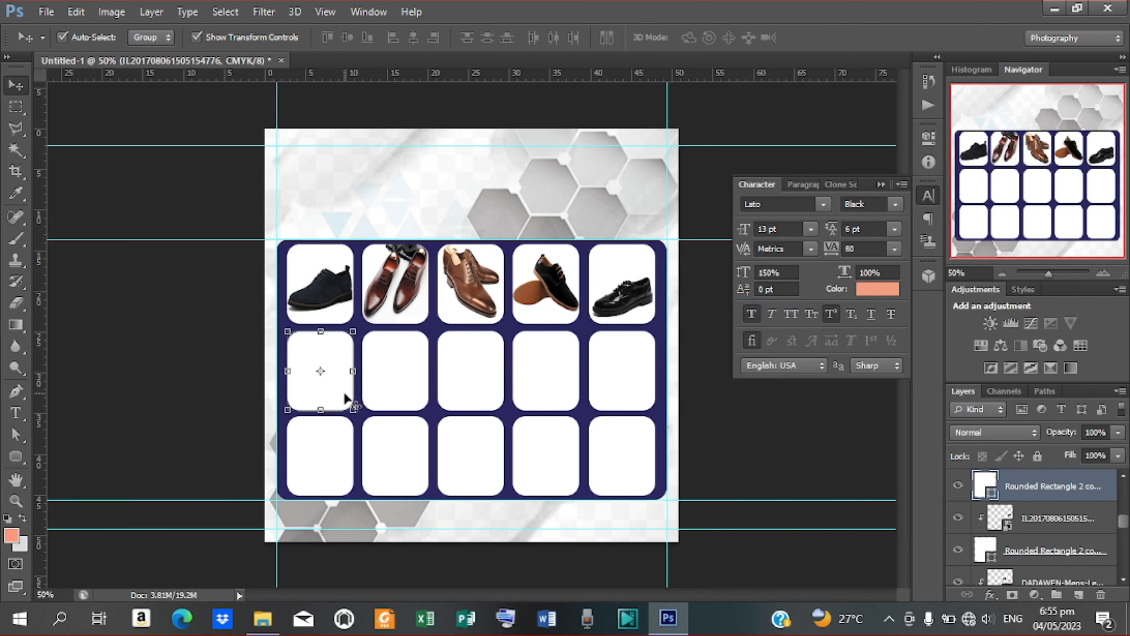
click(46, 12)
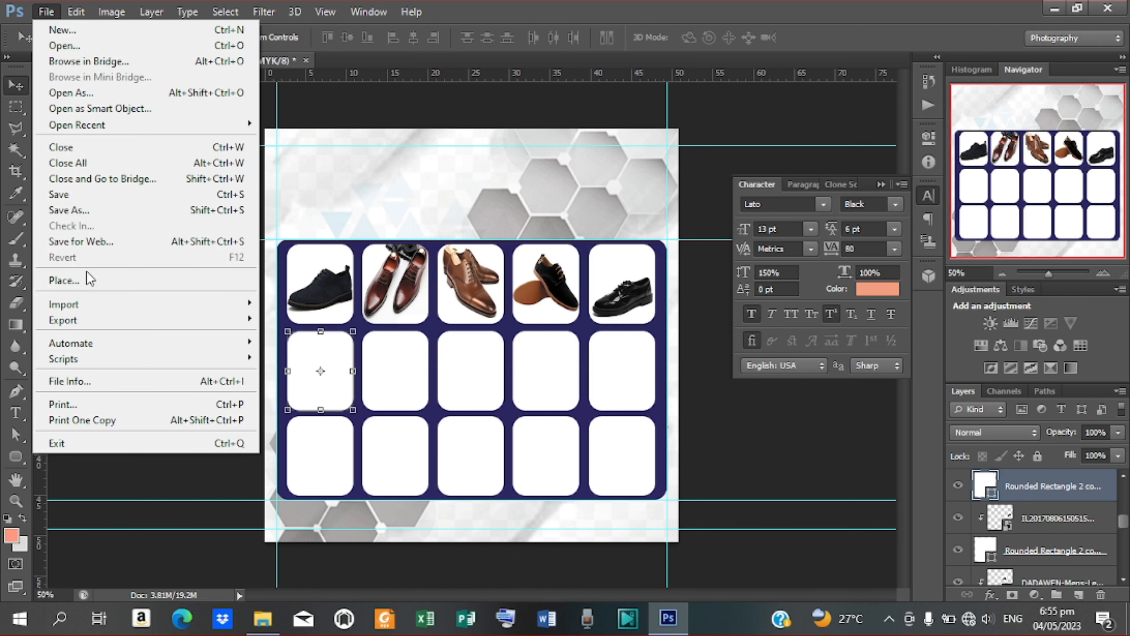
click(84, 279)
click(1030, 287)
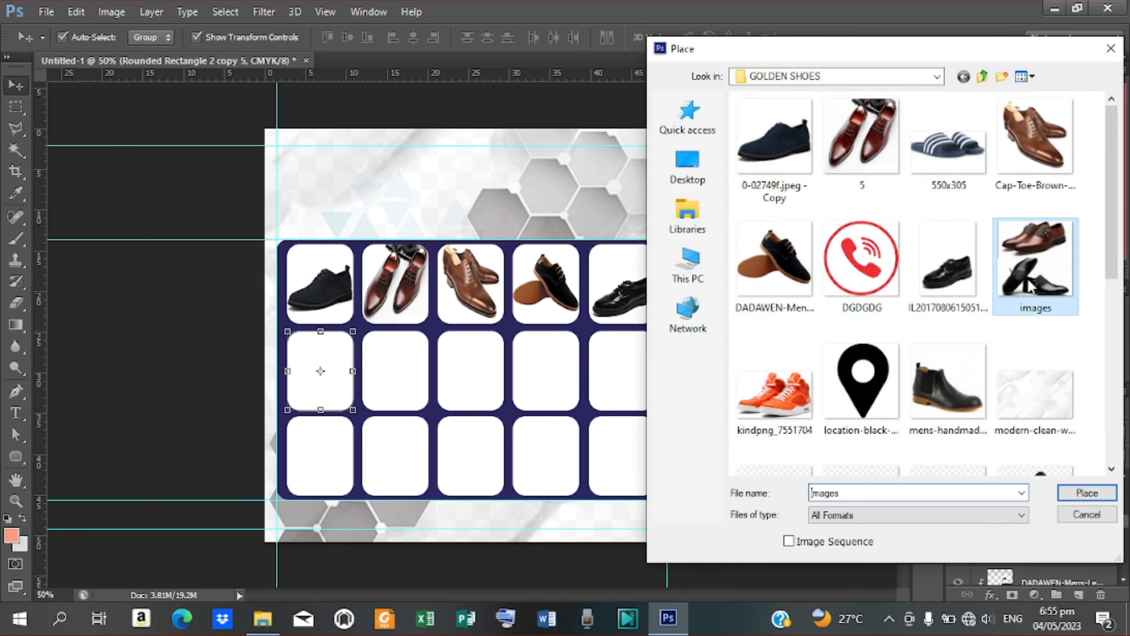
click(1086, 493)
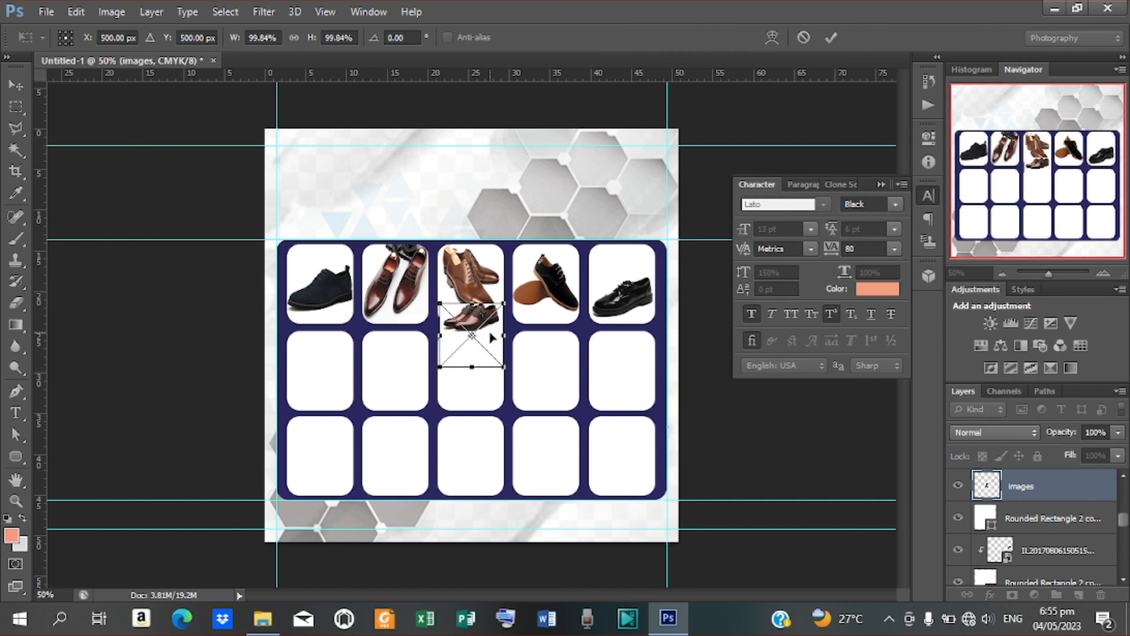
drag(488, 331, 339, 365)
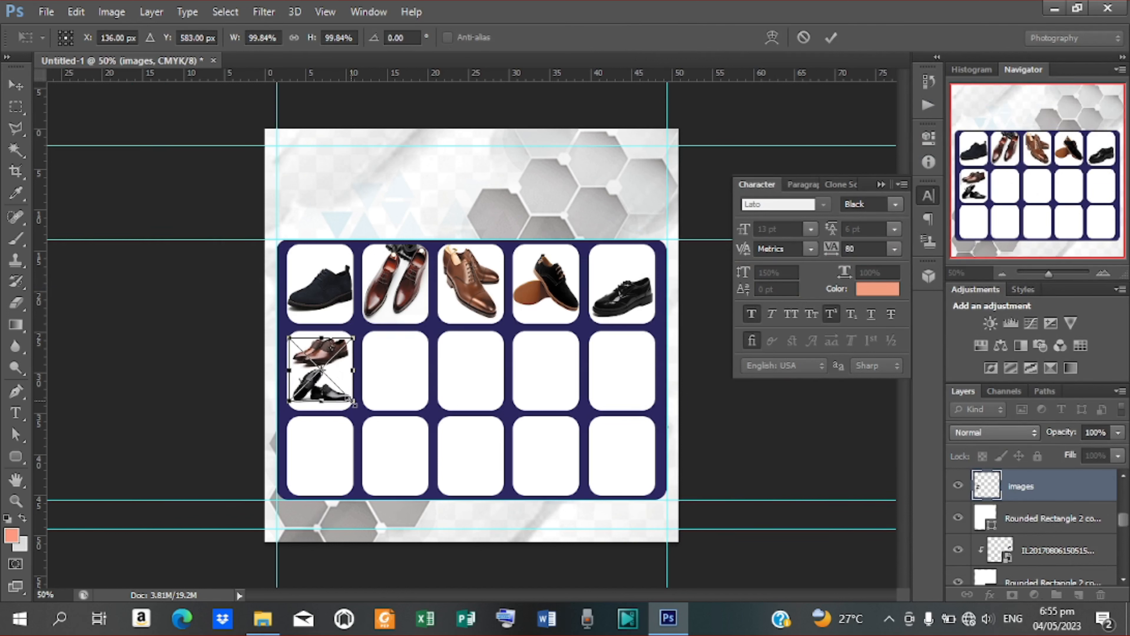
drag(354, 404, 393, 443)
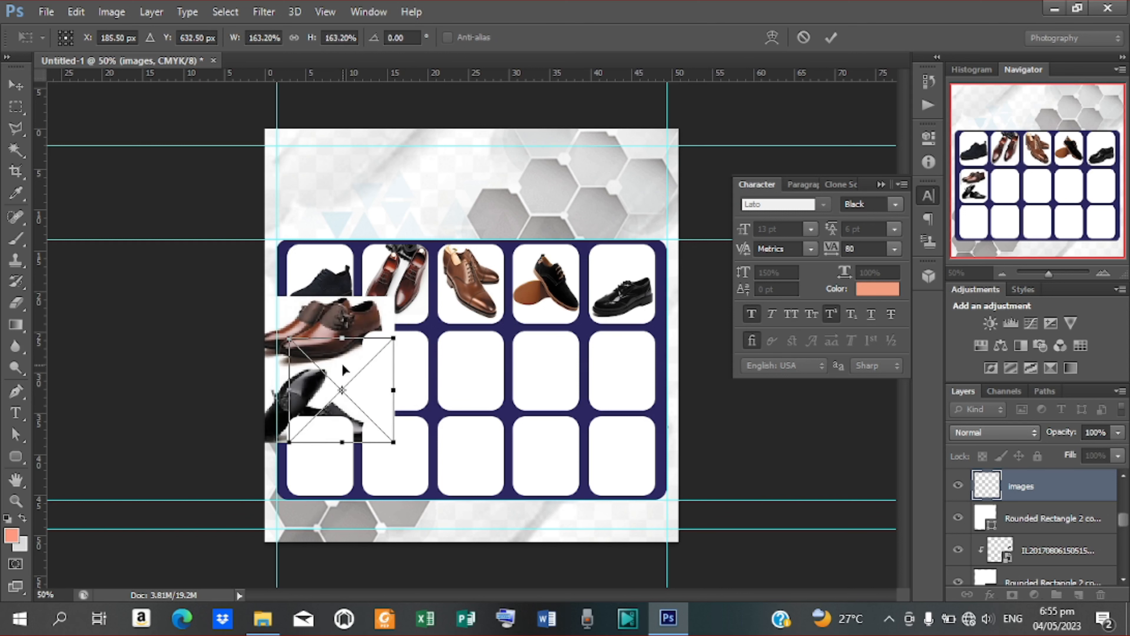
drag(341, 365, 341, 254)
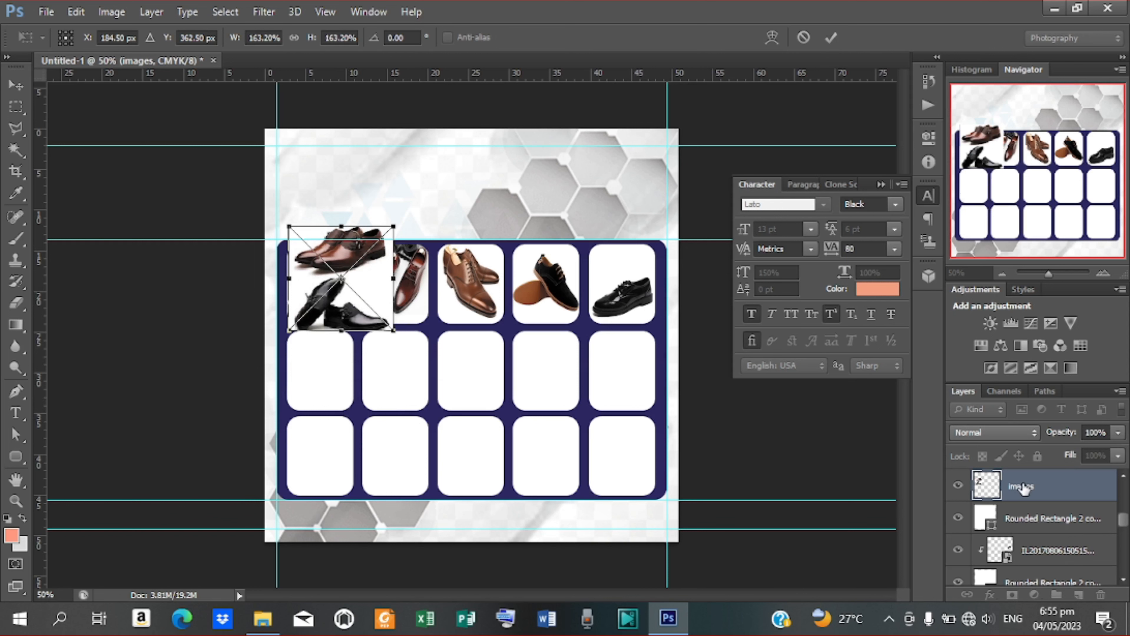
key(Return)
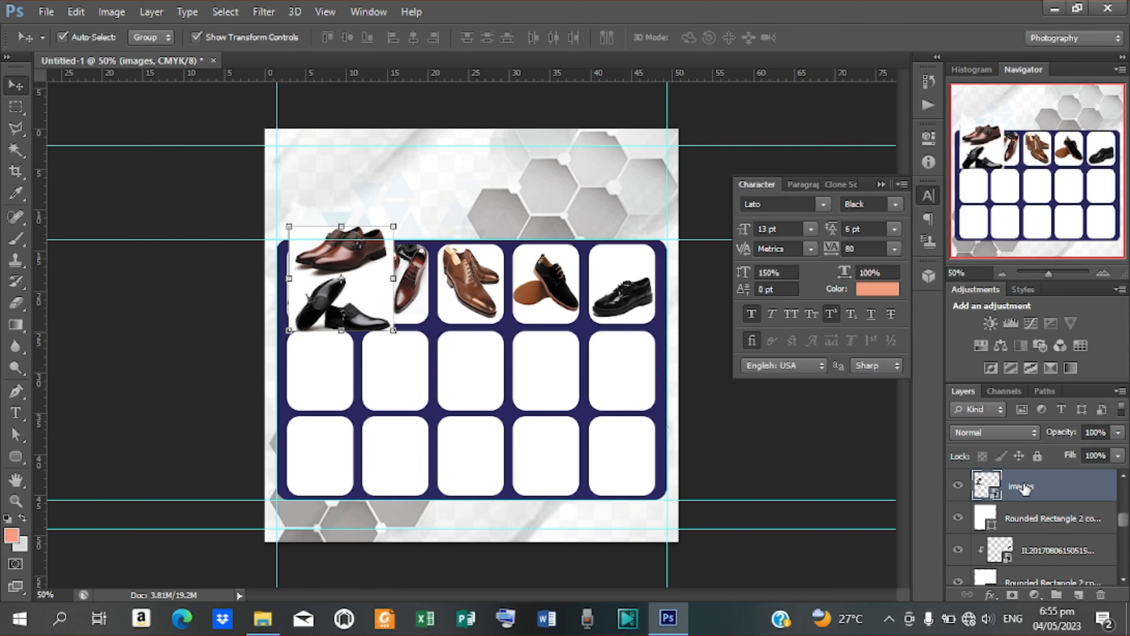
Step: Rasterize the 'images' photo layer
right_click(1022, 487)
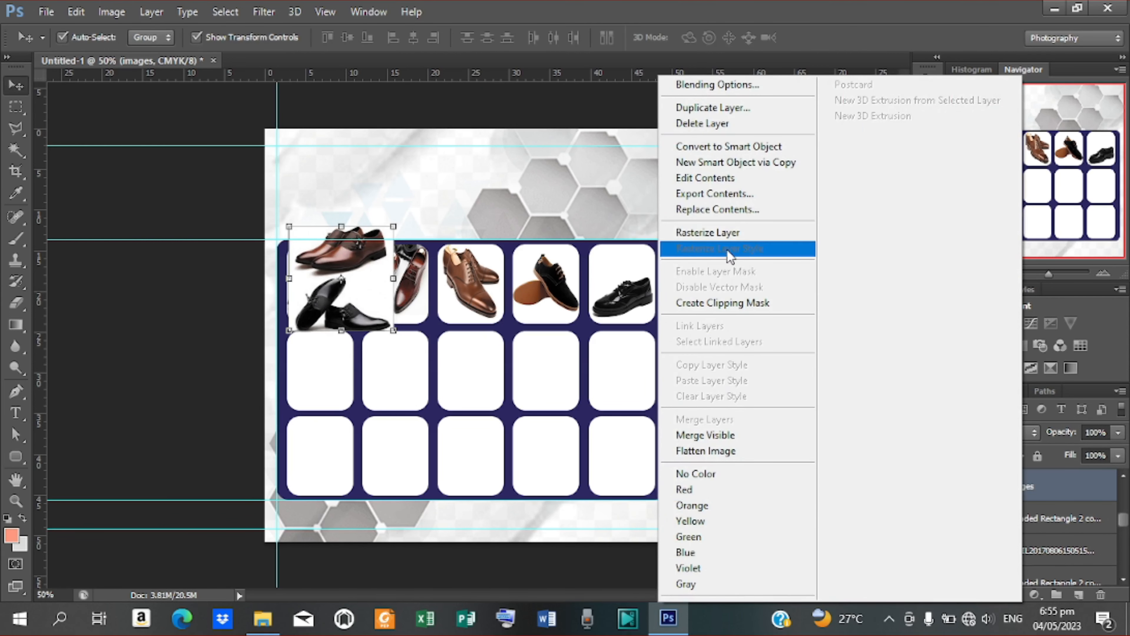
click(721, 234)
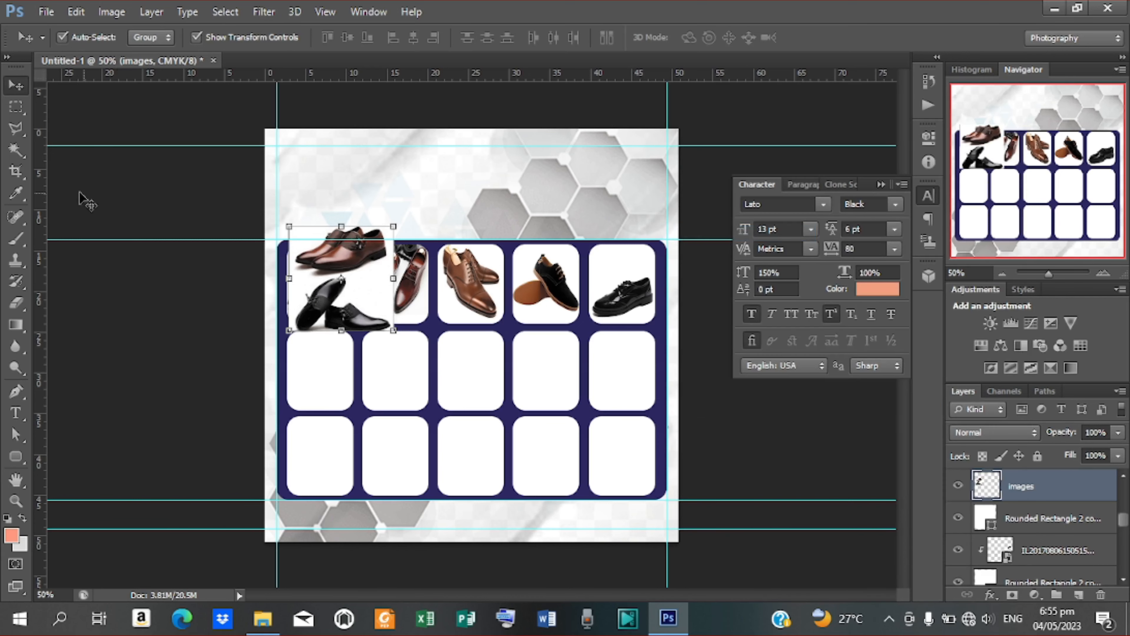
click(16, 106)
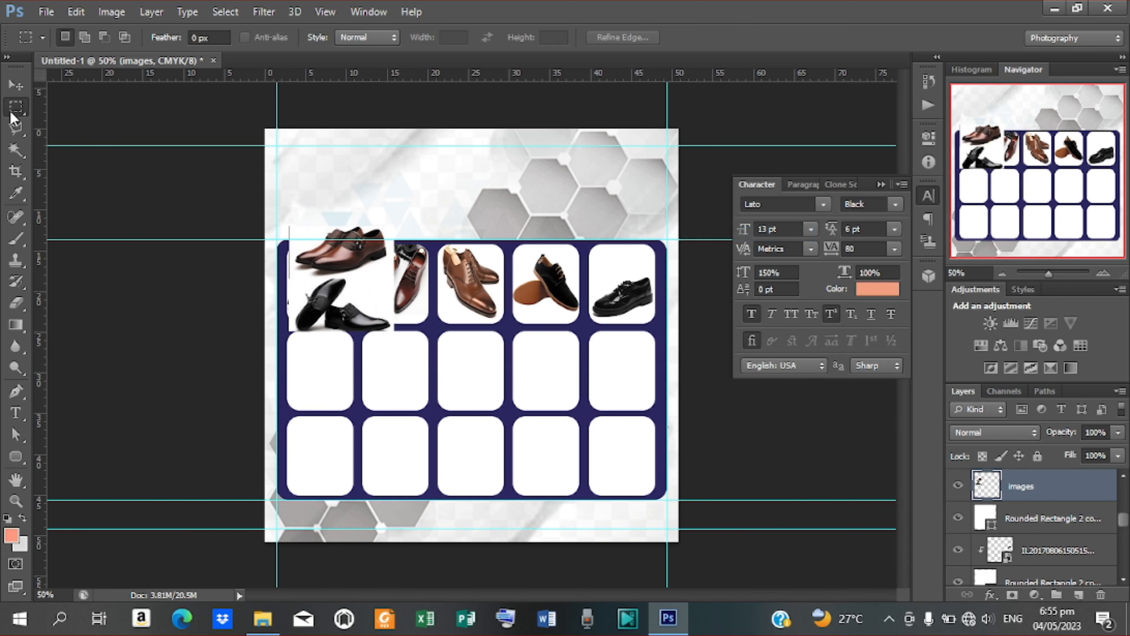
Step: Marquee the black shoe pair and cut it onto its own layer, Layer 1
click(14, 112)
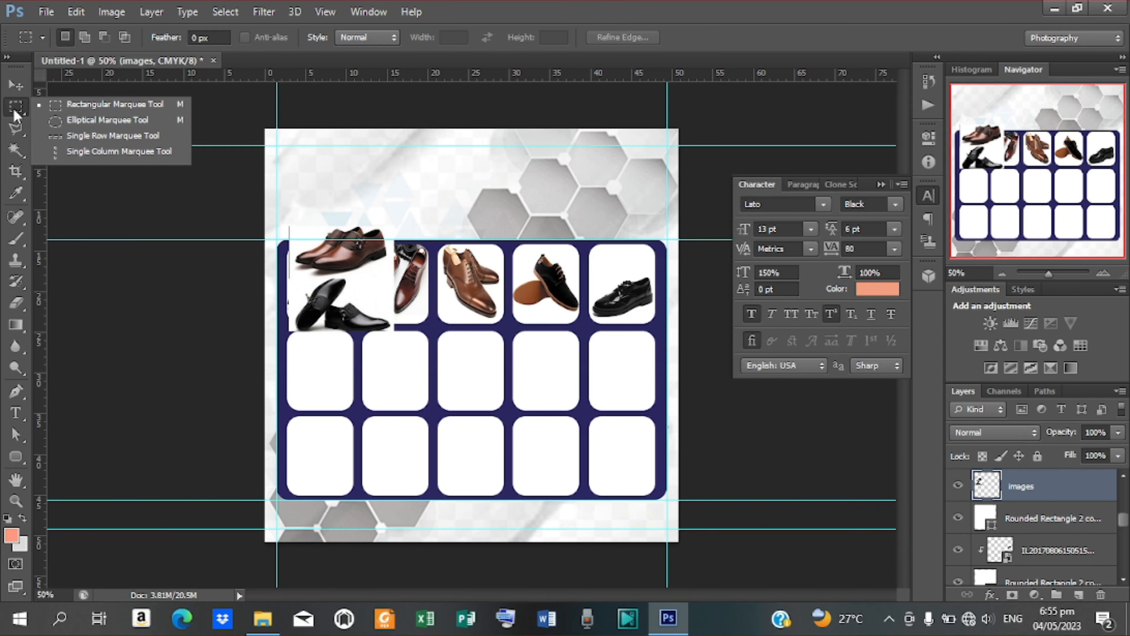
click(127, 108)
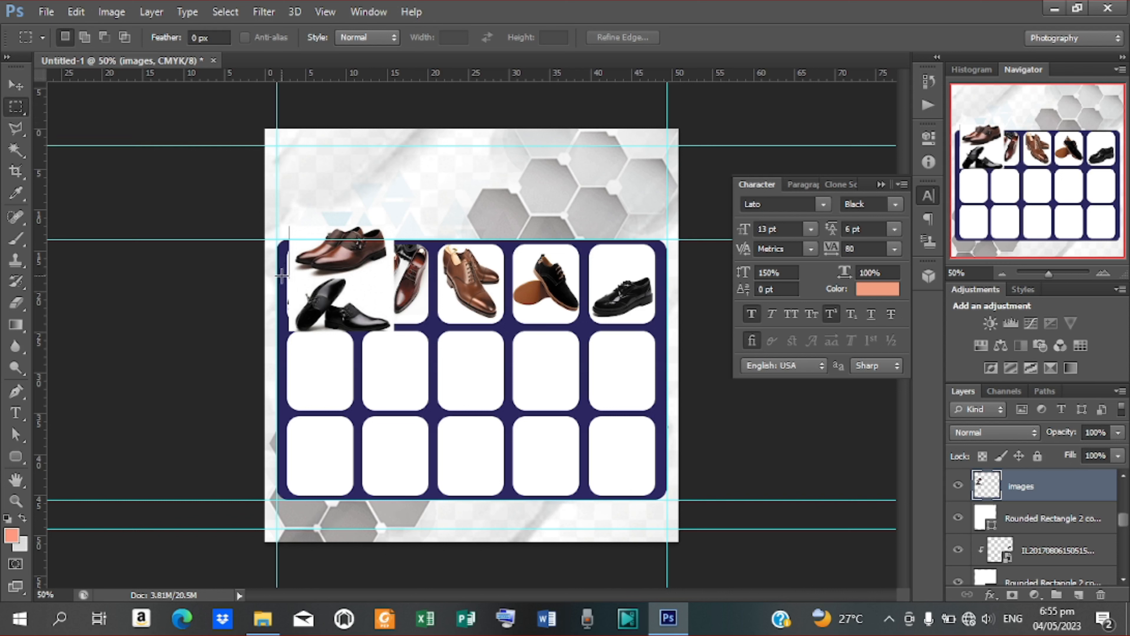
drag(280, 275, 401, 343)
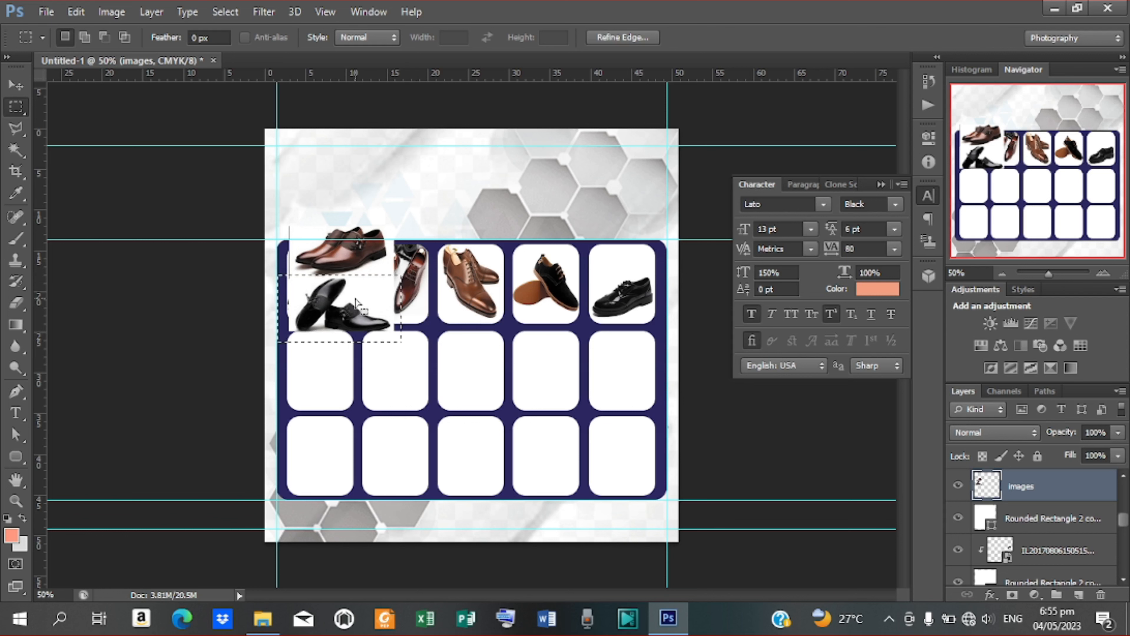
right_click(355, 299)
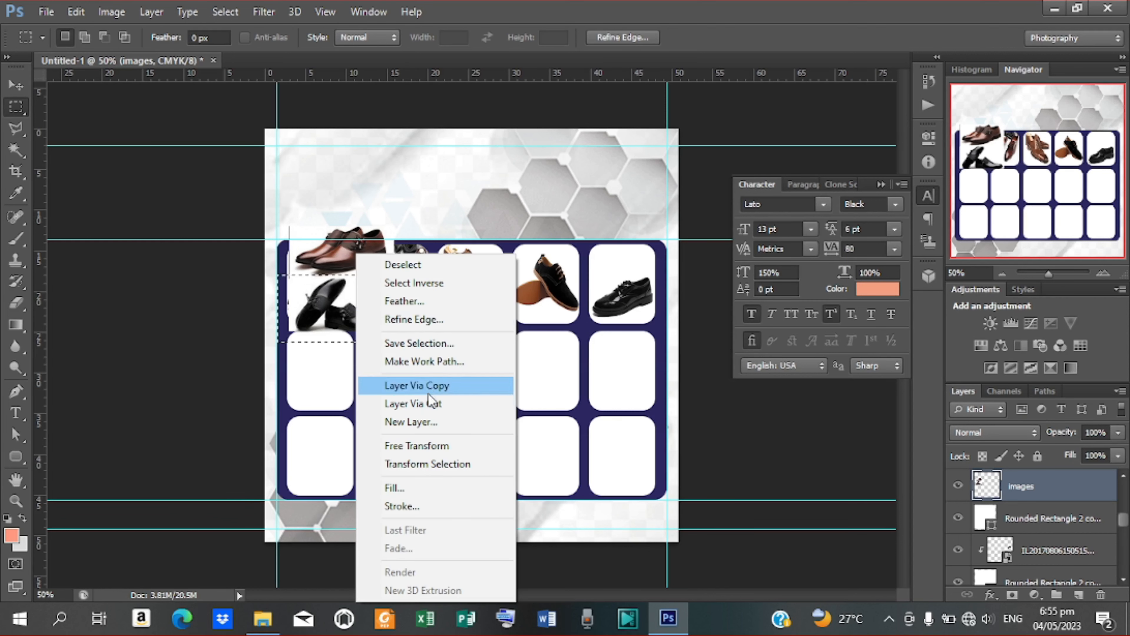
click(428, 407)
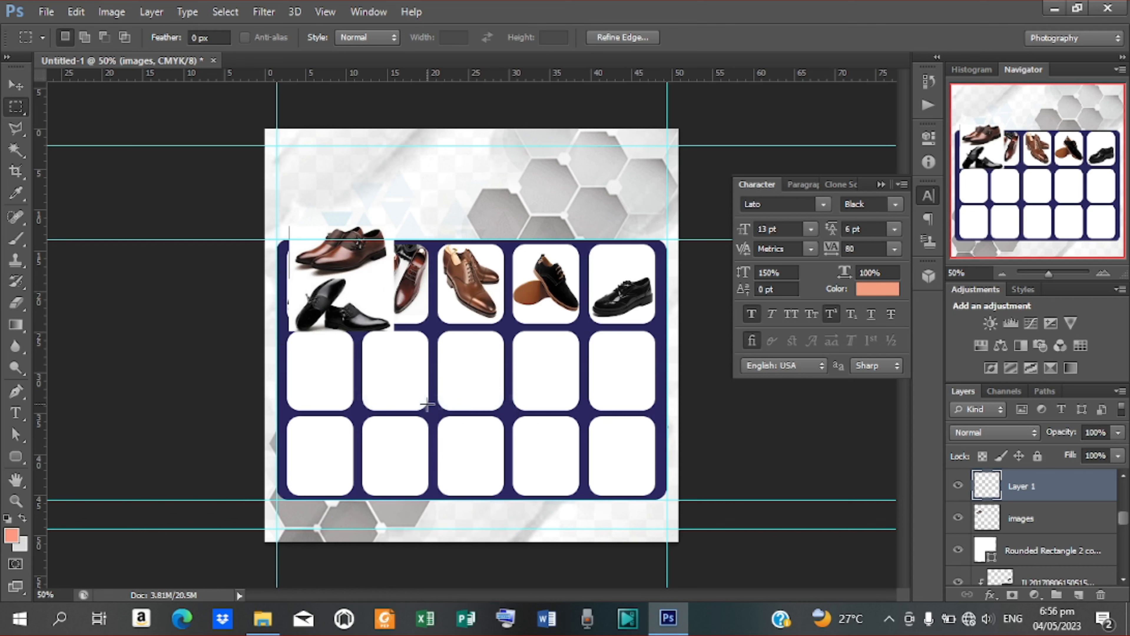
Step: Move Layer 1 into row two's first box, narrow it, and clip it
click(17, 86)
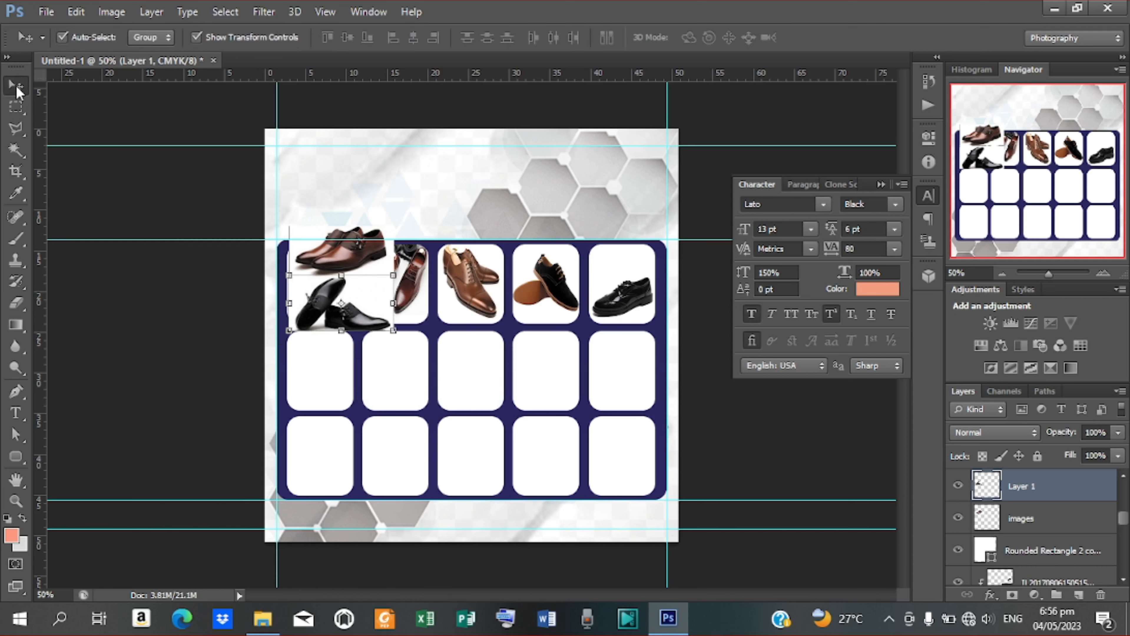
drag(347, 294, 353, 370)
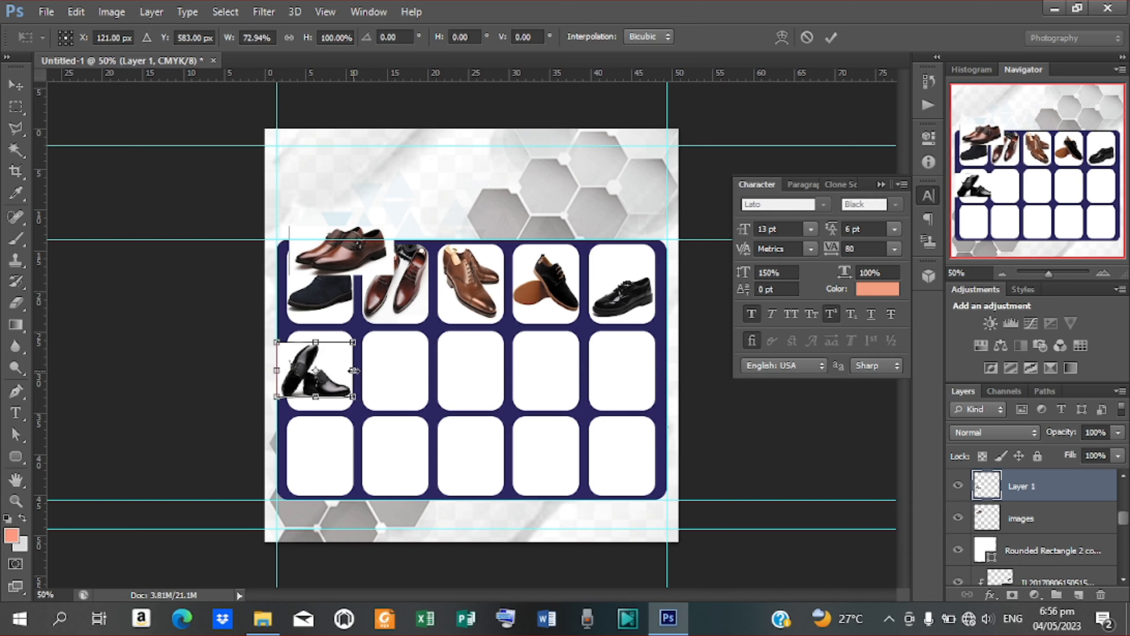
drag(276, 370, 288, 370)
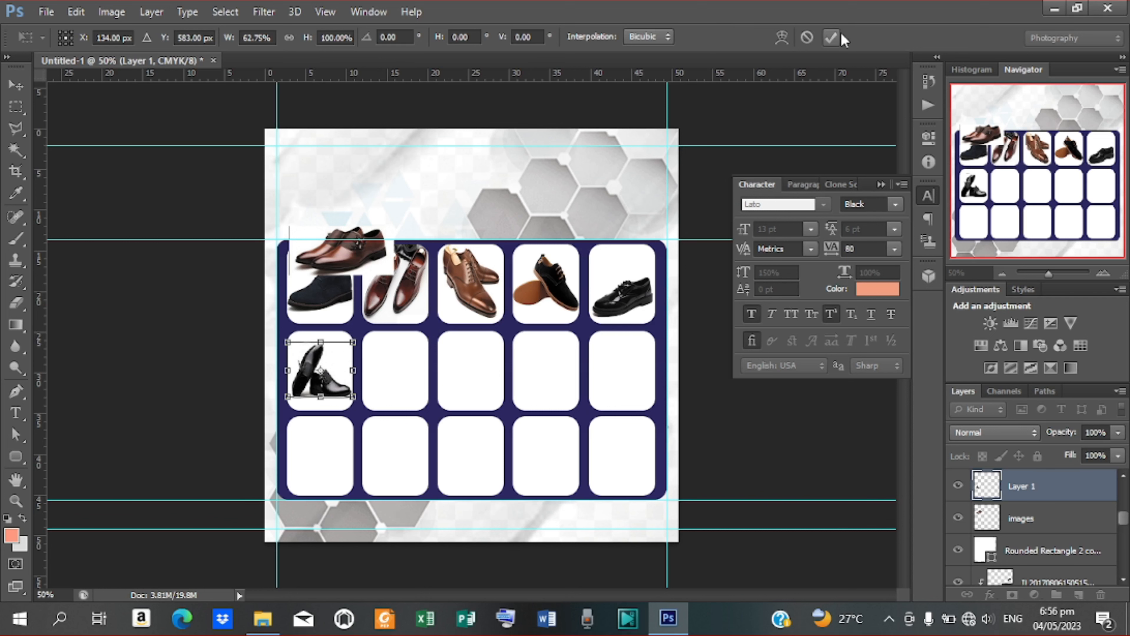
click(831, 38)
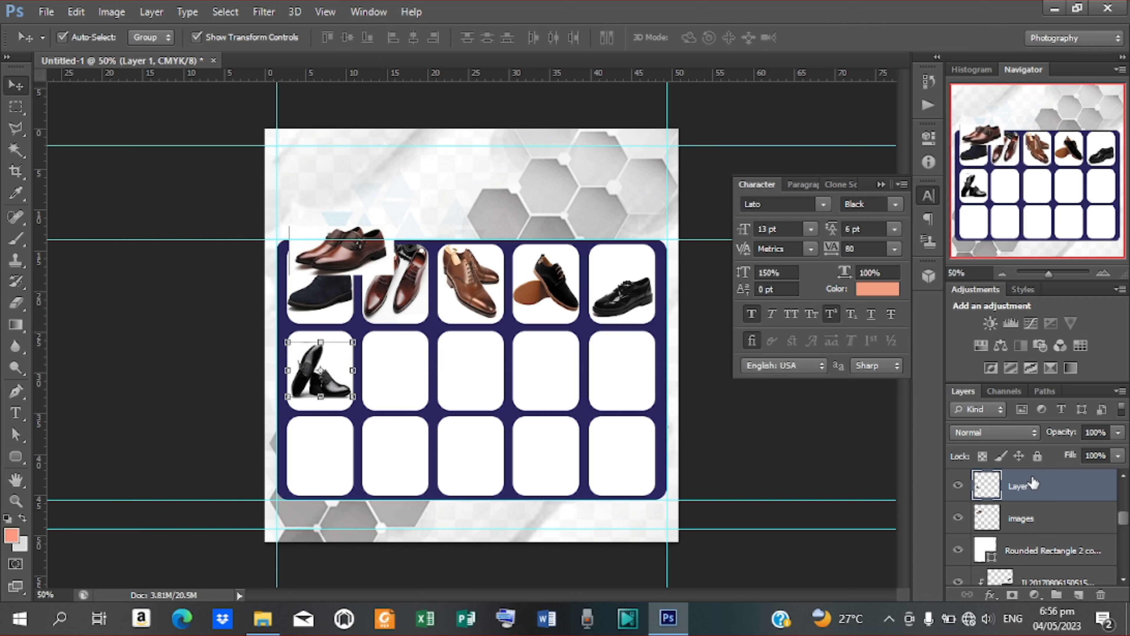
right_click(1032, 482)
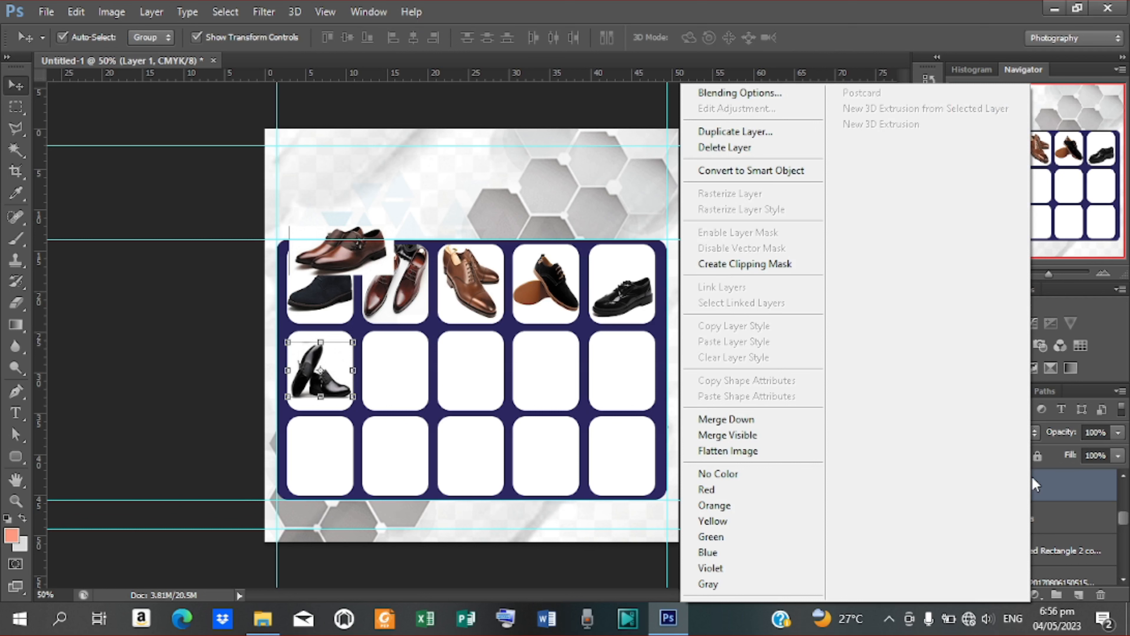
click(739, 266)
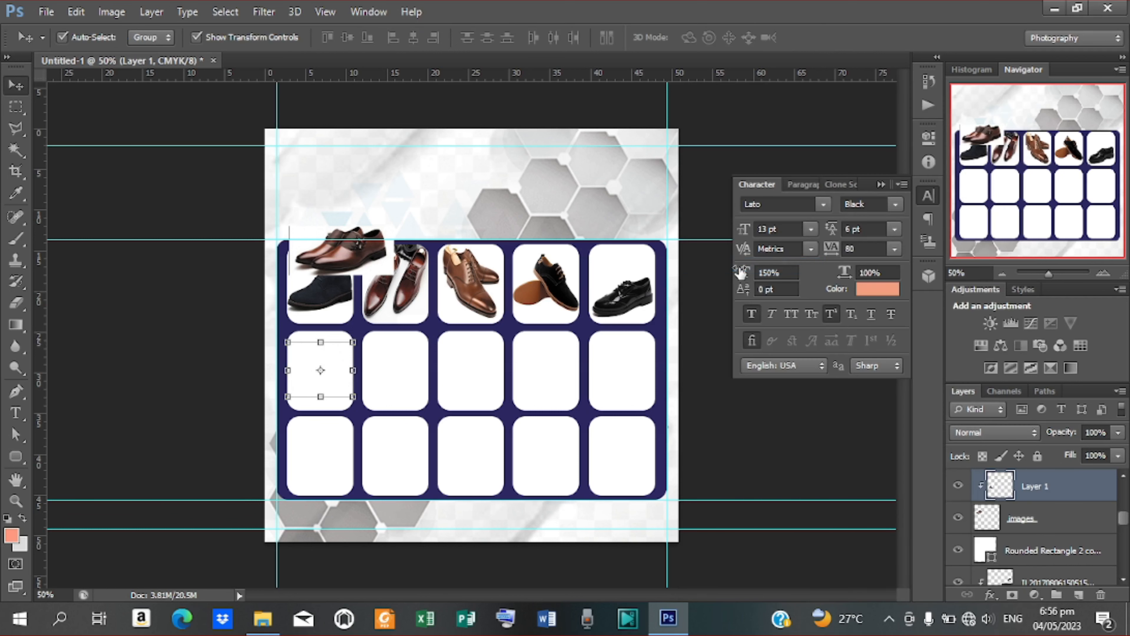
click(1022, 518)
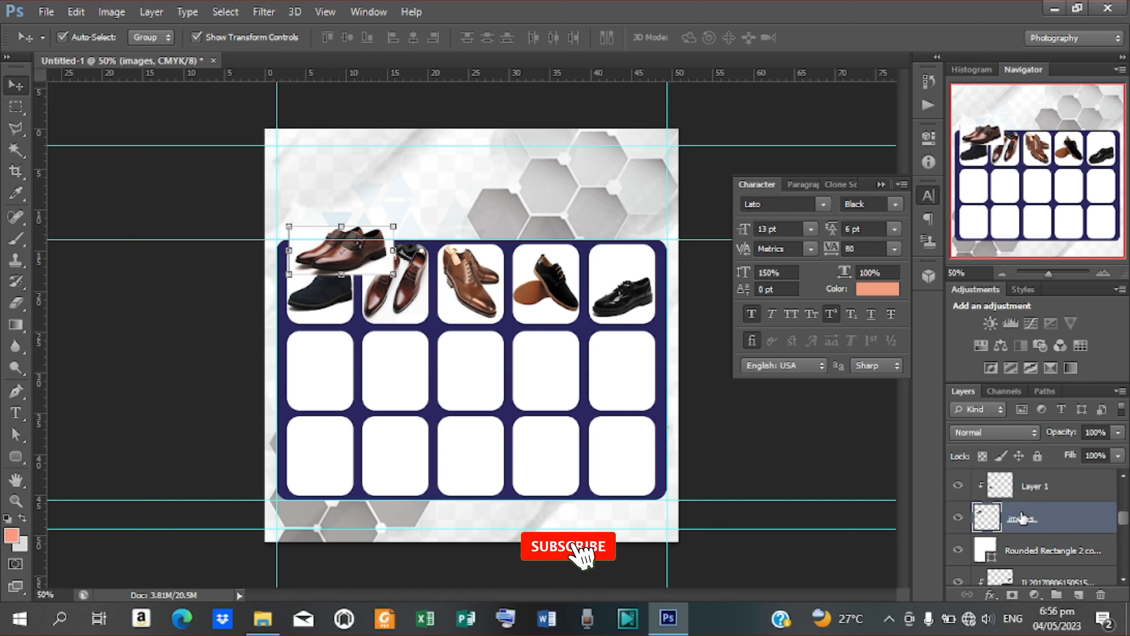
Step: Restack the 'images' layer and move the brown shoe into the middle row's second box
click(1052, 492)
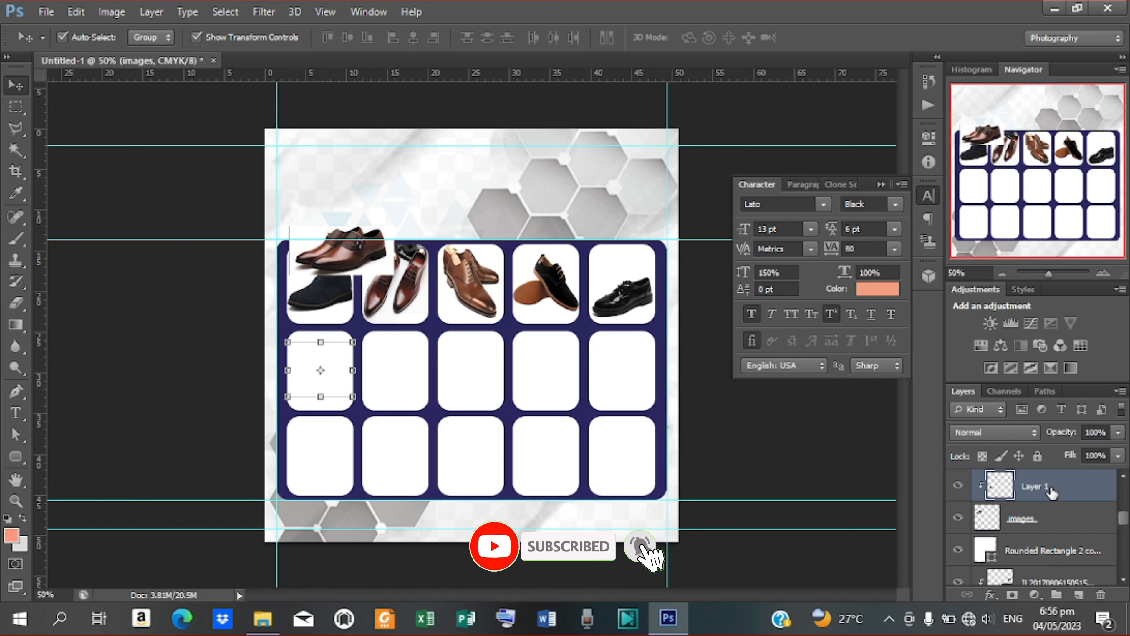
drag(1019, 520, 1026, 482)
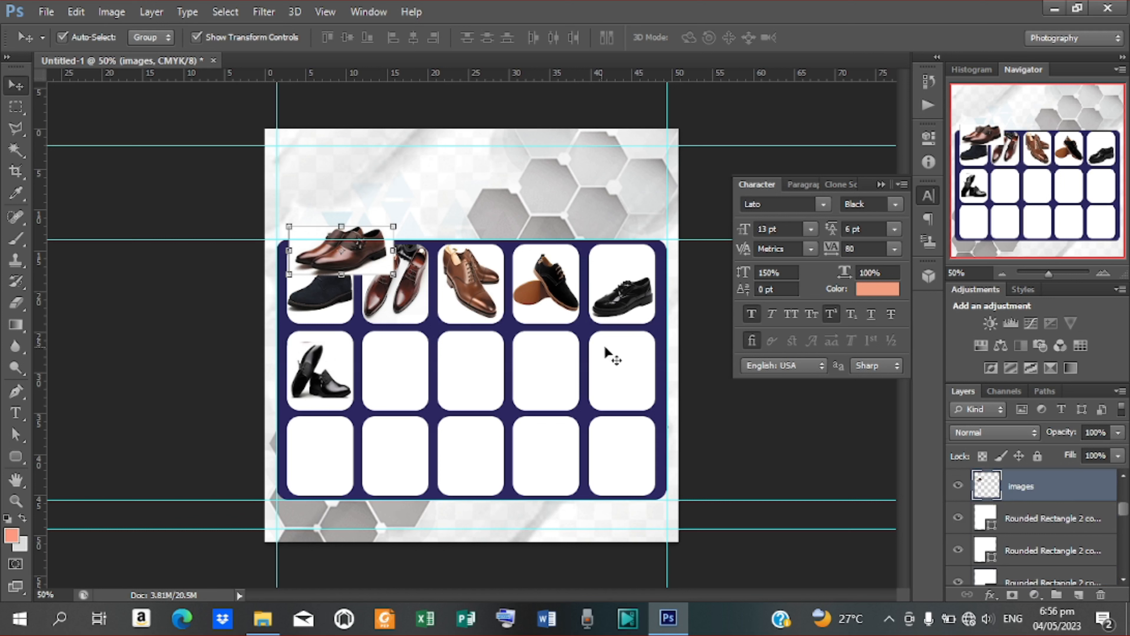
drag(330, 254, 388, 362)
key(ctrl+t)
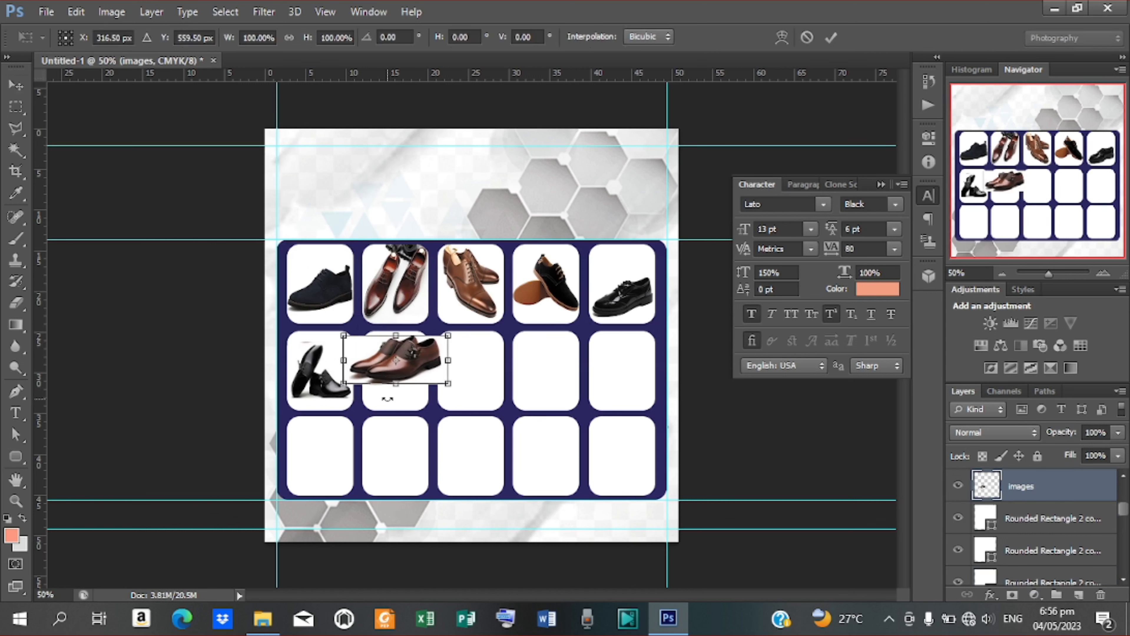
click(830, 38)
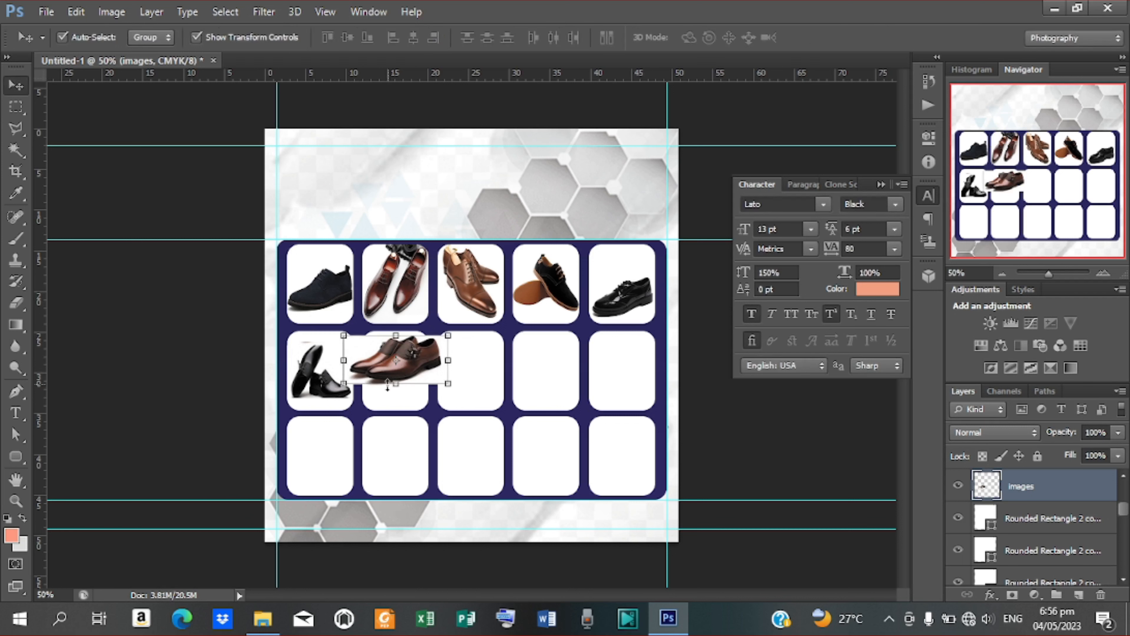
Step: Stack the brown shoe above that box, clip it, and narrow it to fit
click(394, 409)
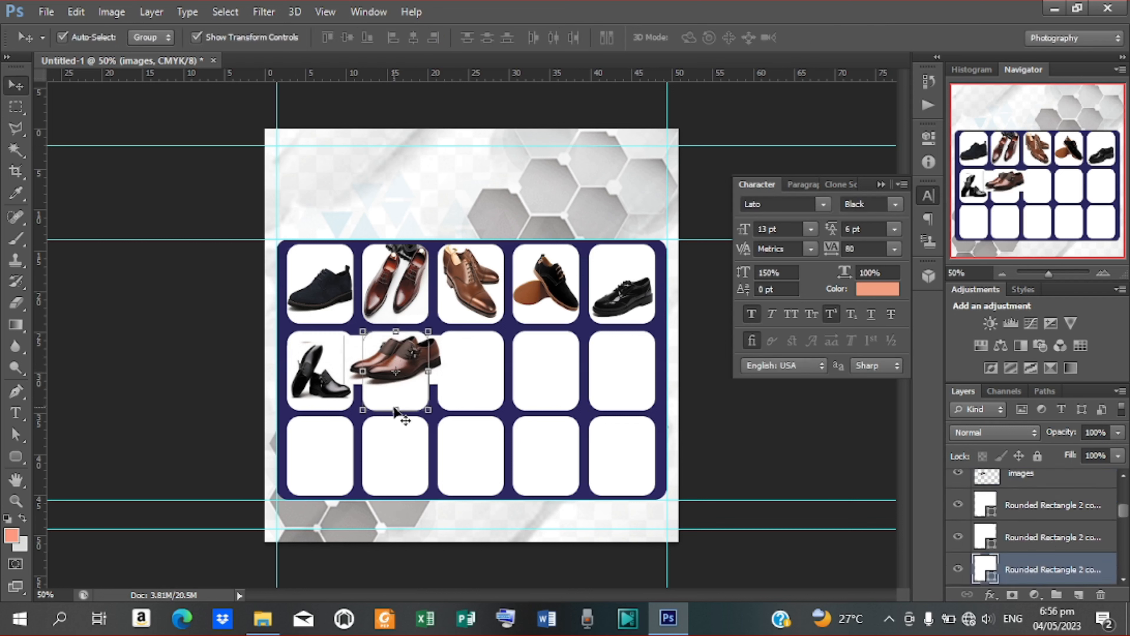
drag(1020, 475, 1031, 556)
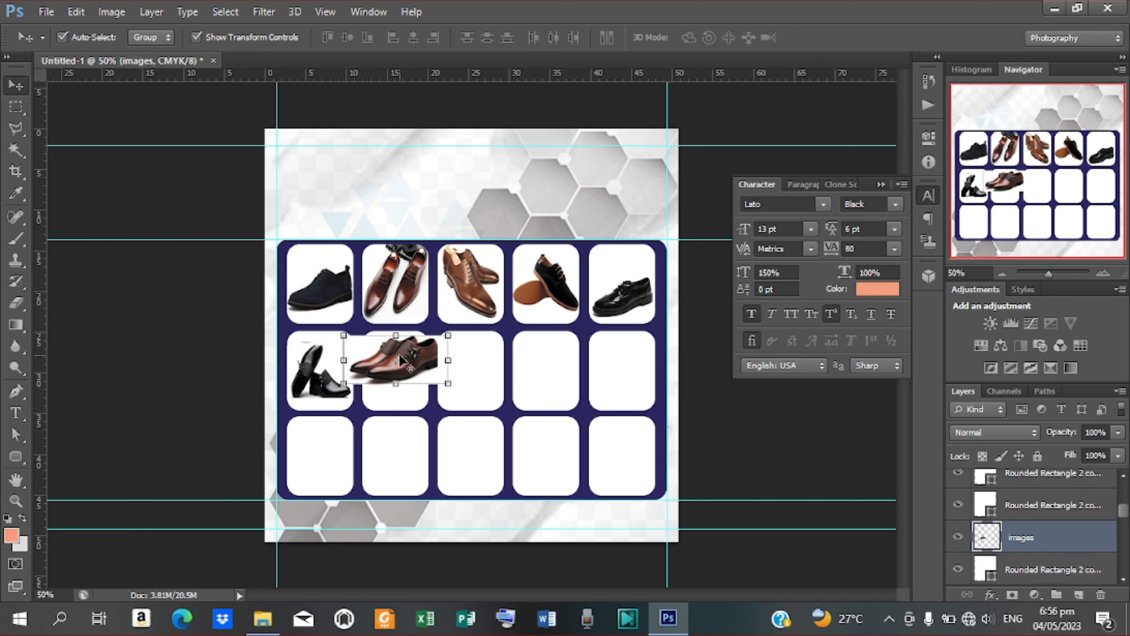
drag(412, 373, 412, 385)
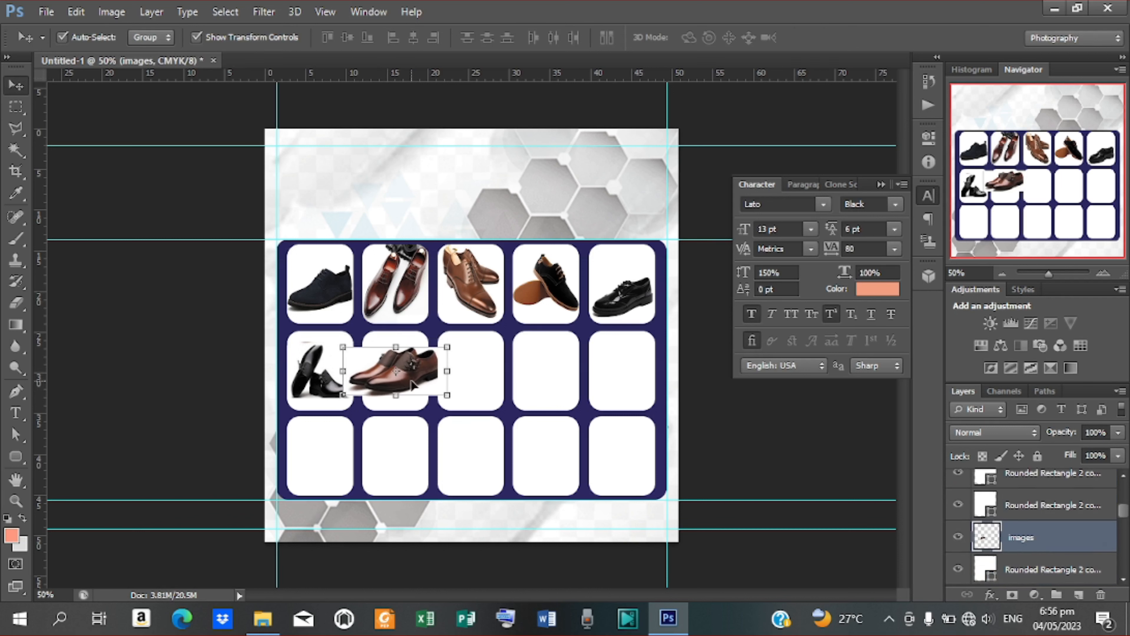
right_click(1023, 530)
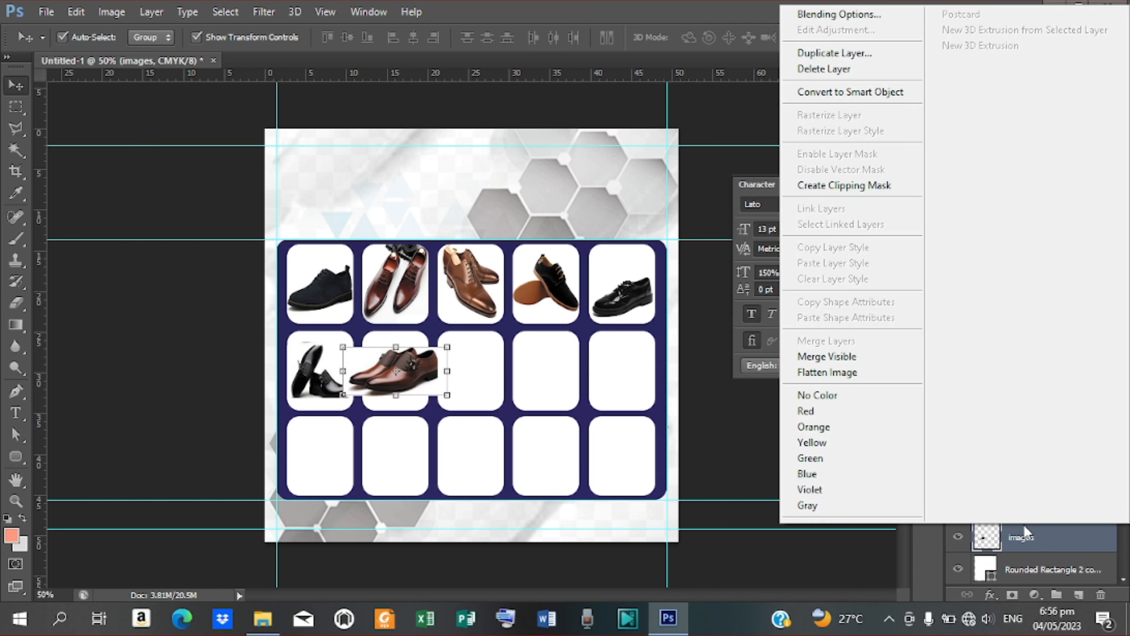
click(851, 192)
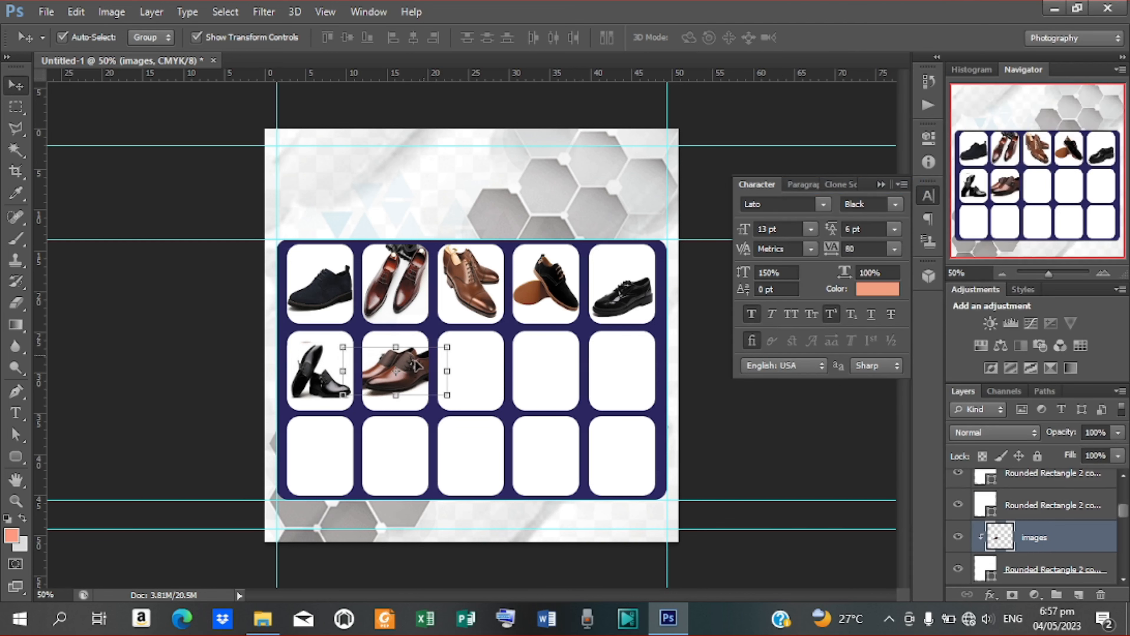
drag(446, 370, 428, 371)
drag(344, 370, 359, 370)
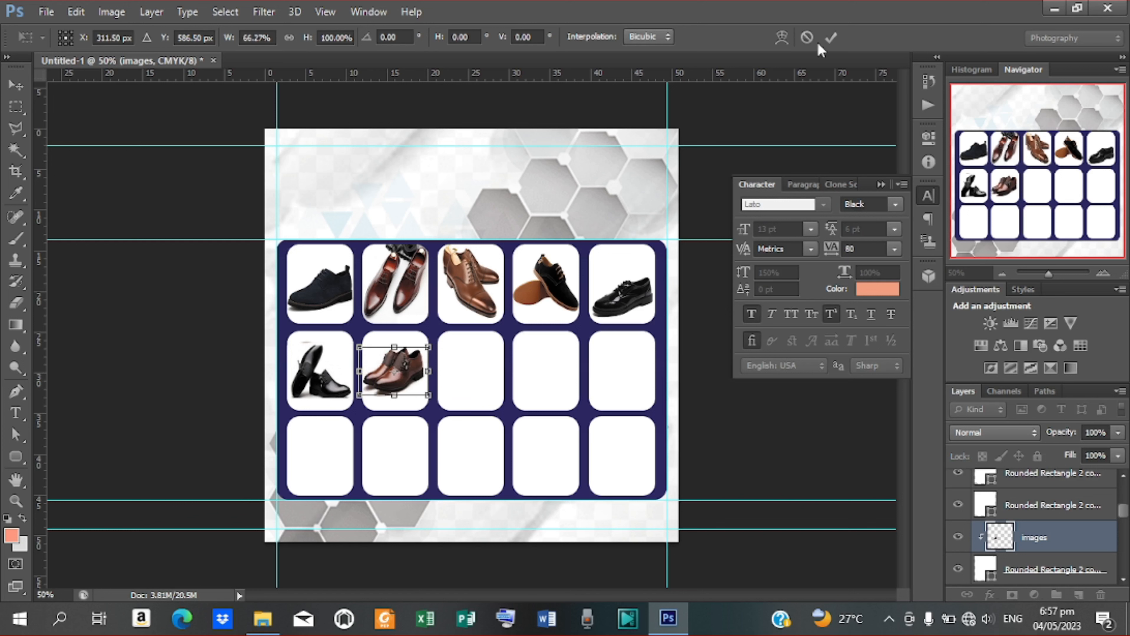
click(831, 37)
Step: Place the orange sneaker image kindpng_7551704 for the middle row's third box
click(473, 382)
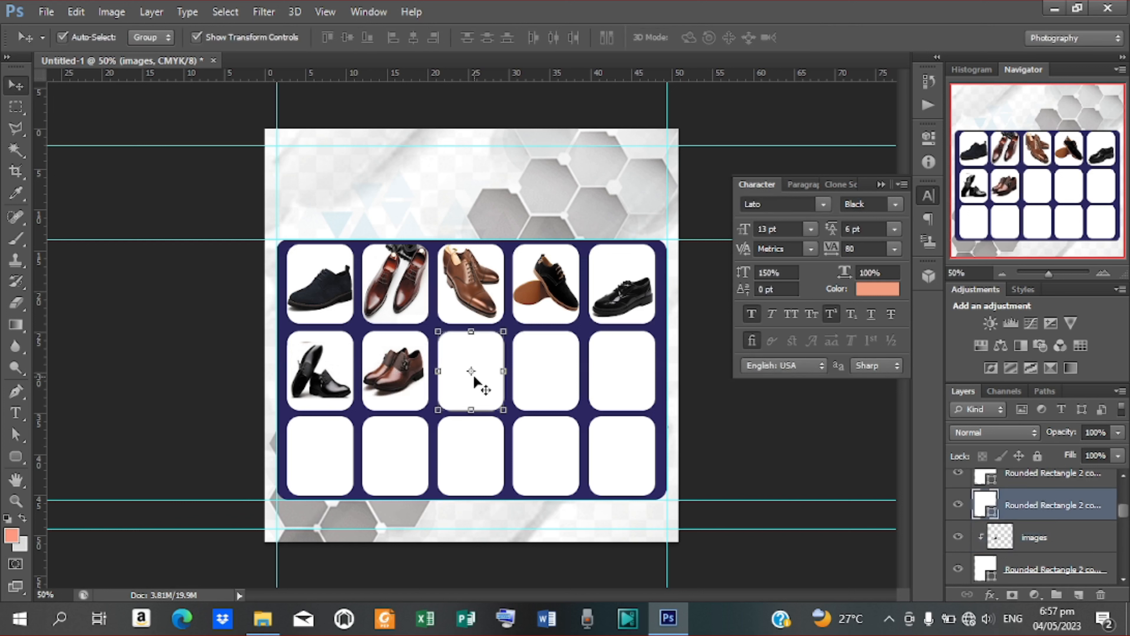
click(46, 12)
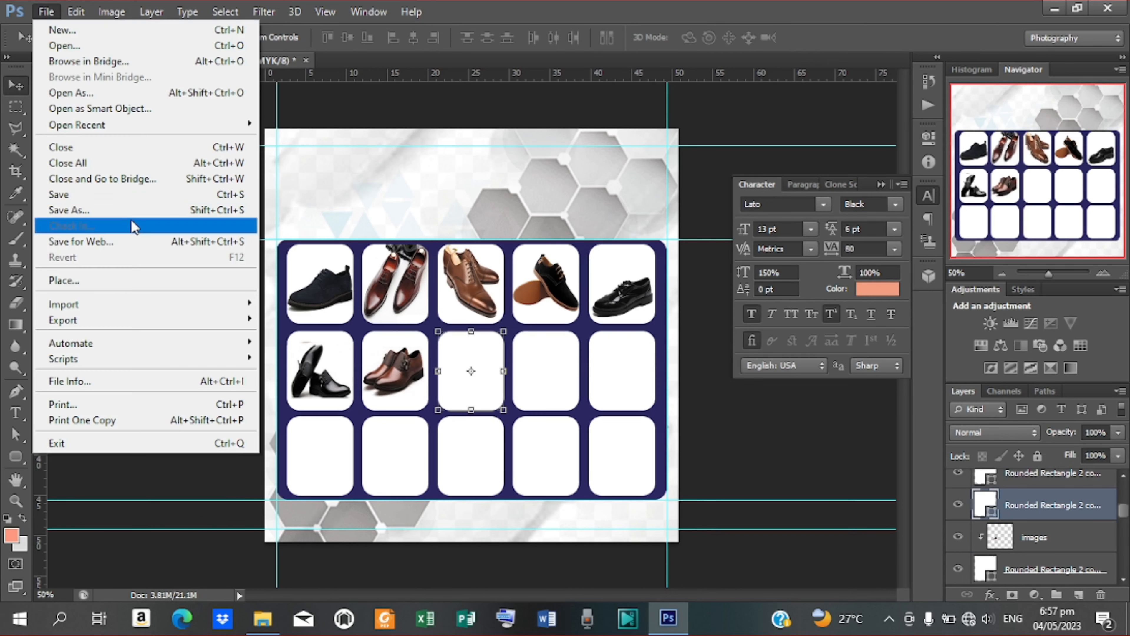
click(104, 284)
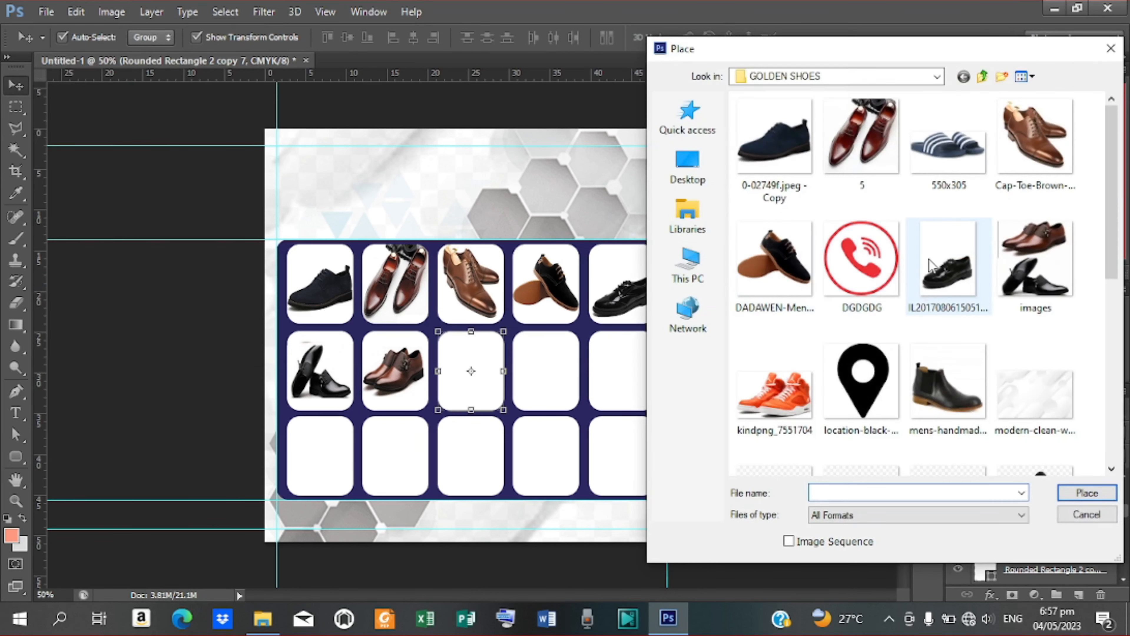
click(775, 388)
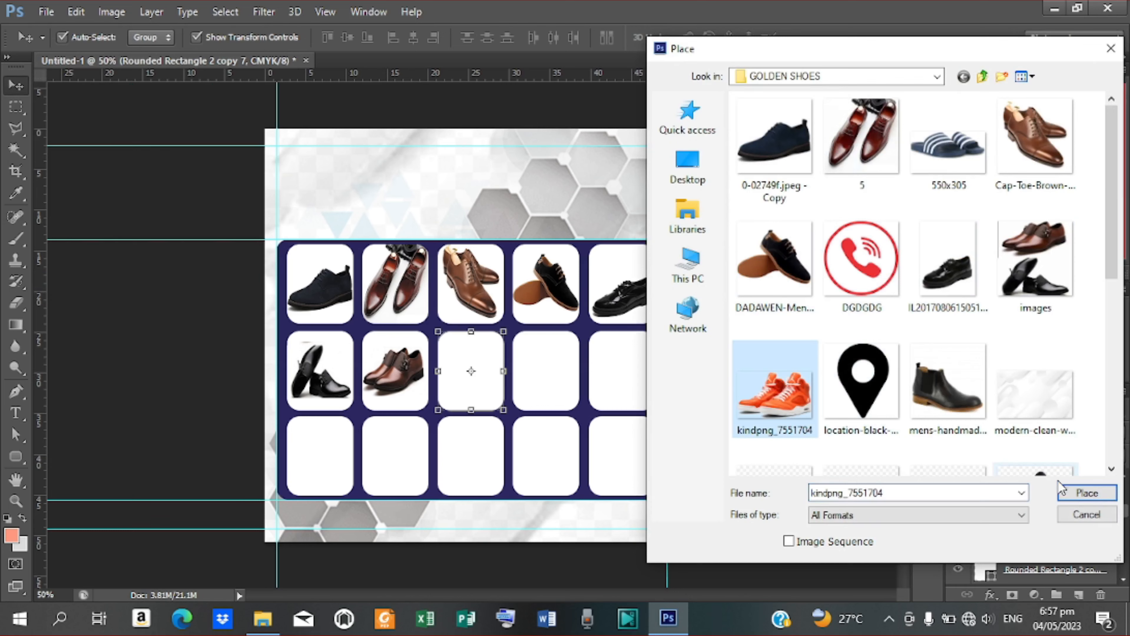
click(1090, 492)
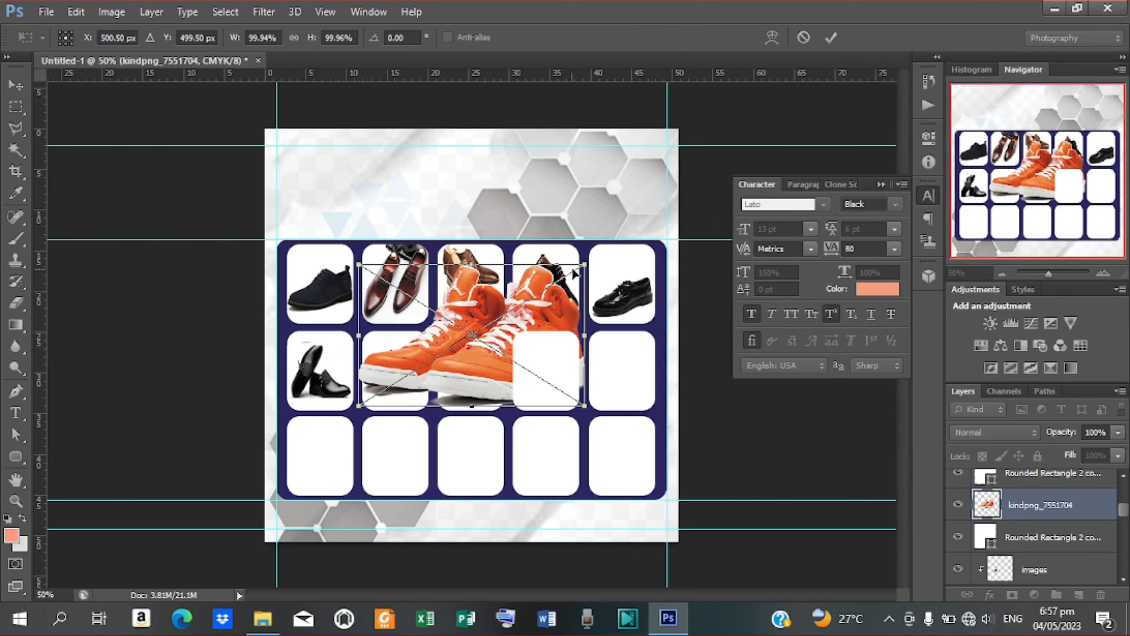
Step: Shrink the sneaker to about 26% over the third box and clip it there
drag(585, 264, 475, 382)
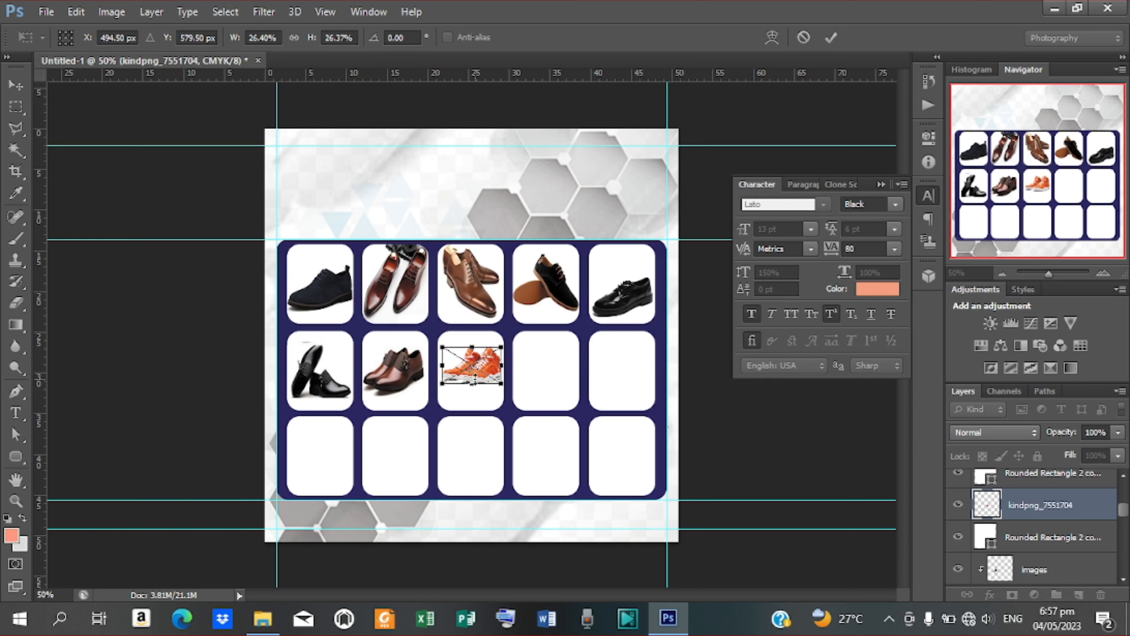
click(831, 38)
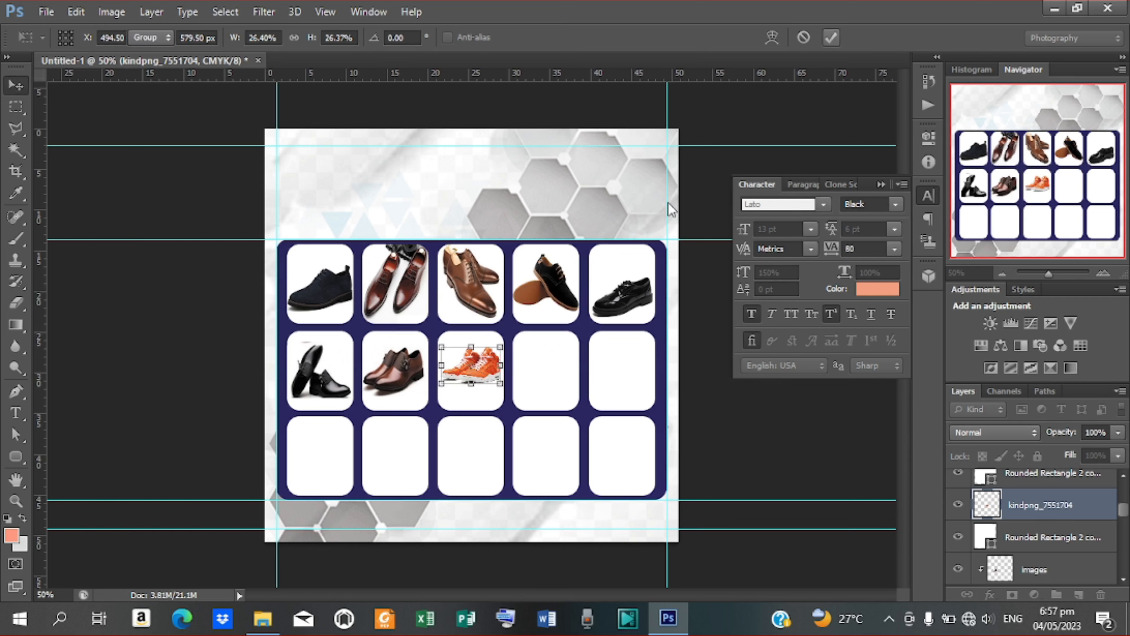
right_click(1062, 501)
click(797, 304)
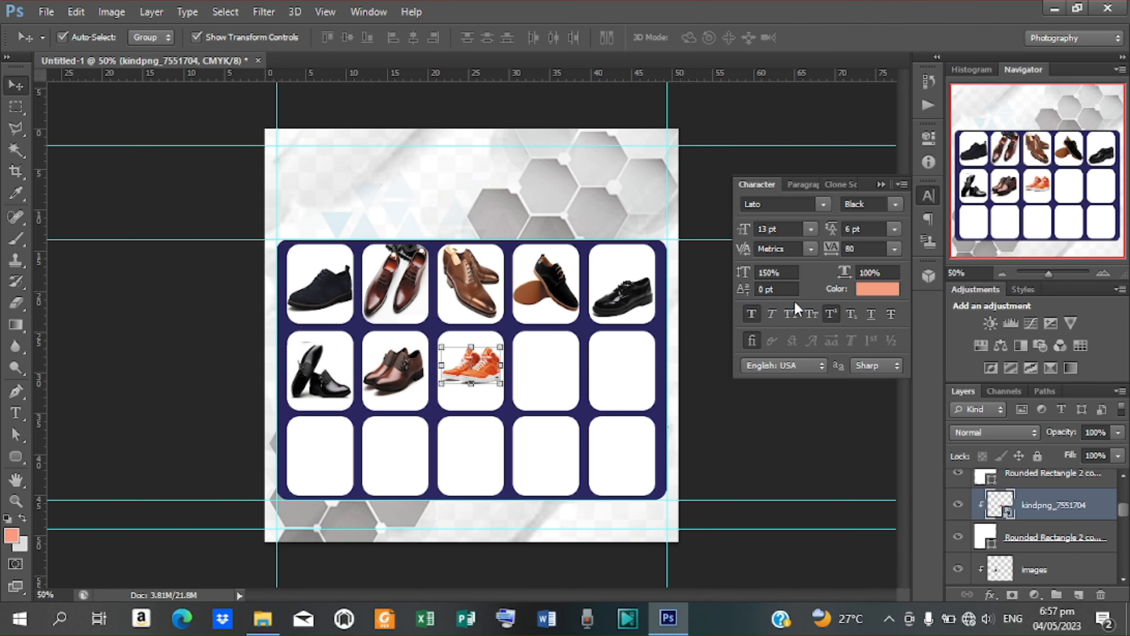
click(542, 381)
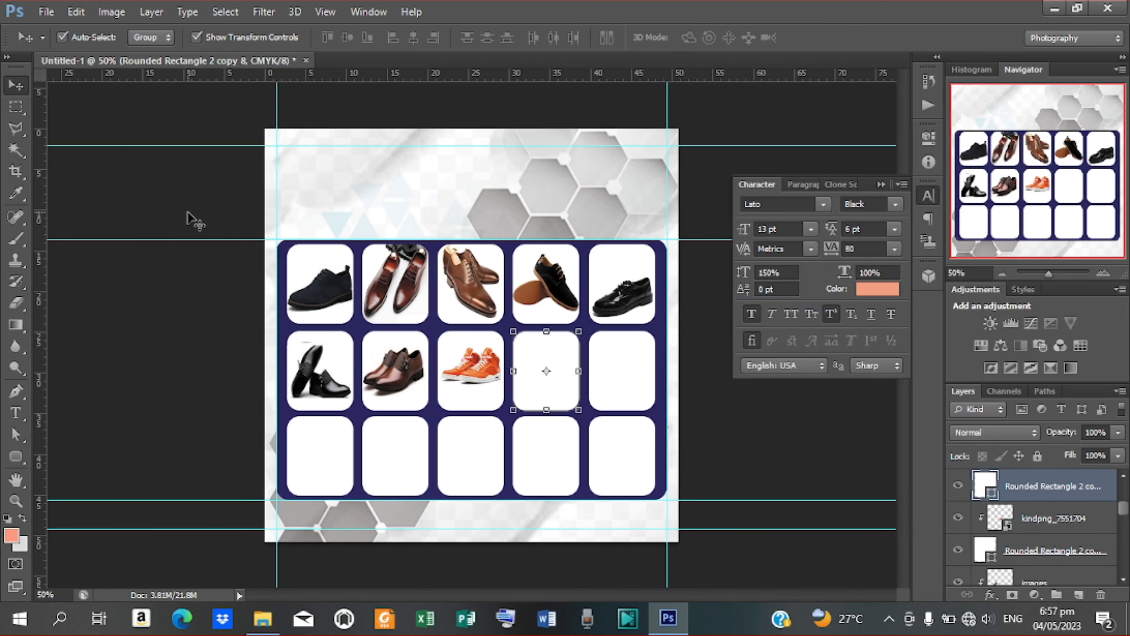
Step: Place the black ankle-boot photo into the flyer
click(47, 13)
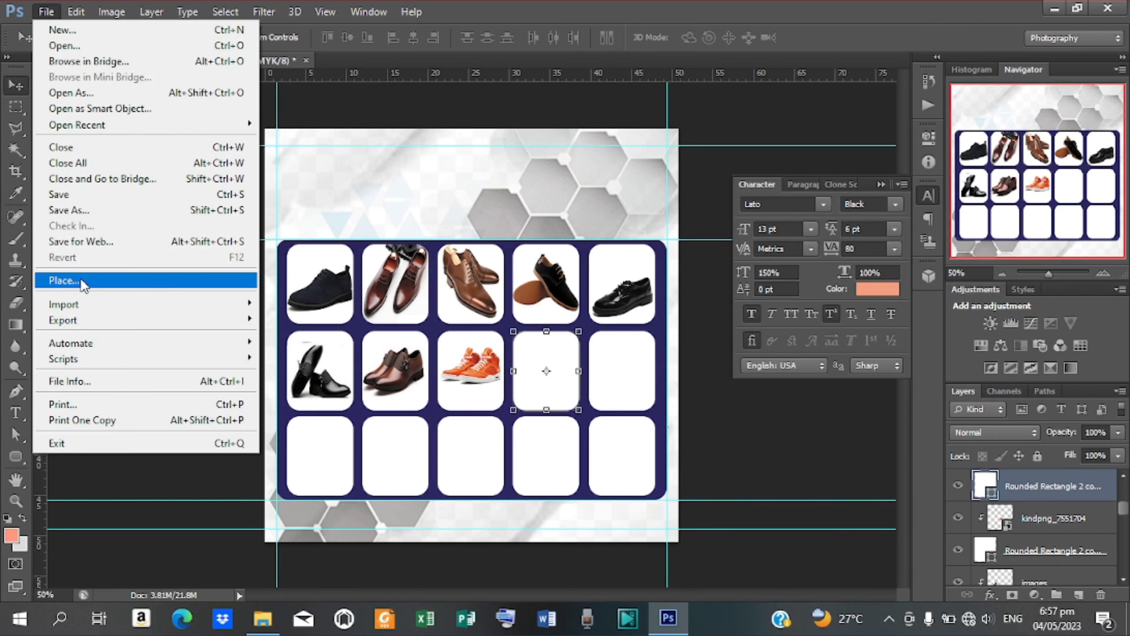
click(84, 284)
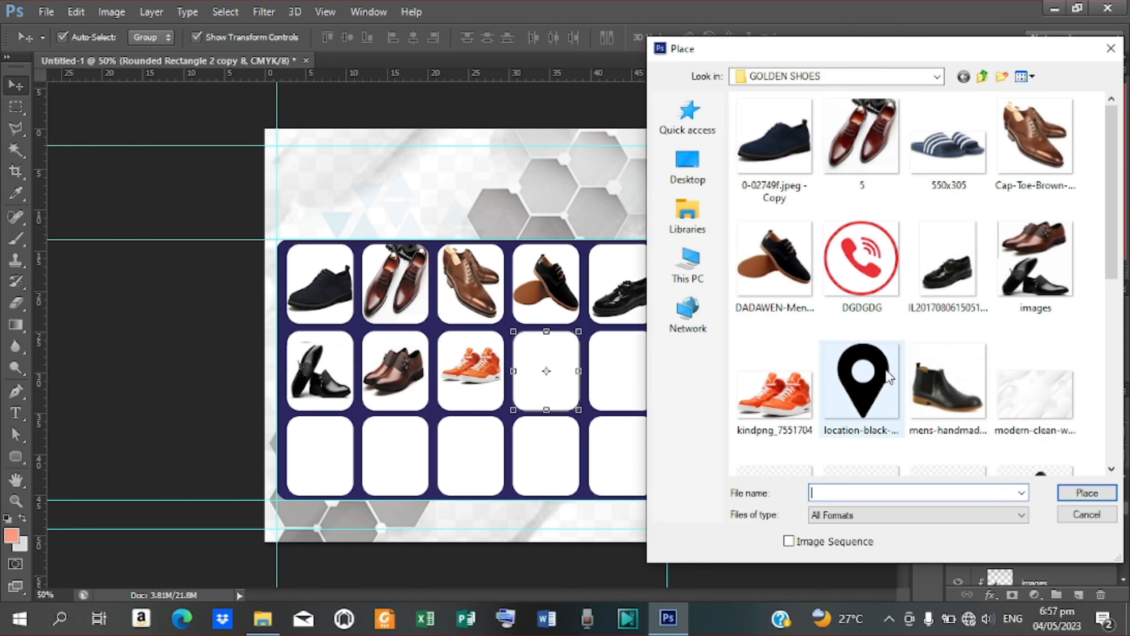
click(949, 388)
click(1086, 492)
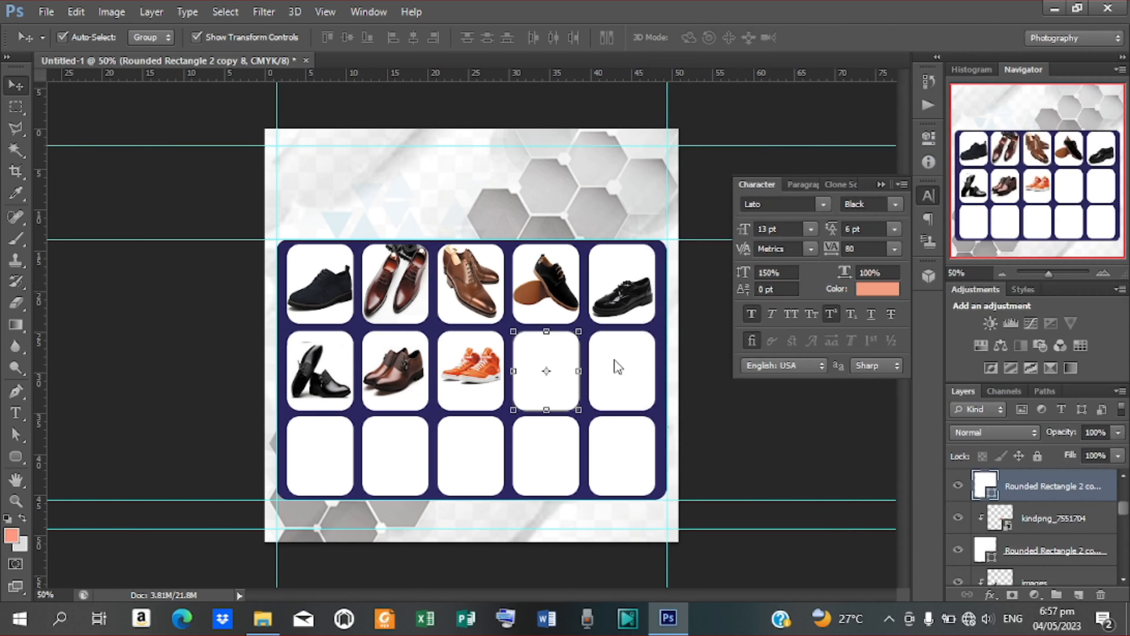
Step: Scale the ankle boot to about 55%, nudge it down in the fourth box, and clip it
drag(507, 336, 572, 349)
drag(602, 283, 581, 359)
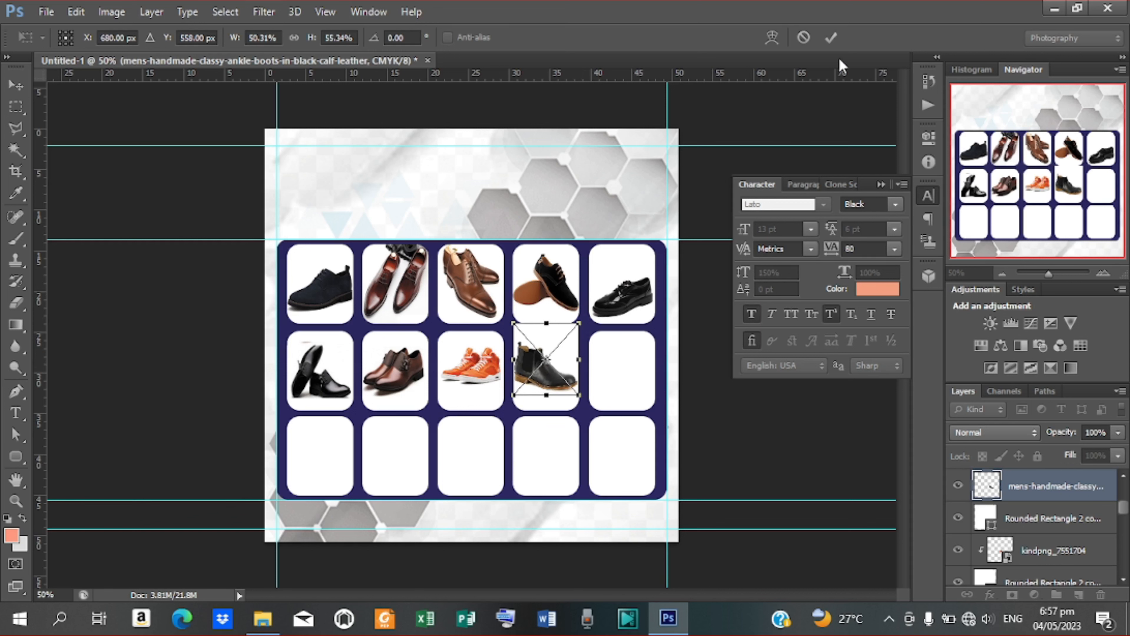
click(832, 38)
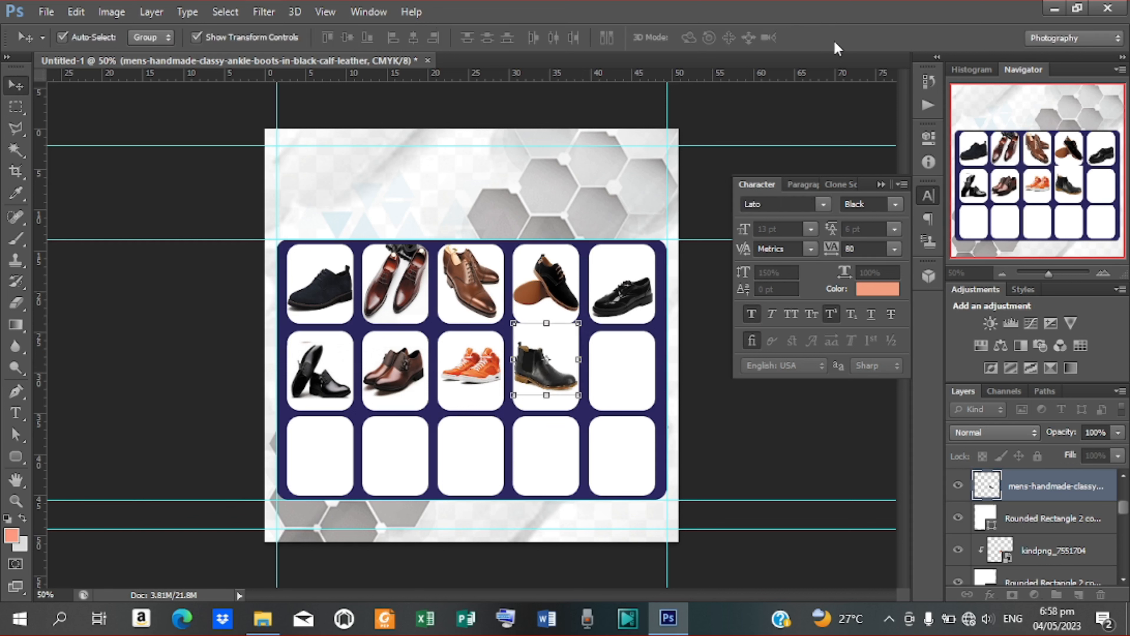
key(Down)
key(Down)
key(Down)
key(Down)
key(Down)
key(Down)
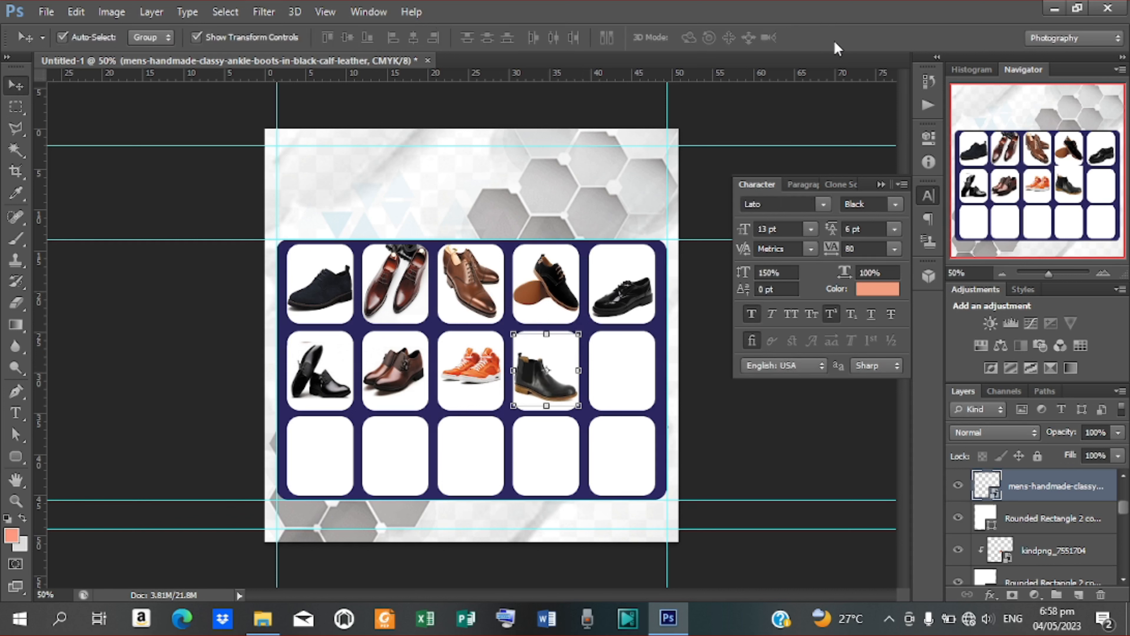
right_click(1051, 486)
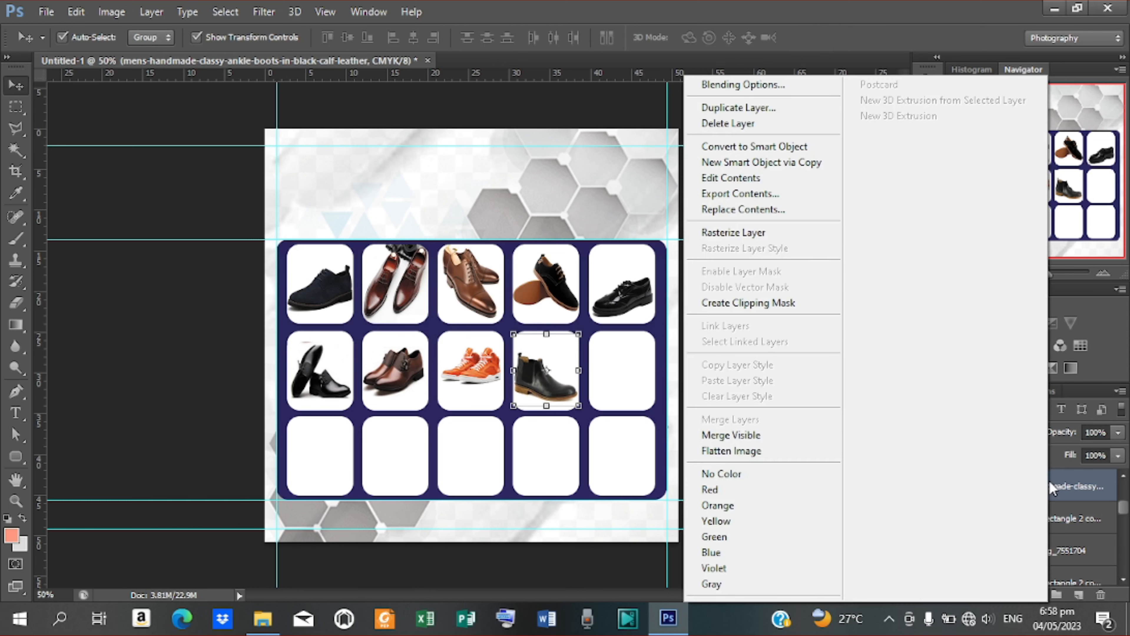
click(761, 304)
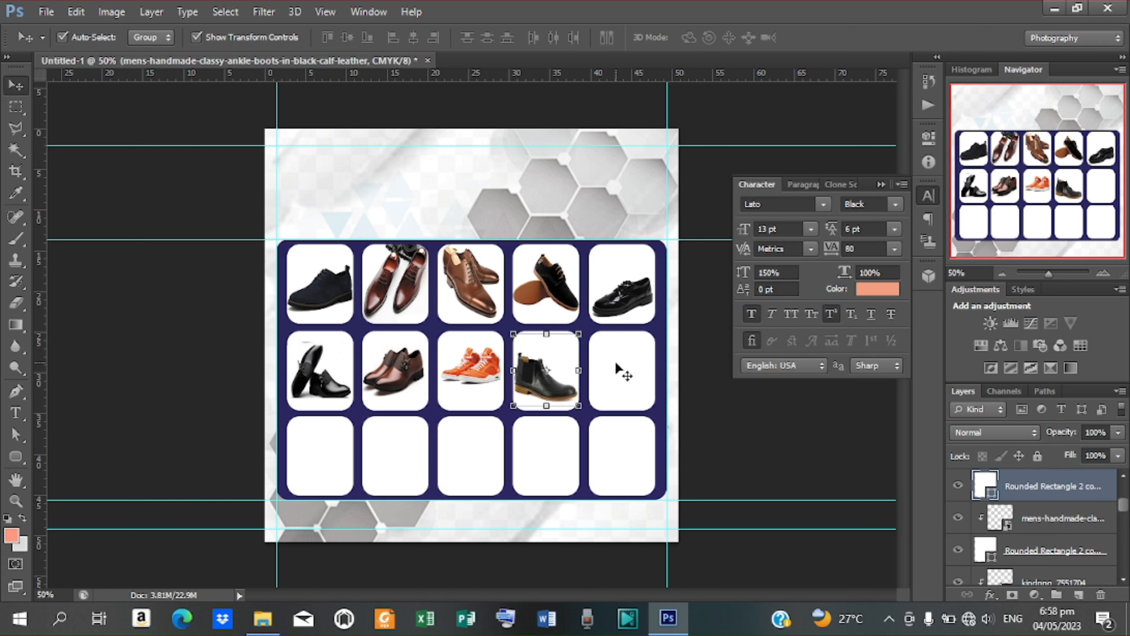
click(621, 372)
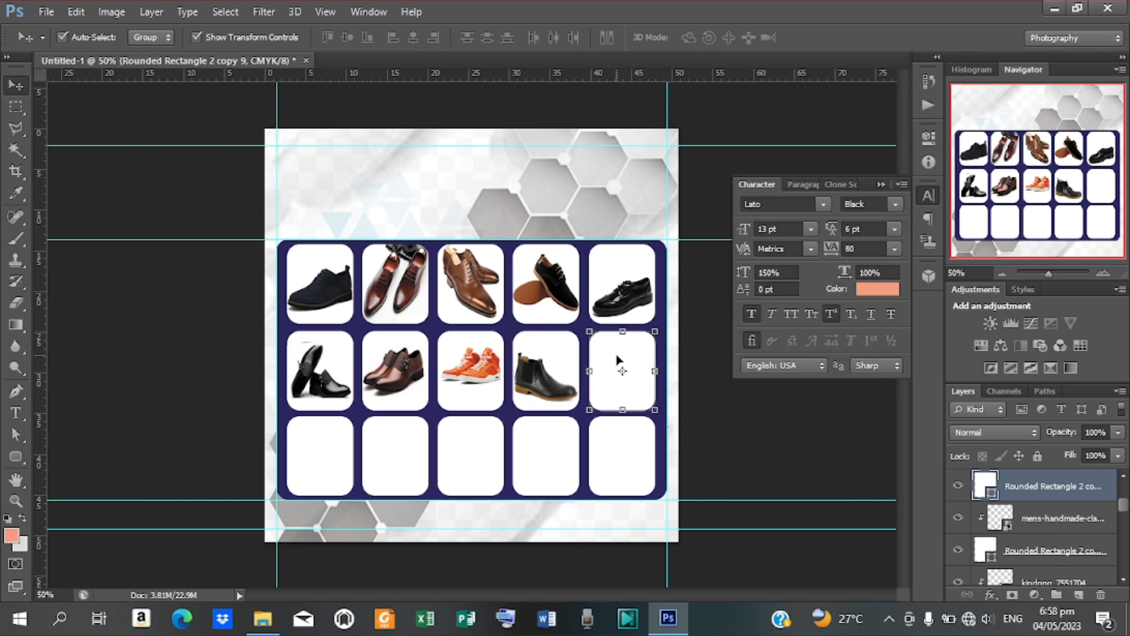
Step: Place the red Nike sneaker photo, shrunk into the last box of row two
click(46, 11)
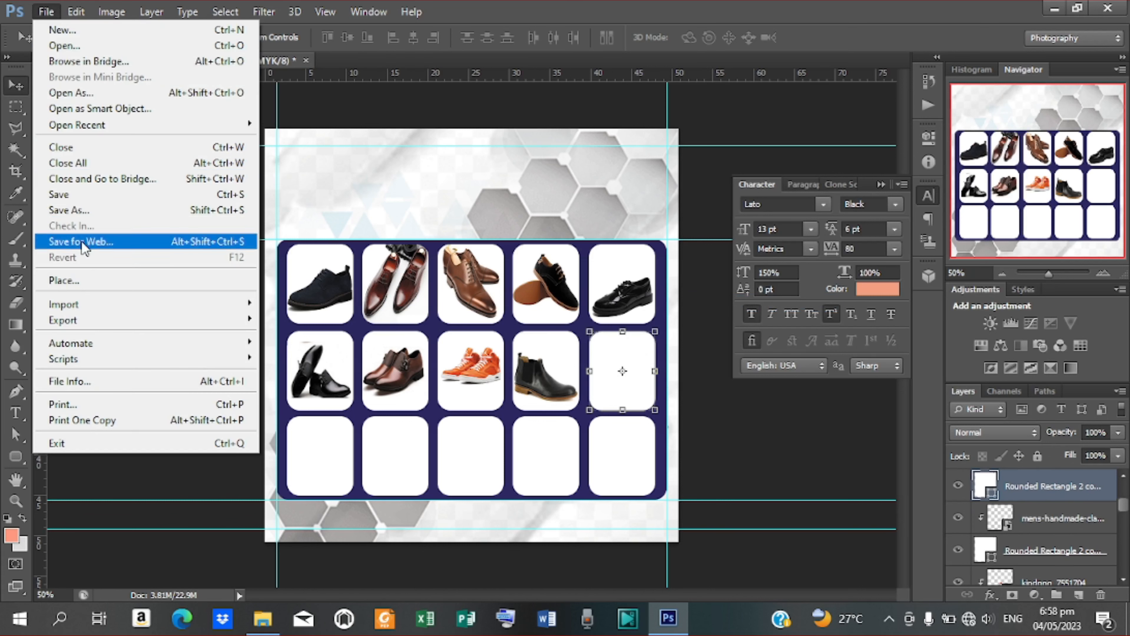
click(81, 282)
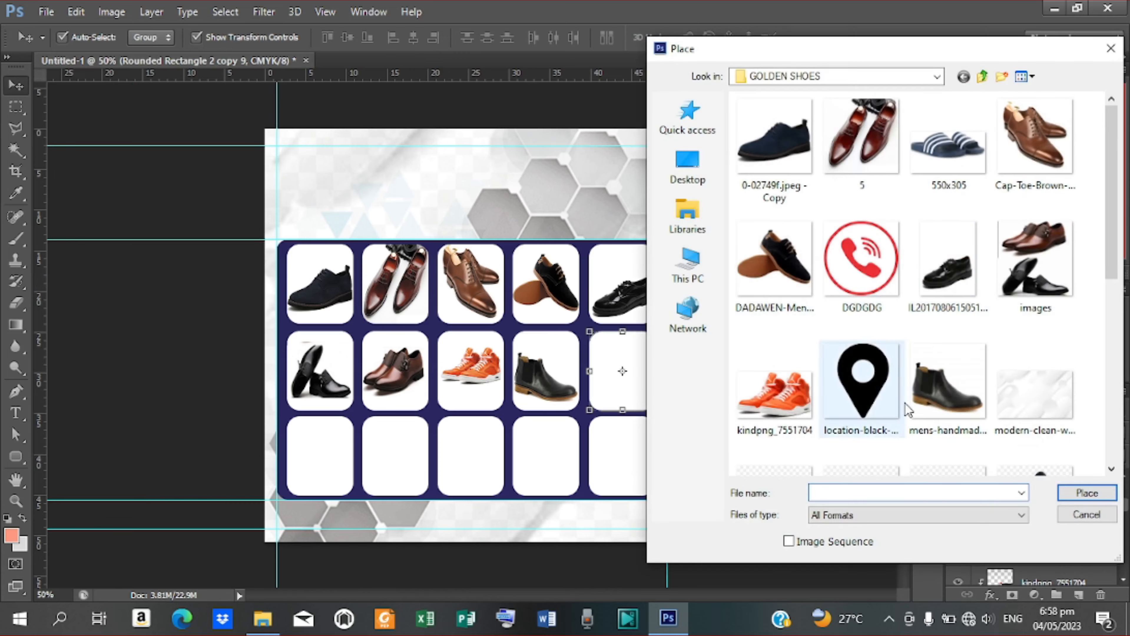
drag(1115, 217, 1115, 320)
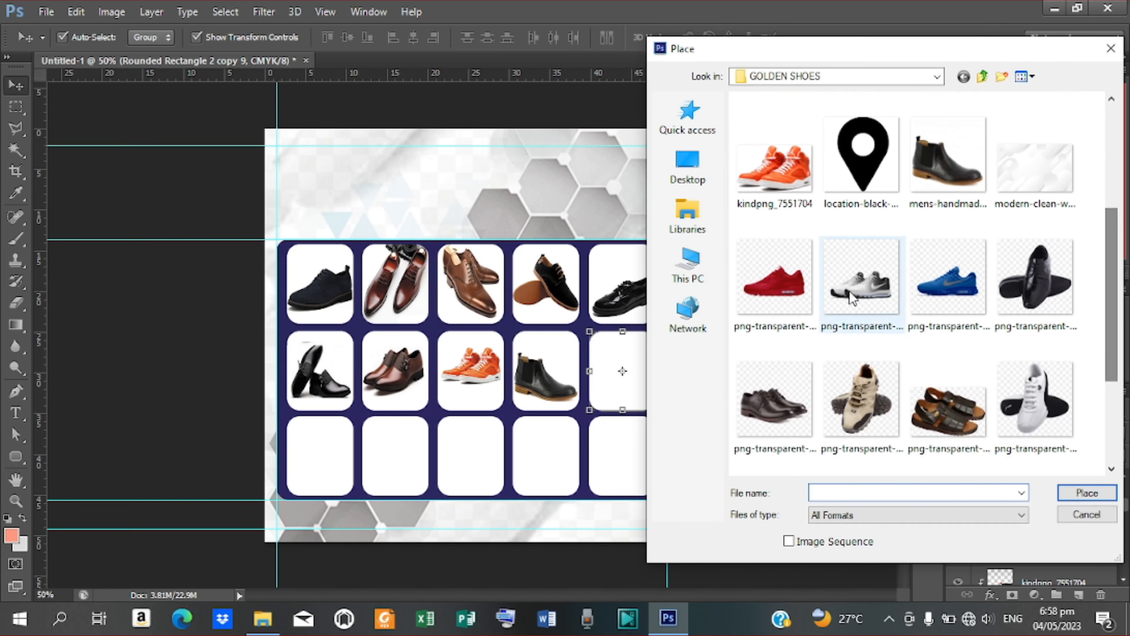
click(773, 278)
click(1109, 495)
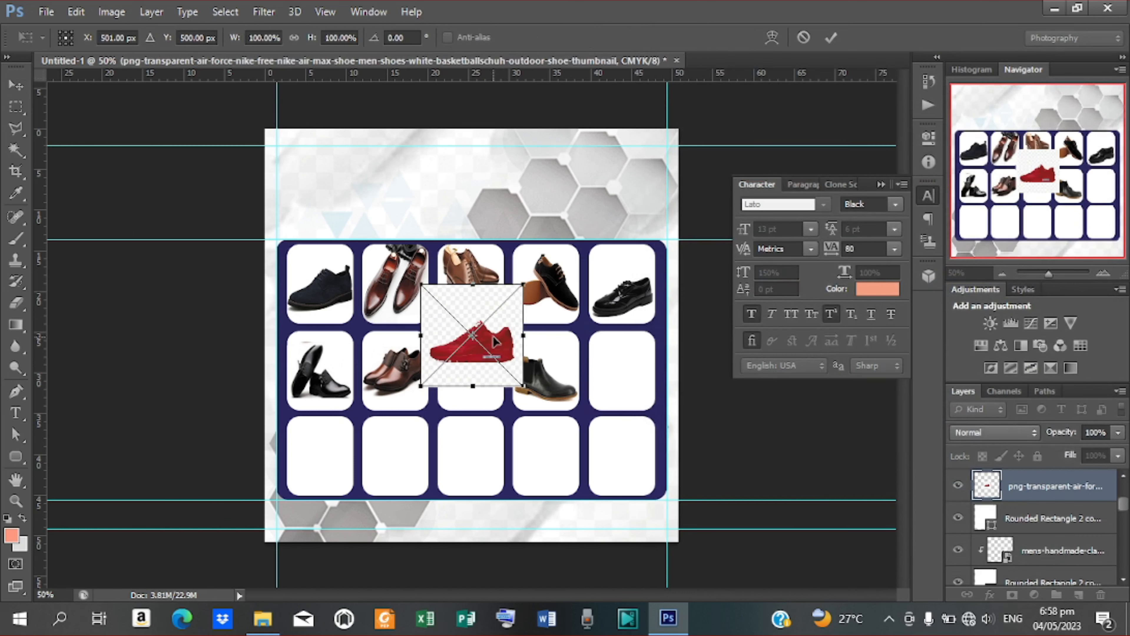
drag(495, 341, 640, 365)
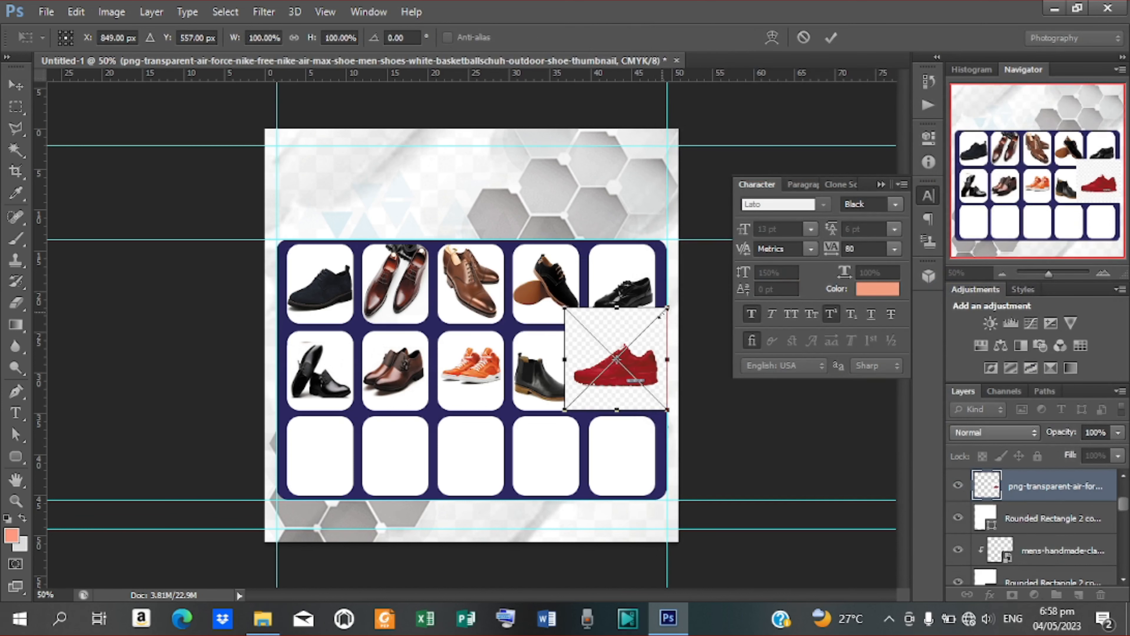
drag(661, 314, 644, 370)
click(831, 38)
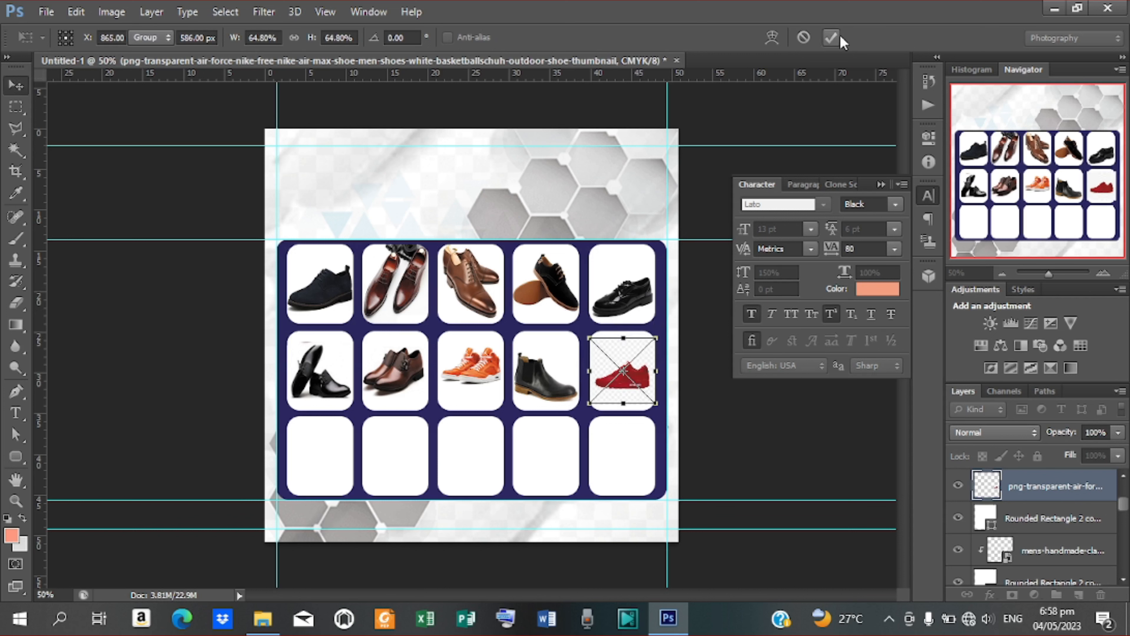
Step: Clip the red sneaker to its rounded box and stretch it slightly taller
right_click(1035, 488)
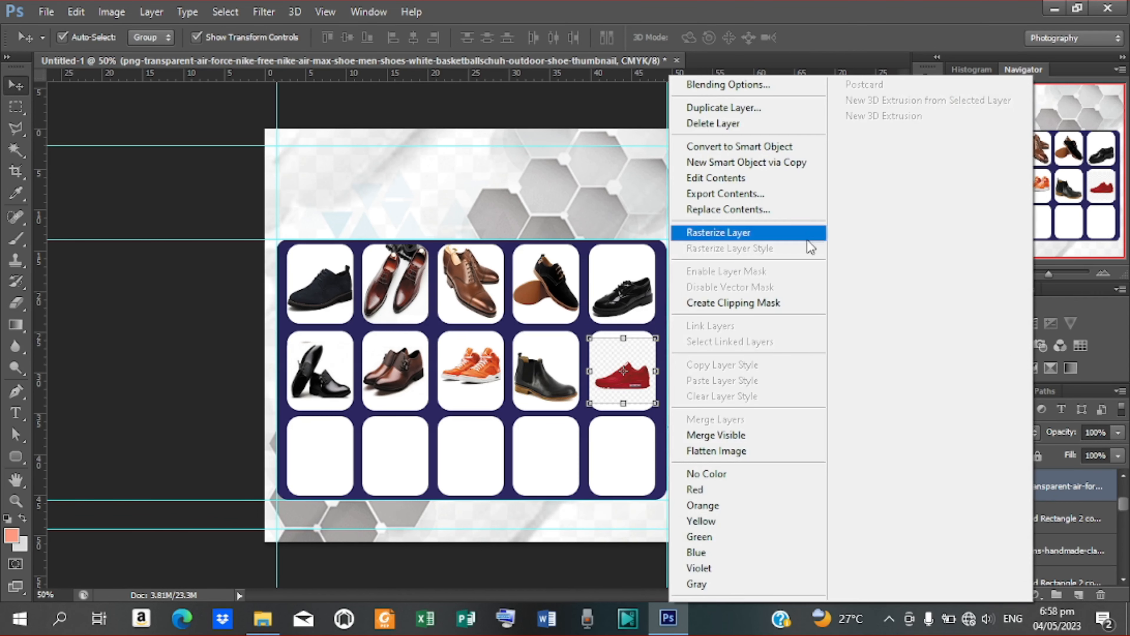
click(728, 302)
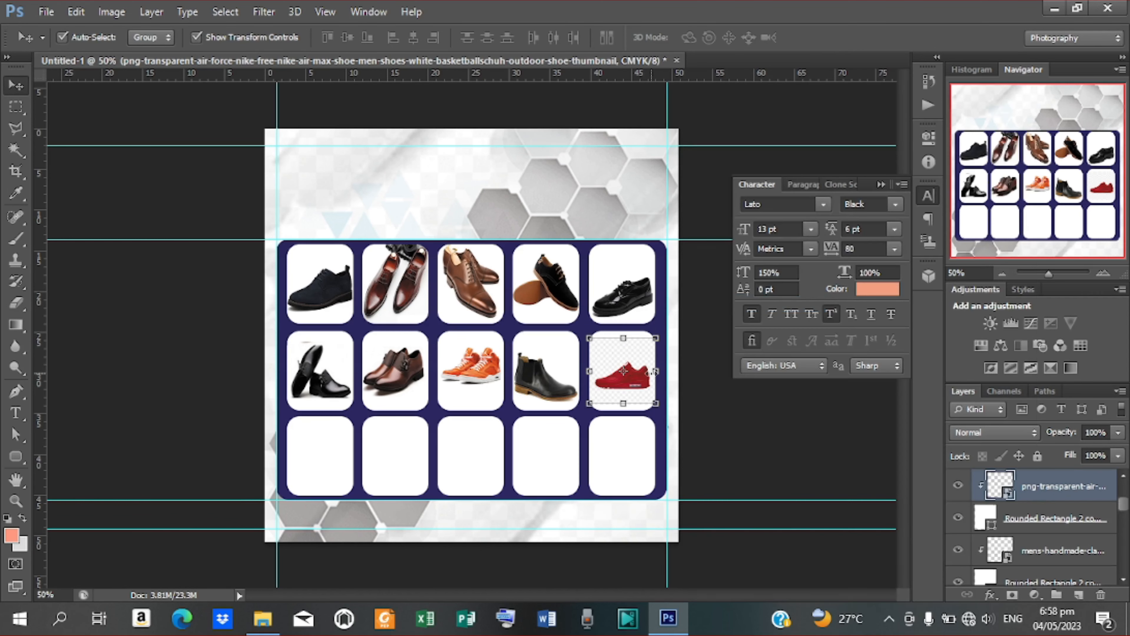
click(625, 339)
drag(625, 333, 624, 332)
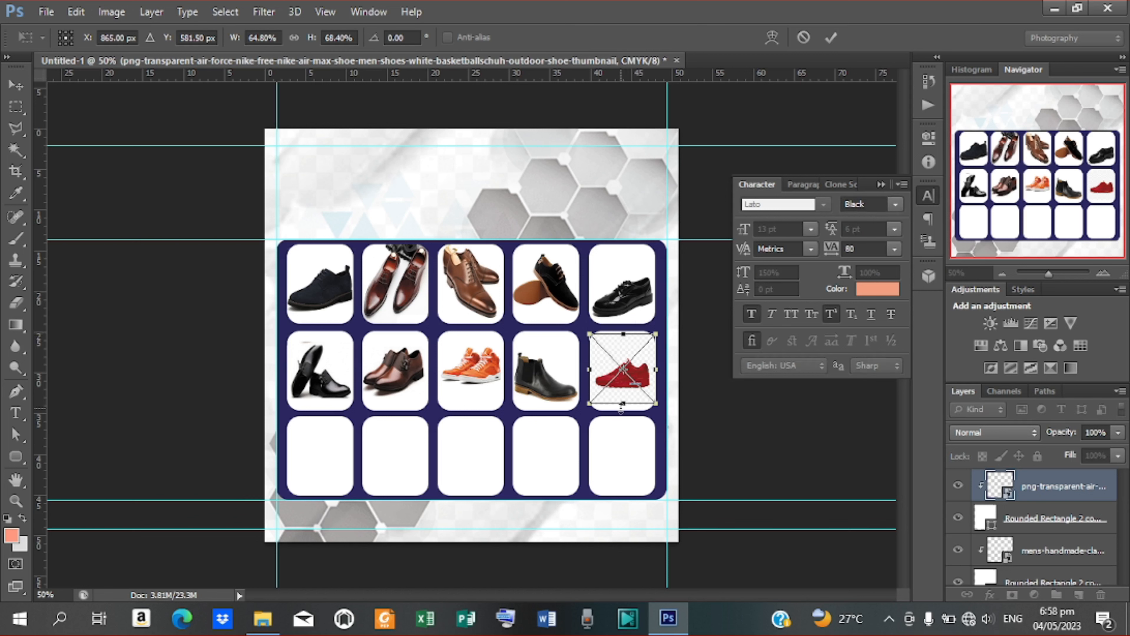
click(831, 38)
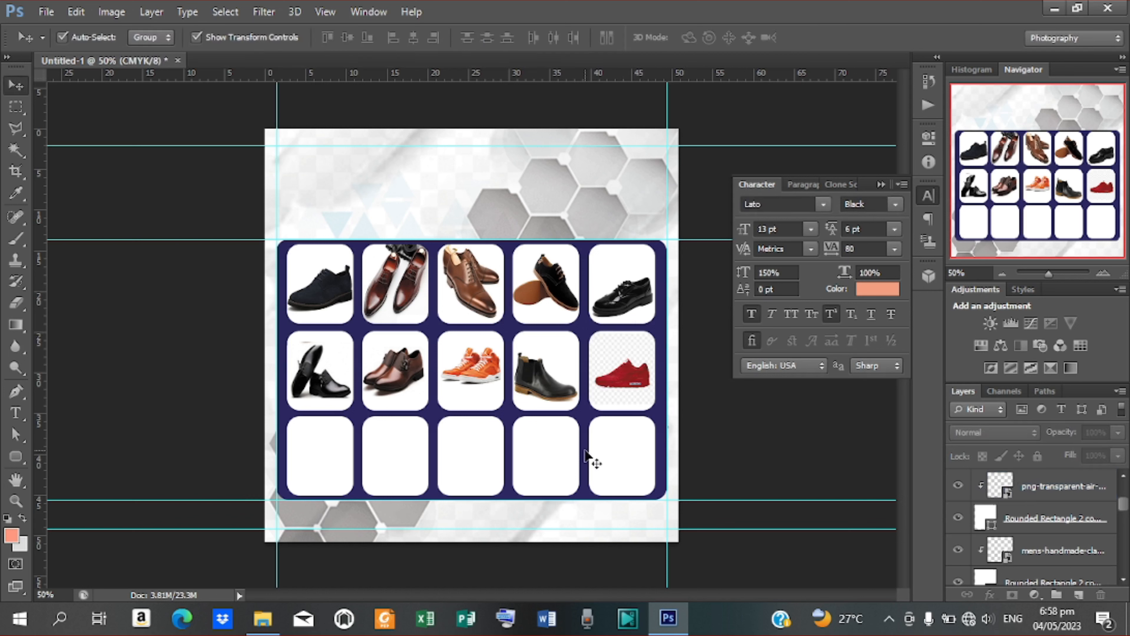
Step: With the bottom-left box selected, place the white Nike sneaker PNG into the flyer
click(327, 433)
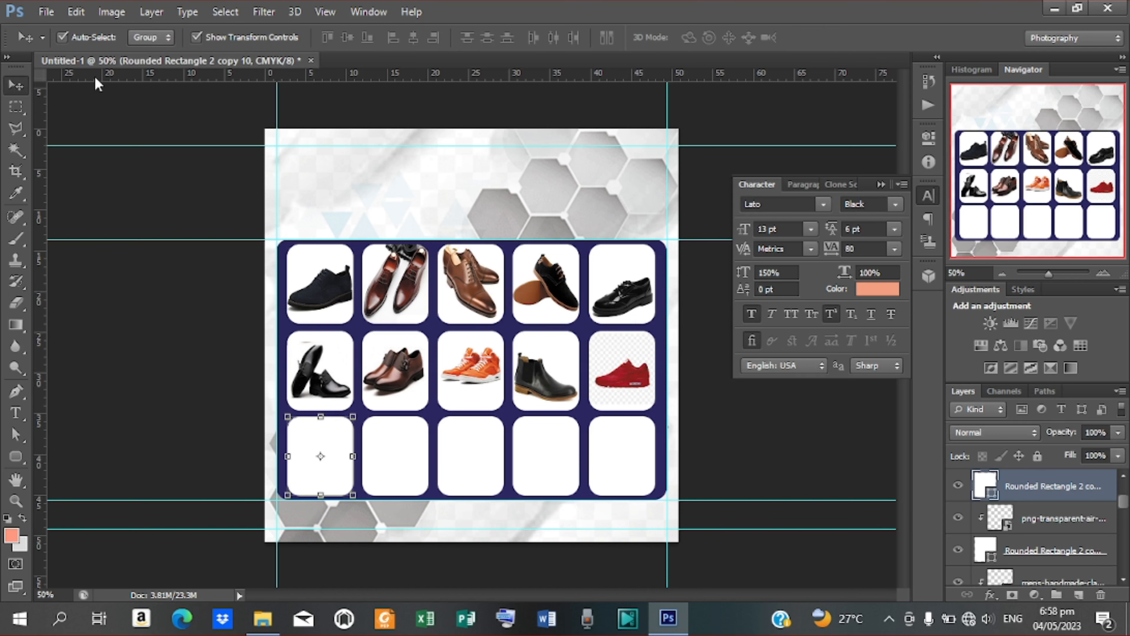
click(46, 9)
click(84, 281)
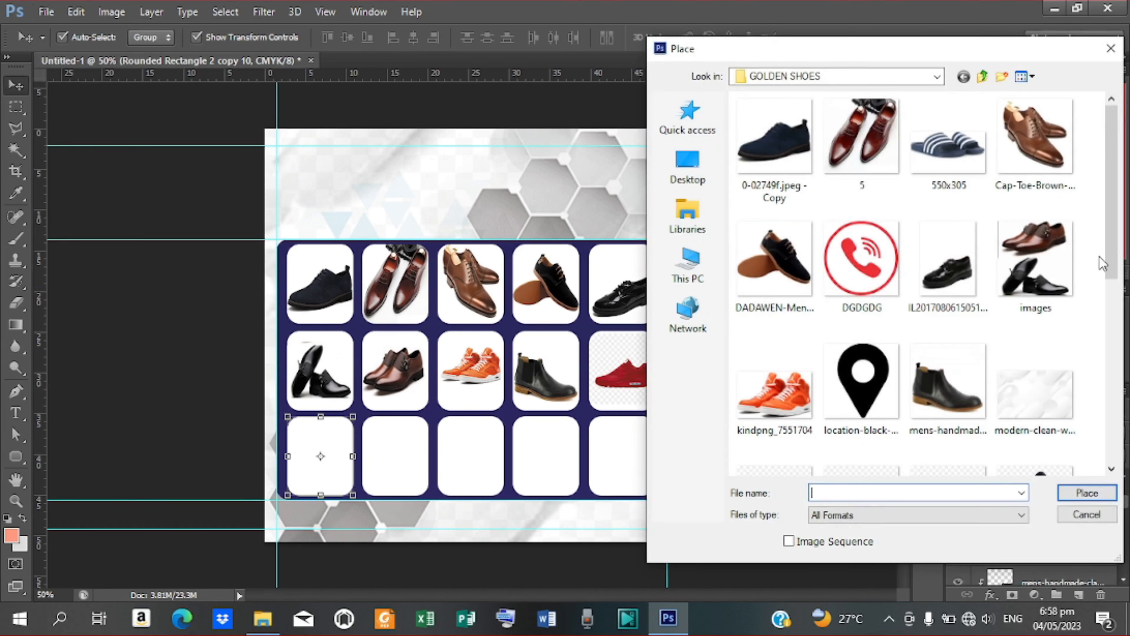
drag(1105, 263, 1101, 365)
click(862, 262)
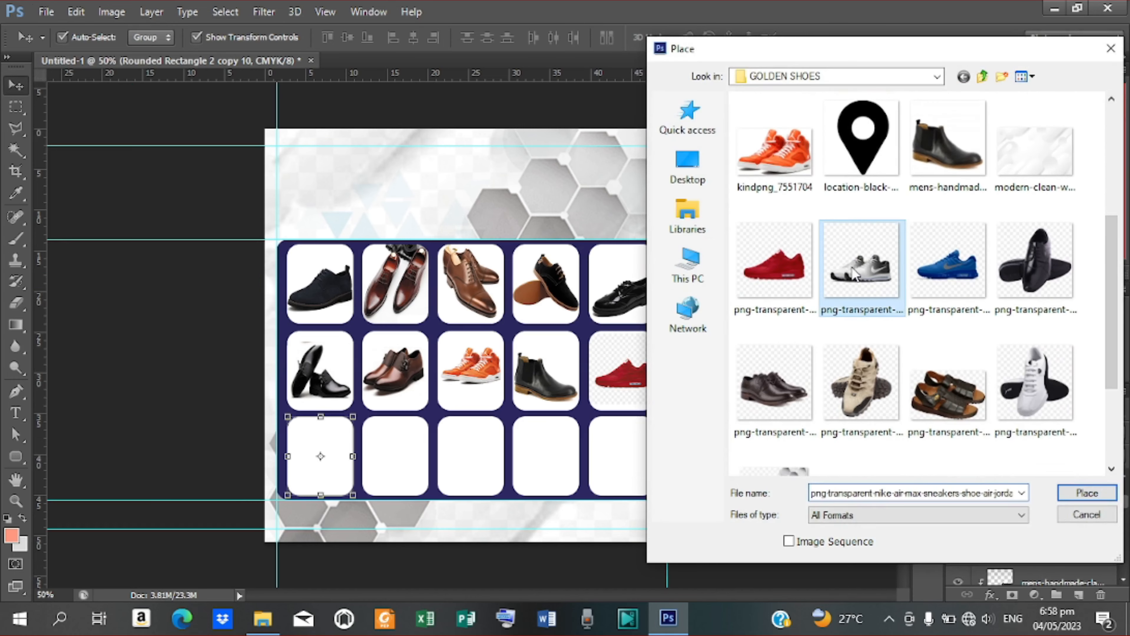
click(1087, 492)
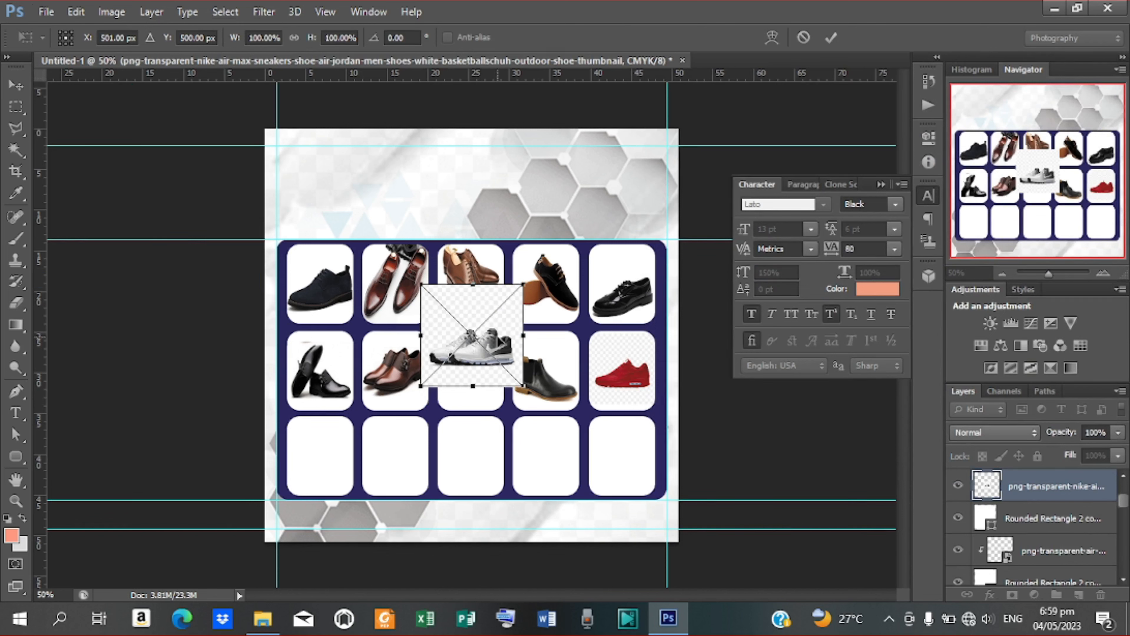
Step: Fit the white sneaker at 73.6% into the bottom-left box and clip it there
drag(524, 303, 344, 415)
drag(338, 459, 361, 494)
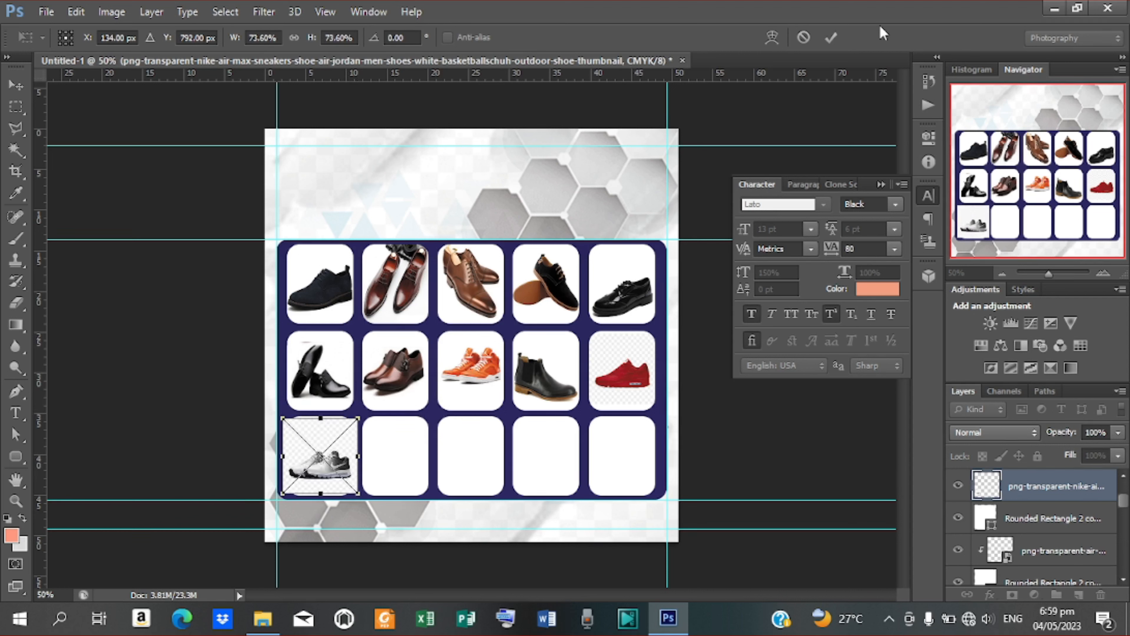
click(831, 38)
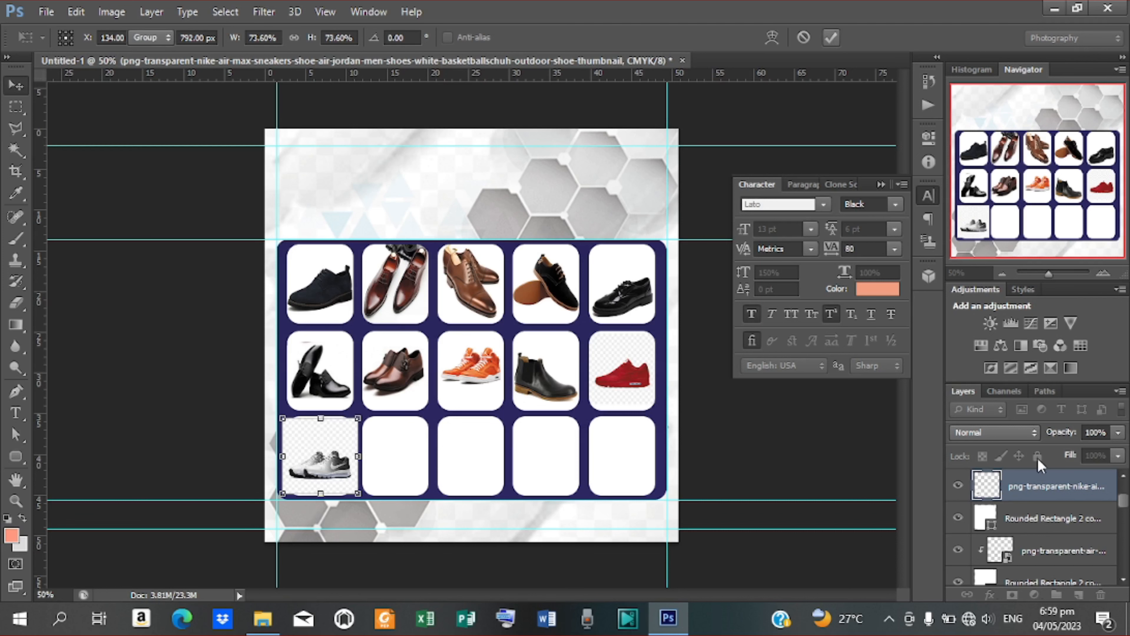
right_click(1037, 490)
click(750, 302)
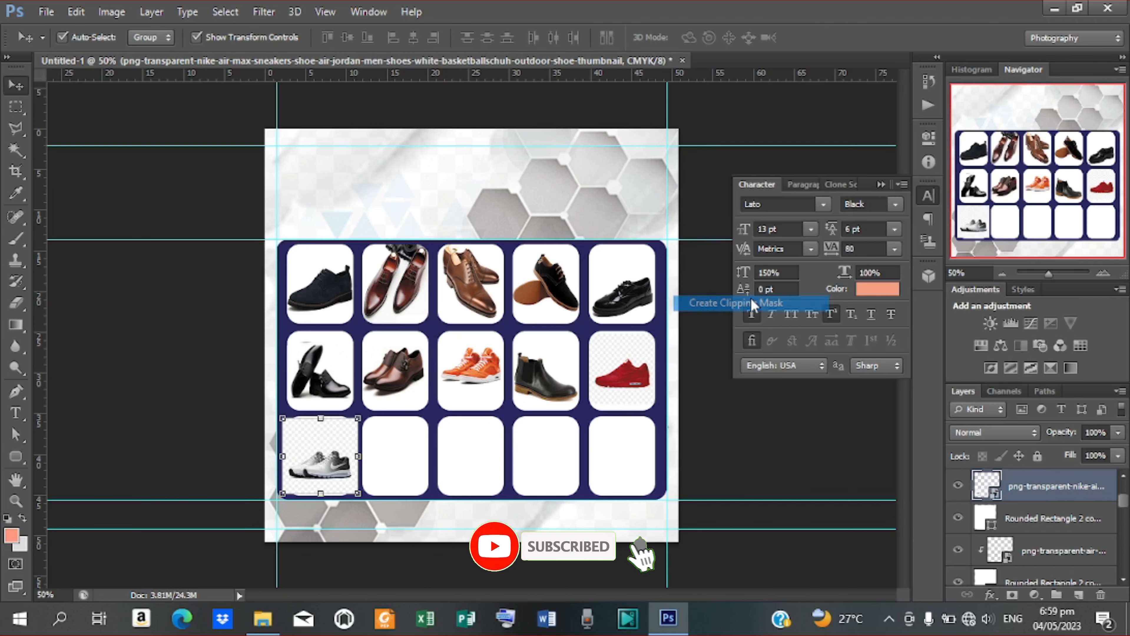
click(404, 469)
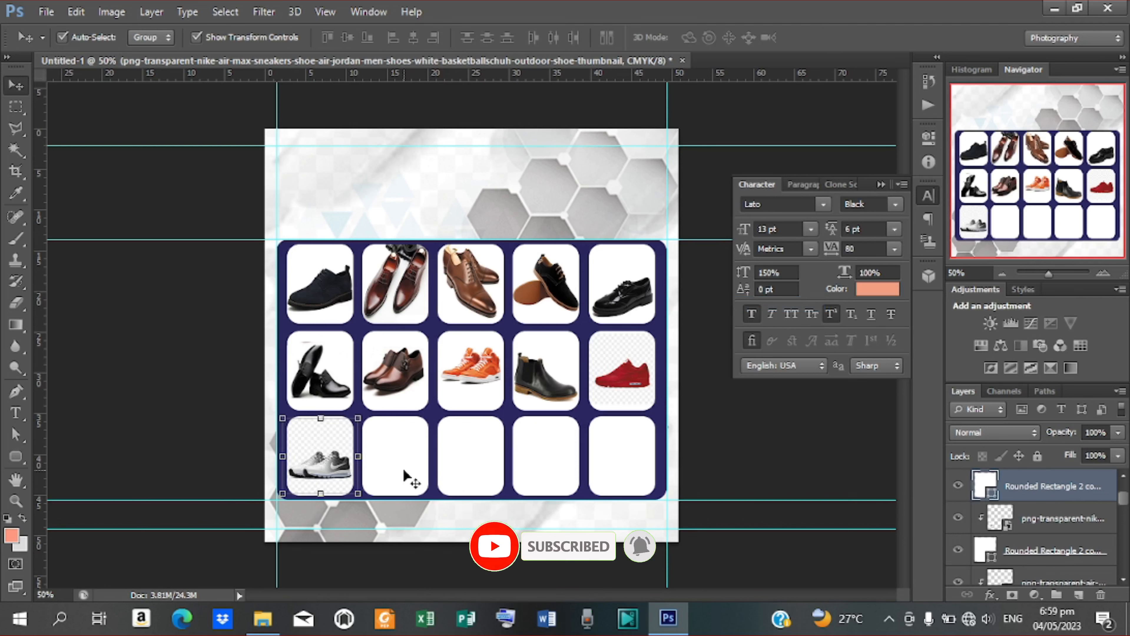
Step: Place the black leather dress-shoe PNG into the flyer
click(46, 12)
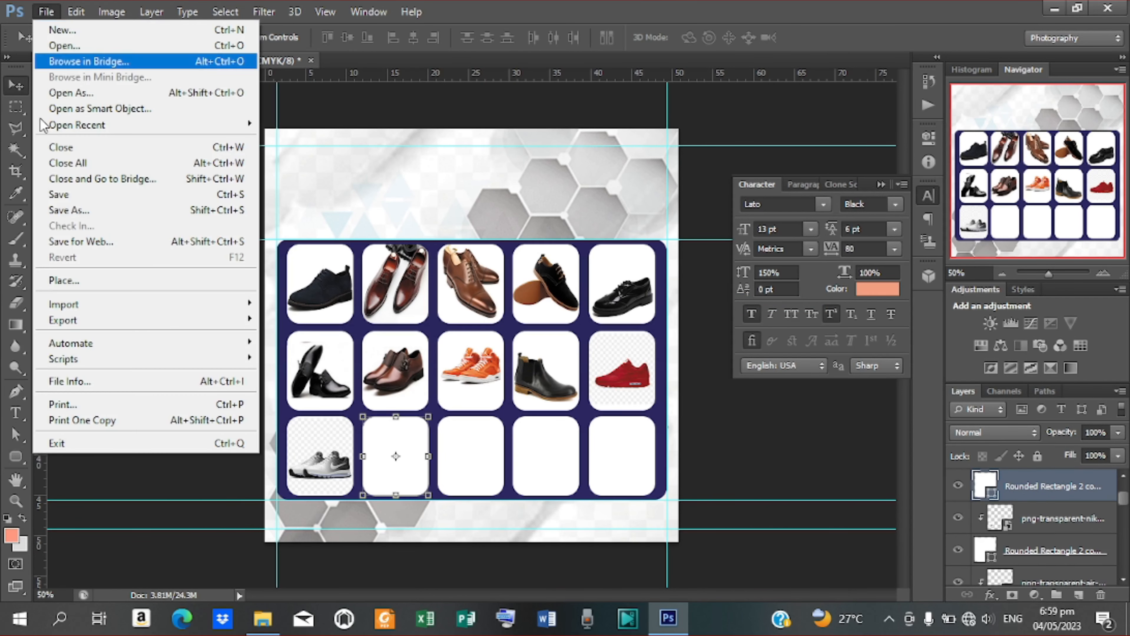
click(74, 280)
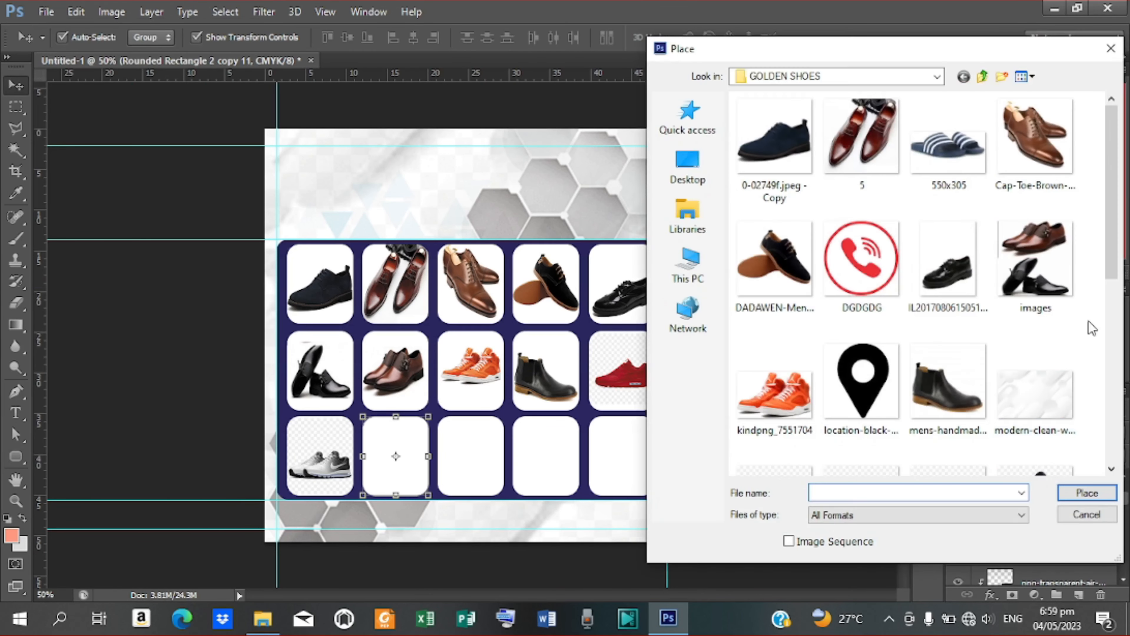
drag(1119, 201, 1122, 352)
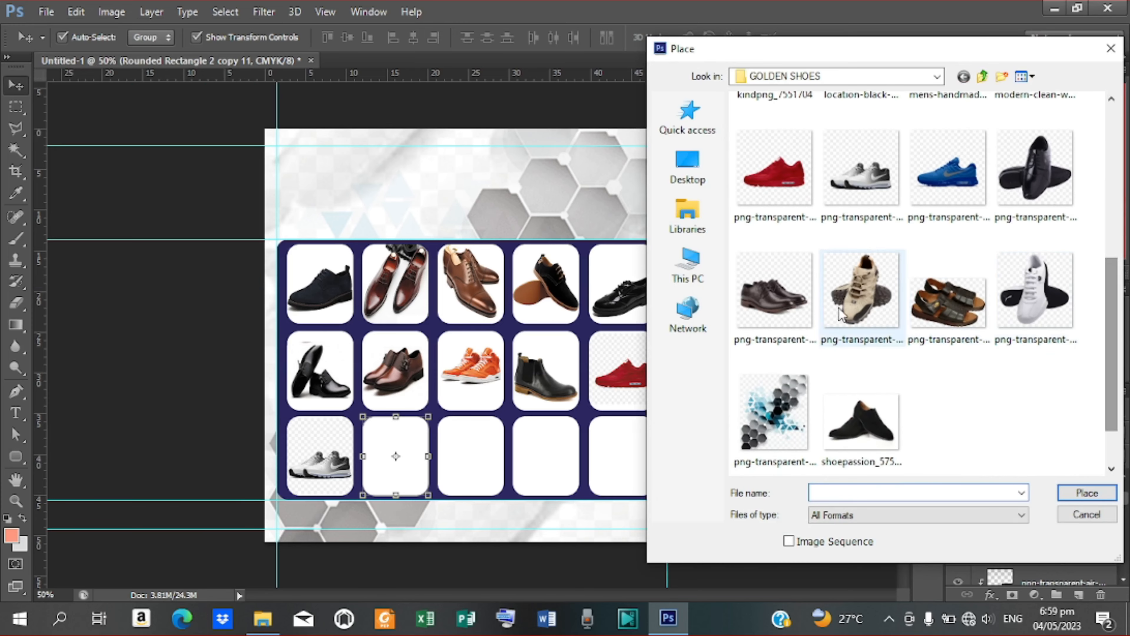
click(1043, 169)
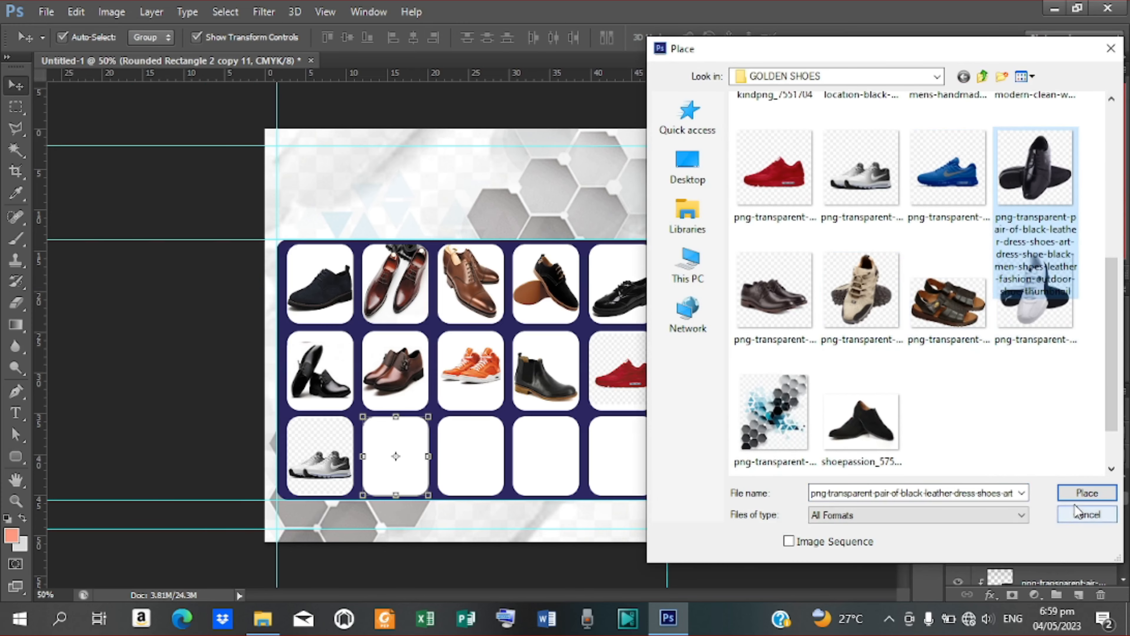
click(1085, 493)
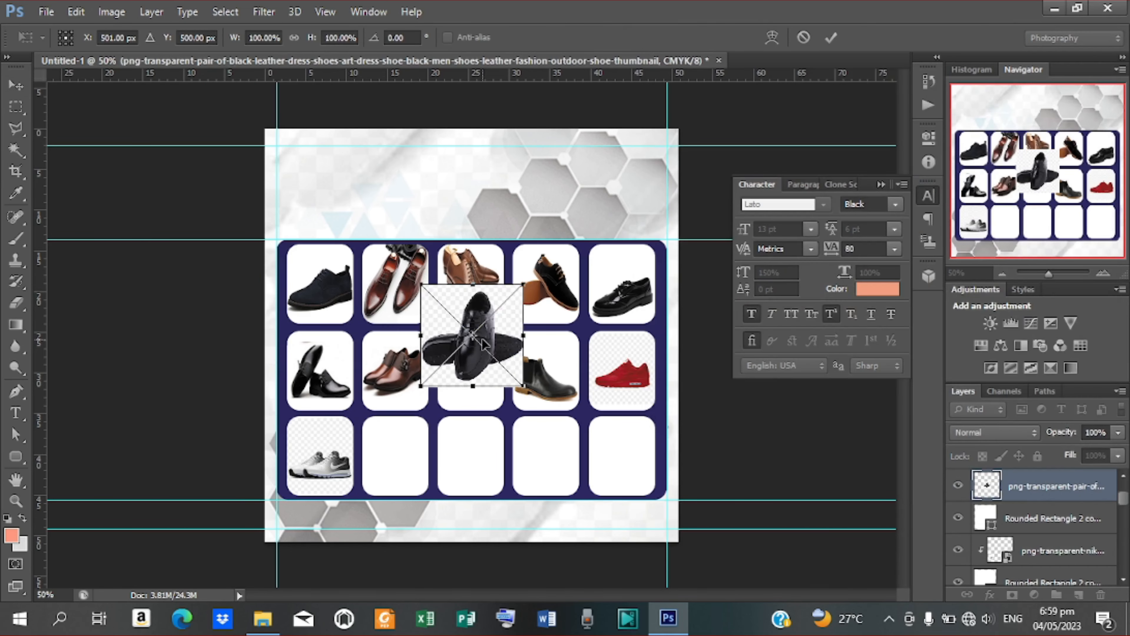
Step: Scale the dress shoe to 65.6% in the bottom row's second box, clip it, and nudge it right
drag(489, 343, 423, 455)
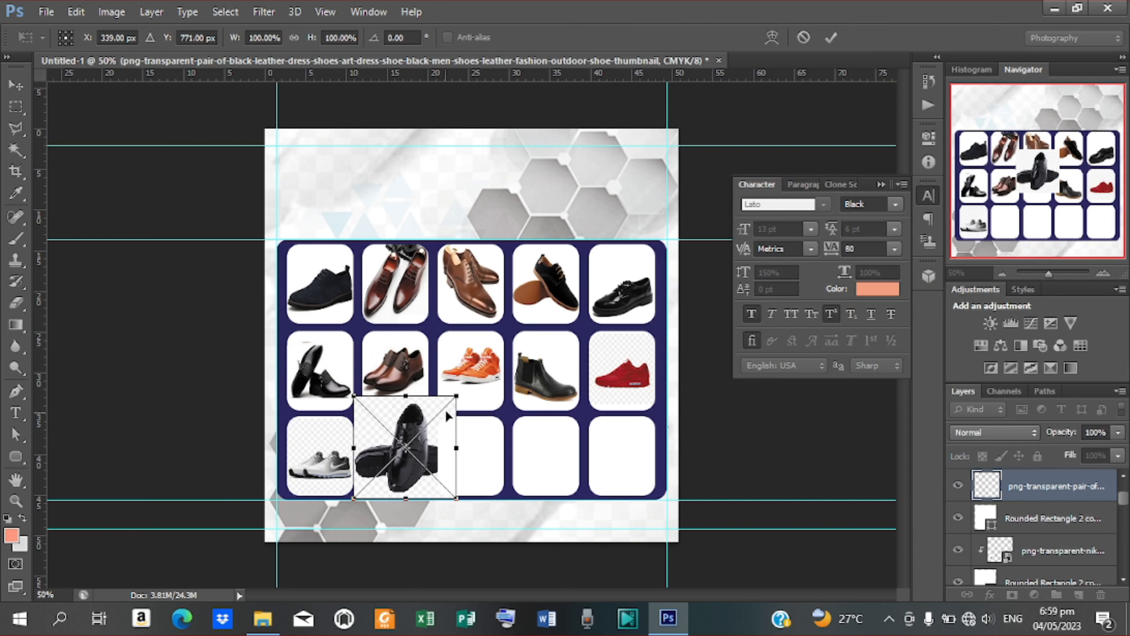
drag(457, 395, 428, 490)
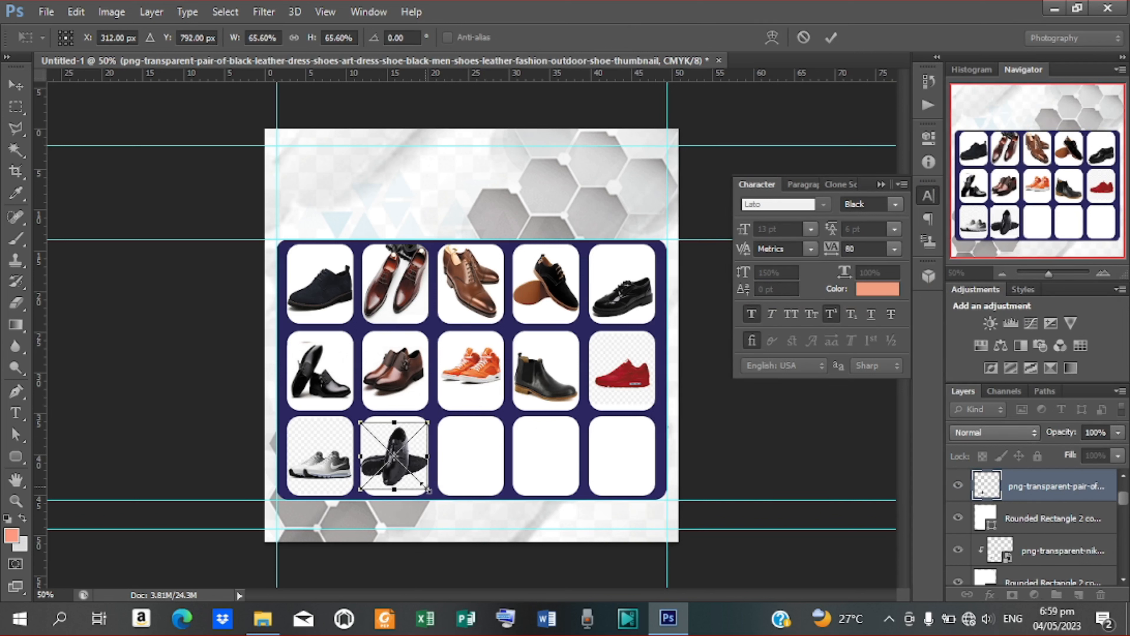
click(831, 36)
right_click(1029, 478)
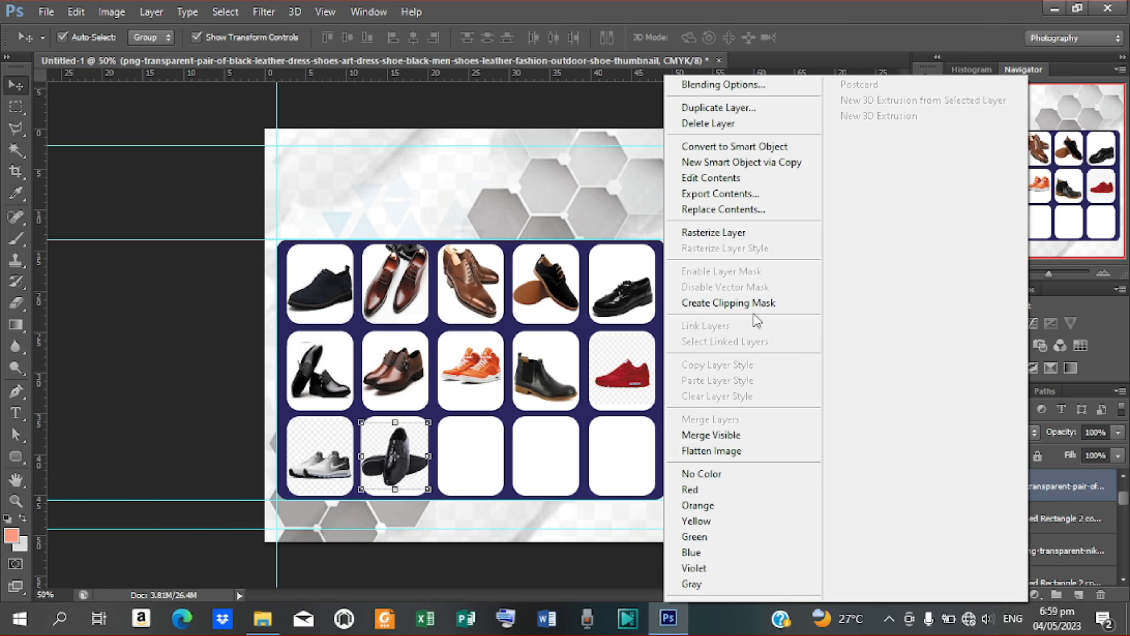
click(732, 297)
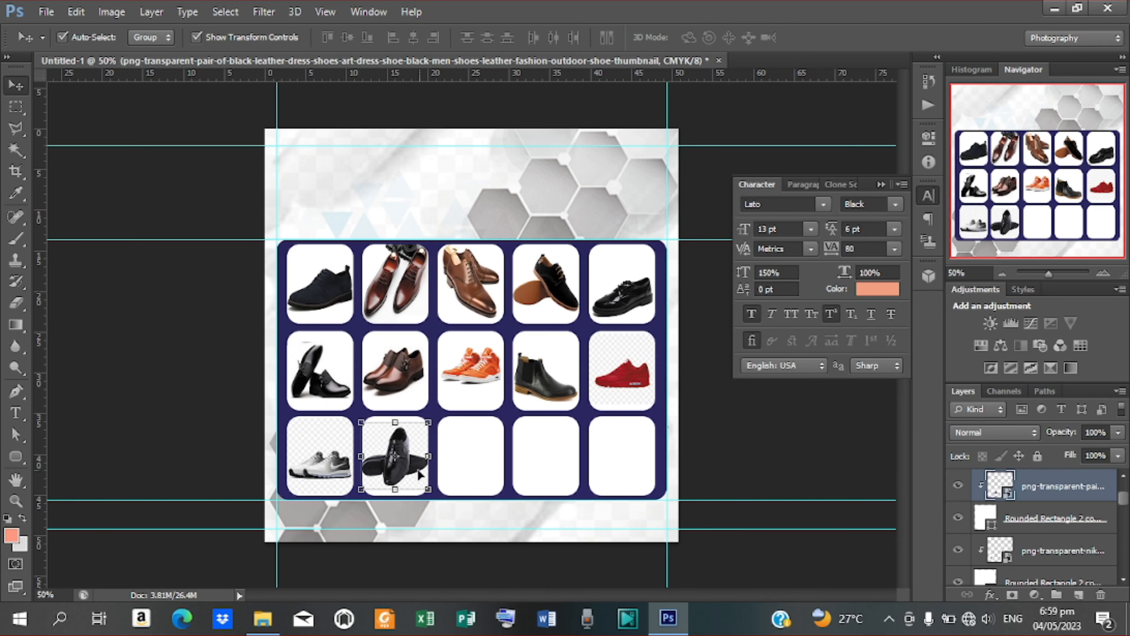
key(Right)
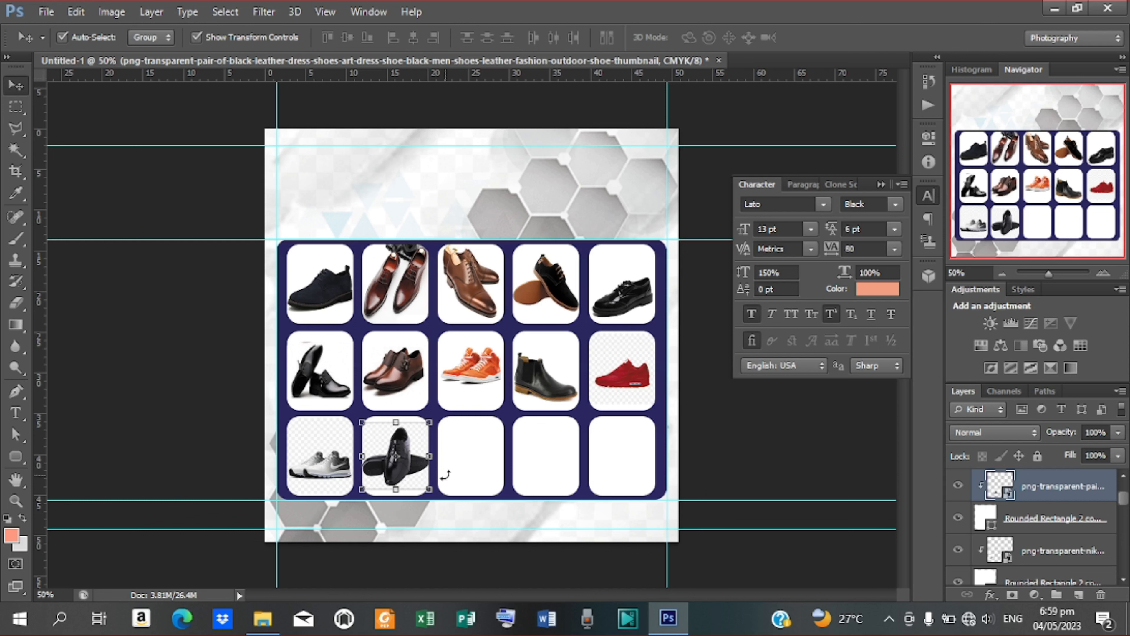
click(461, 457)
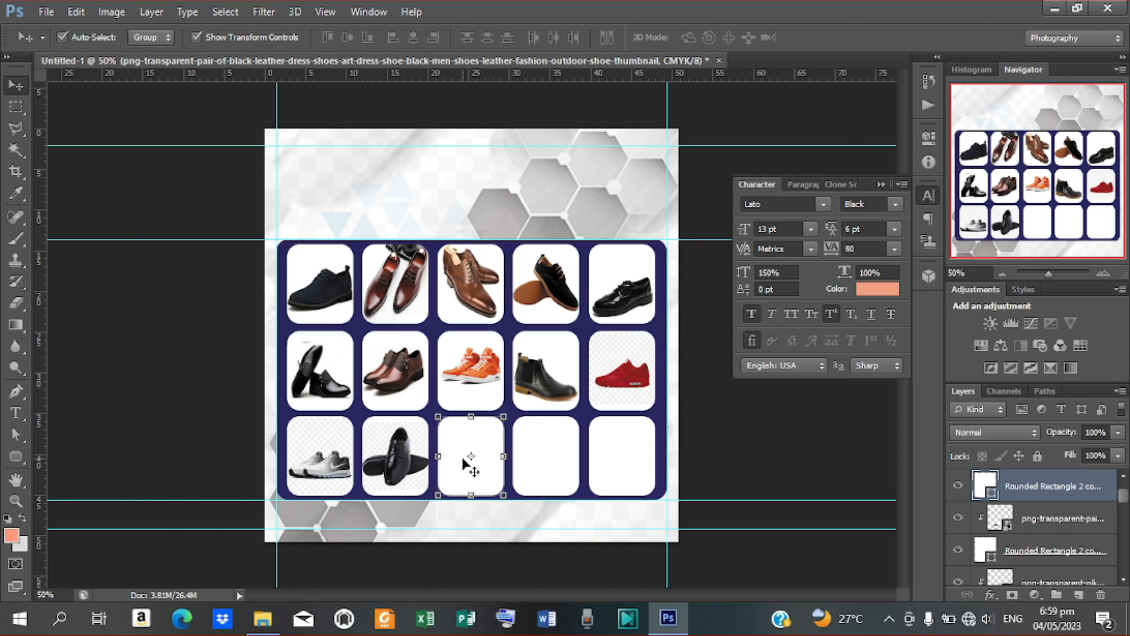
Step: Place the beige leather shoe image into the flyer
click(40, 10)
click(91, 280)
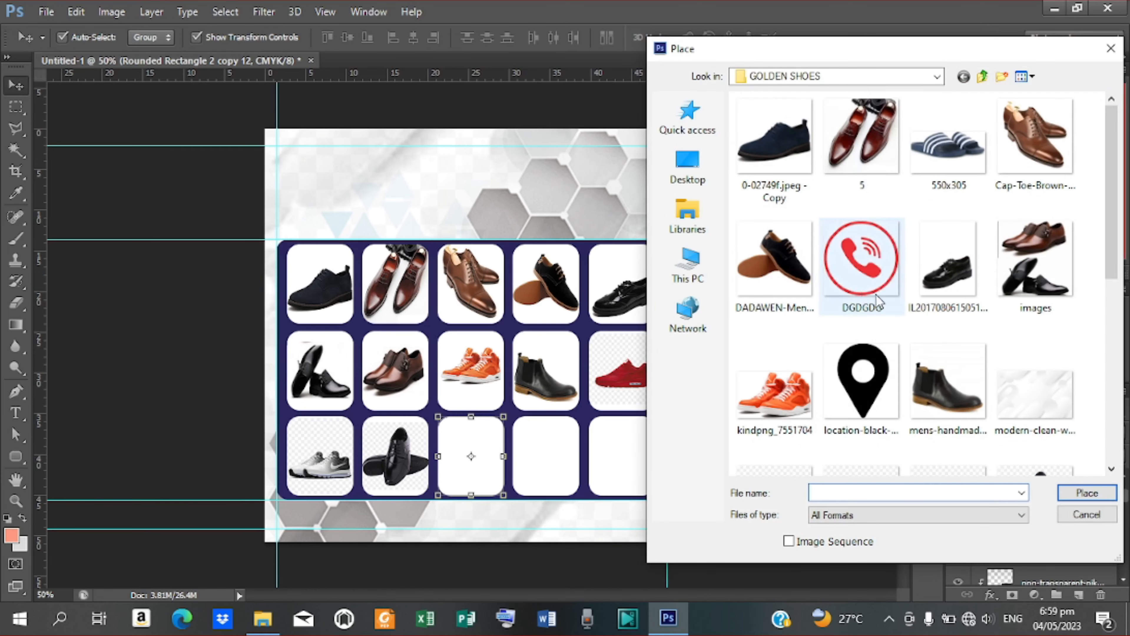
drag(1118, 209, 1107, 391)
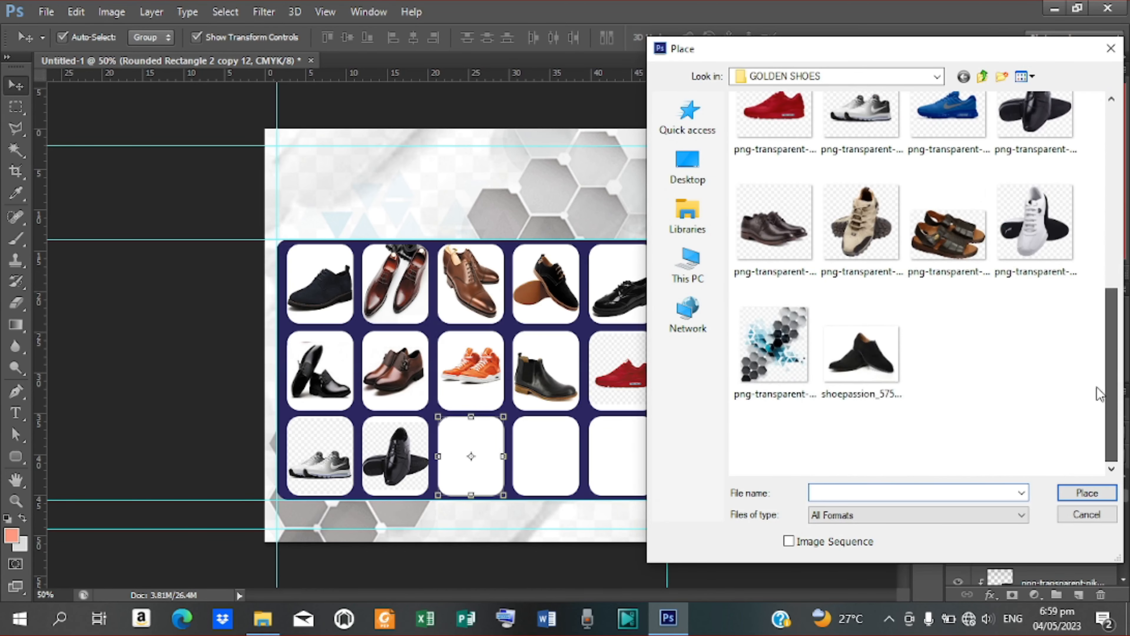
click(868, 244)
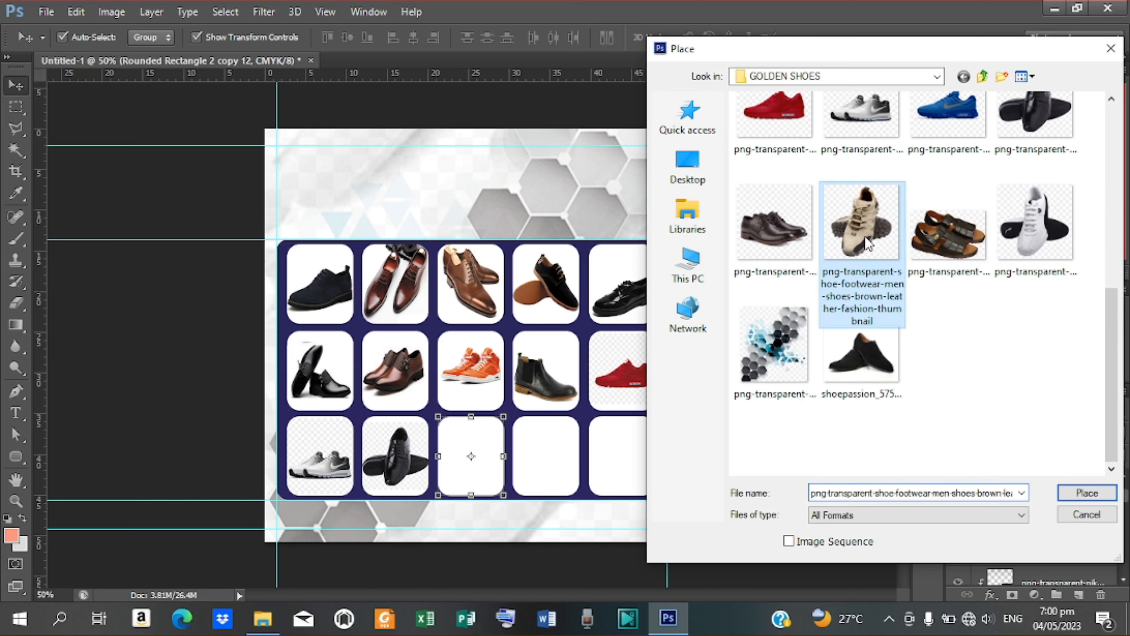
click(1086, 494)
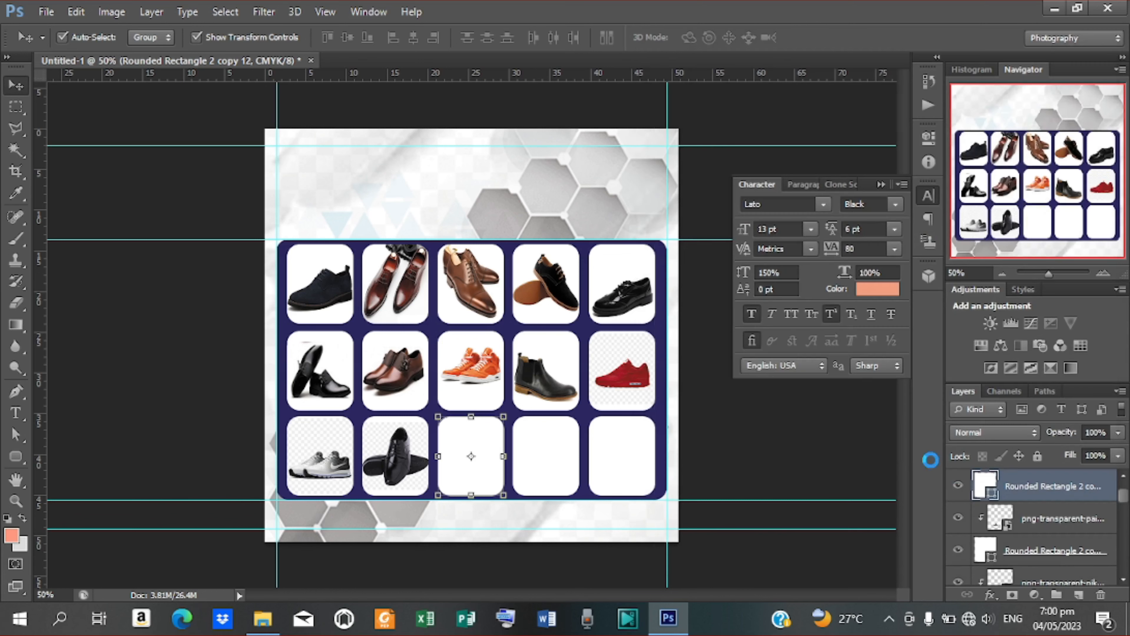
Step: Shrink the beige shoe to 69.6%, position it in the third bottom box, and clip it
drag(492, 355, 492, 463)
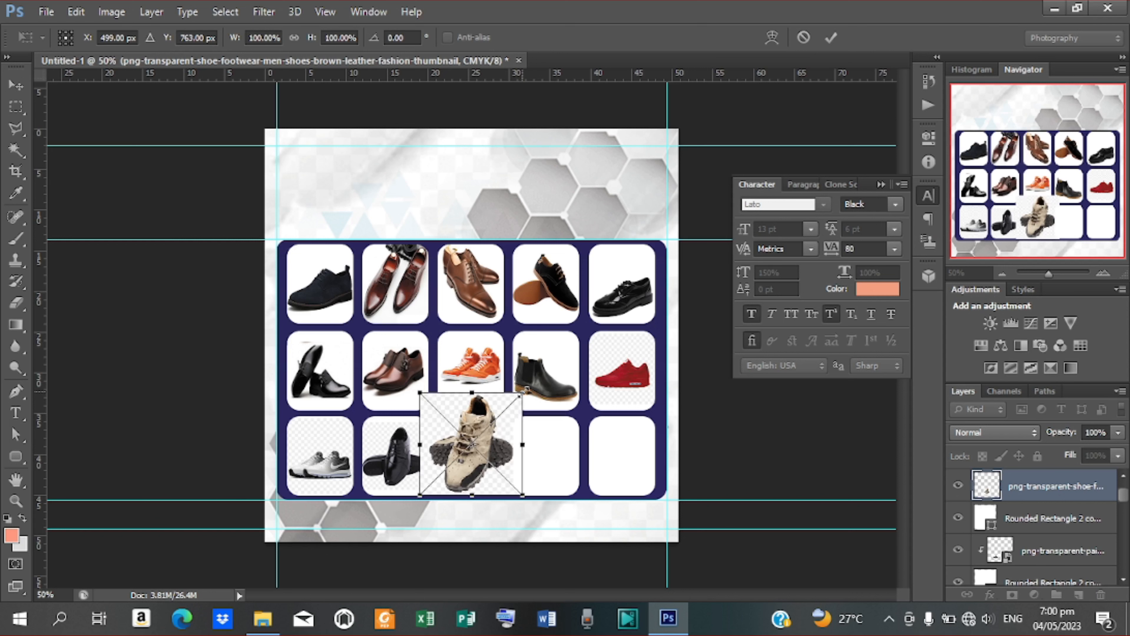
drag(524, 390, 510, 409)
drag(493, 449, 493, 464)
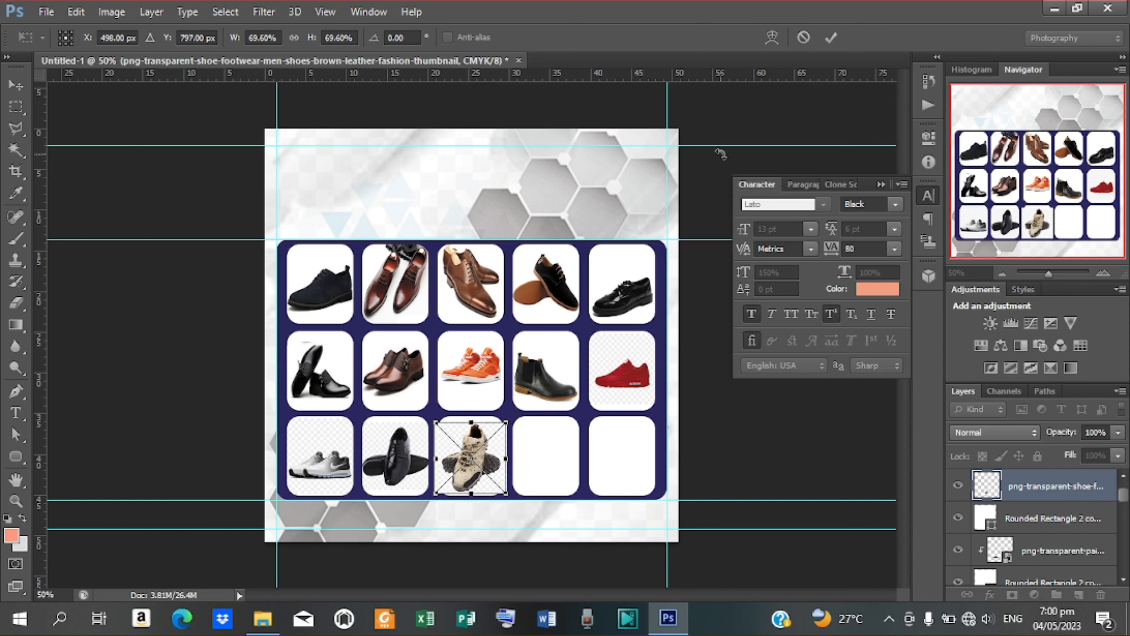
click(828, 39)
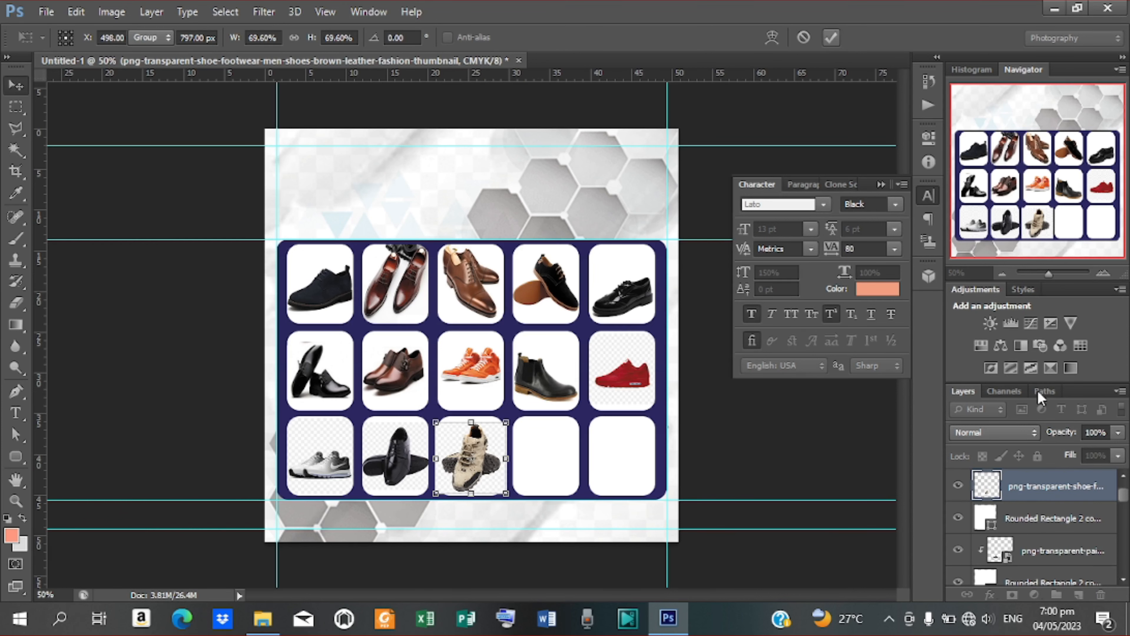
right_click(1037, 483)
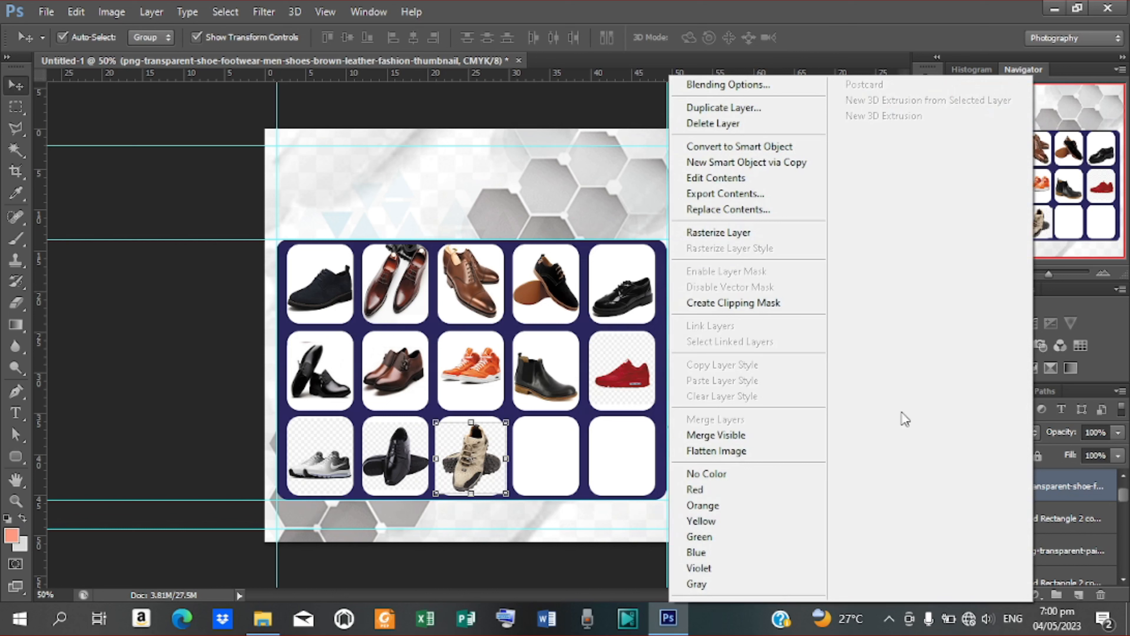
click(780, 306)
Step: With the fourth bottom-row box selected, place the png-transparent-sneakers-shoe-puma-oakley image
click(548, 446)
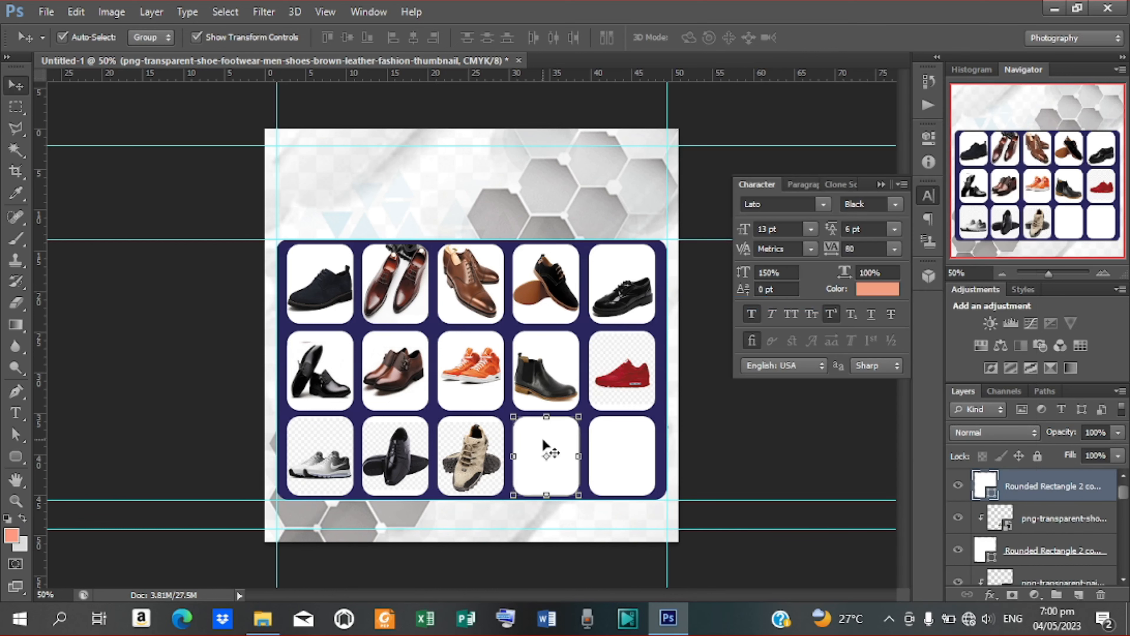
click(45, 11)
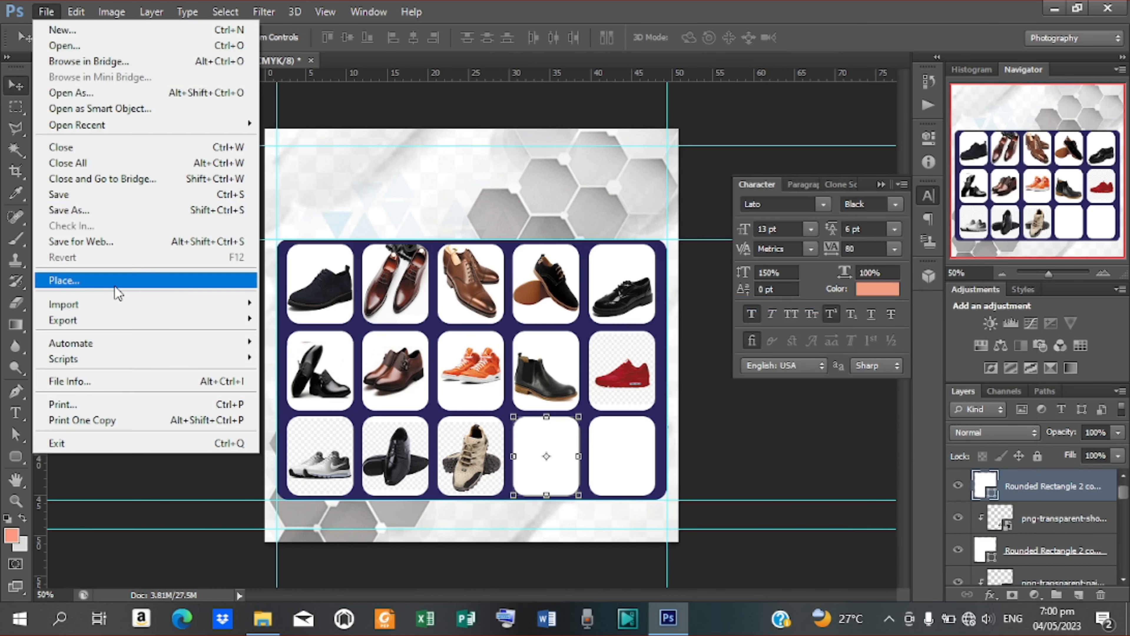
click(117, 280)
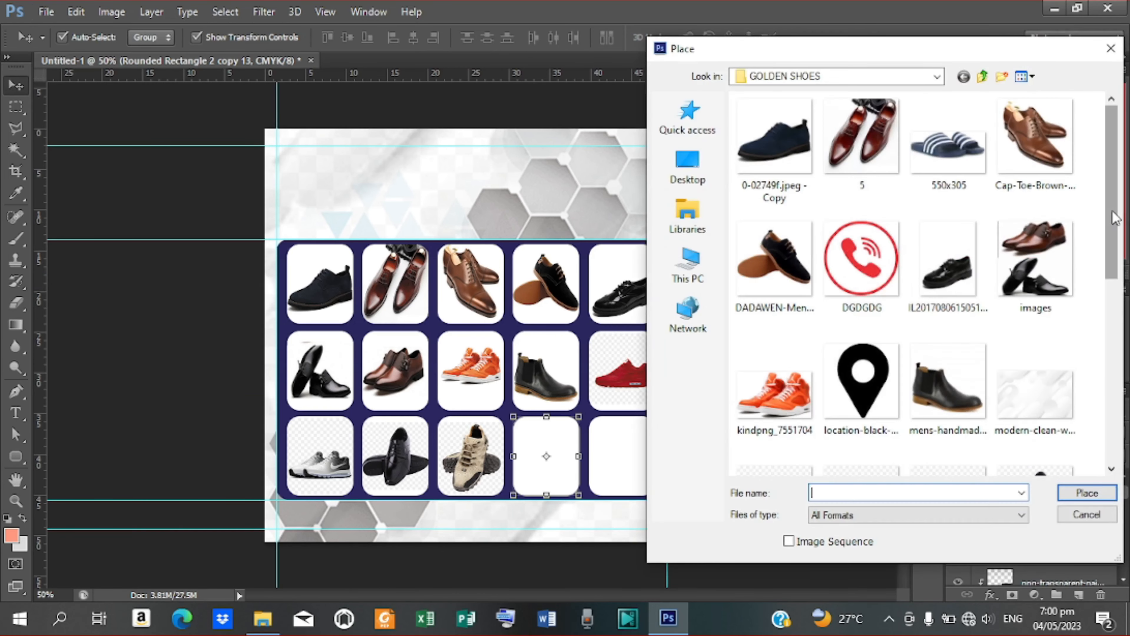
drag(1113, 218, 1112, 394)
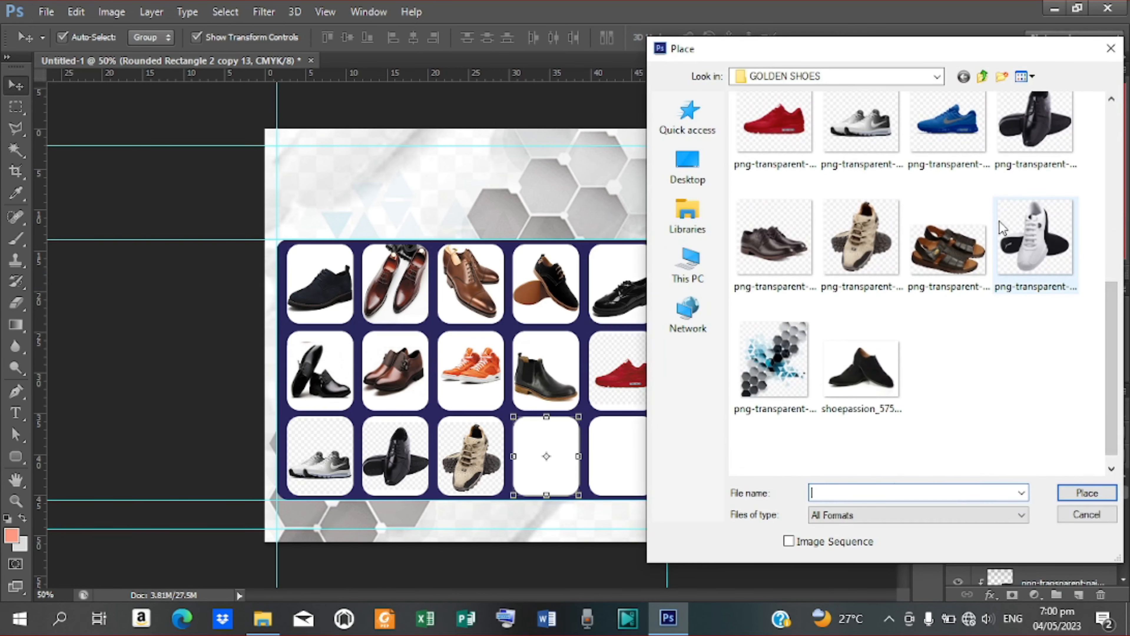
click(1039, 236)
click(1087, 493)
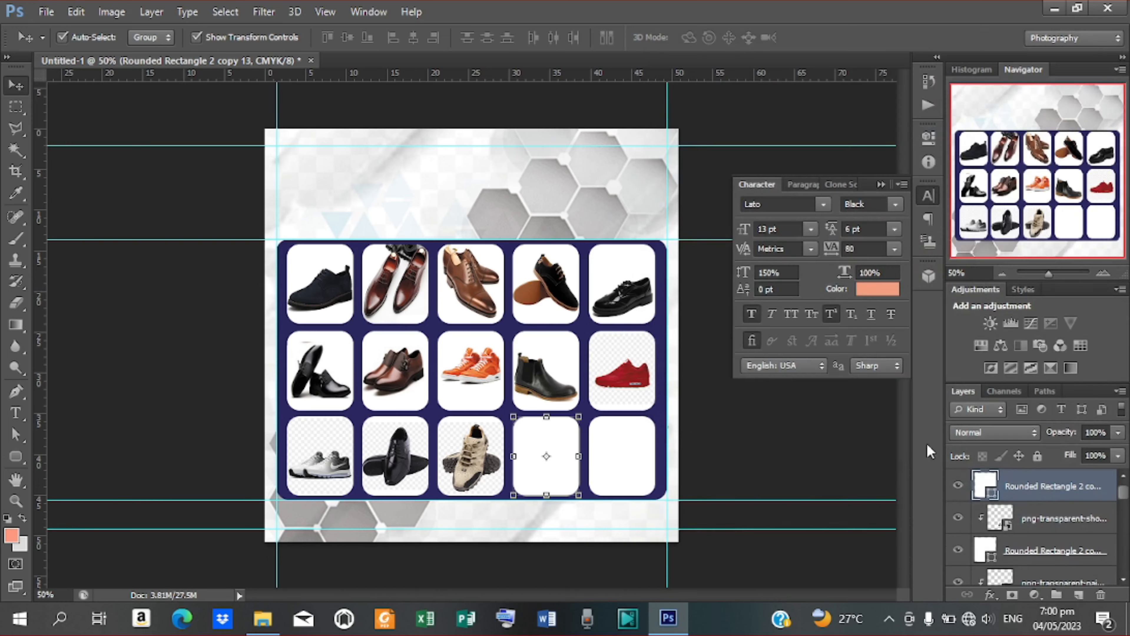
Step: Scale the white sneaker to 64.8% over the fourth box and clip it there
drag(497, 340, 565, 455)
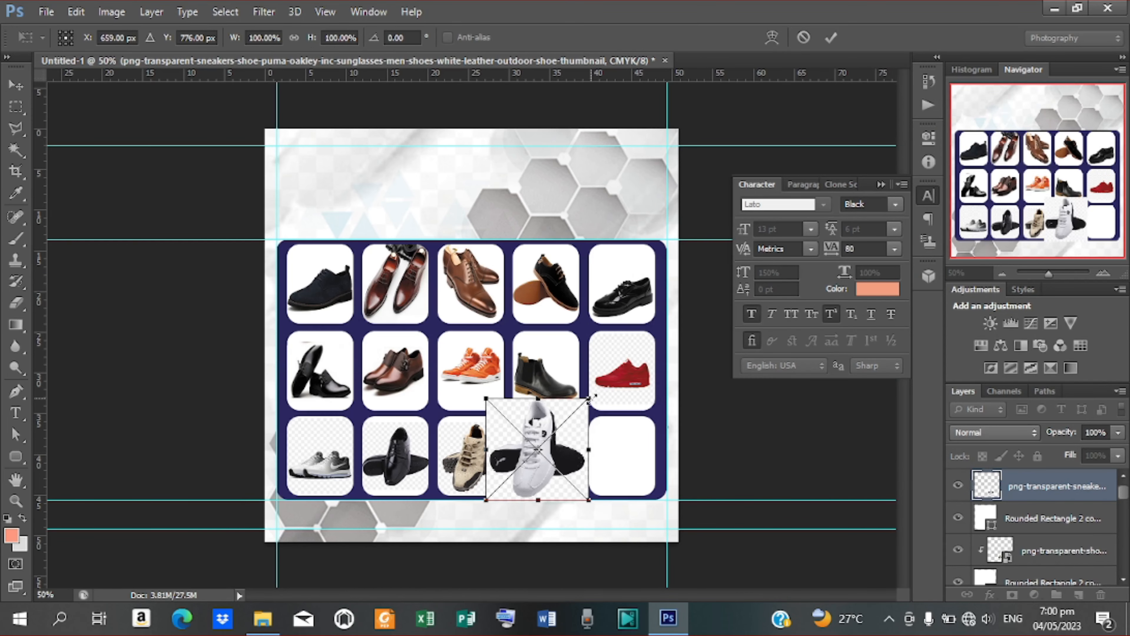
drag(588, 397, 549, 456)
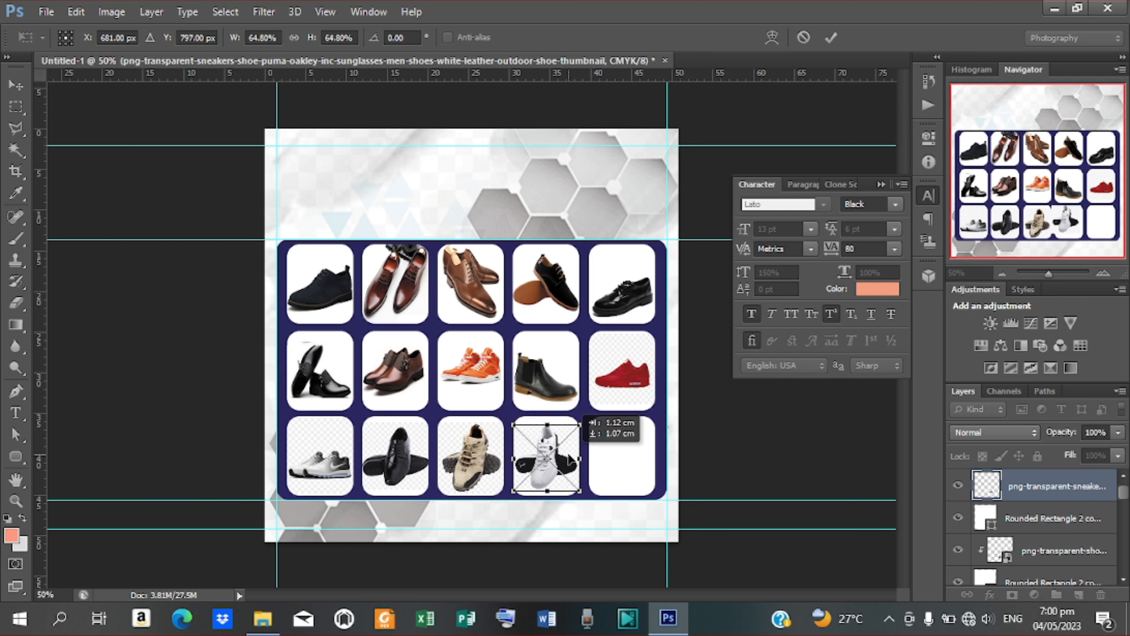
click(831, 37)
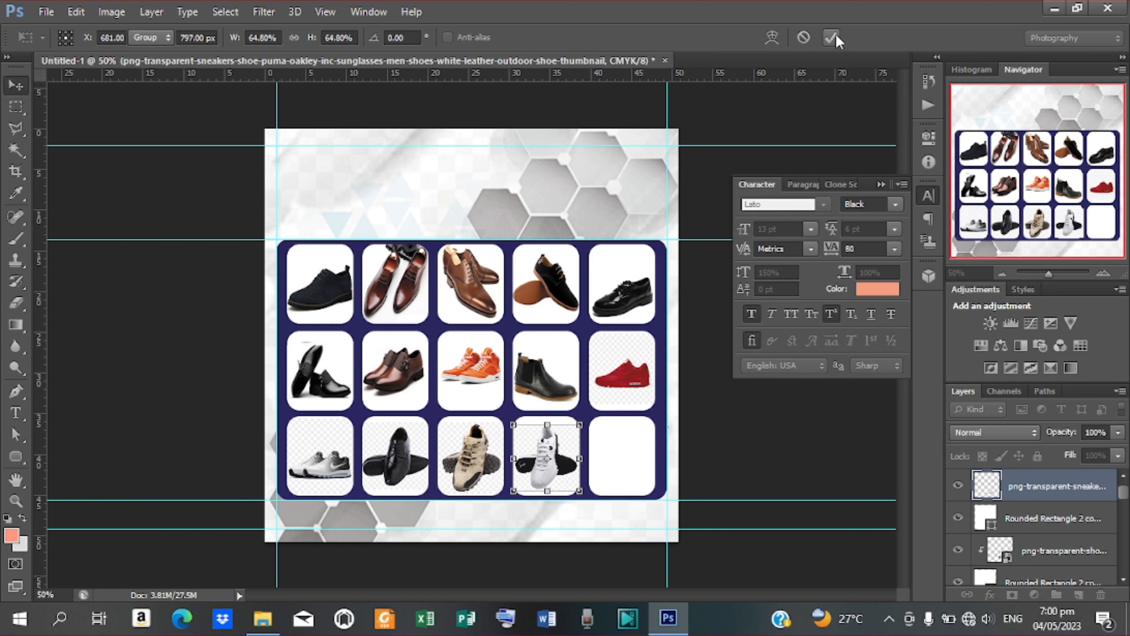
right_click(1016, 485)
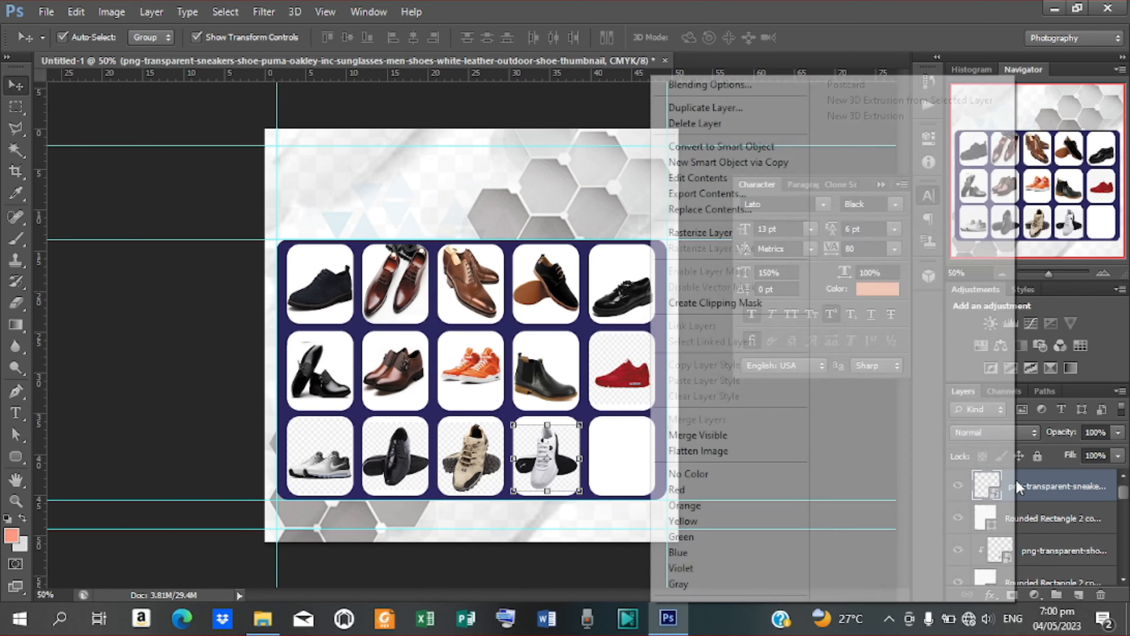
click(759, 306)
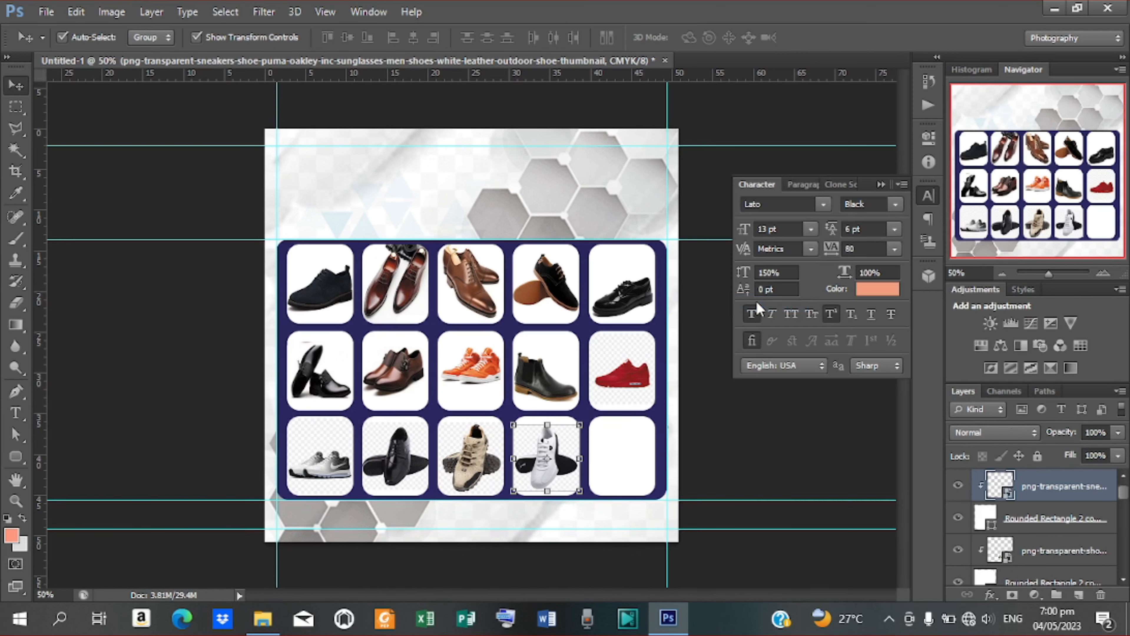
click(616, 446)
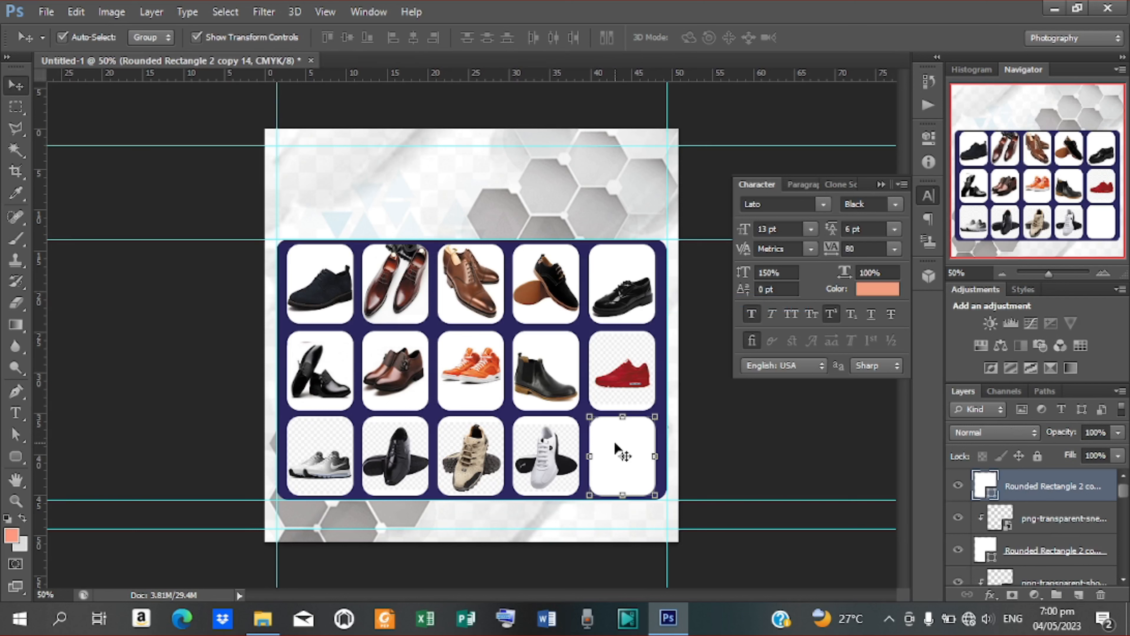
Step: Place the shoepassion_575-base black shoe image into the flyer
click(46, 12)
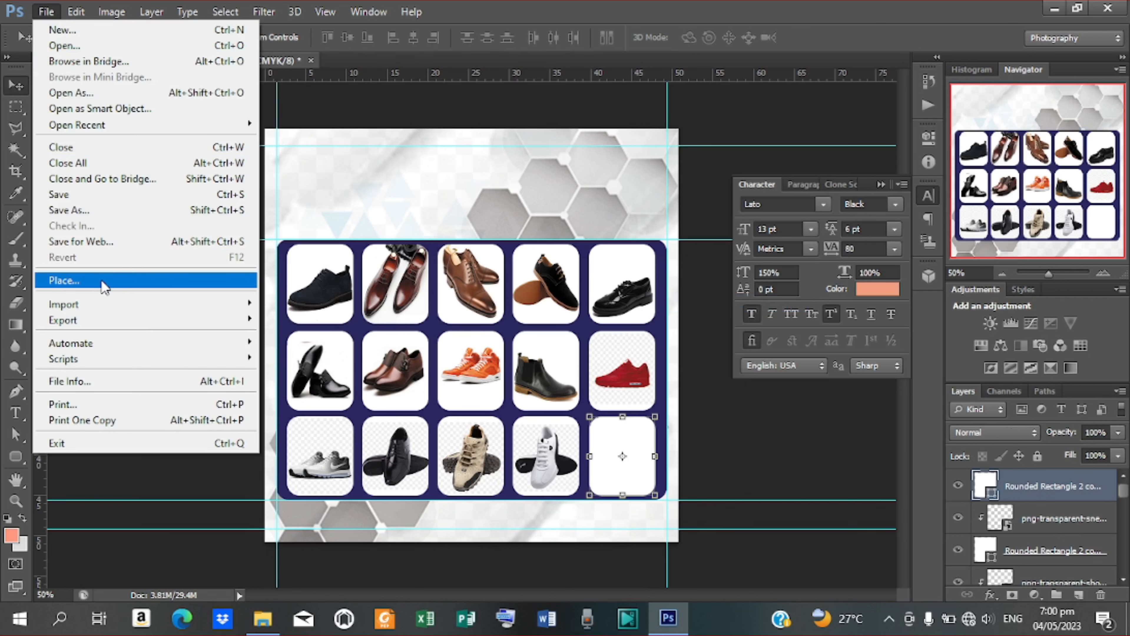
click(115, 280)
drag(1106, 242, 1109, 425)
click(881, 365)
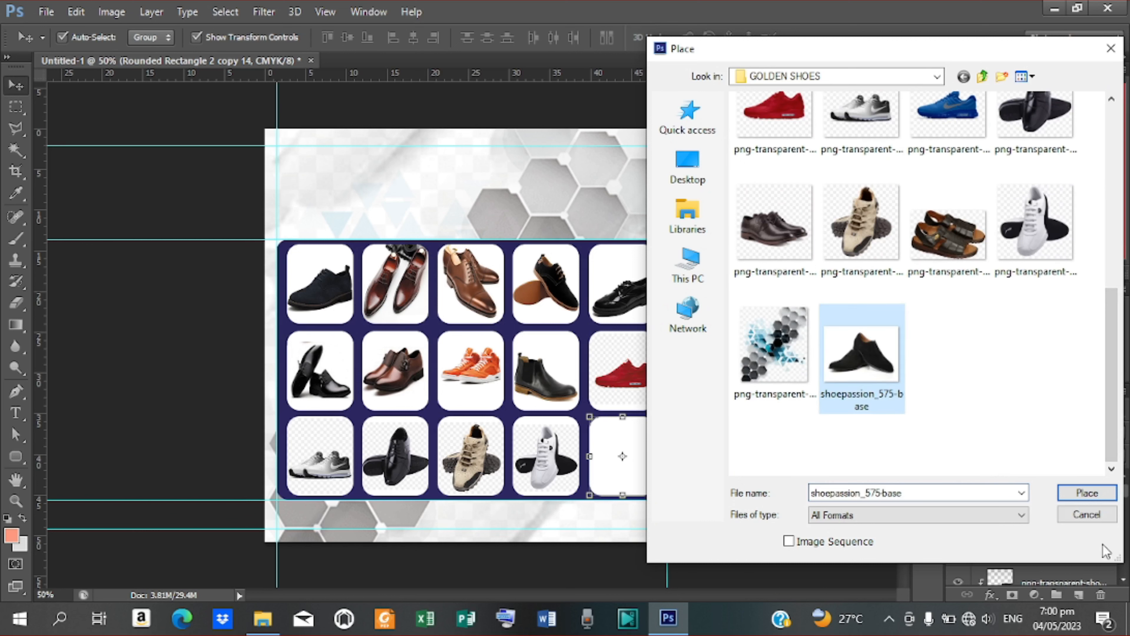
click(1085, 494)
Step: Shrink the black shoe into the bottom-right box, clip it, and deselect the layer
drag(500, 332, 651, 435)
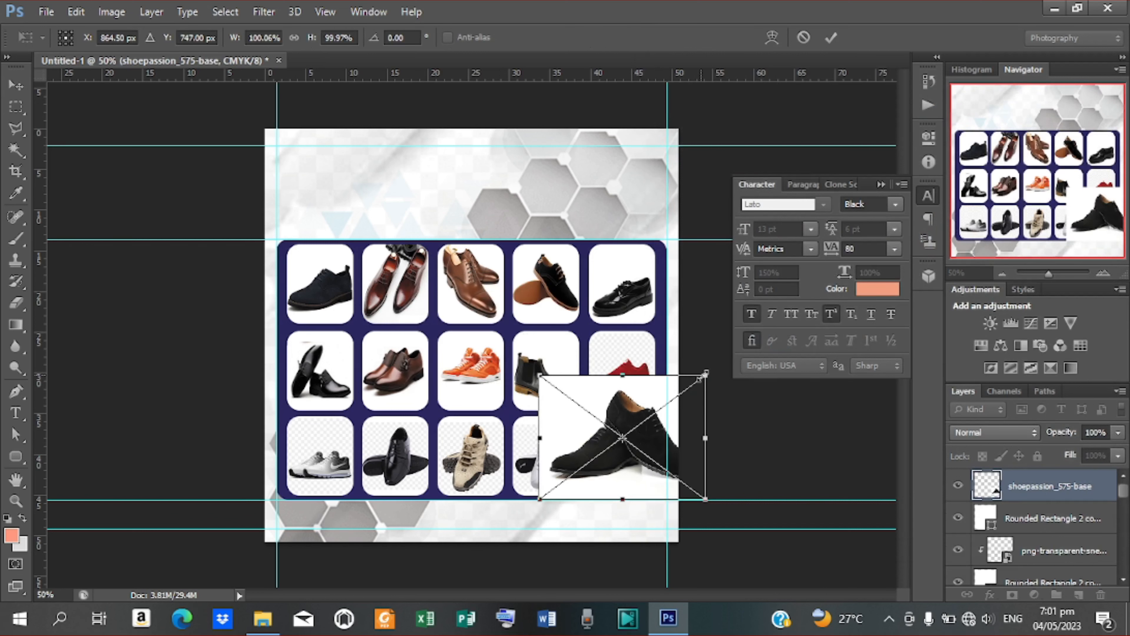
drag(707, 371, 662, 489)
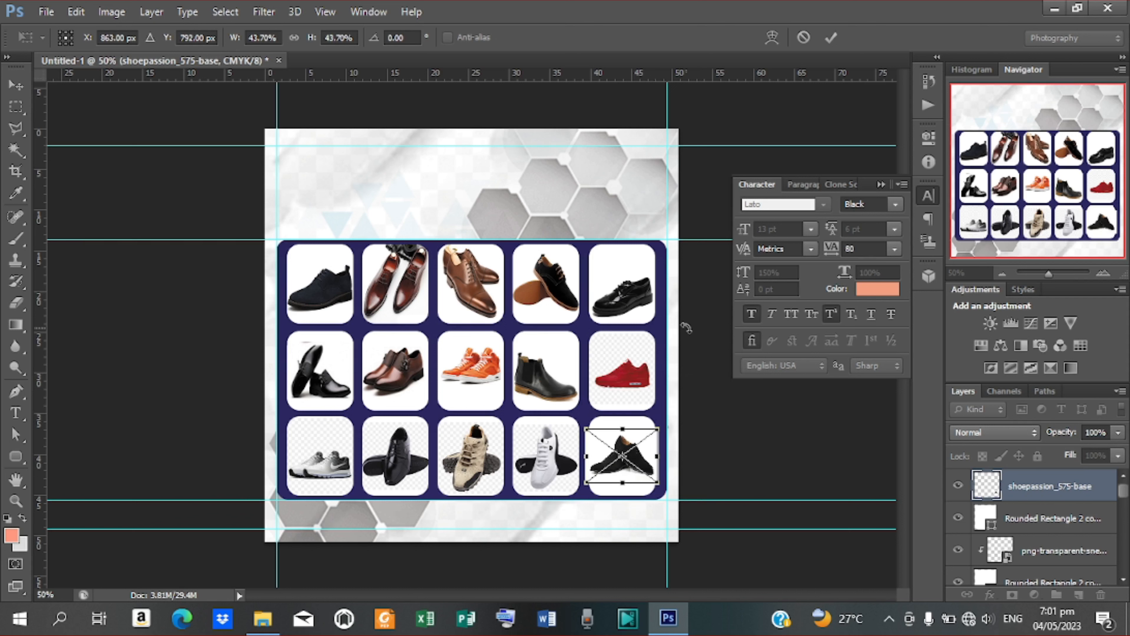
click(831, 36)
right_click(1044, 482)
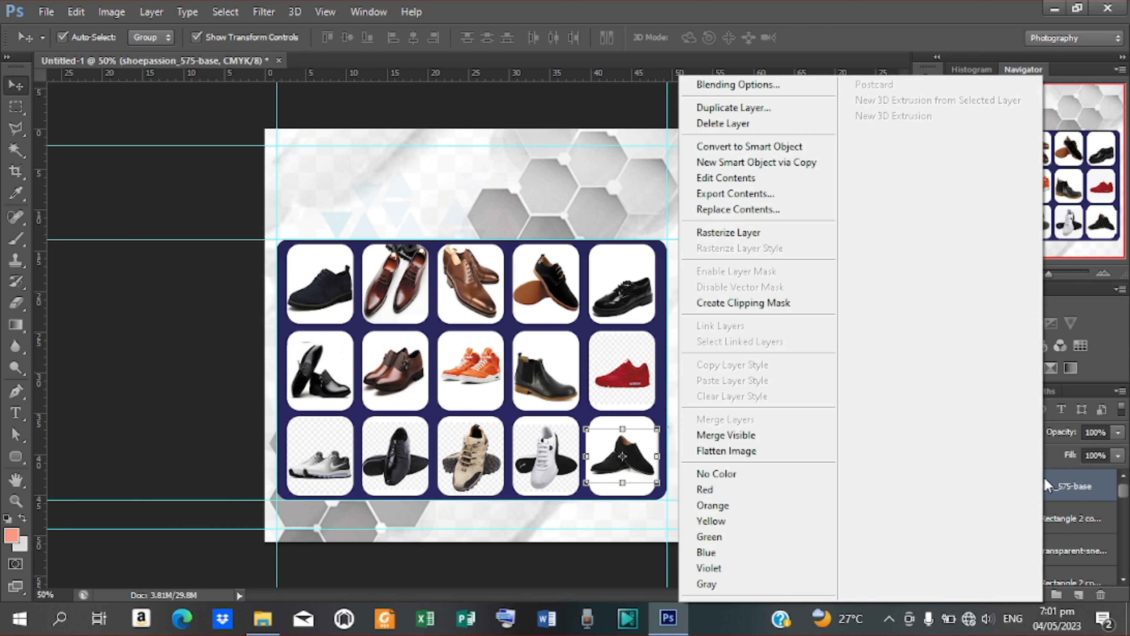
click(772, 301)
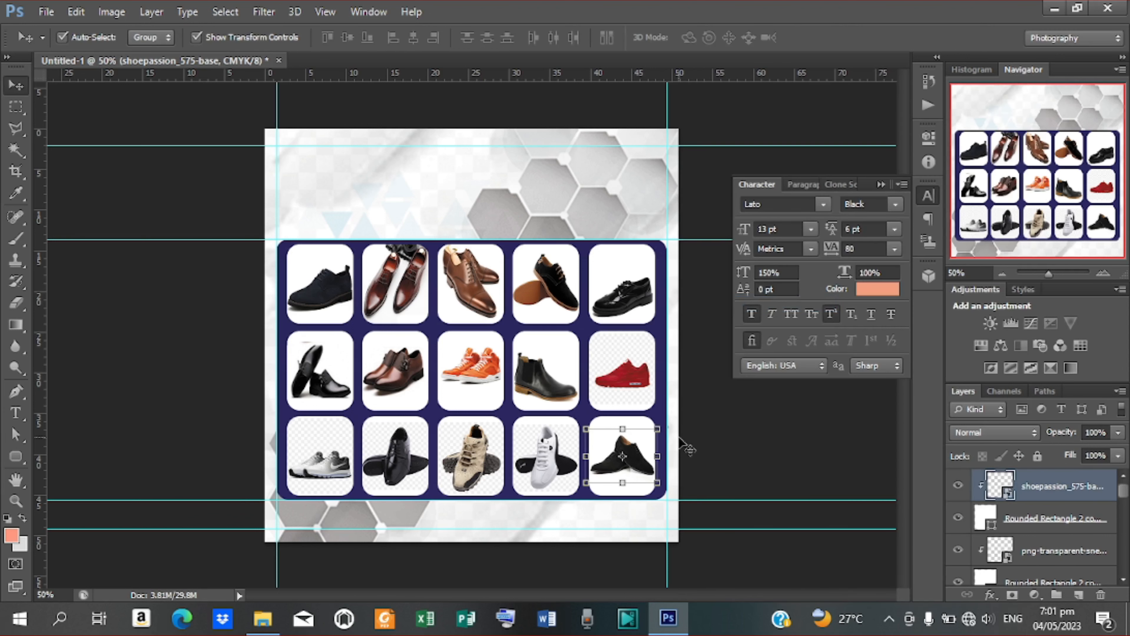
click(729, 461)
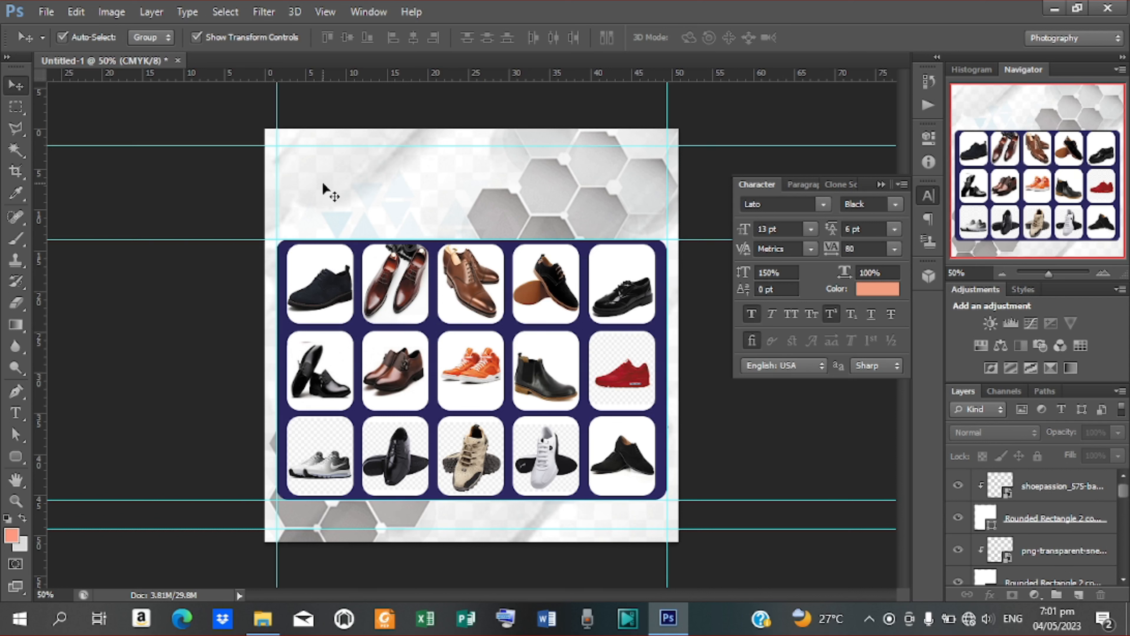
Step: Choose the Horizontal Type Tool and start empty text Layer 2 in the flyer's upper-left area
key(t)
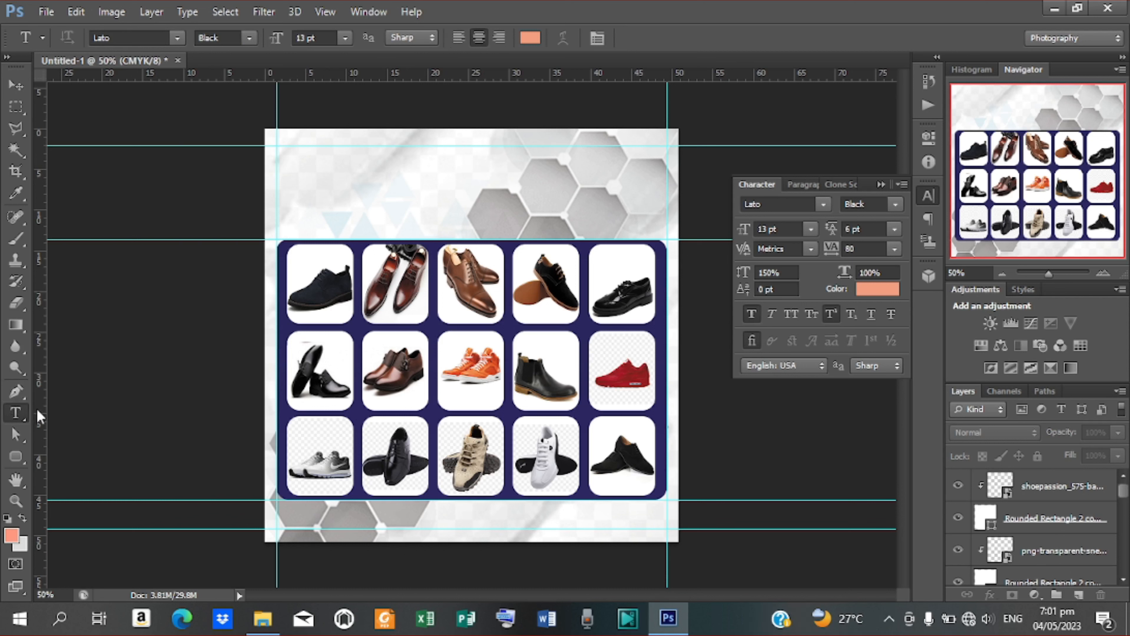
right_click(15, 419)
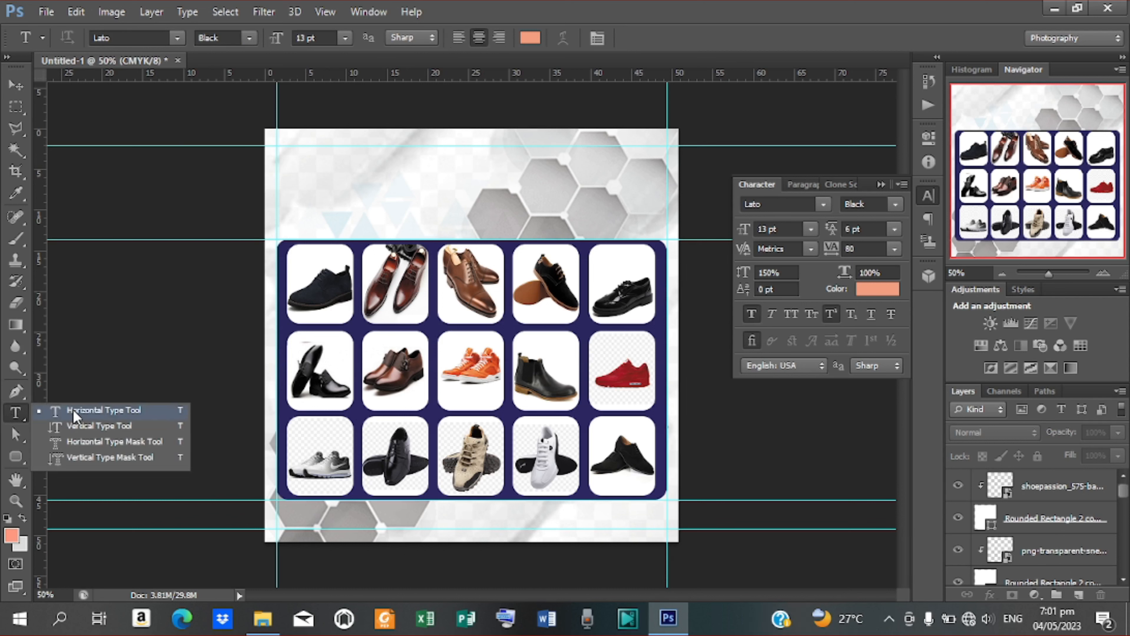
click(16, 413)
right_click(16, 417)
click(102, 410)
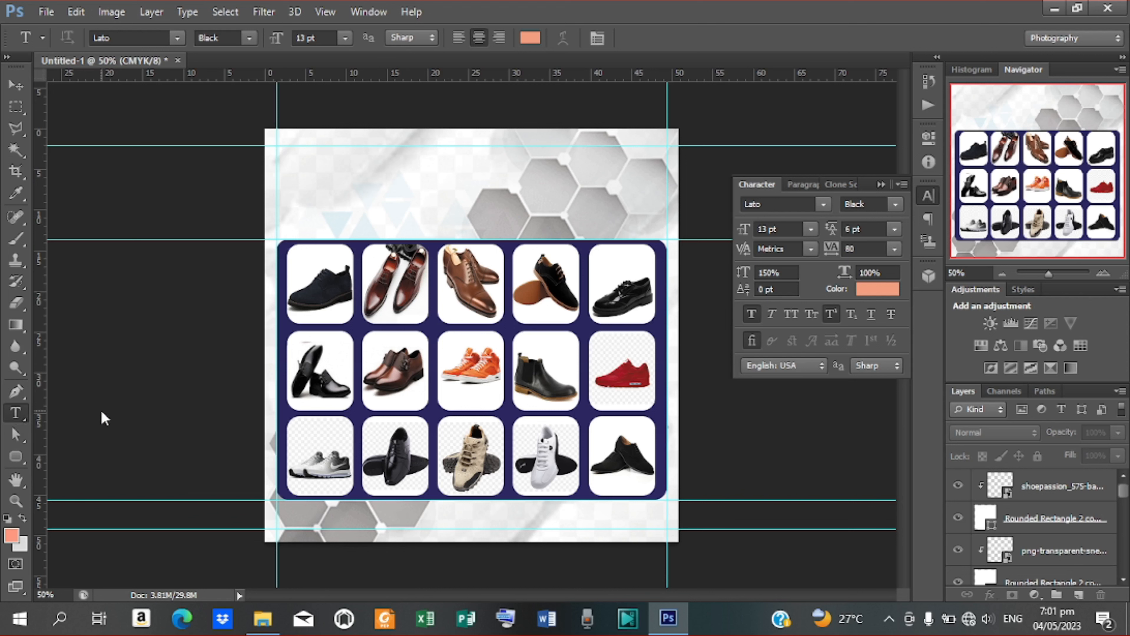
click(352, 184)
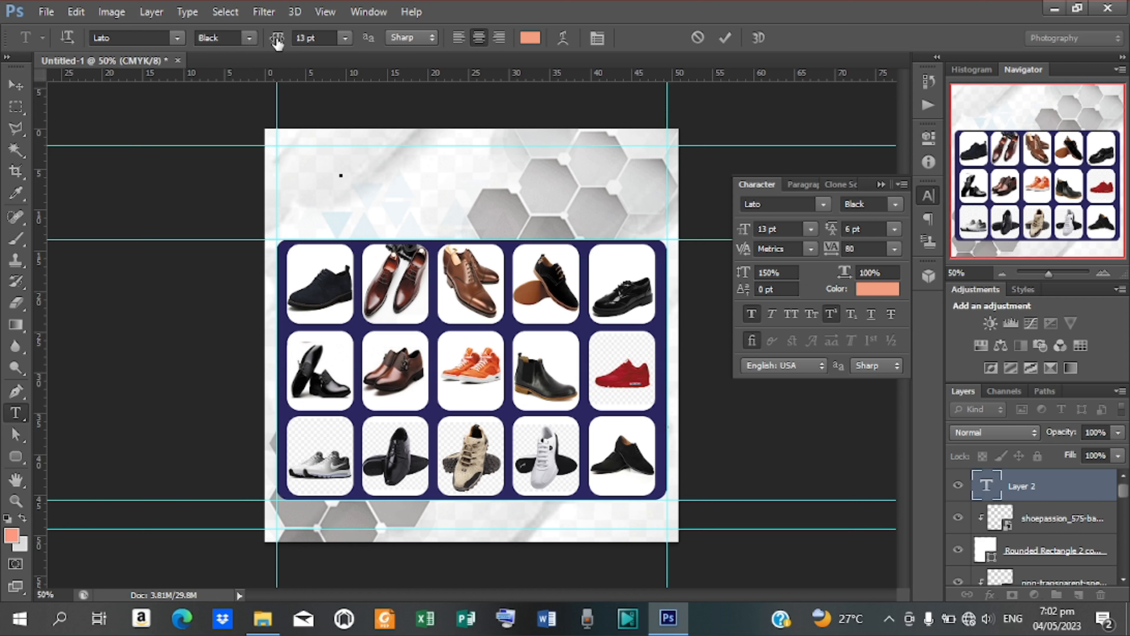
Step: Add a 51 pt salmon Lato Black 'GOLDEN SHOES' title in the flyer's upper-left area
drag(277, 42, 310, 59)
text(GOLDEN SHOES)
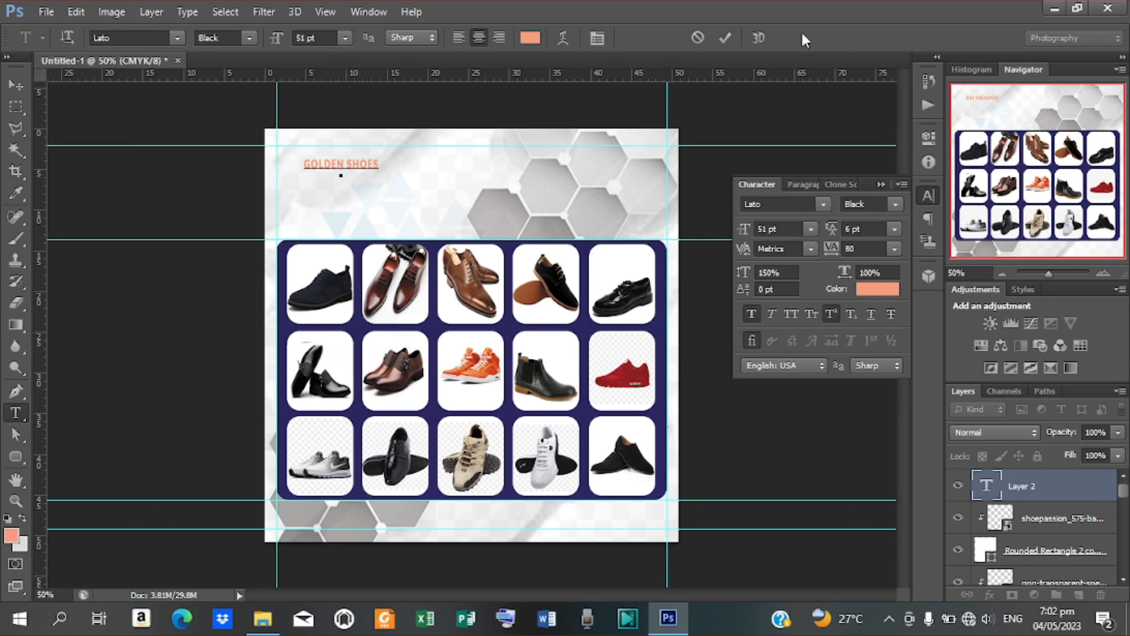
click(725, 38)
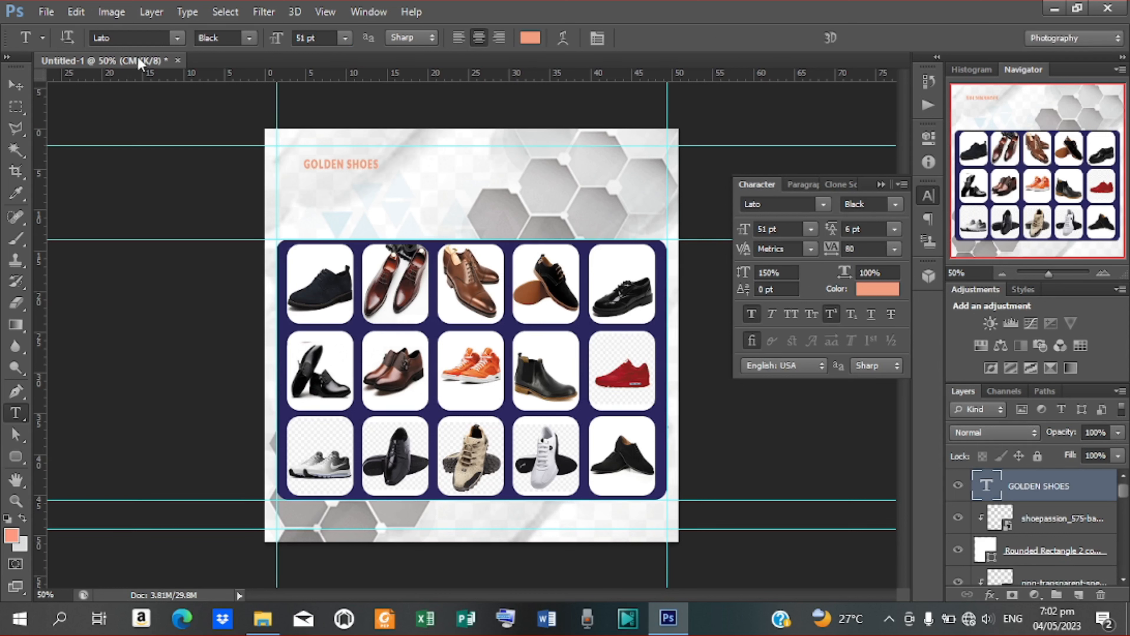
click(16, 85)
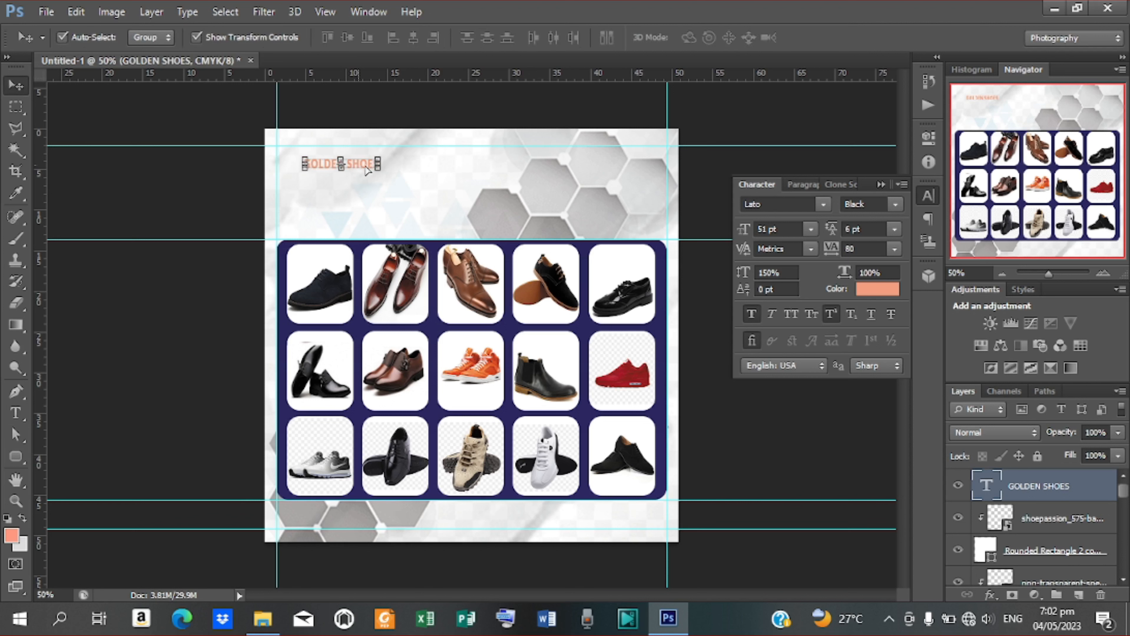
Step: Enlarge the GOLDEN SHOES title to about 145 pt and centre it across the flyer's top
drag(365, 169, 552, 194)
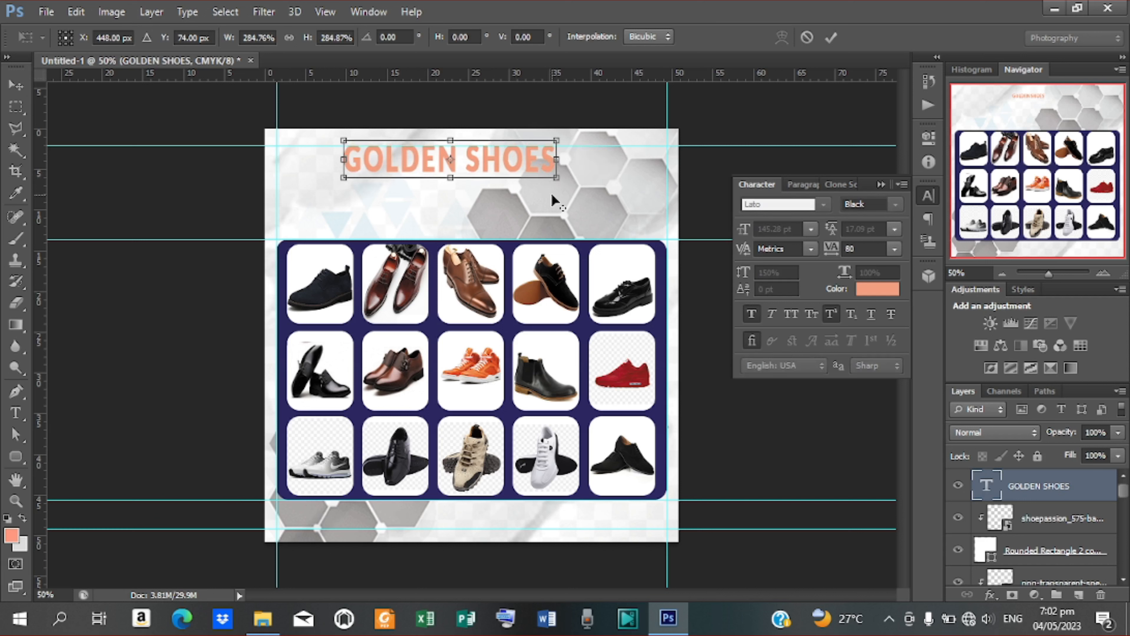
drag(500, 166, 519, 166)
key(Left)
key(Left)
key(Up)
key(Up)
key(Up)
key(Up)
key(Up)
key(Up)
key(Up)
key(Up)
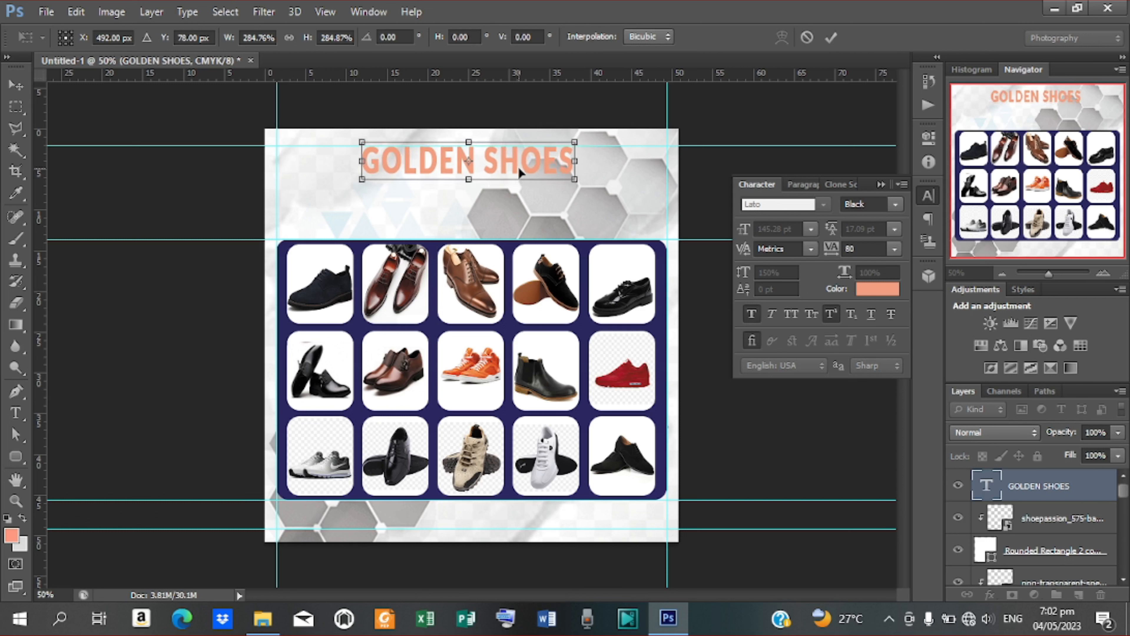
key(Return)
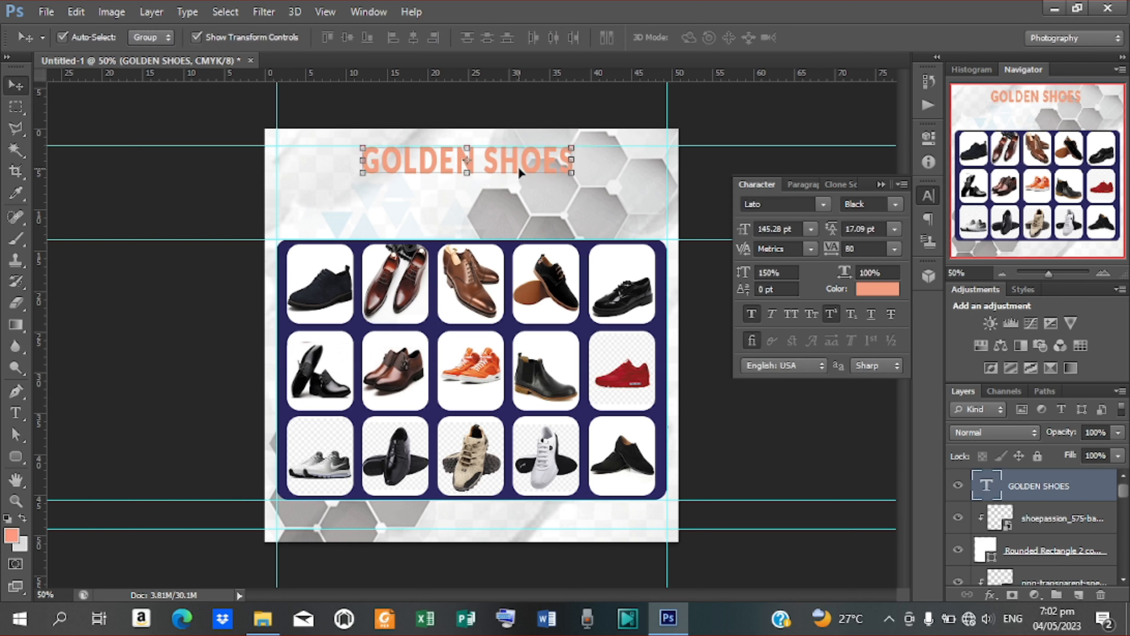
Step: Give the GOLDEN SHOES layer a Gradient Overlay using a red gradient preset
right_click(1014, 489)
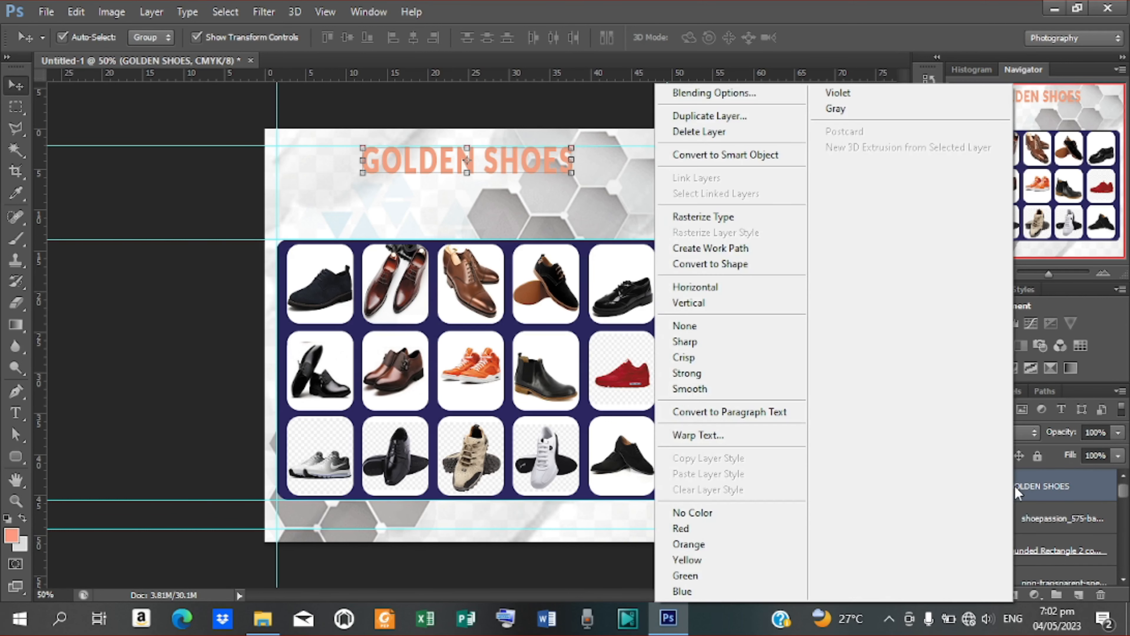
click(712, 91)
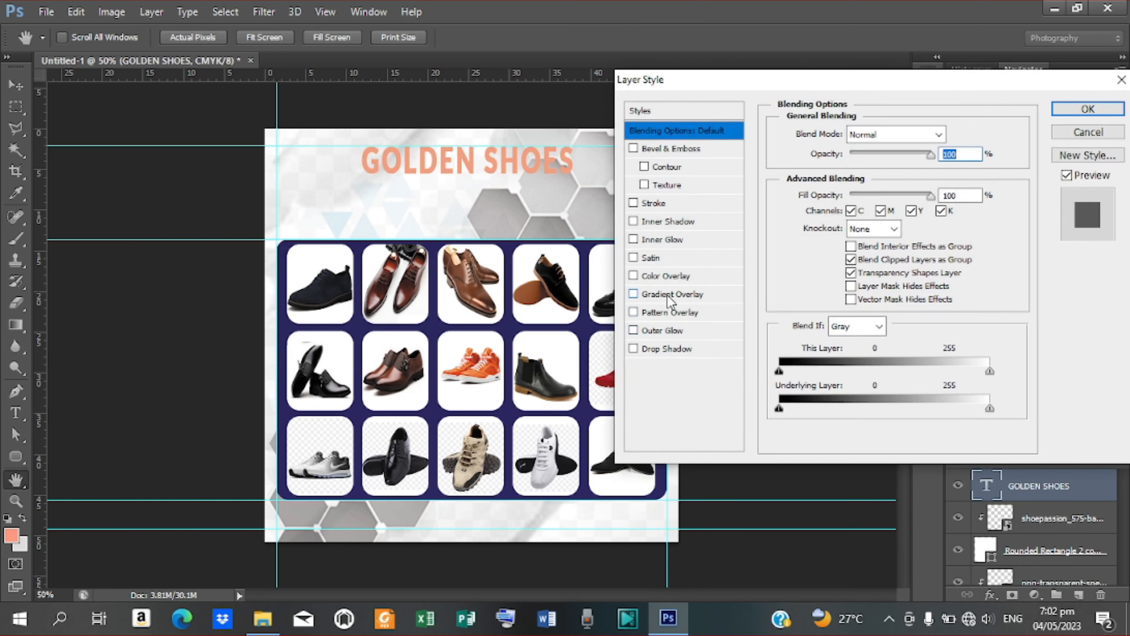
click(668, 295)
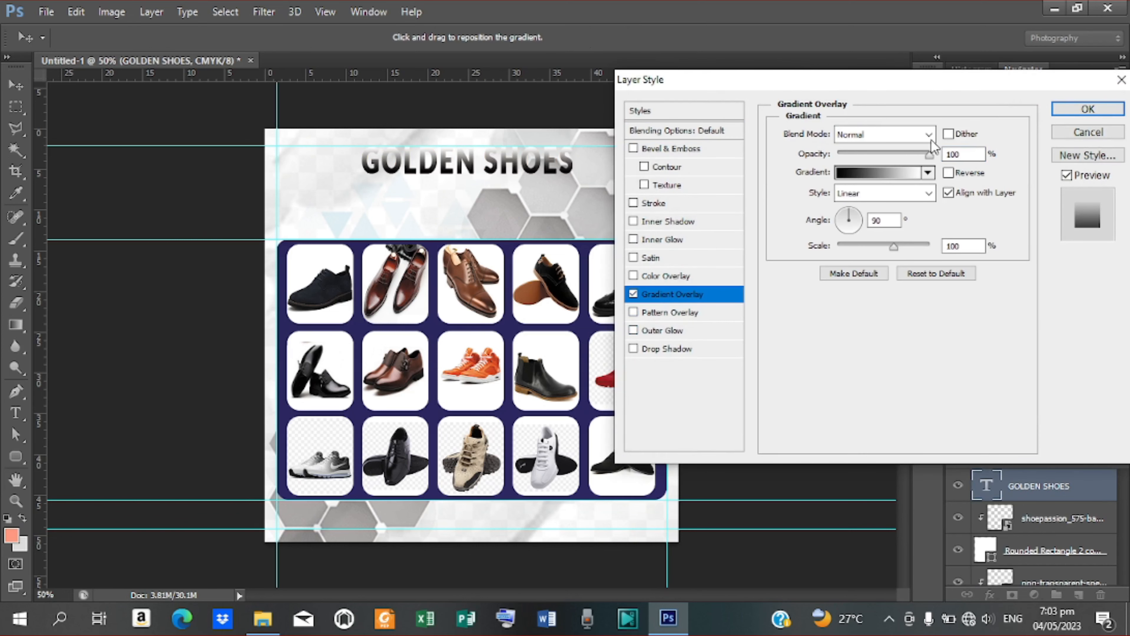
click(876, 180)
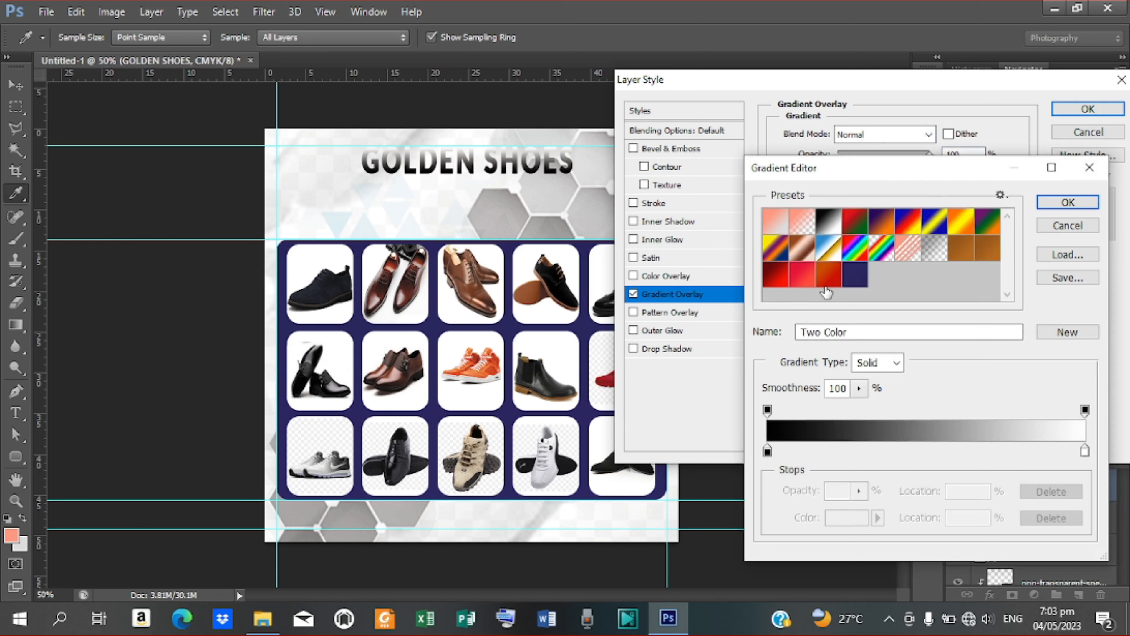
click(777, 276)
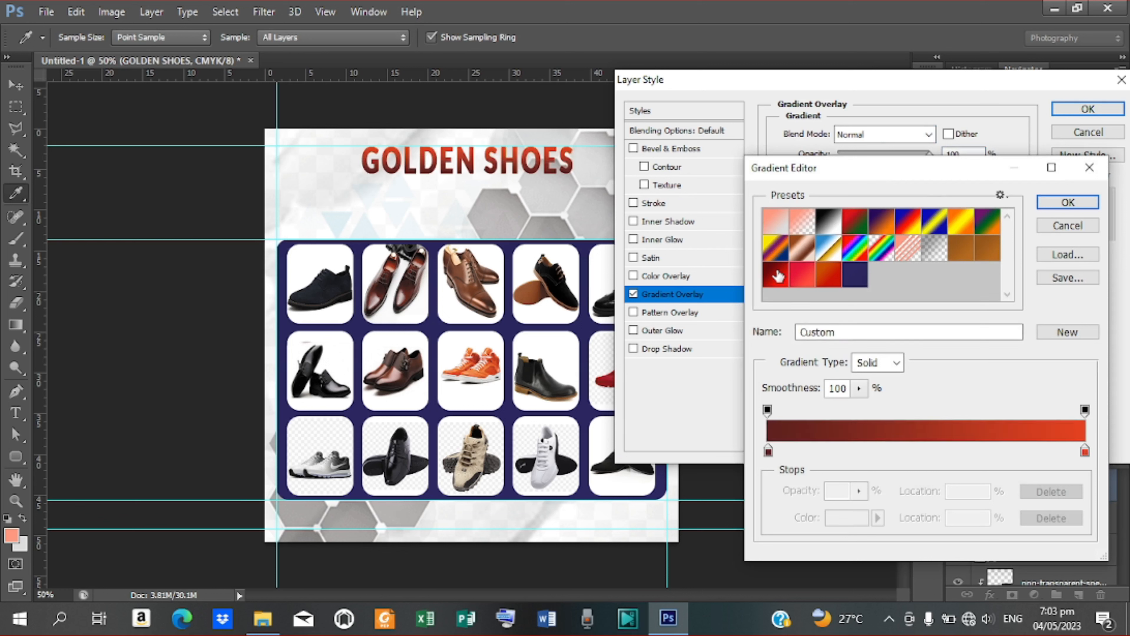
Step: Set the gradient's stops to maroon #5f211d and red-orange #e34120
click(768, 451)
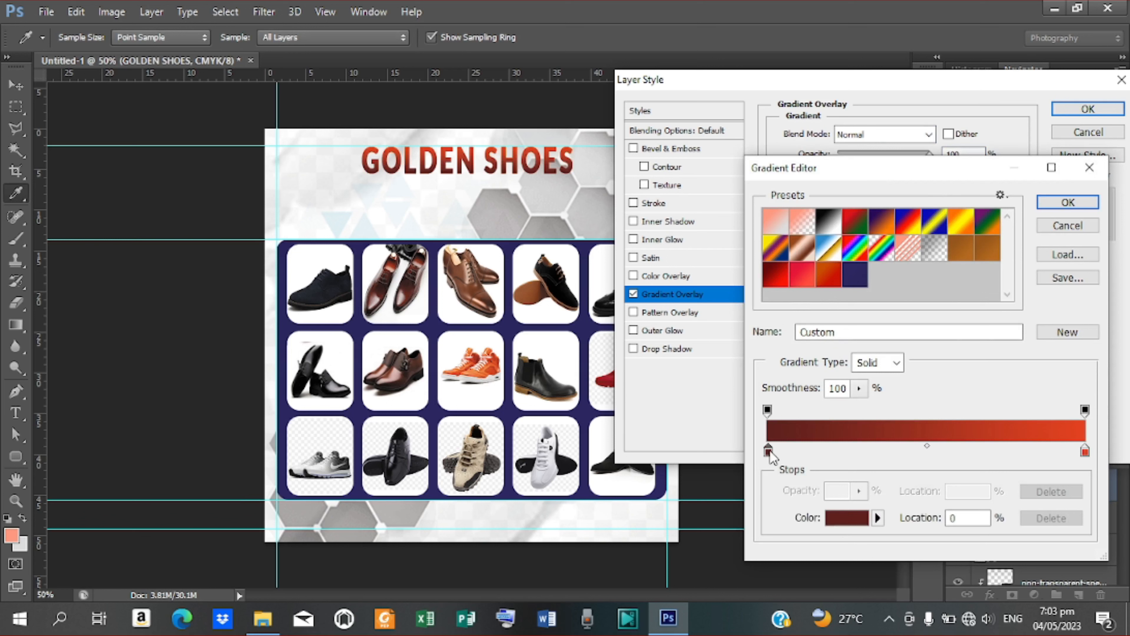
double_click(768, 451)
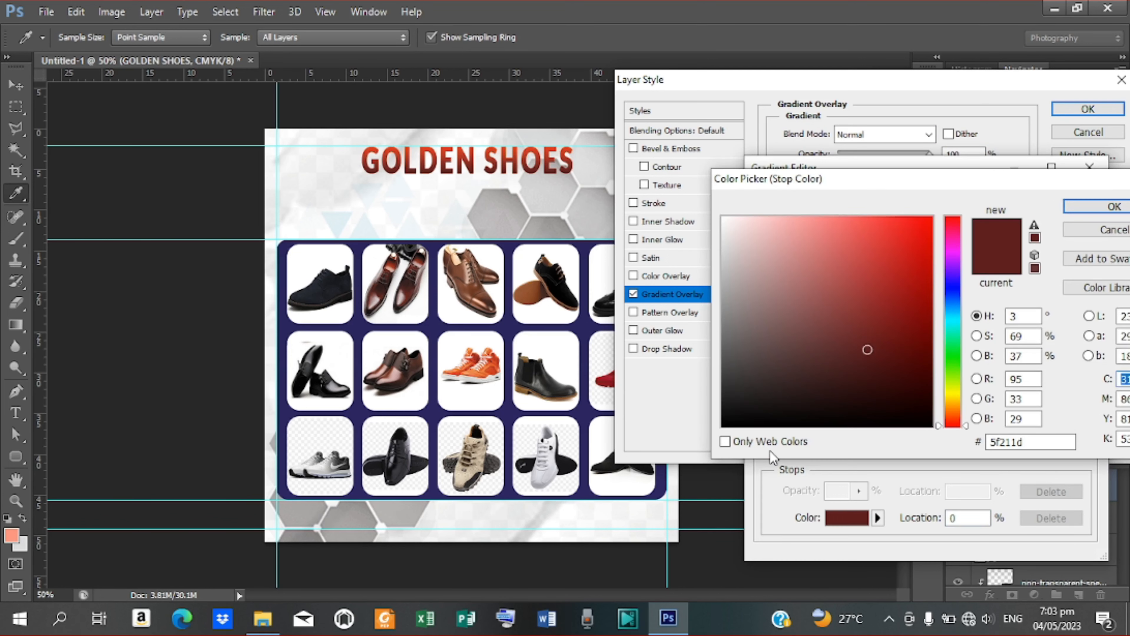
click(1099, 206)
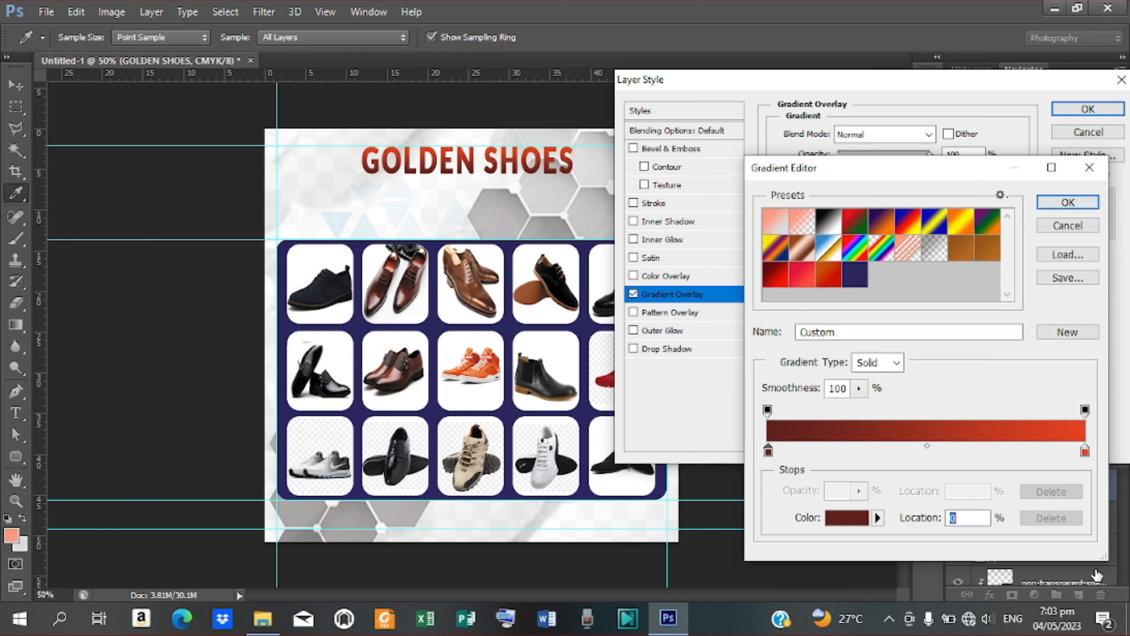
double_click(1085, 452)
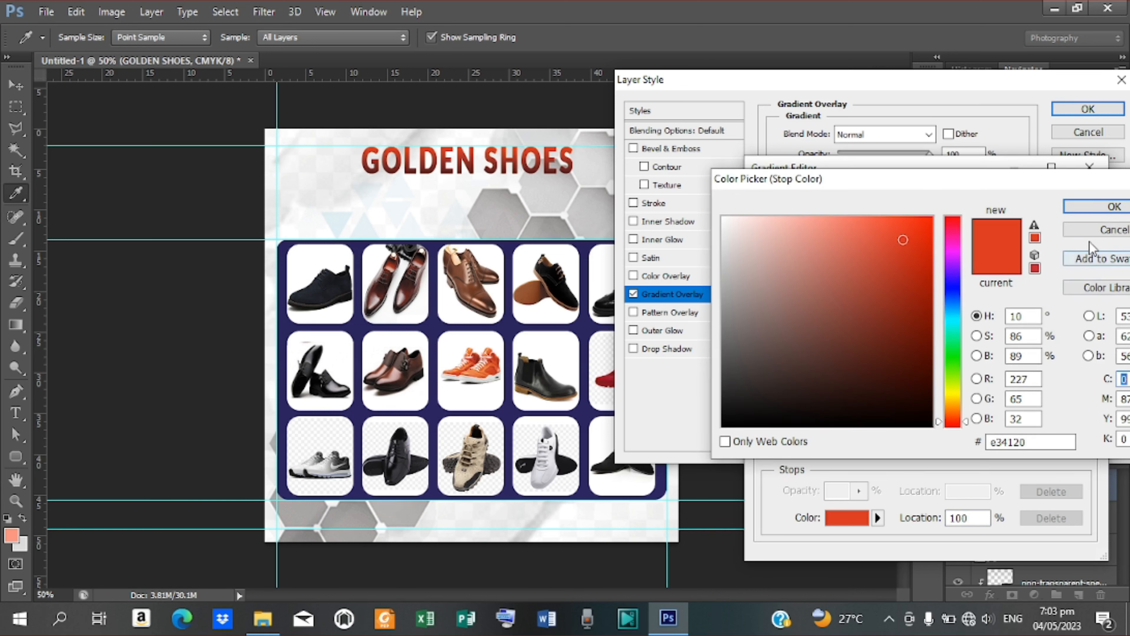
click(1089, 208)
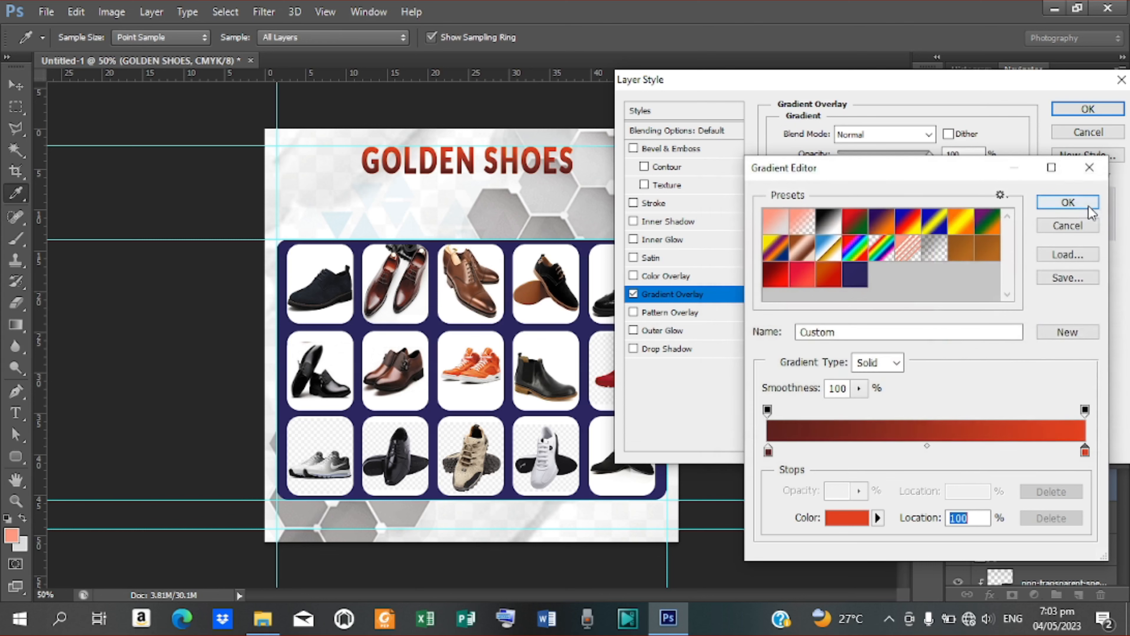
click(1070, 203)
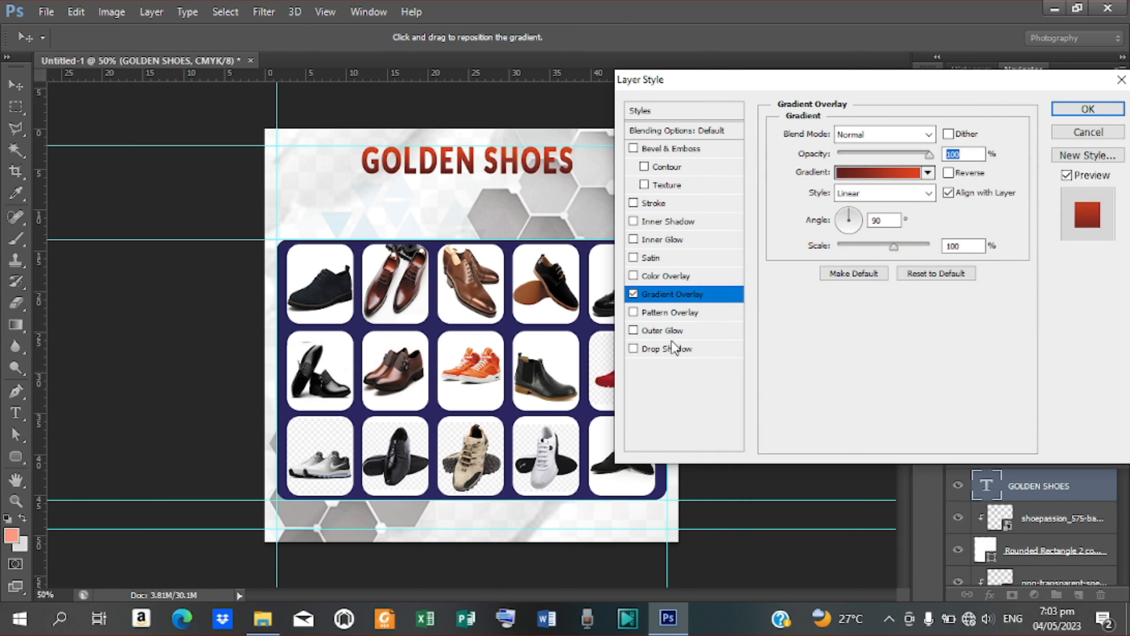
Step: Add a drop shadow, a 6 px light grey #dcdcdc stroke, and a satin effect to the title
click(669, 347)
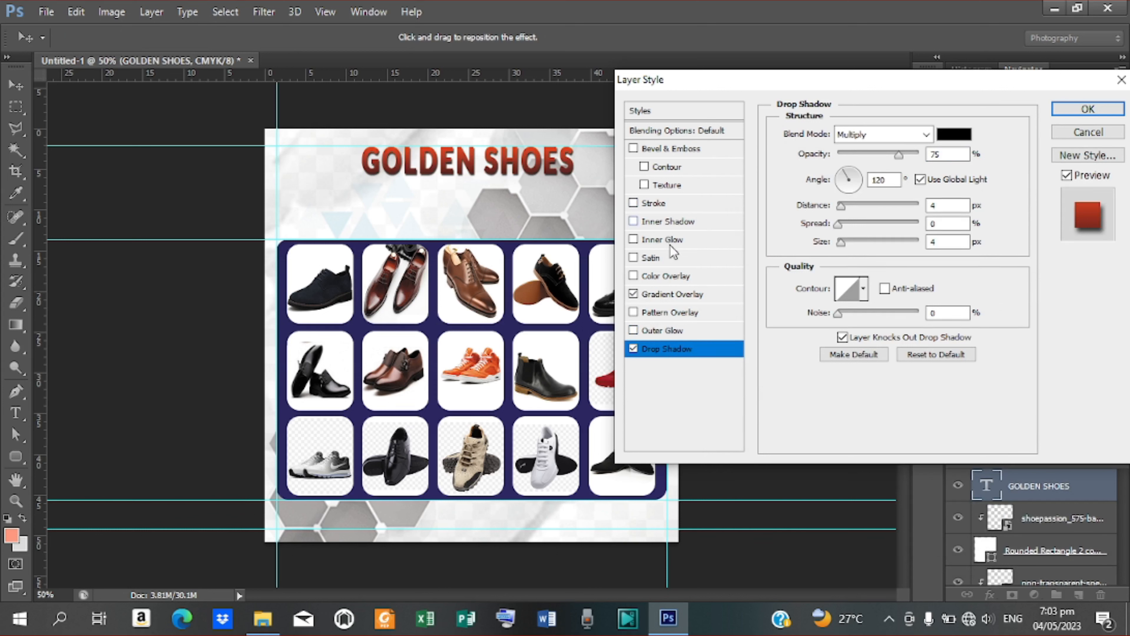
click(670, 205)
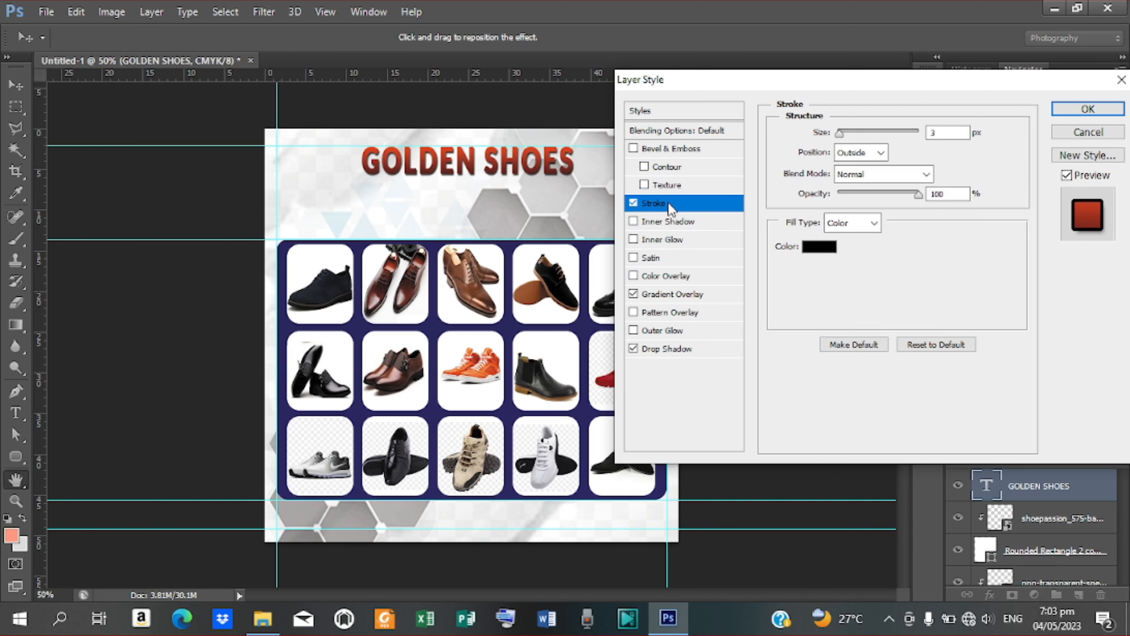
click(821, 248)
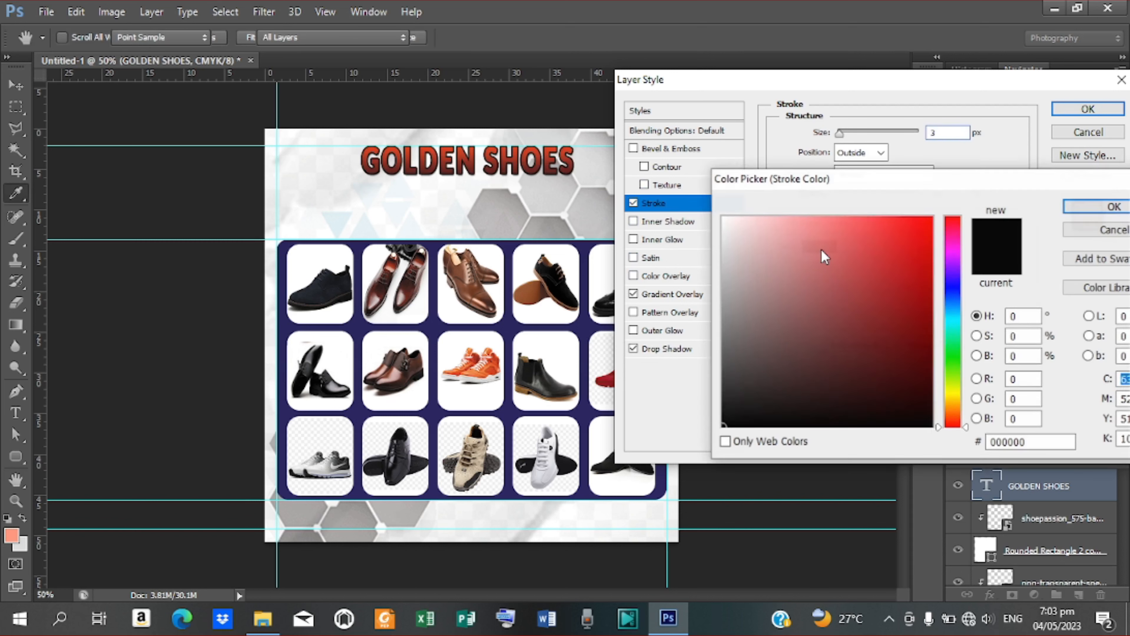
click(723, 235)
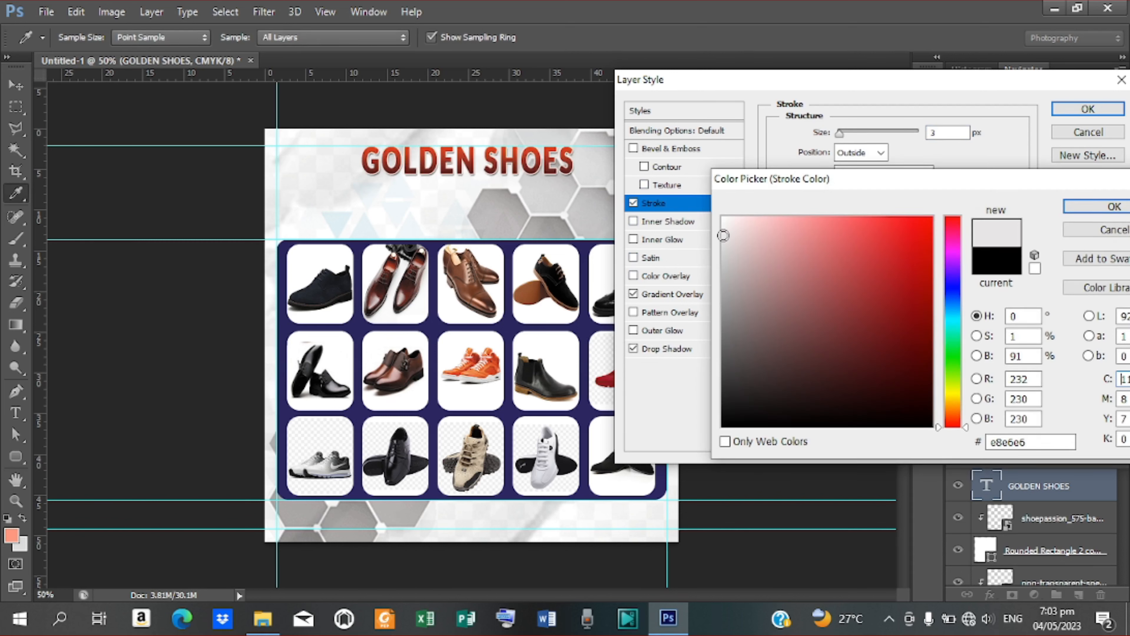
drag(723, 235, 723, 246)
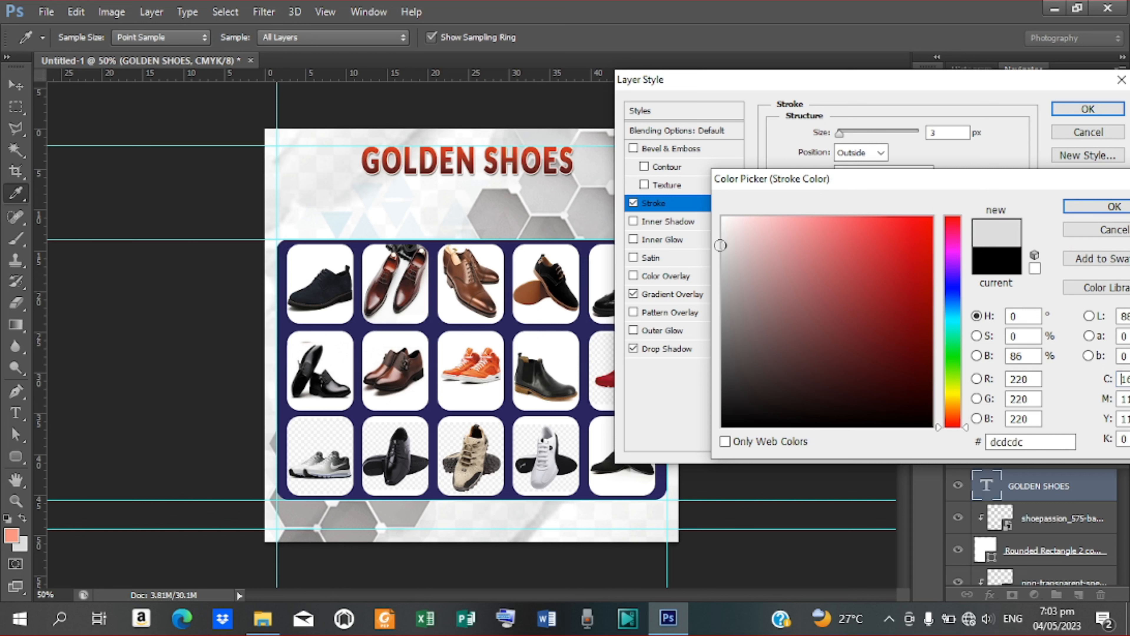
click(1069, 209)
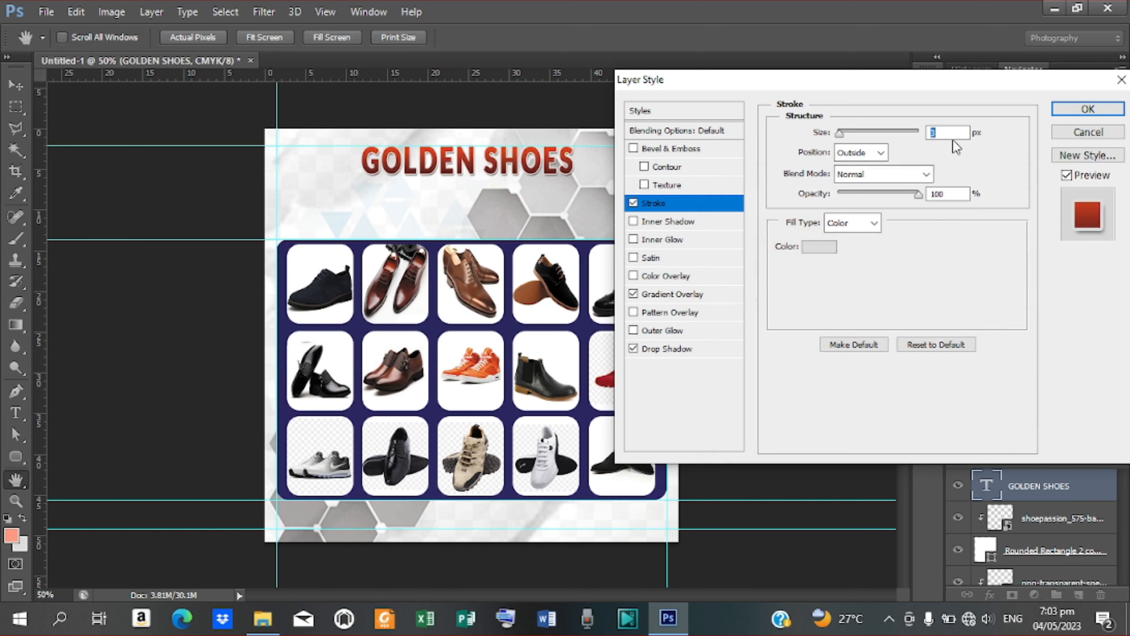
text(6)
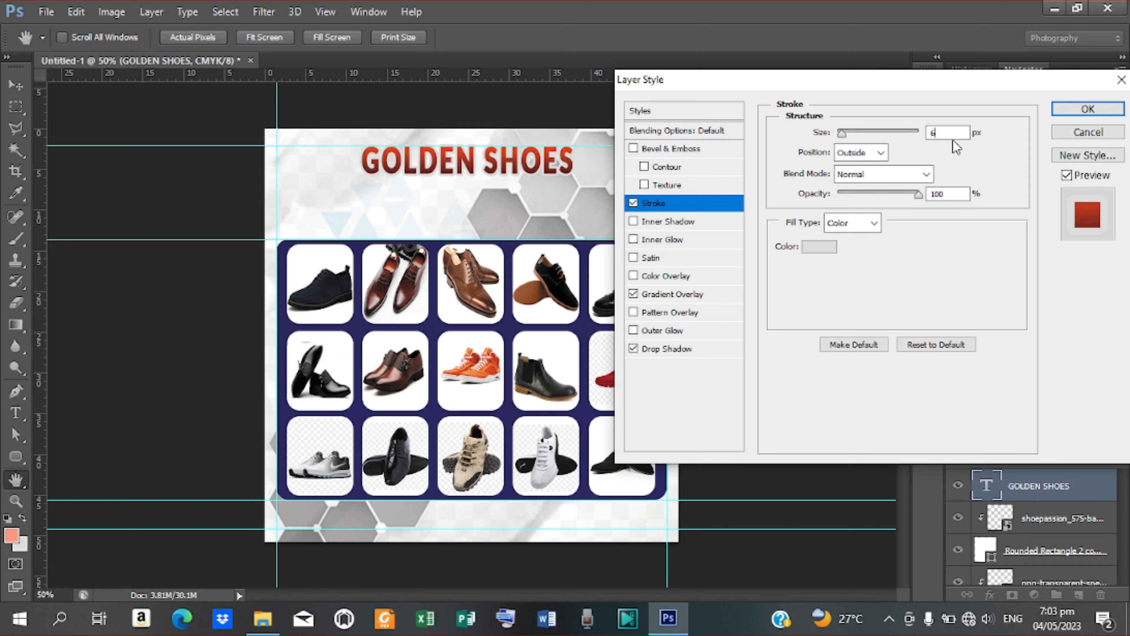
click(667, 258)
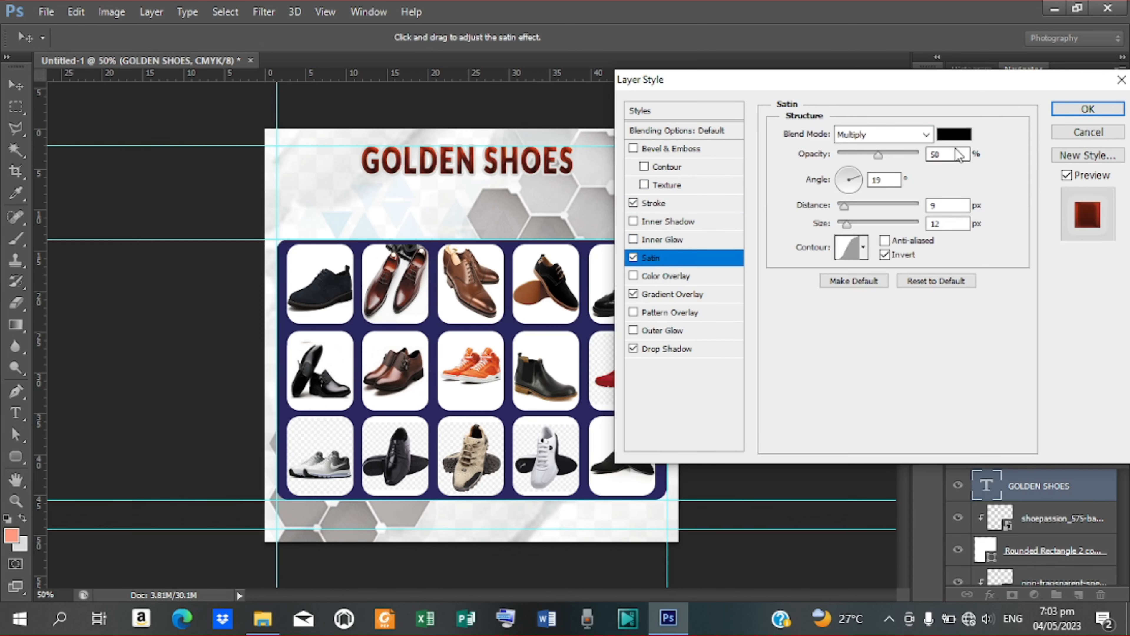
Step: Set the satin colour to light grey #ebebeb and its angle to 90°, then apply the layer style
click(953, 134)
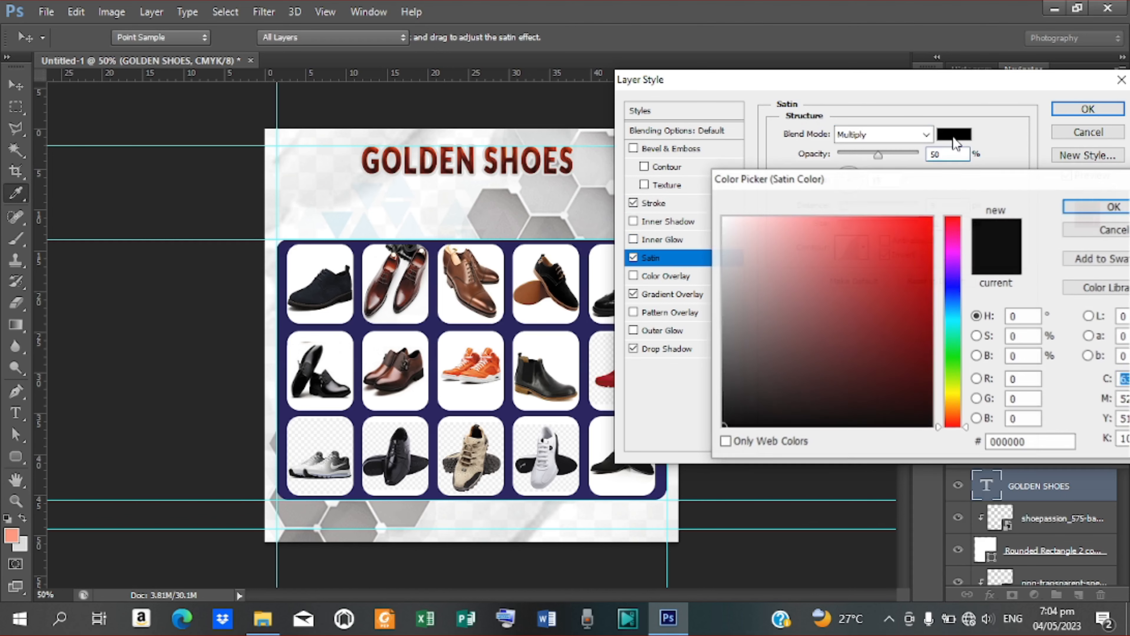
drag(734, 230, 719, 232)
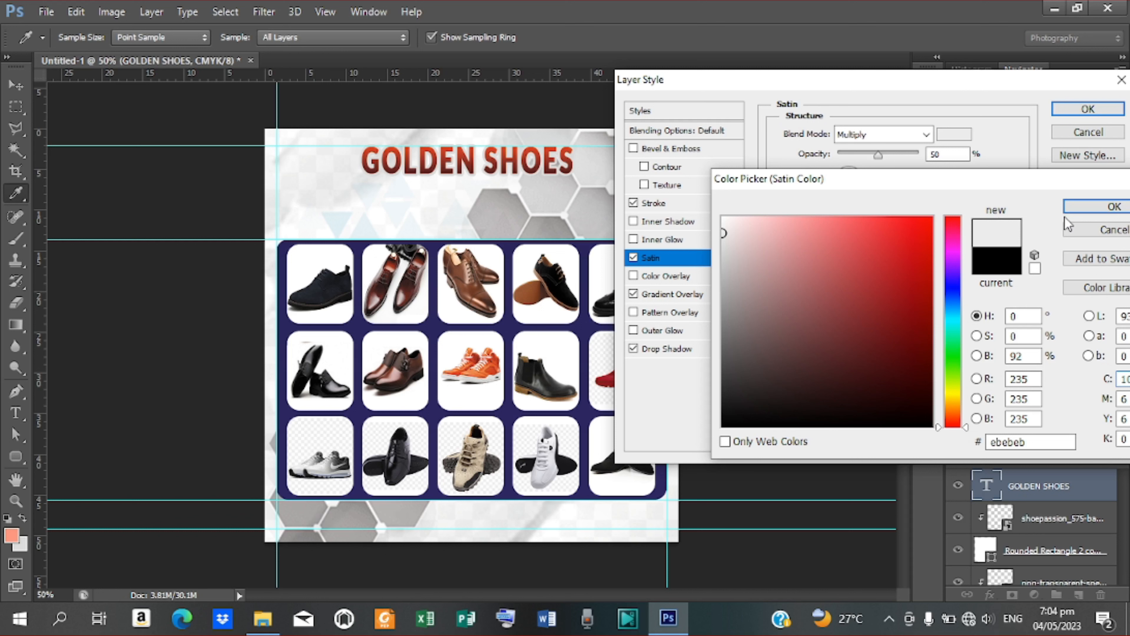
click(1081, 207)
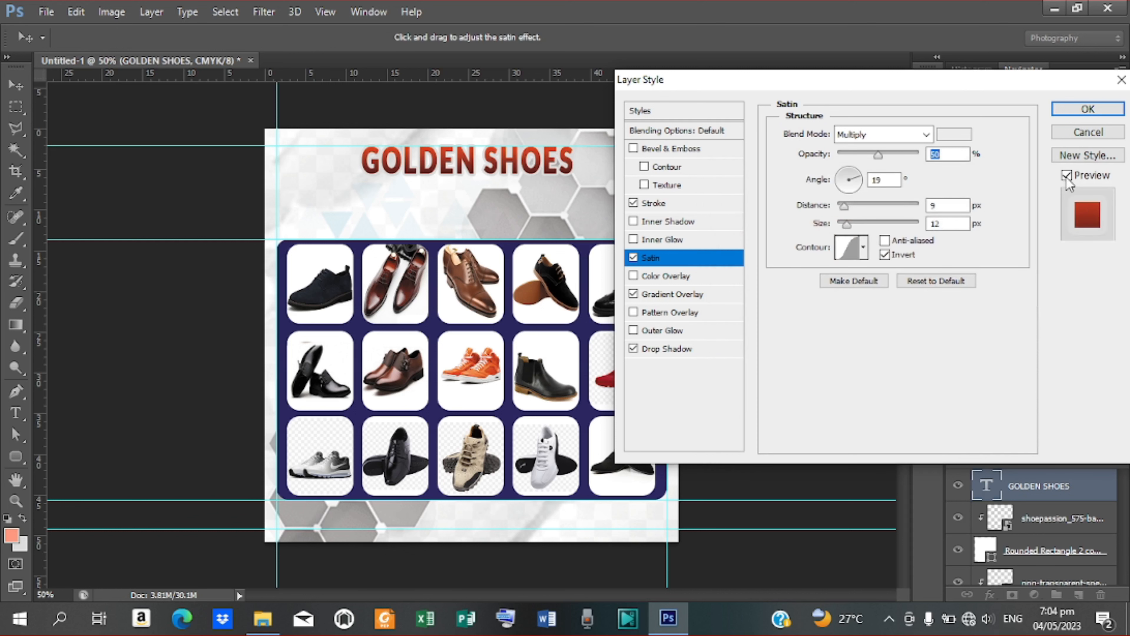
double_click(893, 180)
text(9)
click(1080, 111)
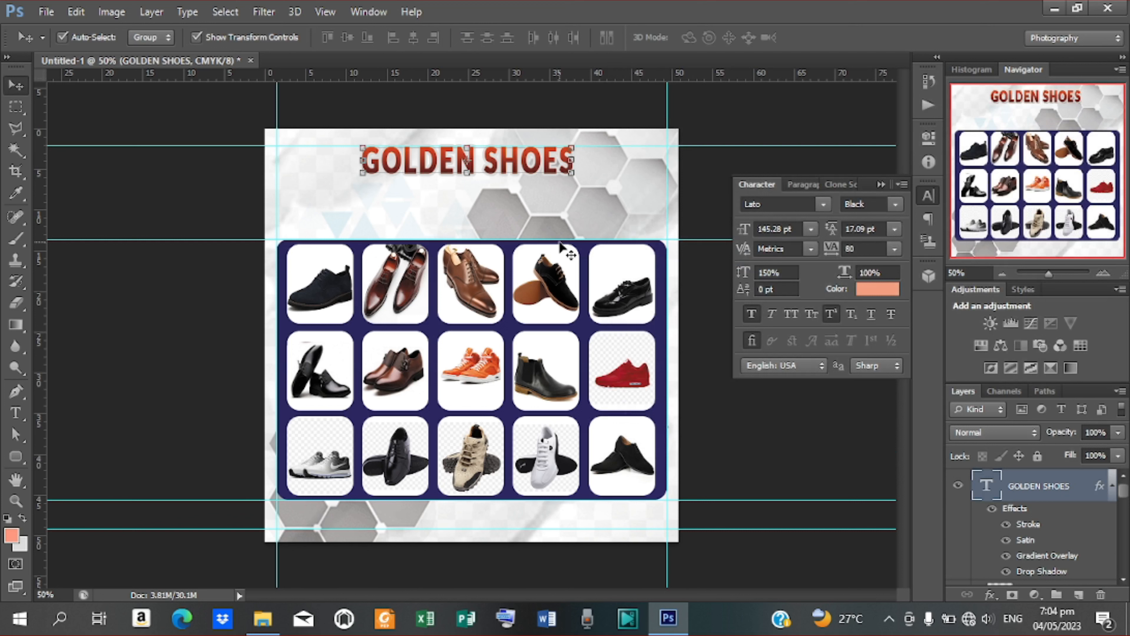
key(t)
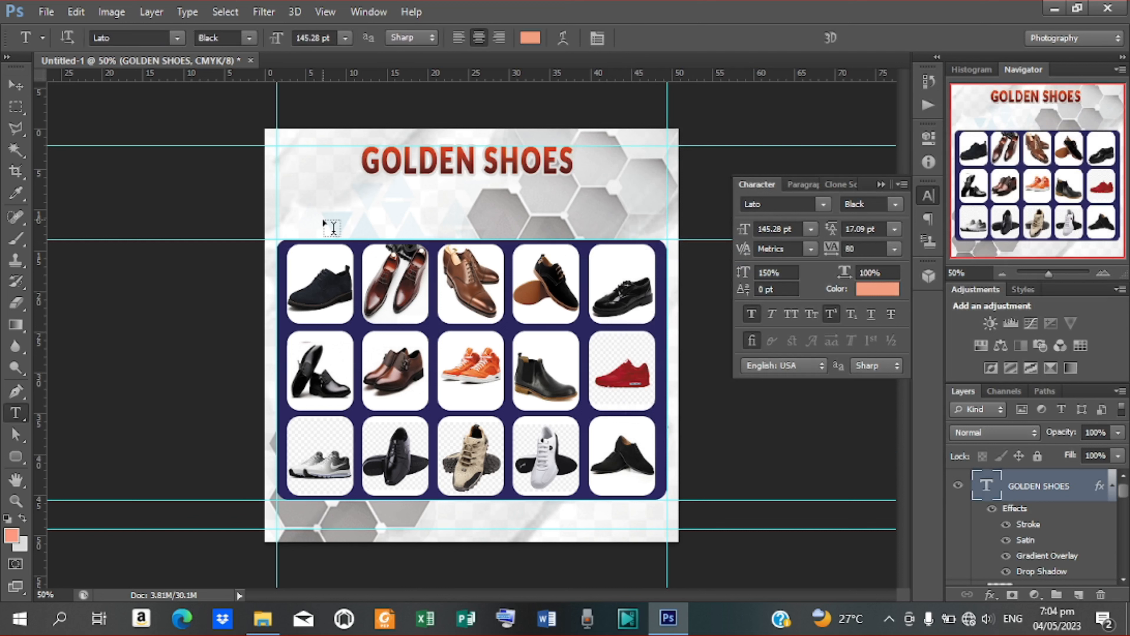
Step: Type the tagline 'WE SERVE YOU ALL YOUR SHOE NEEDS' below the GOLDEN SHOES title
click(382, 196)
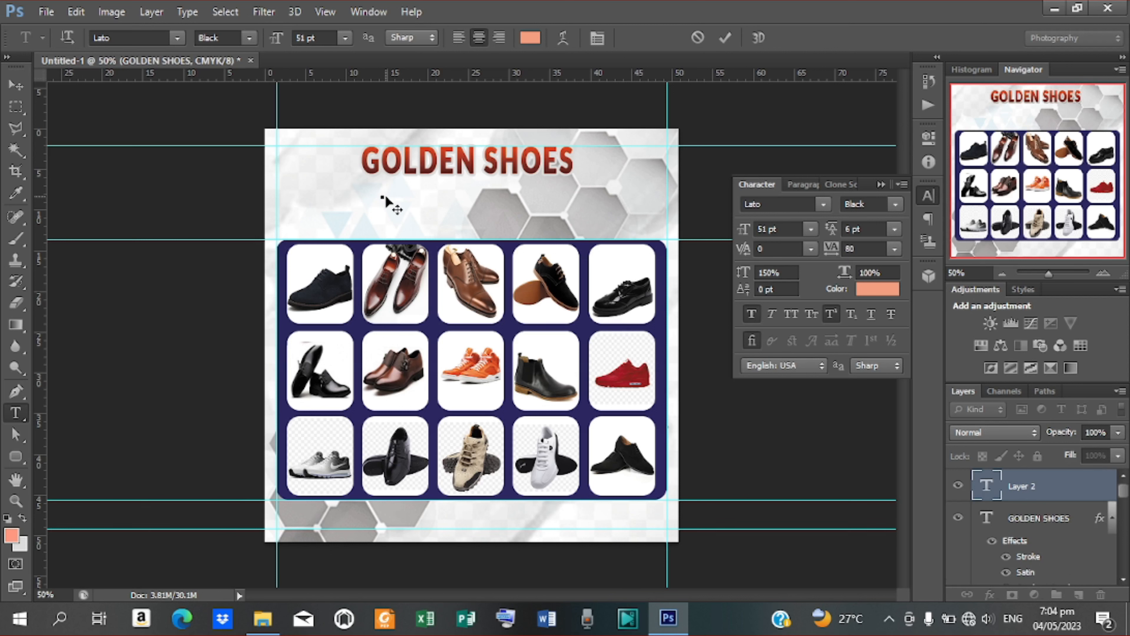
text(WE SERVE YOU)
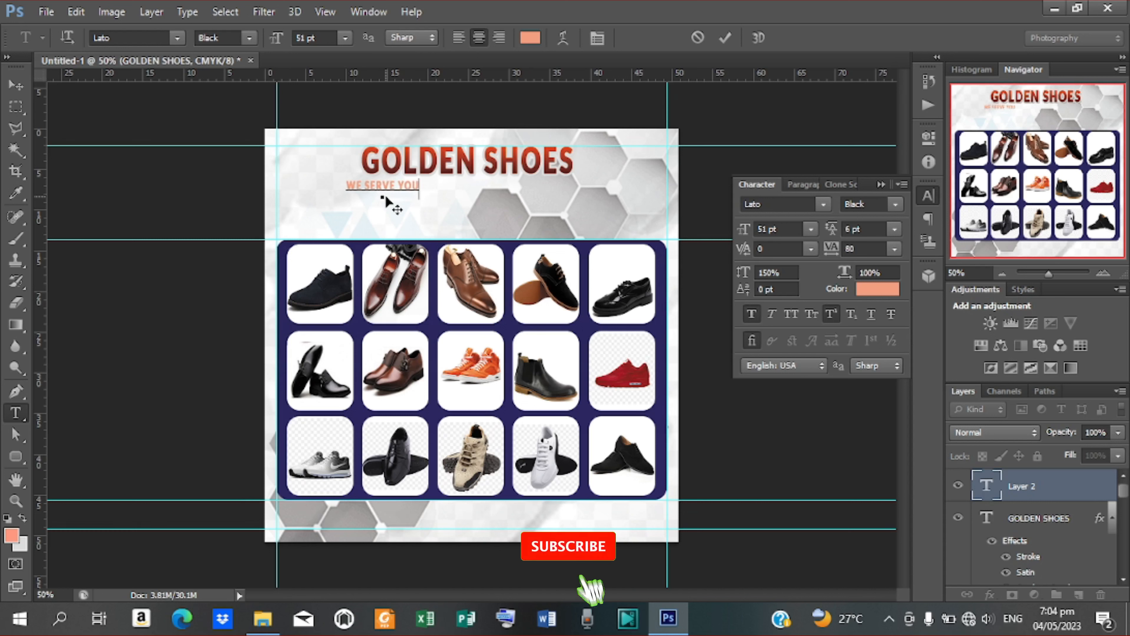
text( ALL)
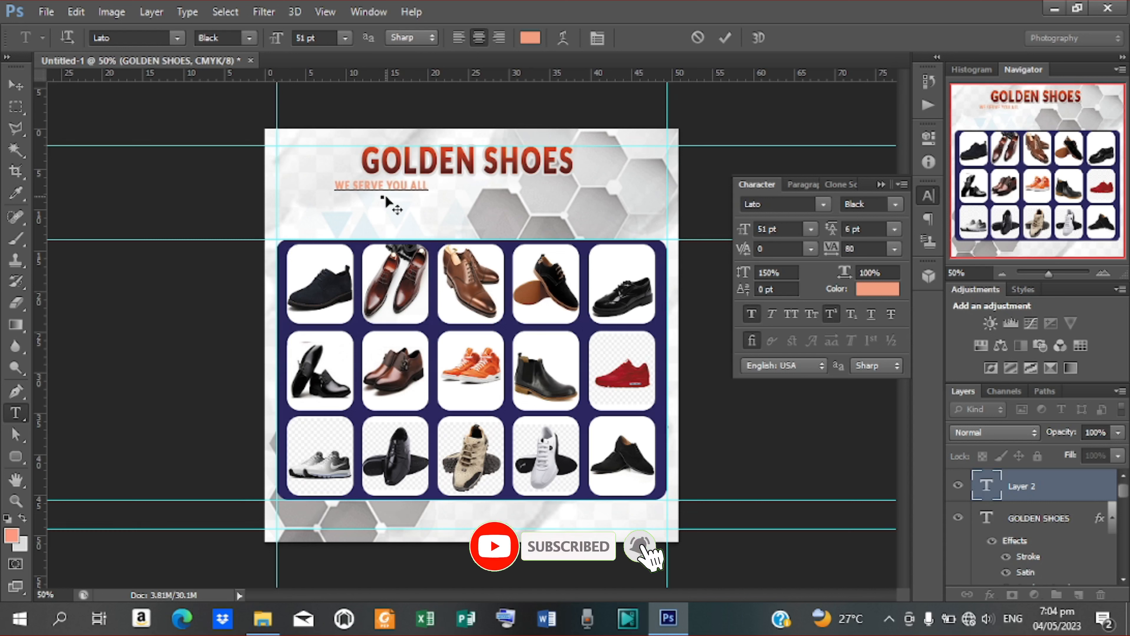
text( YOU)
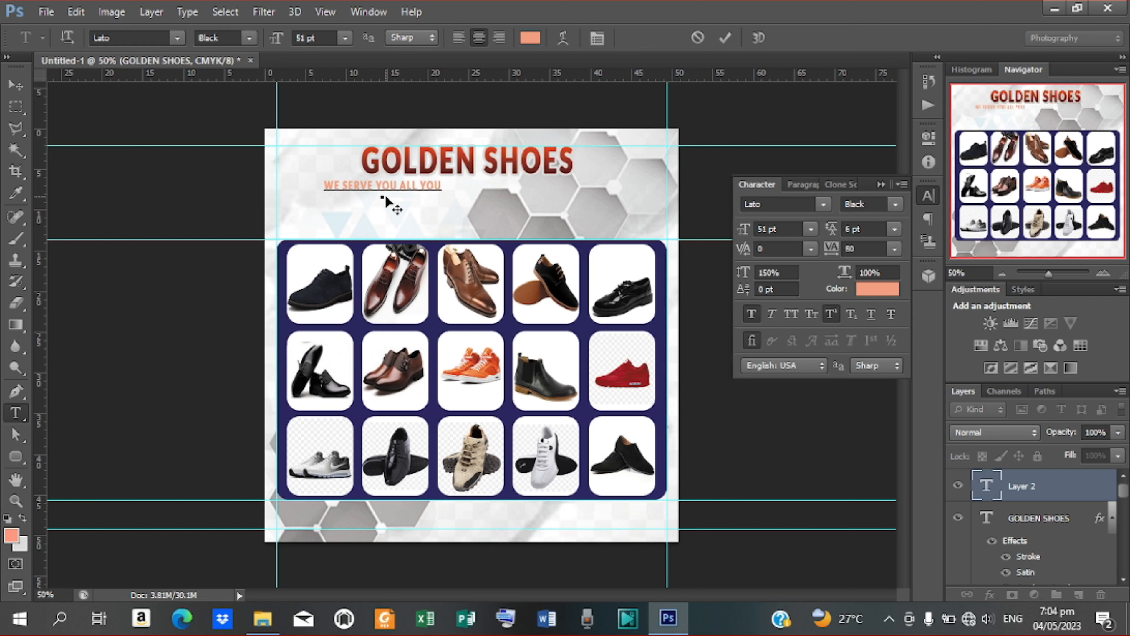
text(R SHOE NEEDS)
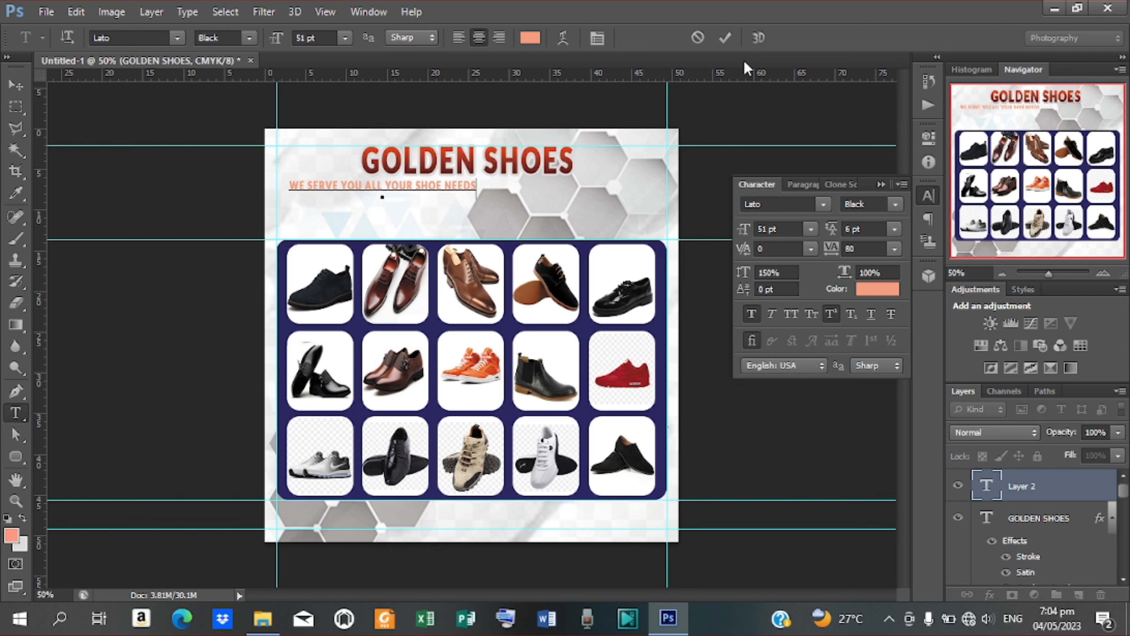
click(724, 38)
Step: Centre the tagline beneath the title, nudging it down, with its colour left salmon #f39e7f
key(v)
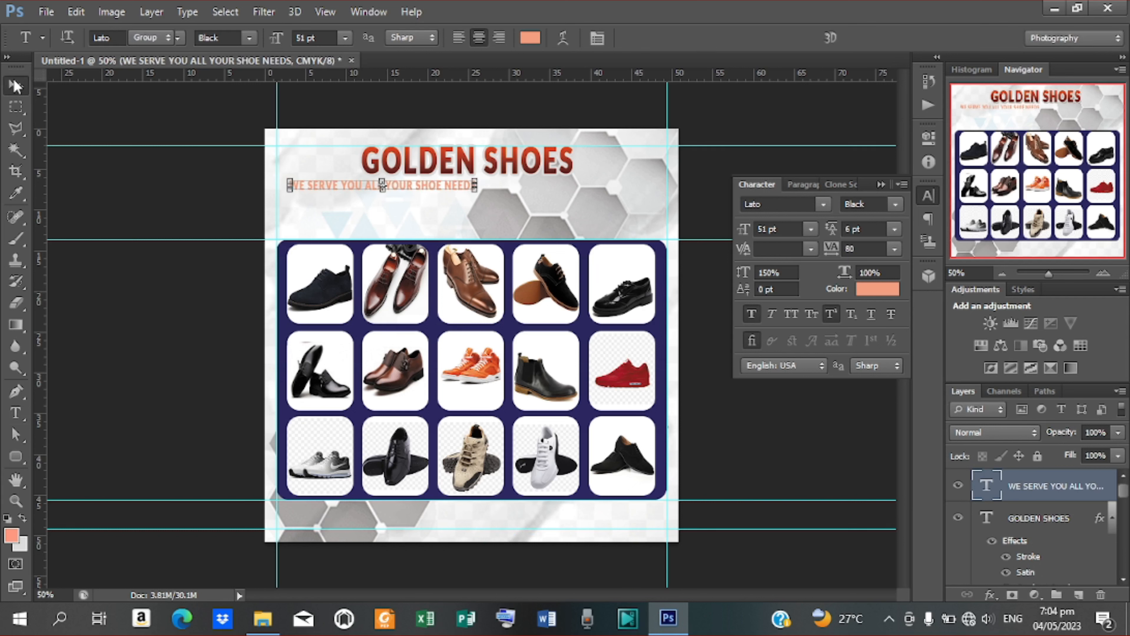
drag(431, 189, 515, 188)
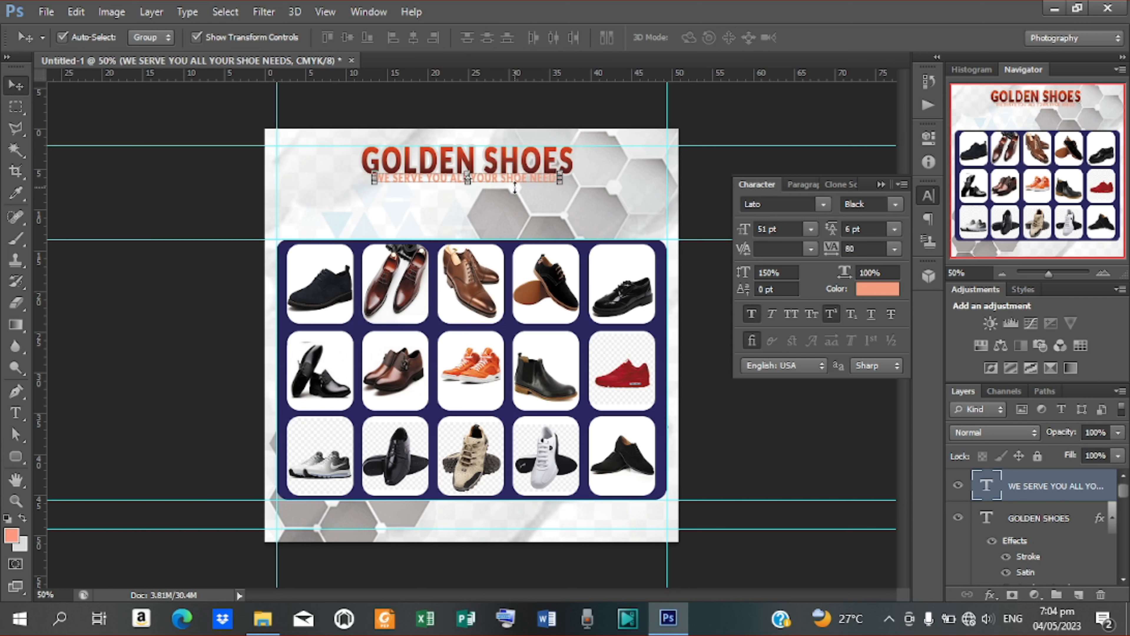
key(Down)
key(Down)
key(Down)
key(Down)
key(Down)
key(Down)
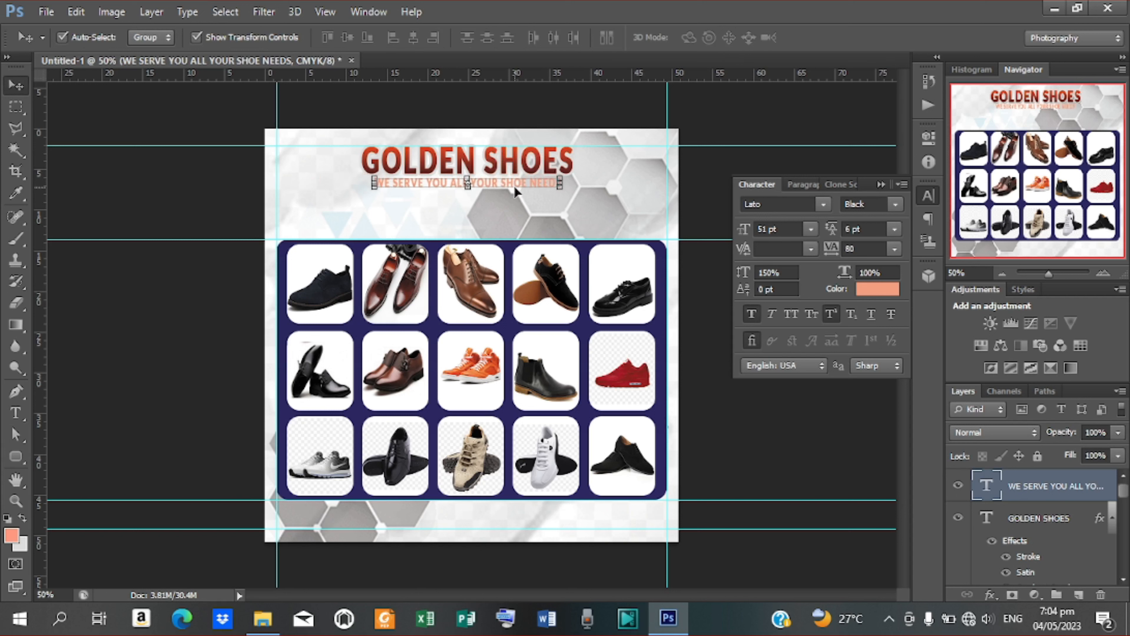
key(Down)
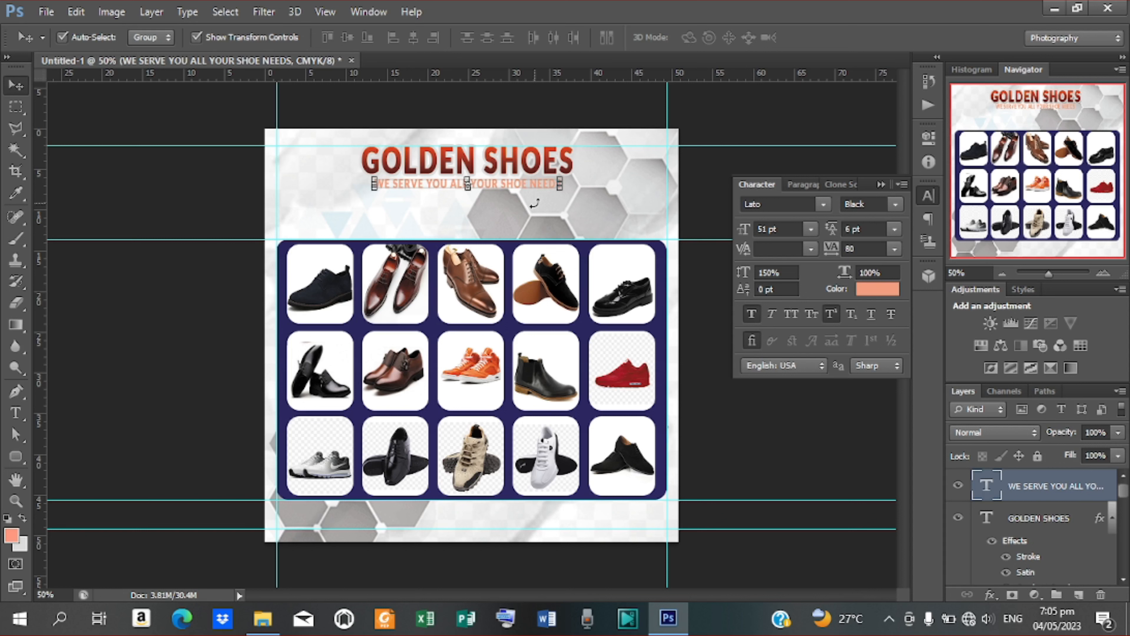
click(877, 291)
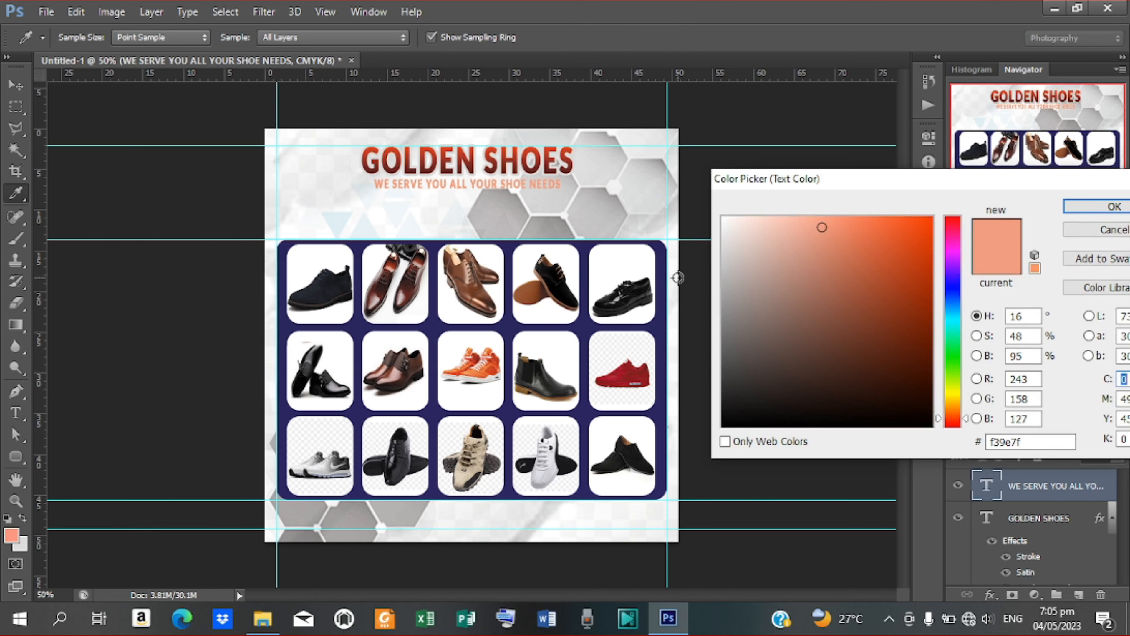
click(1082, 227)
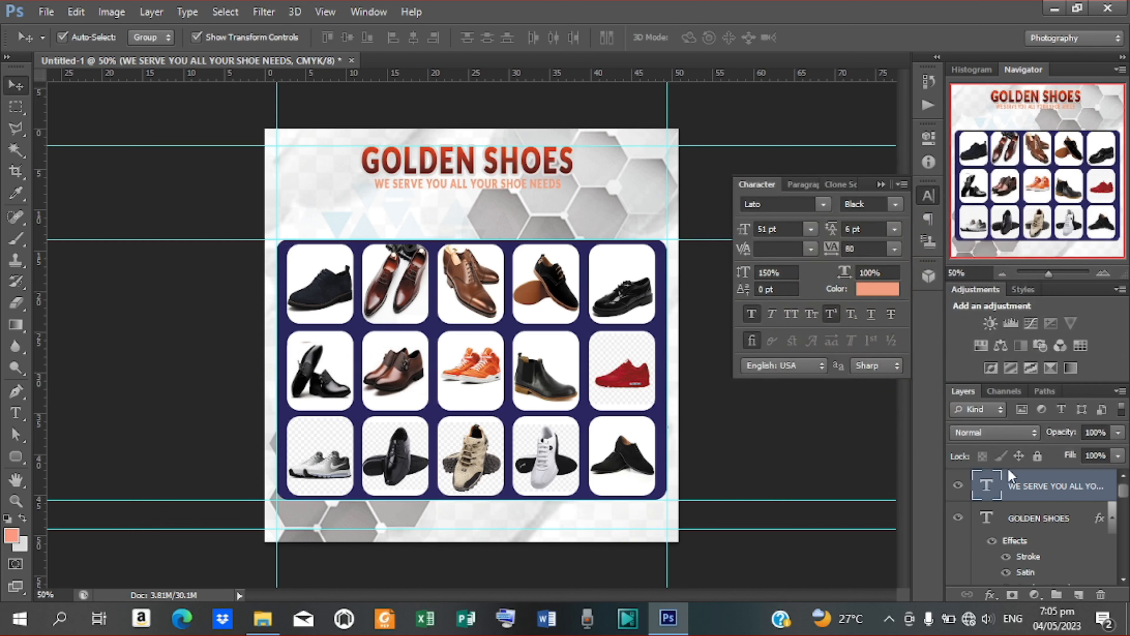
Step: Give the tagline layer a Gradient Overlay using the navy preset
right_click(1016, 489)
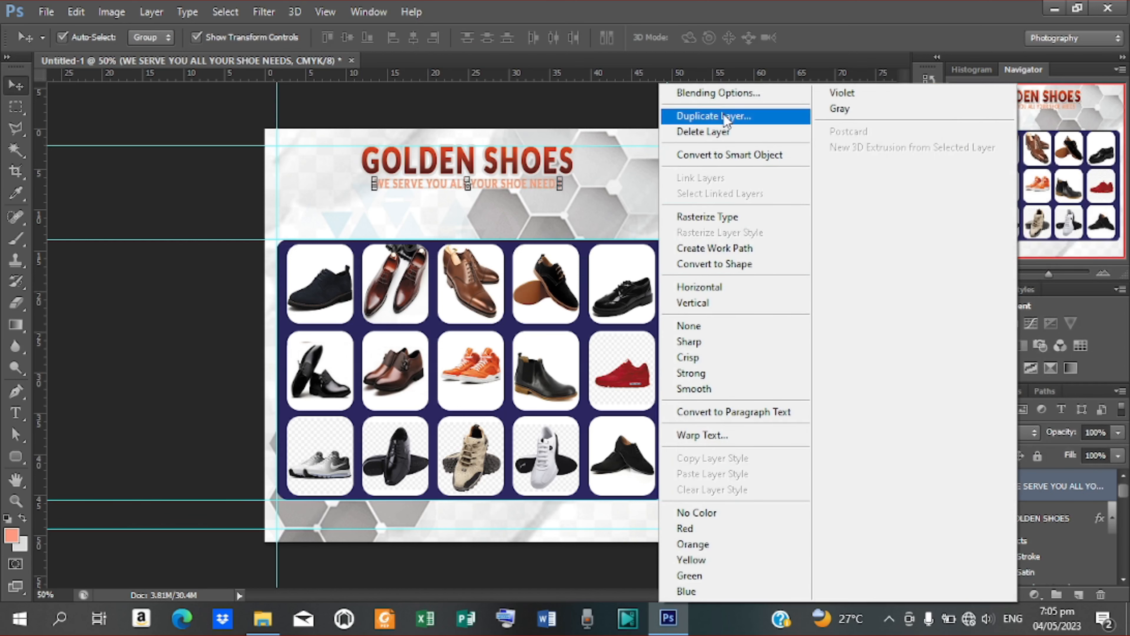
click(716, 96)
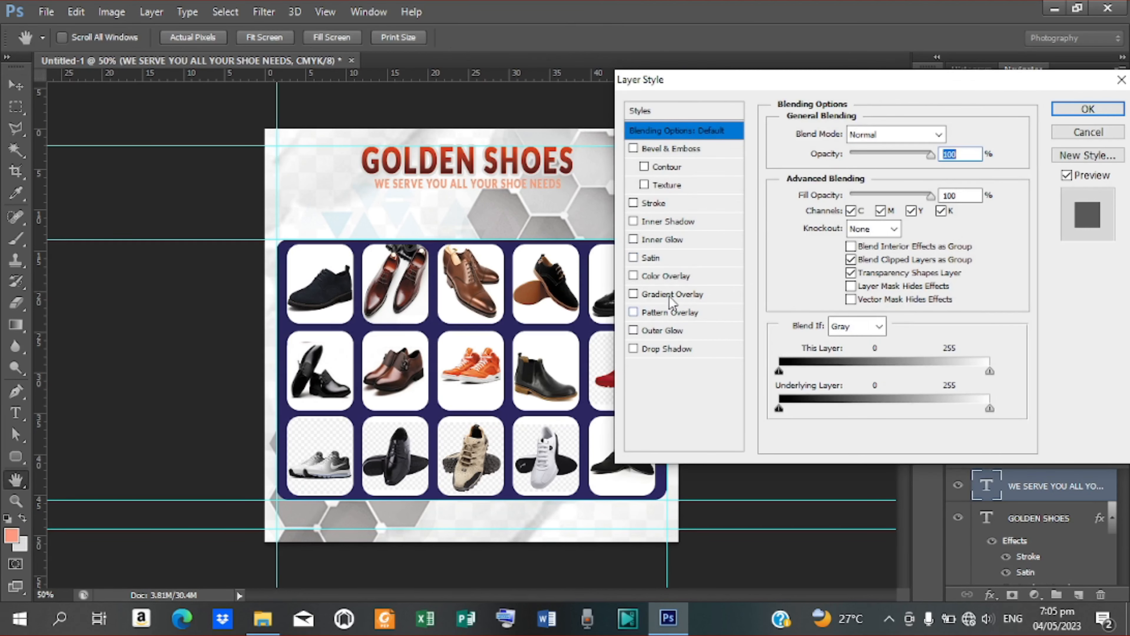
click(662, 295)
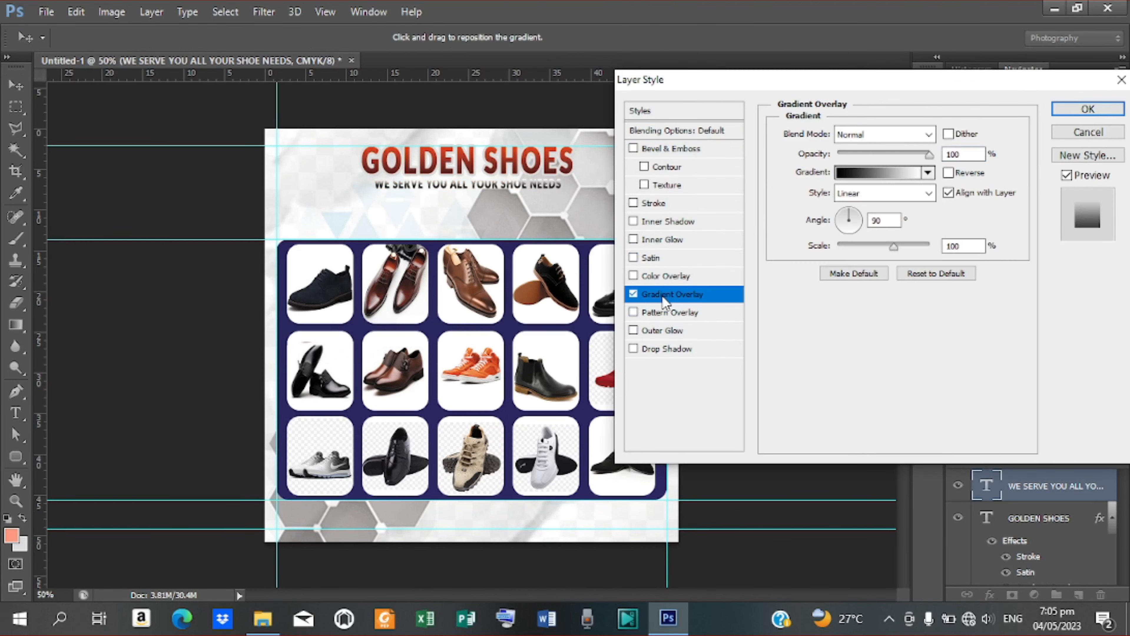
click(880, 170)
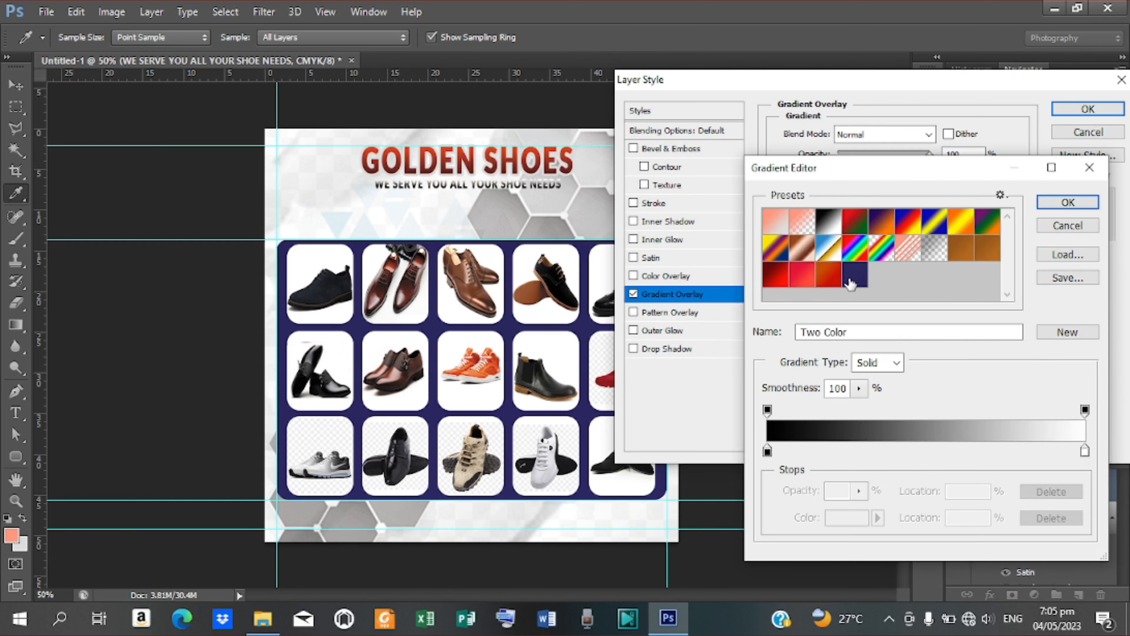
click(850, 280)
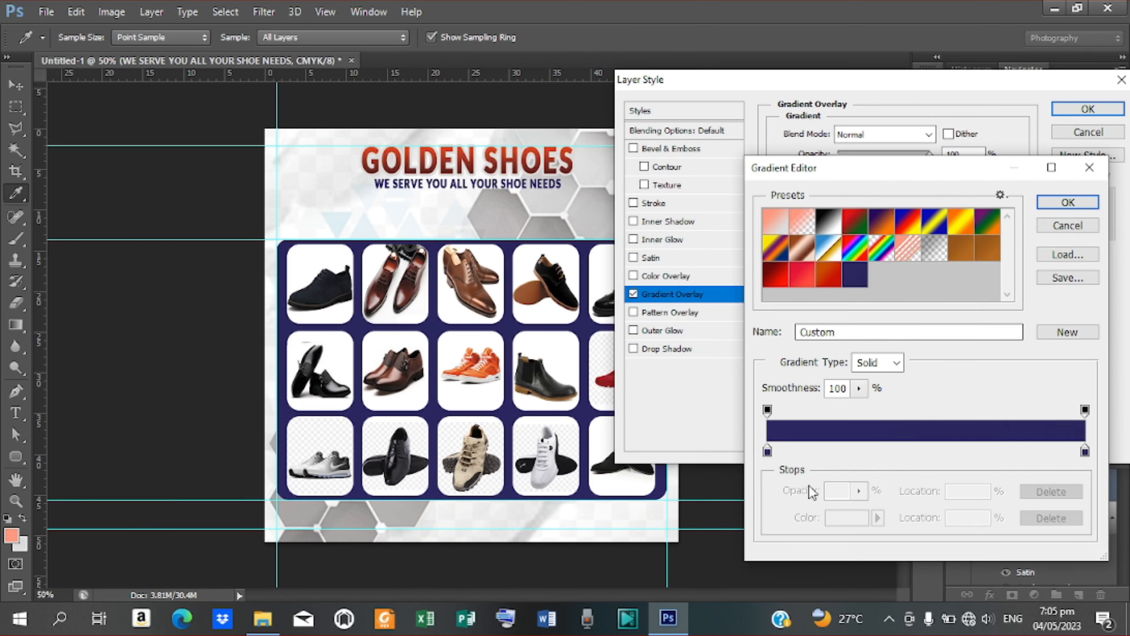
Step: Keep the navy gradient stops #2c2761 and #29255b and apply the tagline overlay
click(767, 451)
double_click(767, 451)
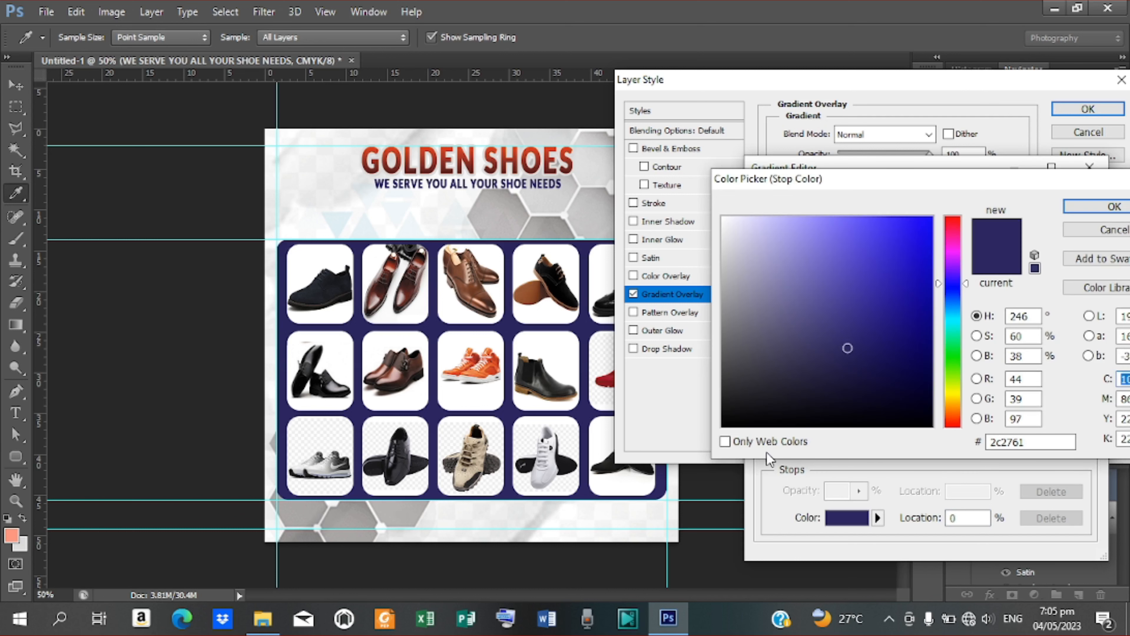
click(1096, 207)
double_click(1084, 451)
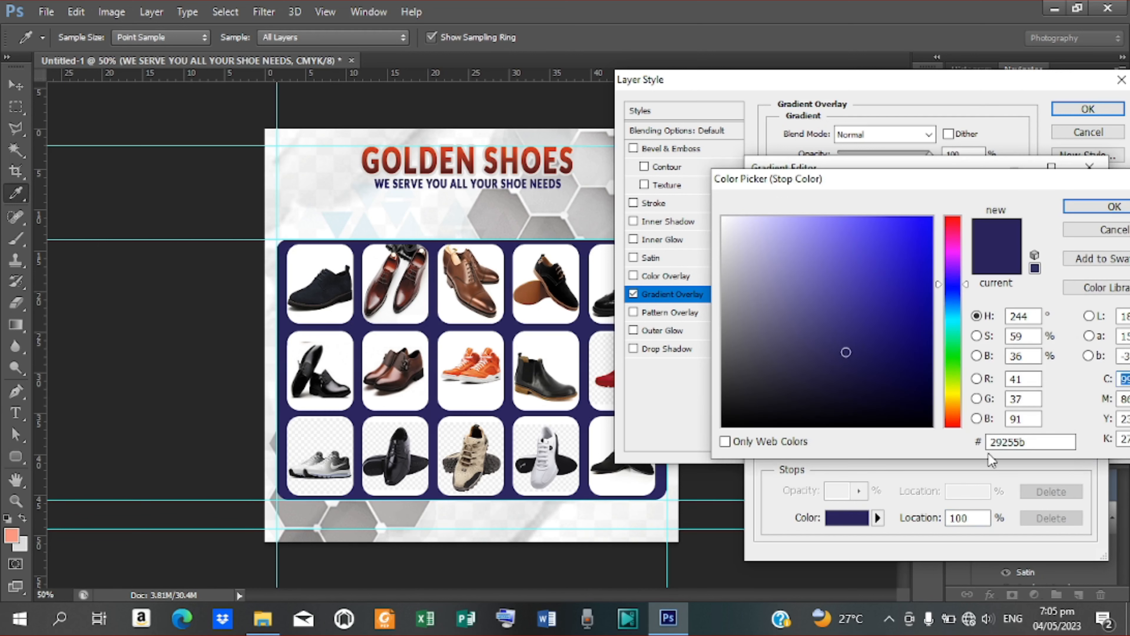
click(1113, 206)
click(1086, 203)
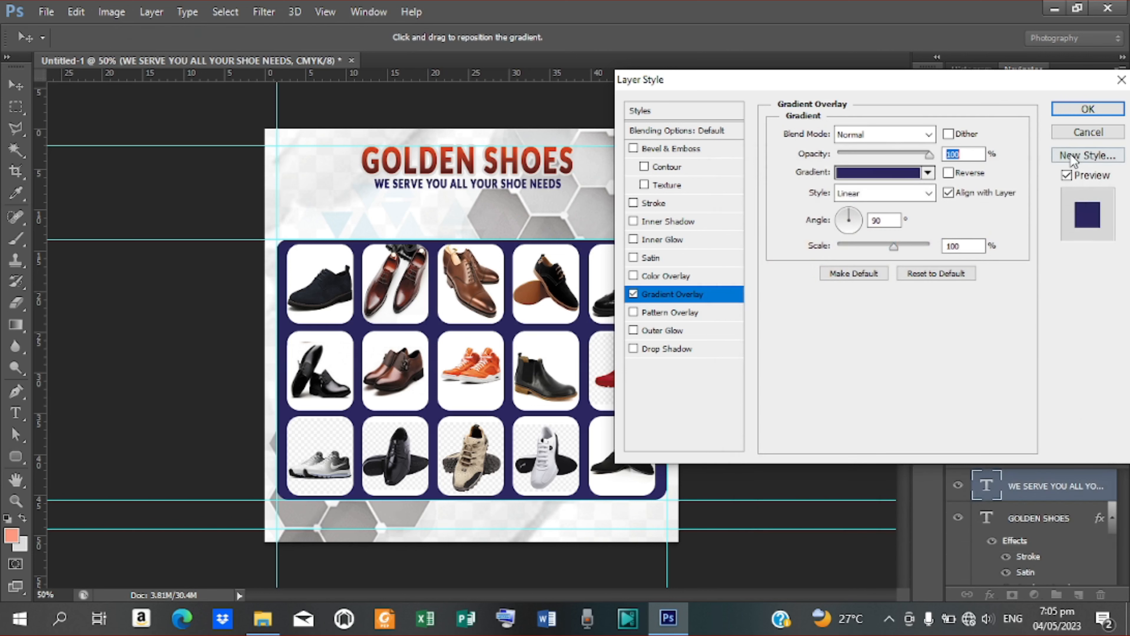
click(1074, 111)
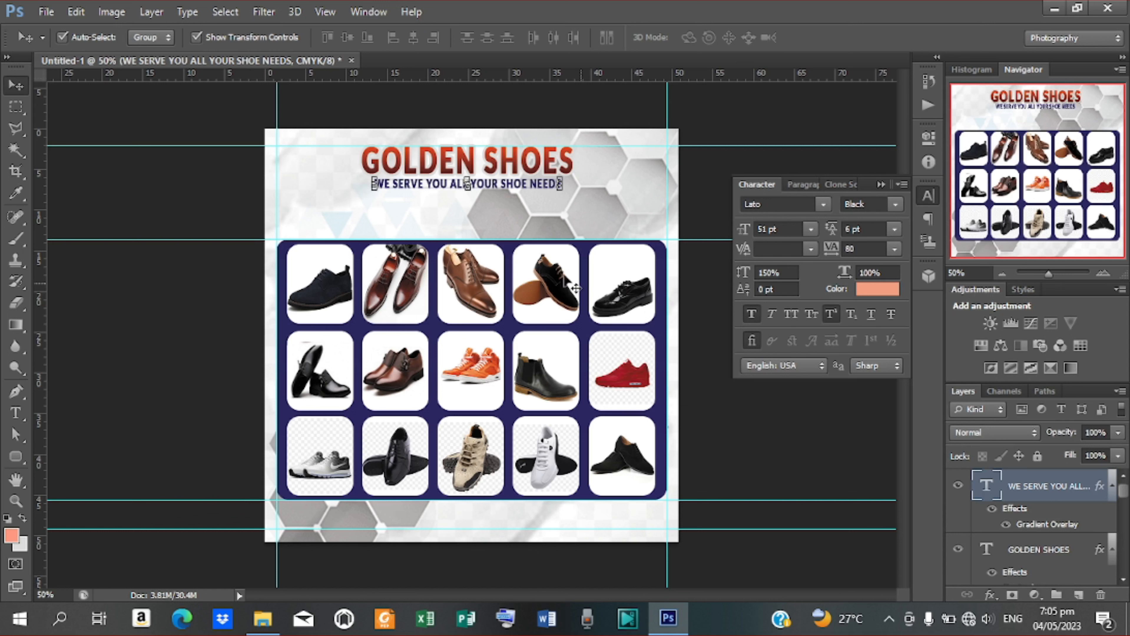
Step: Align the GOLDEN SHOES title and tagline to the canvas's horizontal centre
click(120, 207)
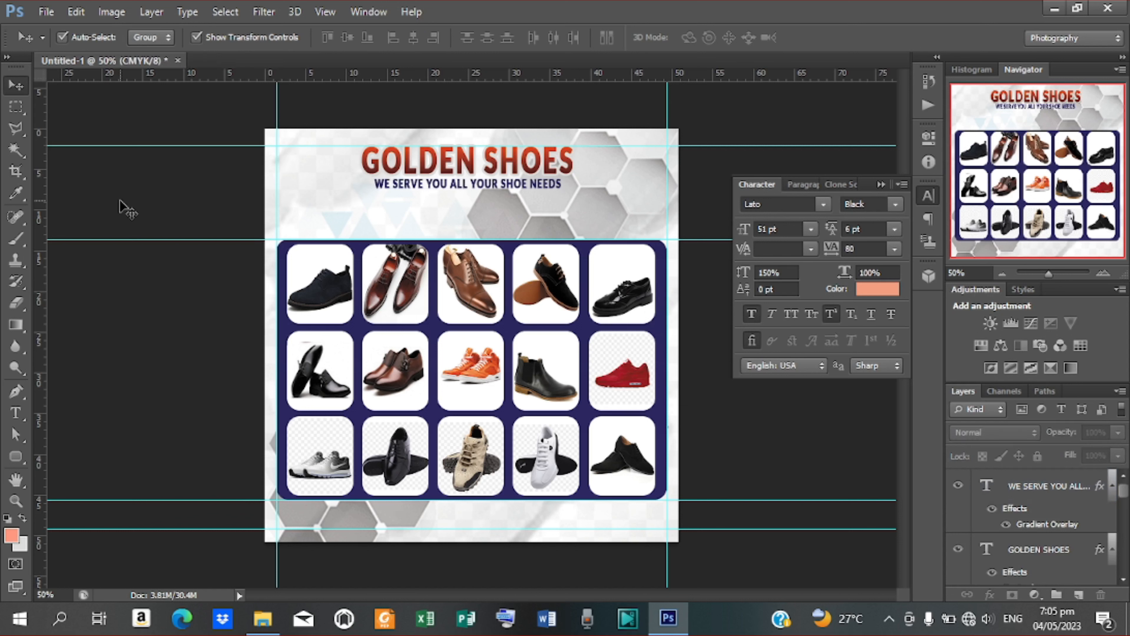
click(1049, 486)
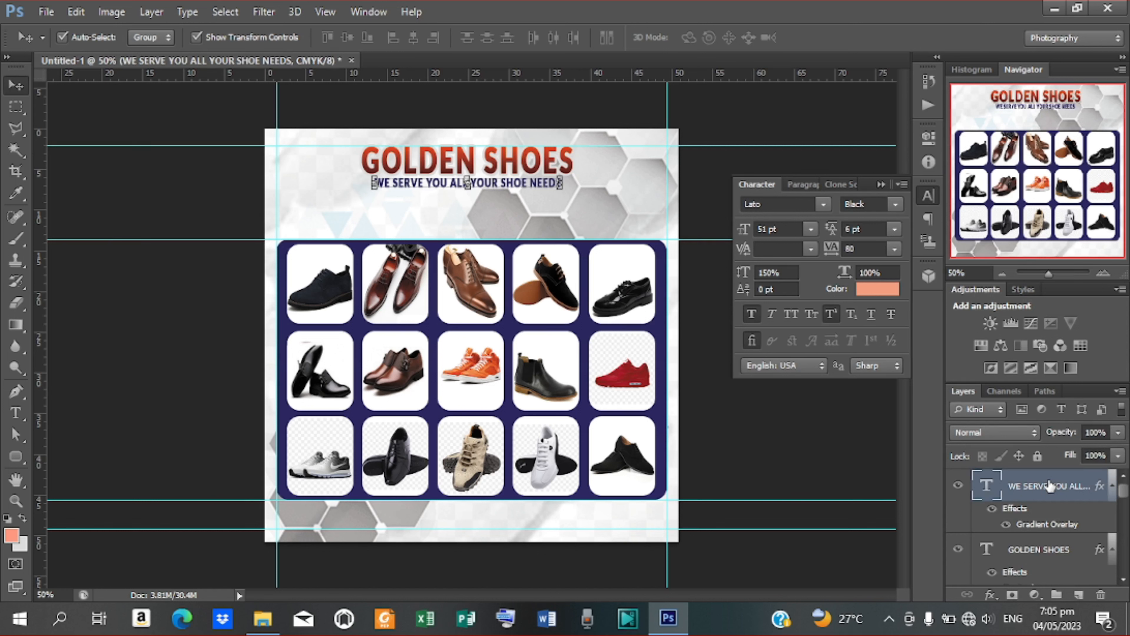
shift+click(1043, 548)
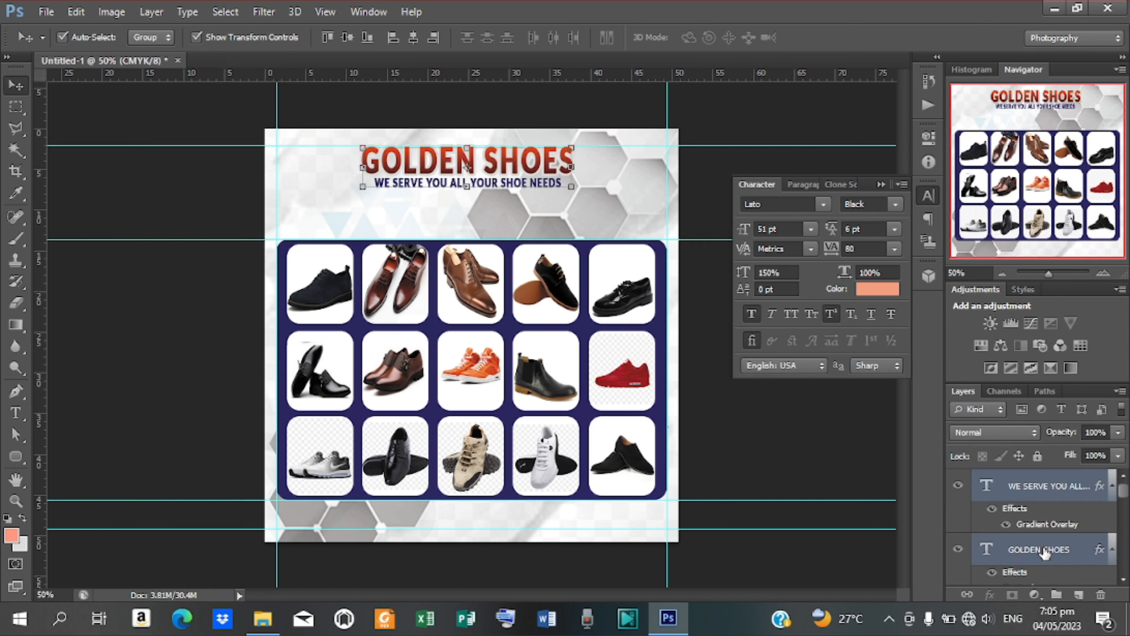
key(ctrl+a)
click(410, 39)
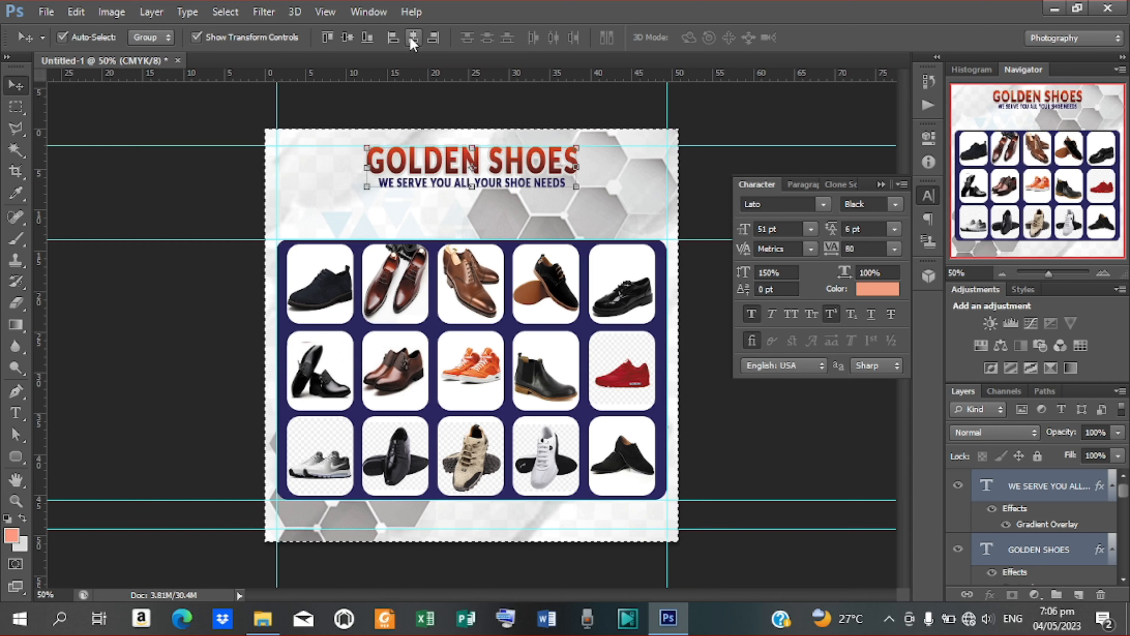
click(785, 405)
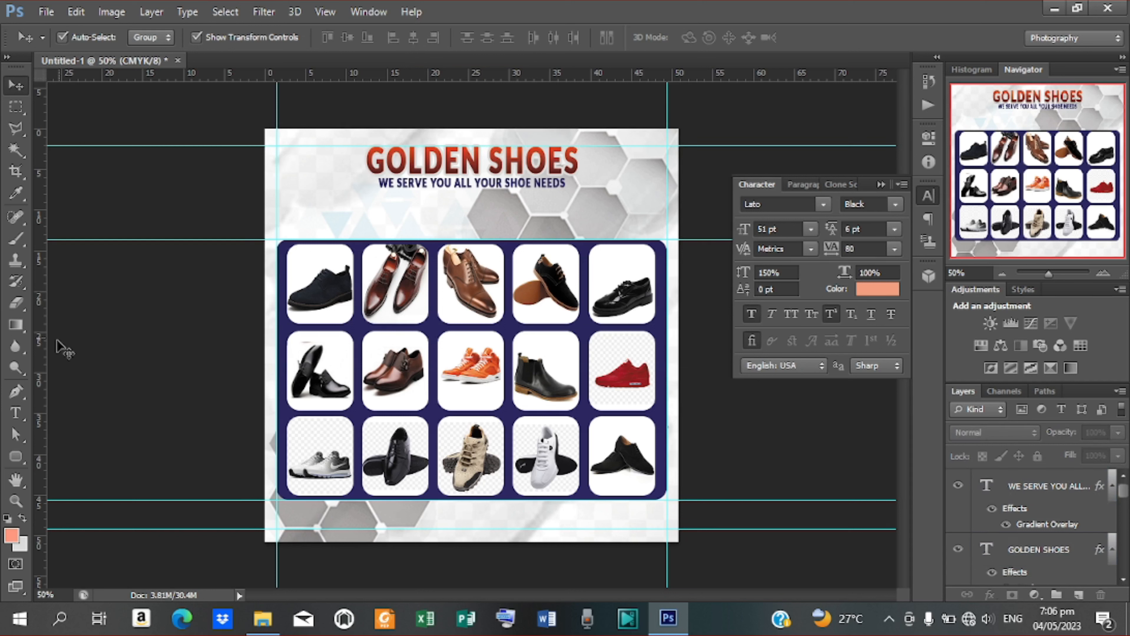
click(461, 186)
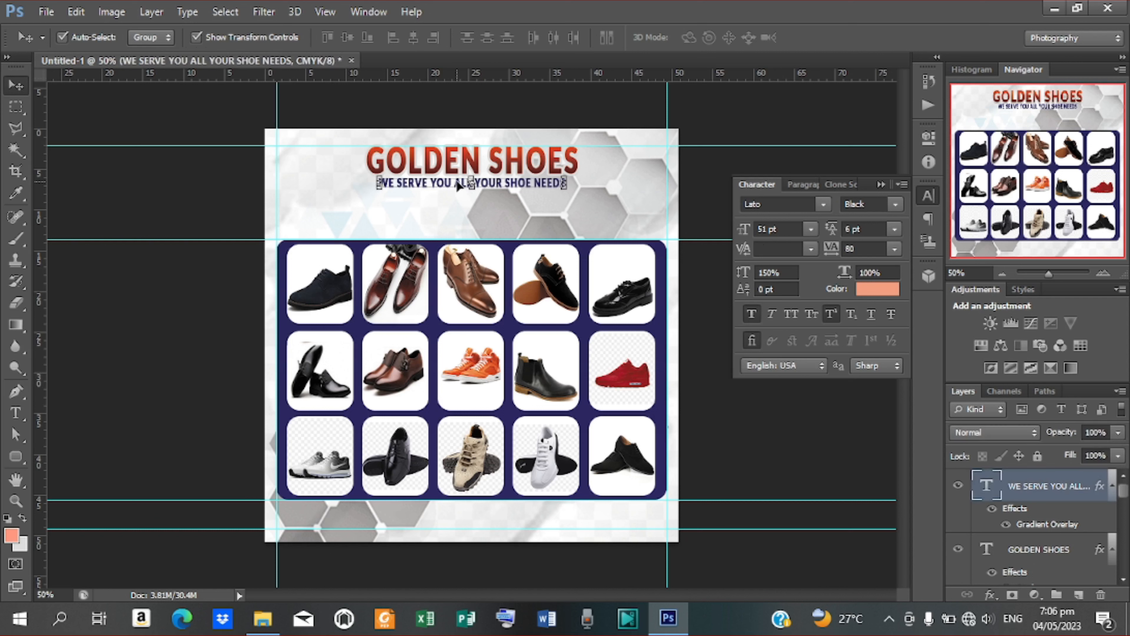
Step: Duplicate the tagline layer and move the copy below the original
key(ctrl+j)
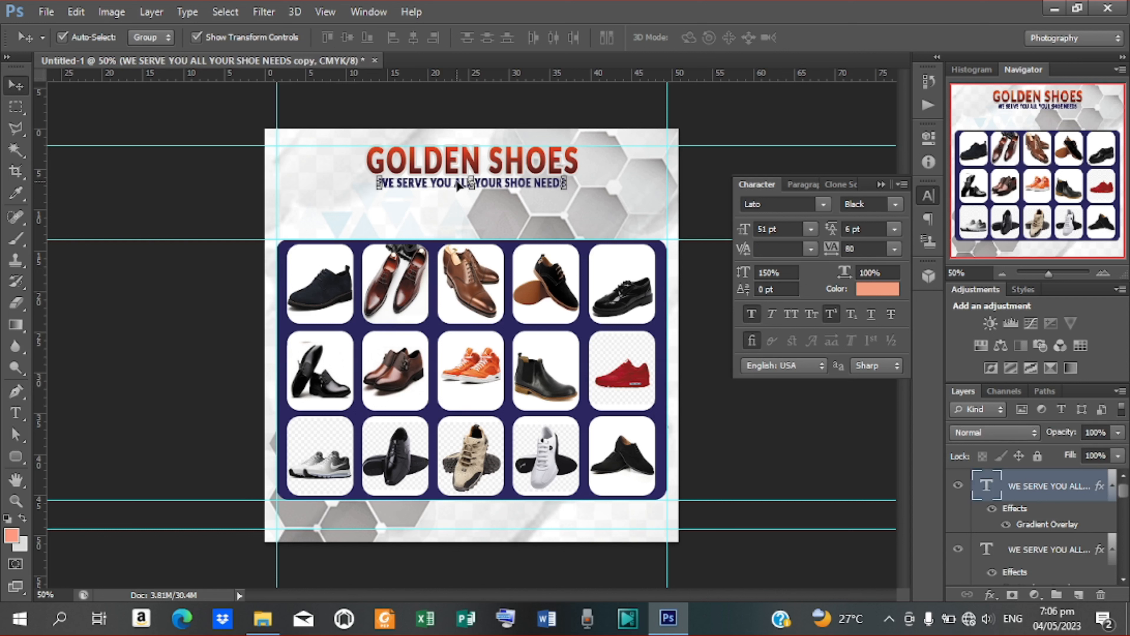
drag(459, 186, 456, 215)
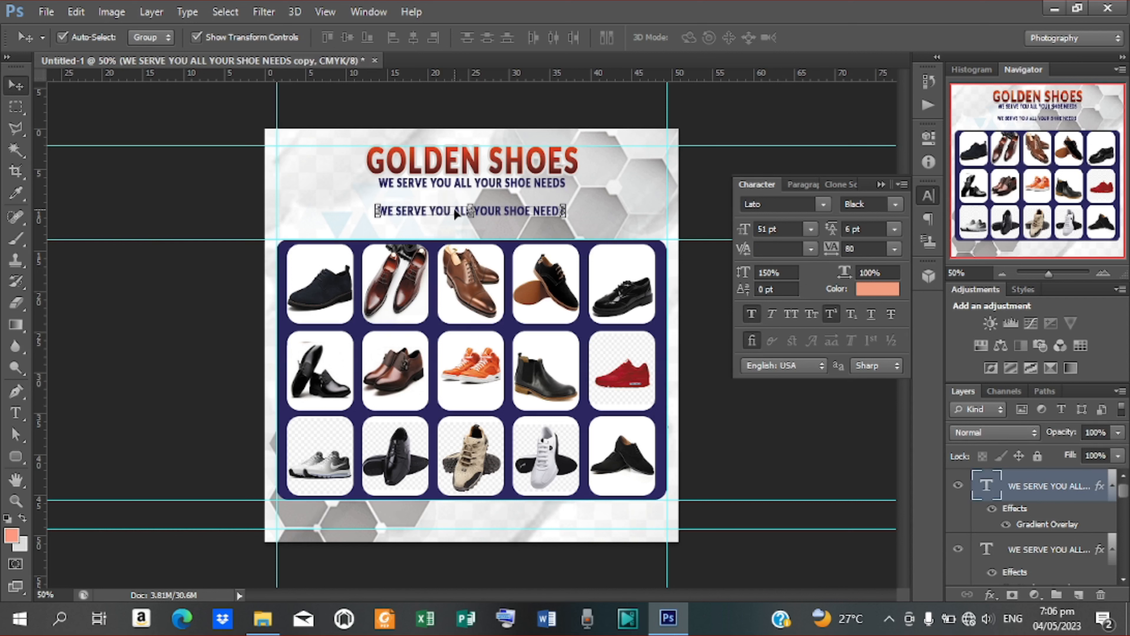
key(t)
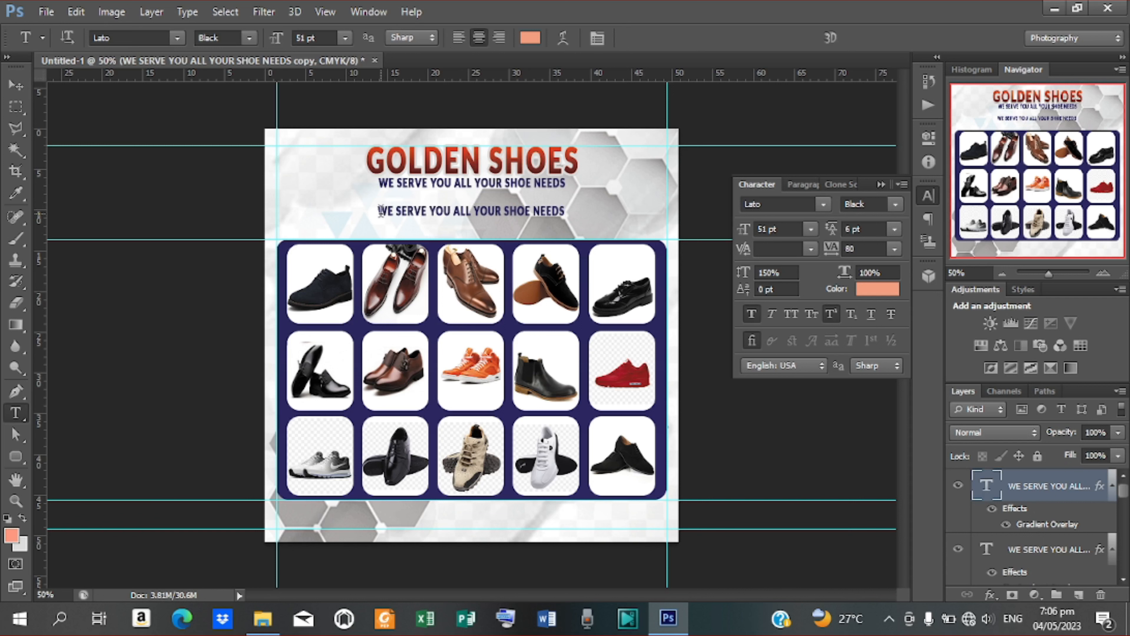
Step: Retype the copy as 'DEALERS IN ALL KINDS OF SHOES' and nudge it slightly up
drag(381, 210, 581, 213)
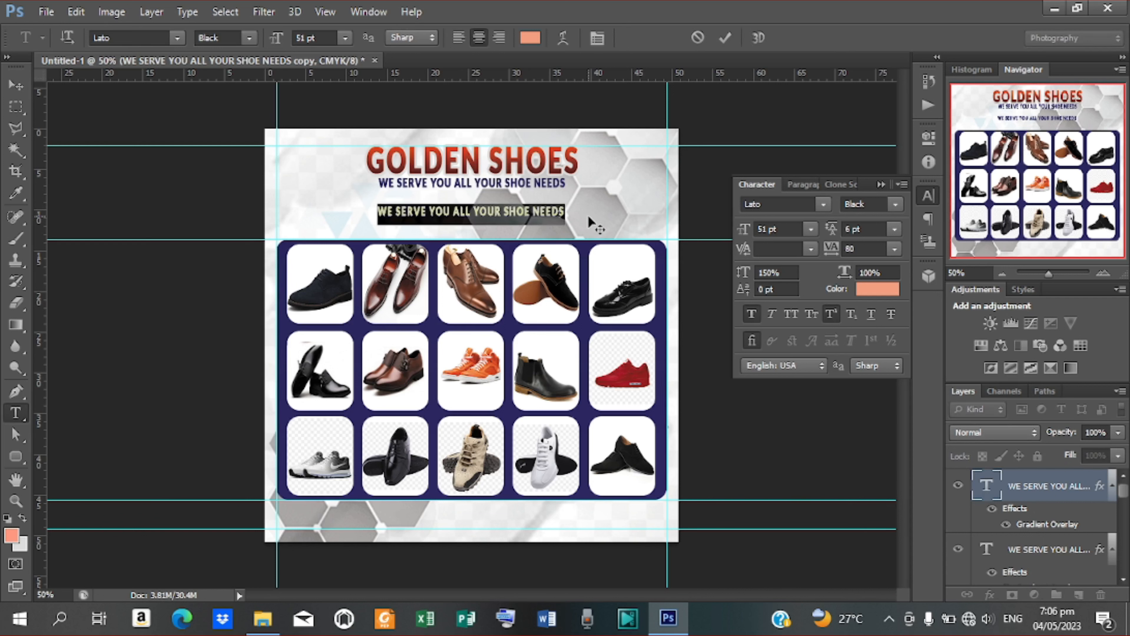
text(DE)
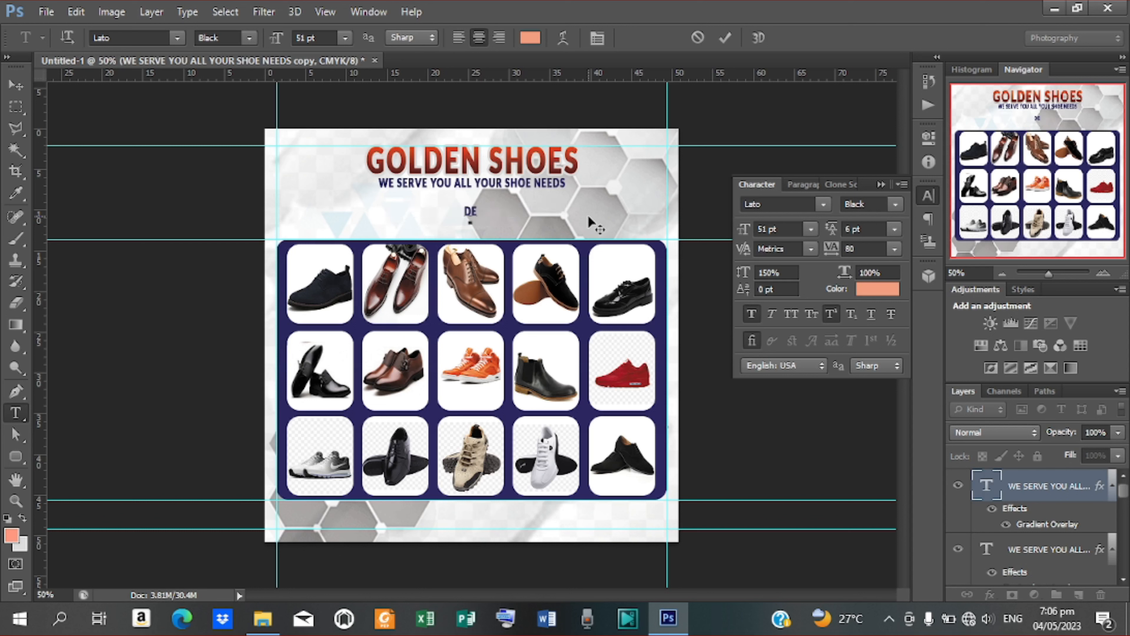
text(AR)
key(BackSpace)
text(LERS IN)
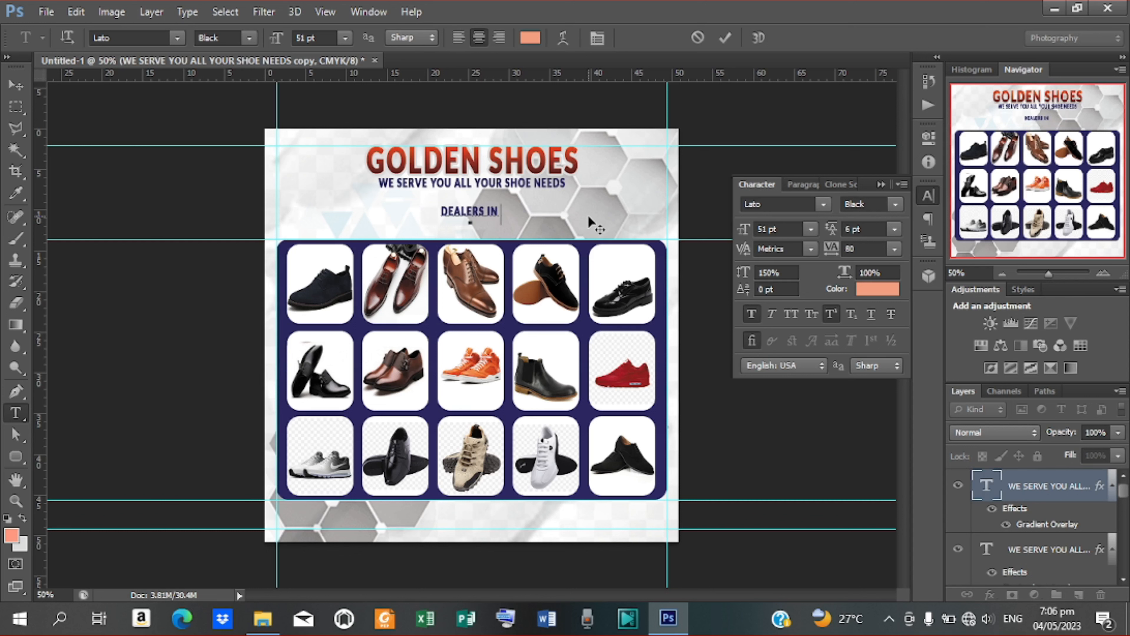
text( ALL)
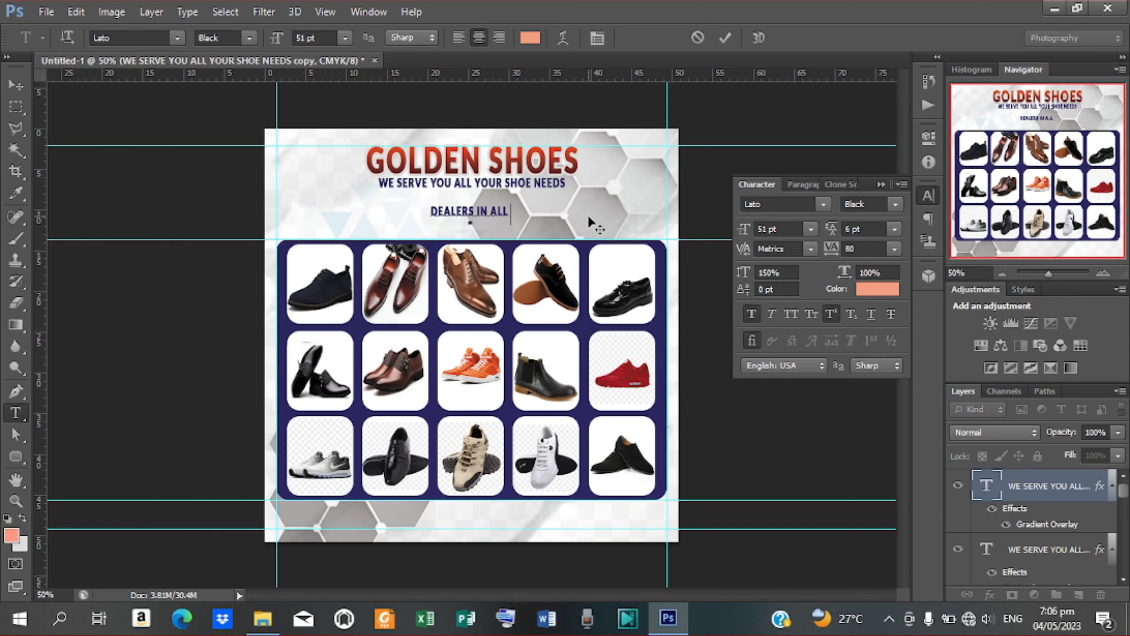
text( KINDS OF SHOES)
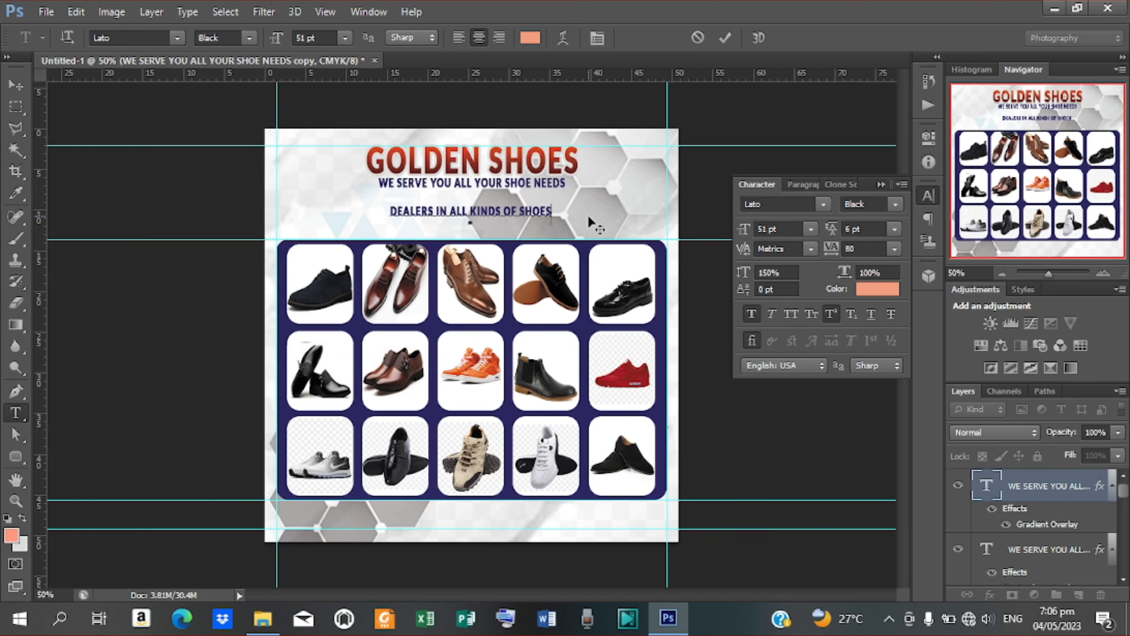
click(726, 39)
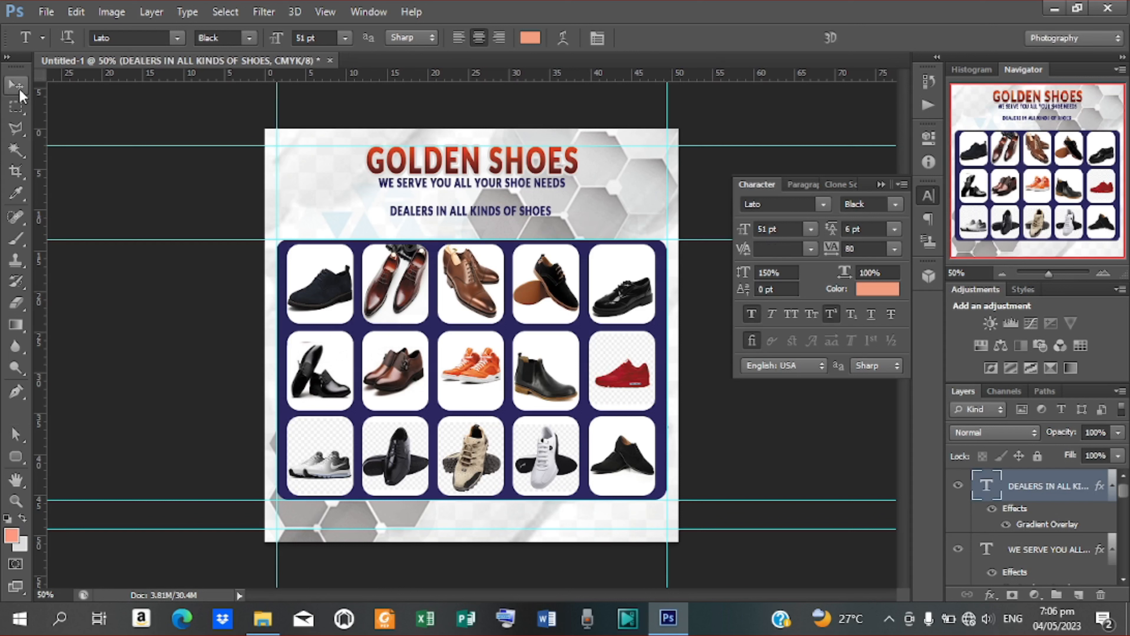
click(15, 84)
drag(500, 215, 501, 208)
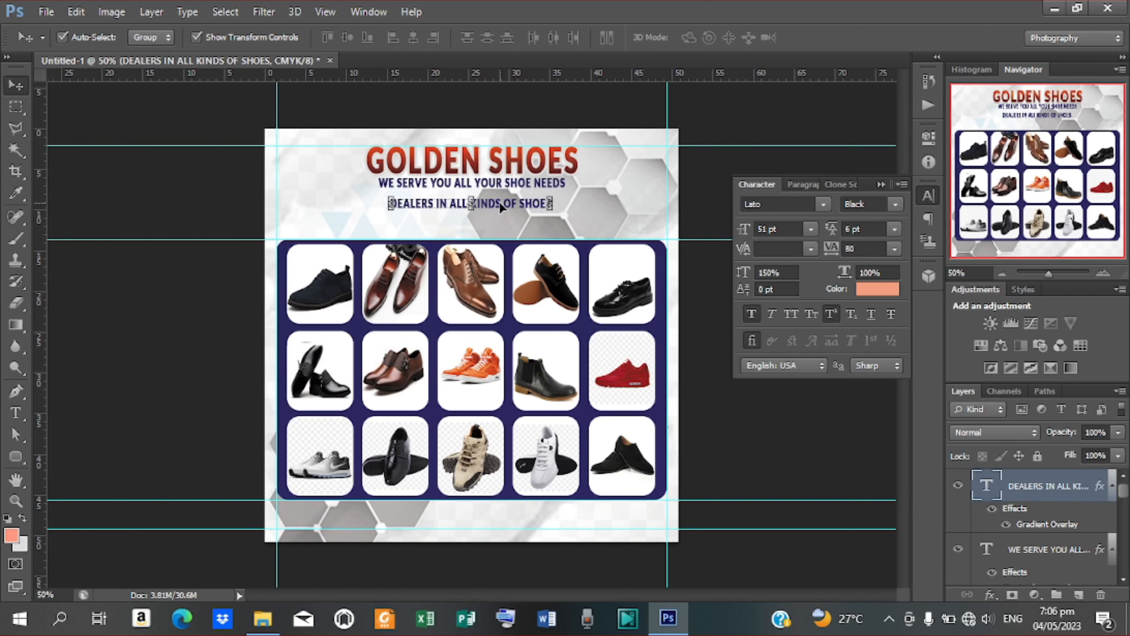
Step: Draw a rounded-rectangle bar across the DEALERS line and set its height to 4 px
click(17, 456)
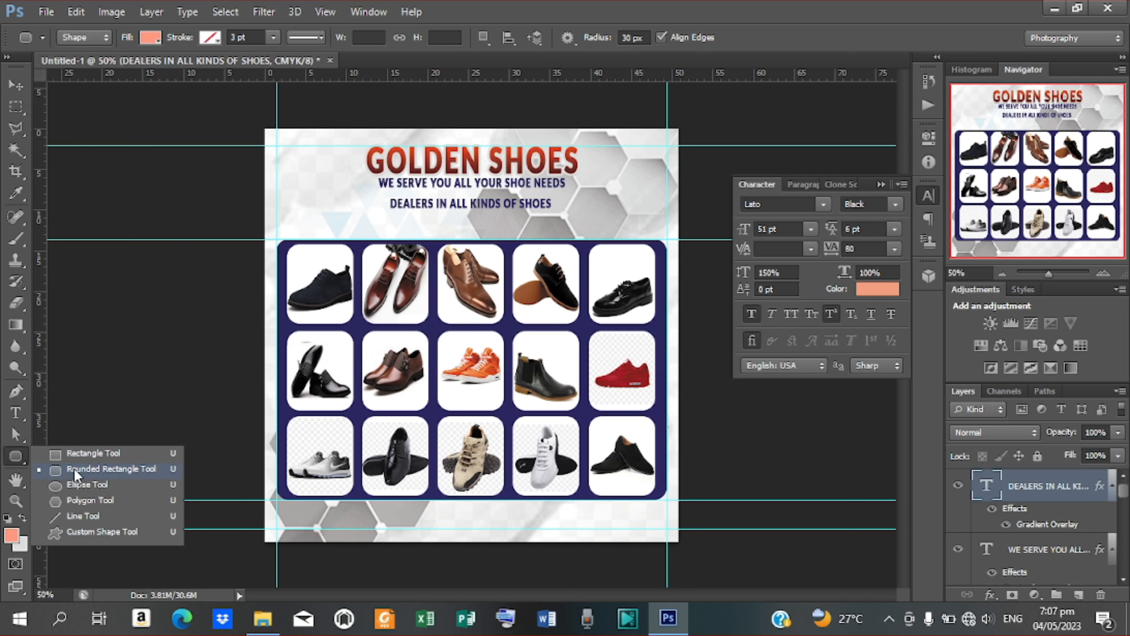
click(75, 472)
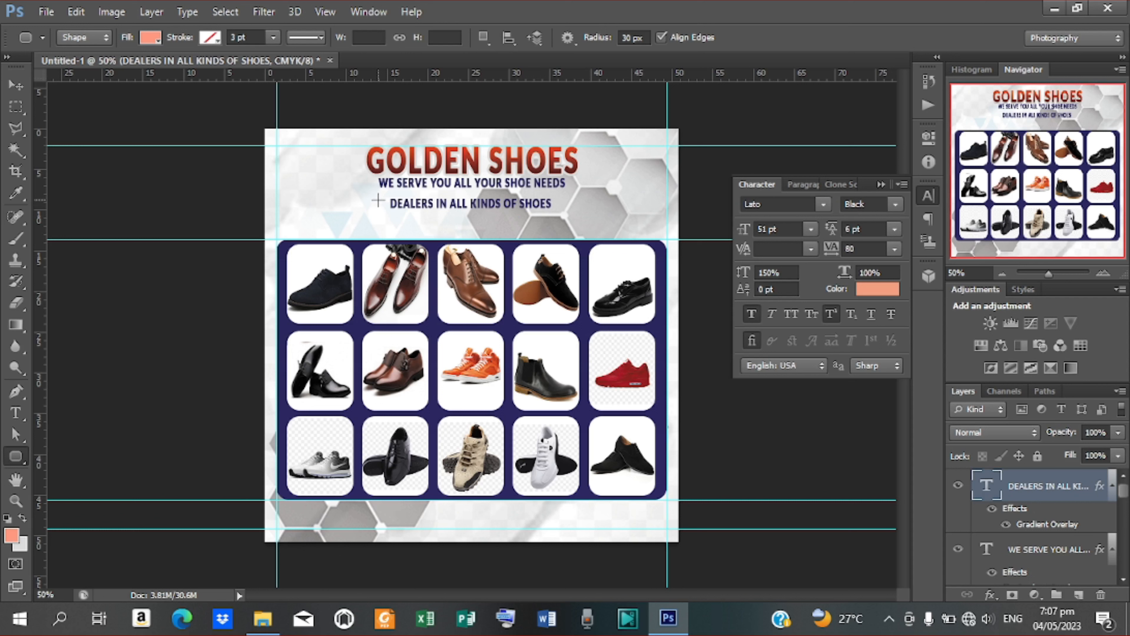
drag(378, 201, 577, 200)
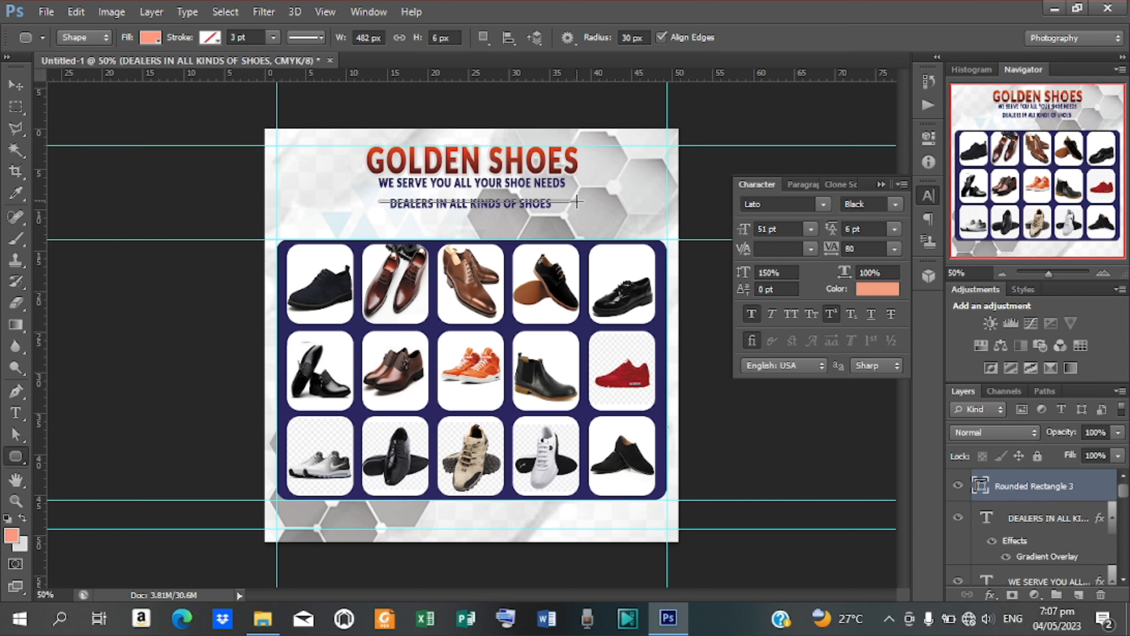
click(417, 40)
text(4)
key(Return)
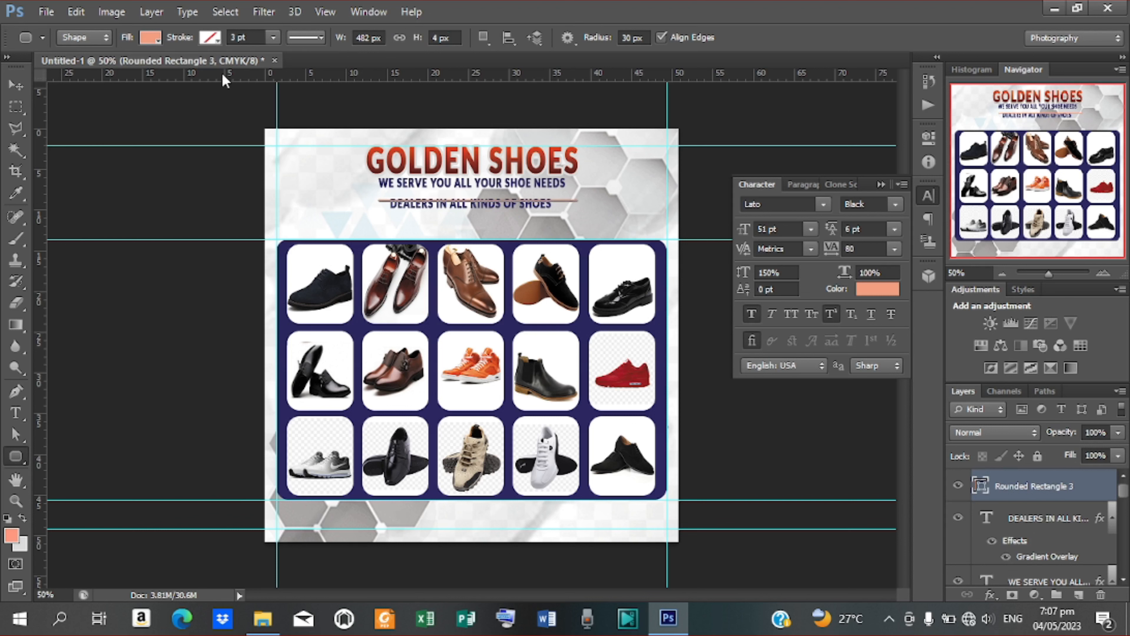
Step: Fill the bar with the GOLDEN title's red (#c63d23), then select it with the DEALERS text layer
click(151, 38)
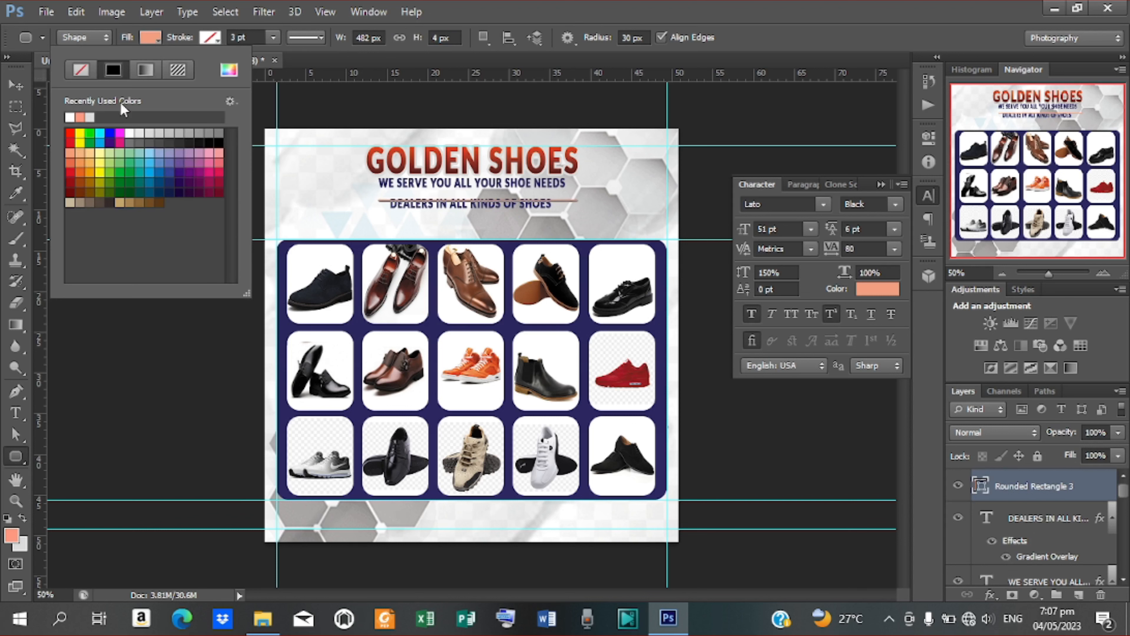
click(228, 69)
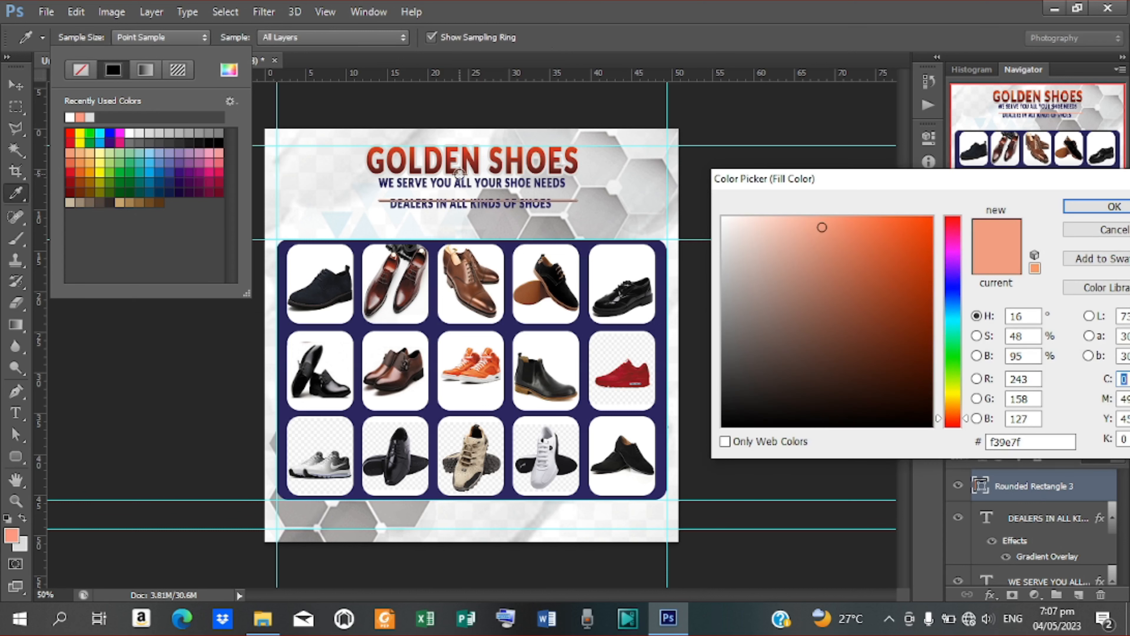
click(438, 152)
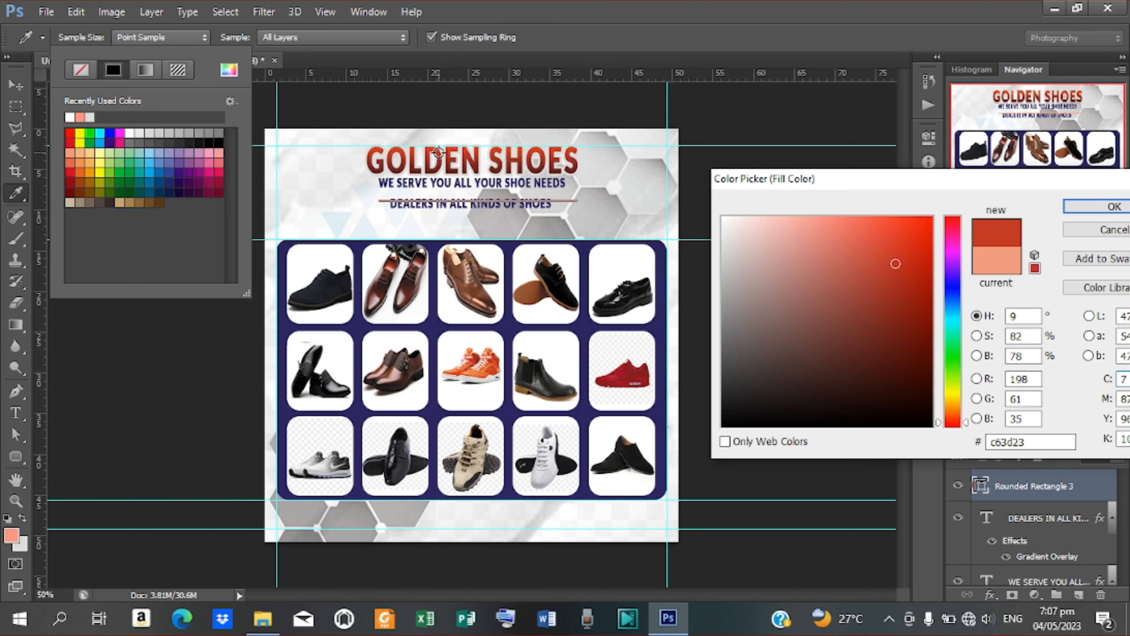
click(1113, 206)
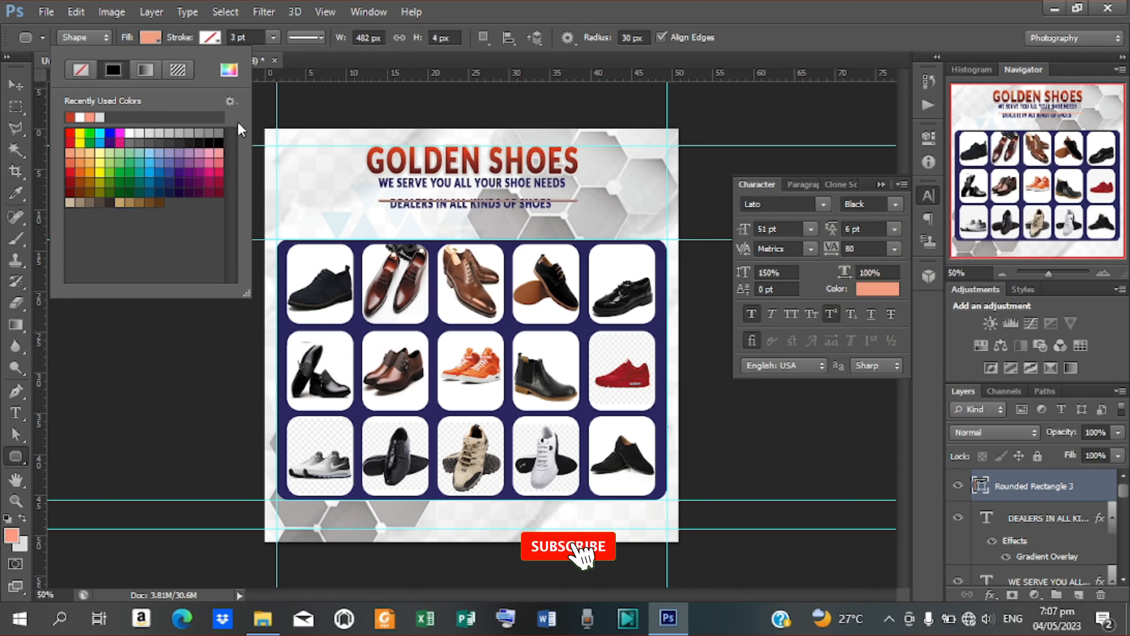
click(15, 84)
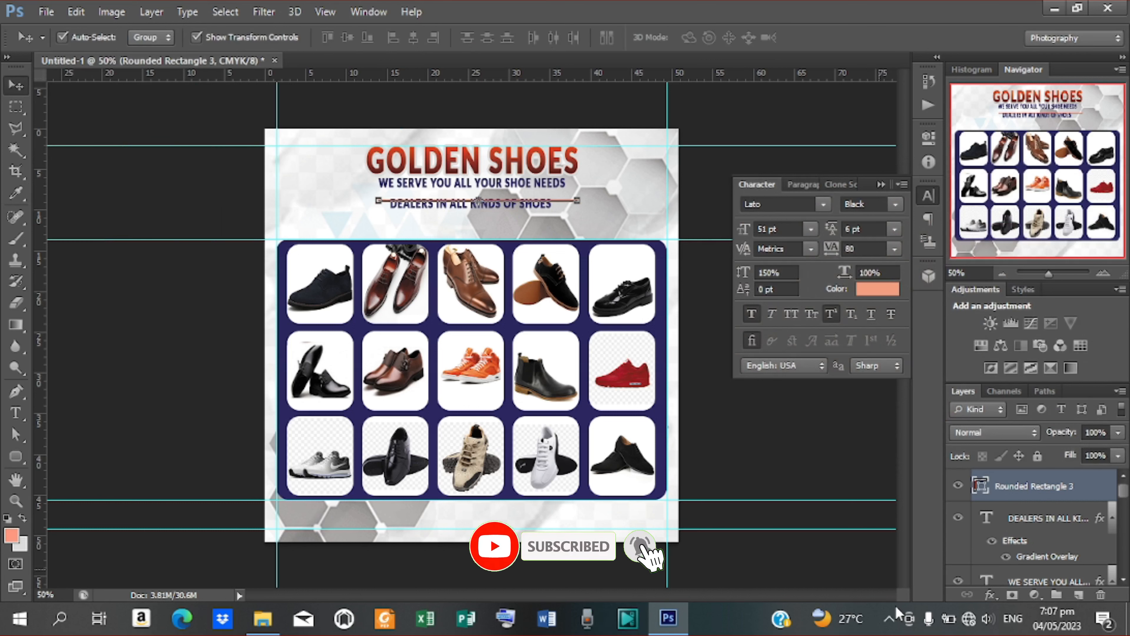
shift+click(1032, 528)
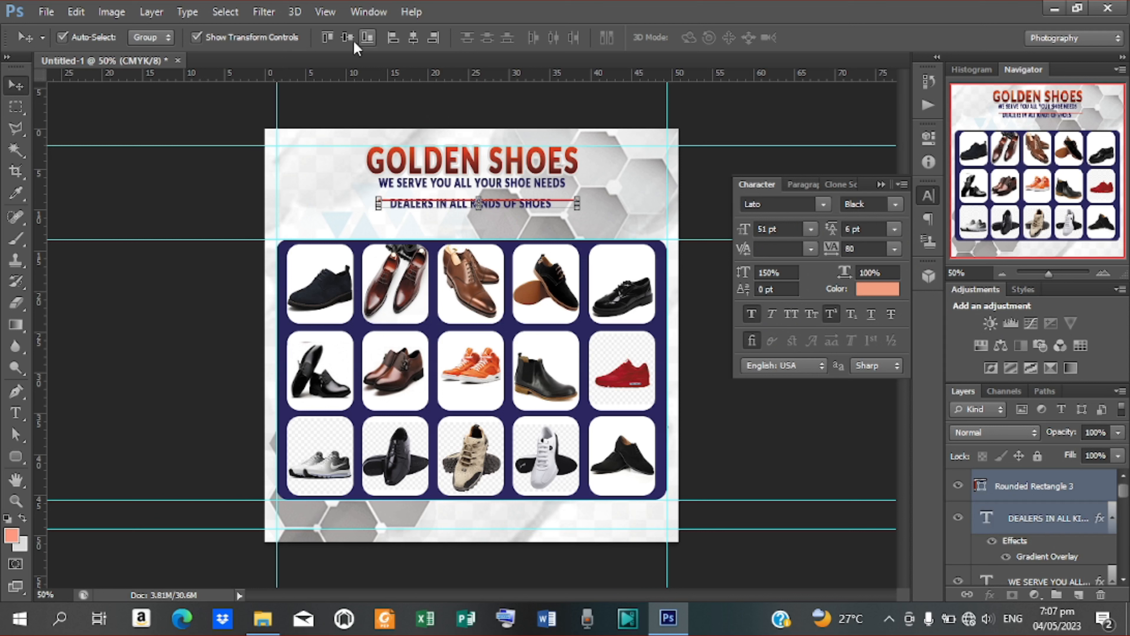
Step: Align the red bar and DEALERS text on their vertical and horizontal centres, nudging the text left
click(344, 39)
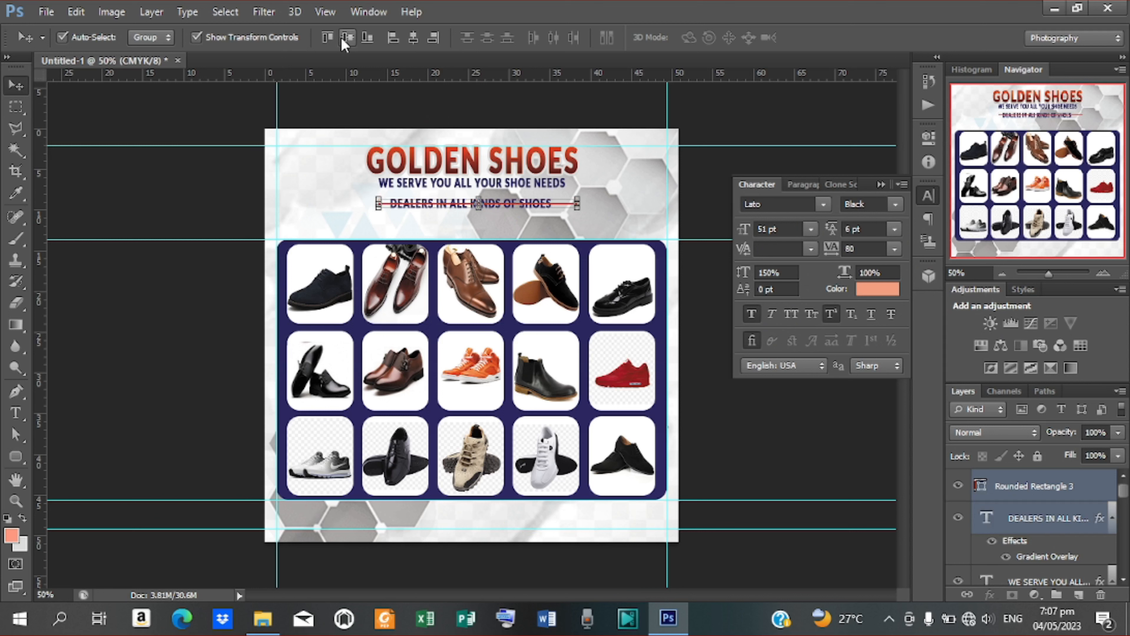
click(413, 43)
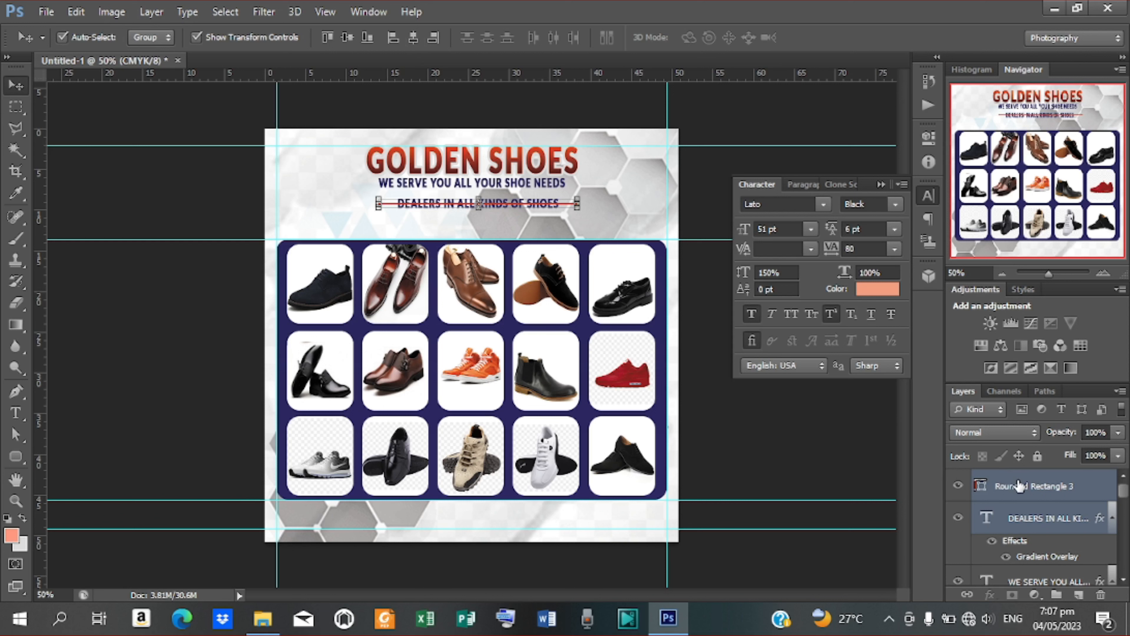
key(Left)
key(Left)
key(Left)
key(Left)
key(Left)
key(Left)
key(Left)
key(Left)
key(Left)
key(Left)
key(Left)
key(Left)
key(Left)
key(Left)
key(Left)
key(Left)
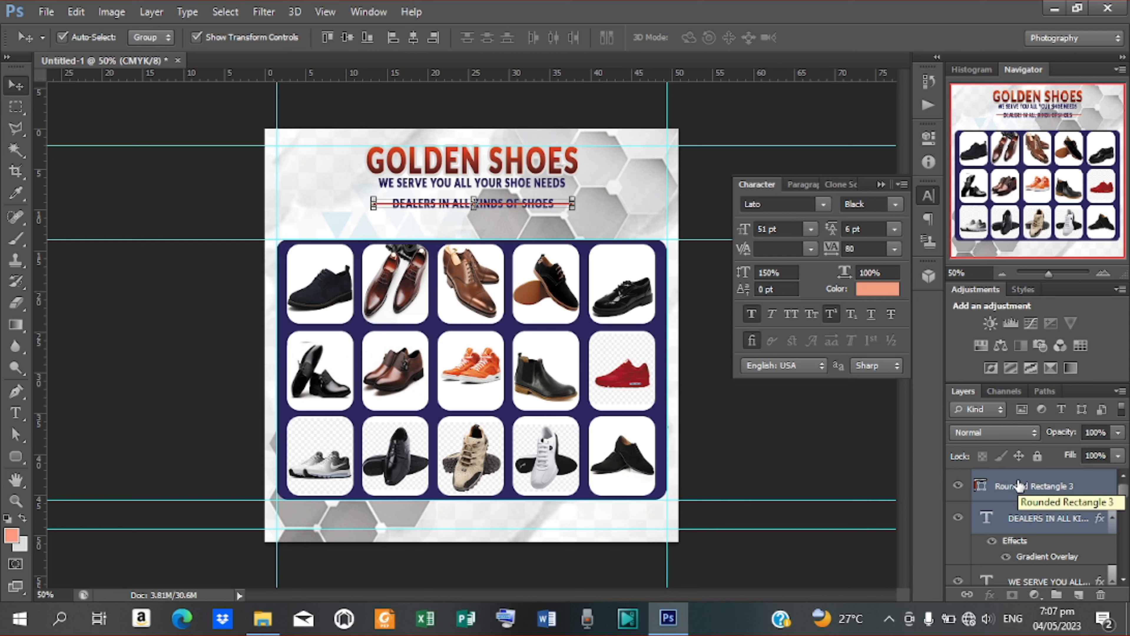
click(1021, 490)
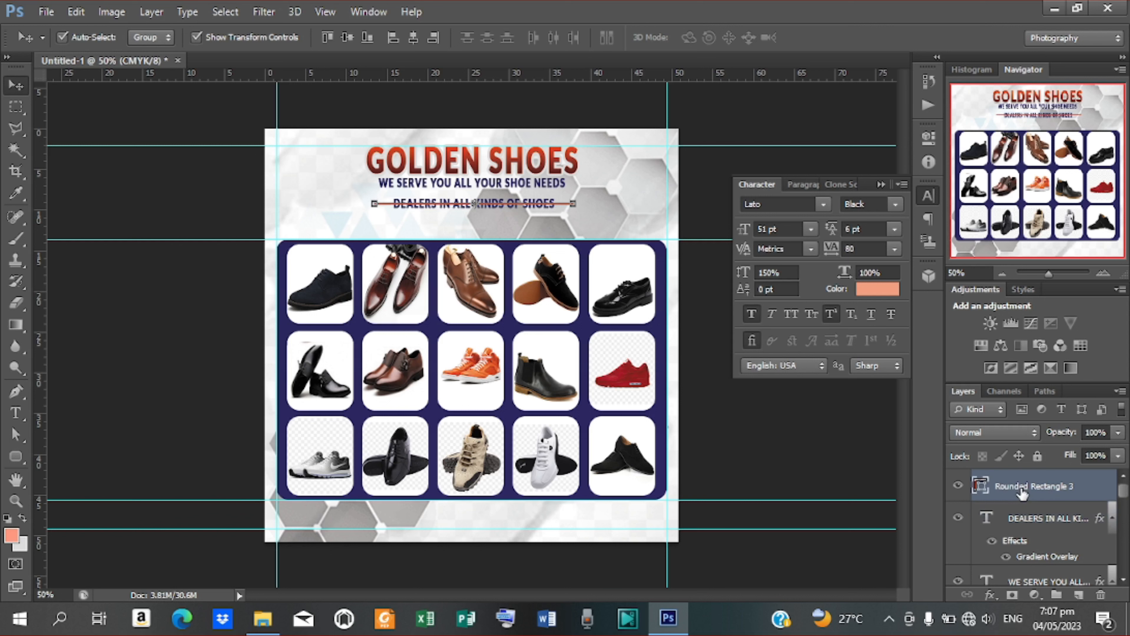
Step: Rasterize the red bar and cut out its middle behind the DEALERS text, leaving two dashes
right_click(1022, 493)
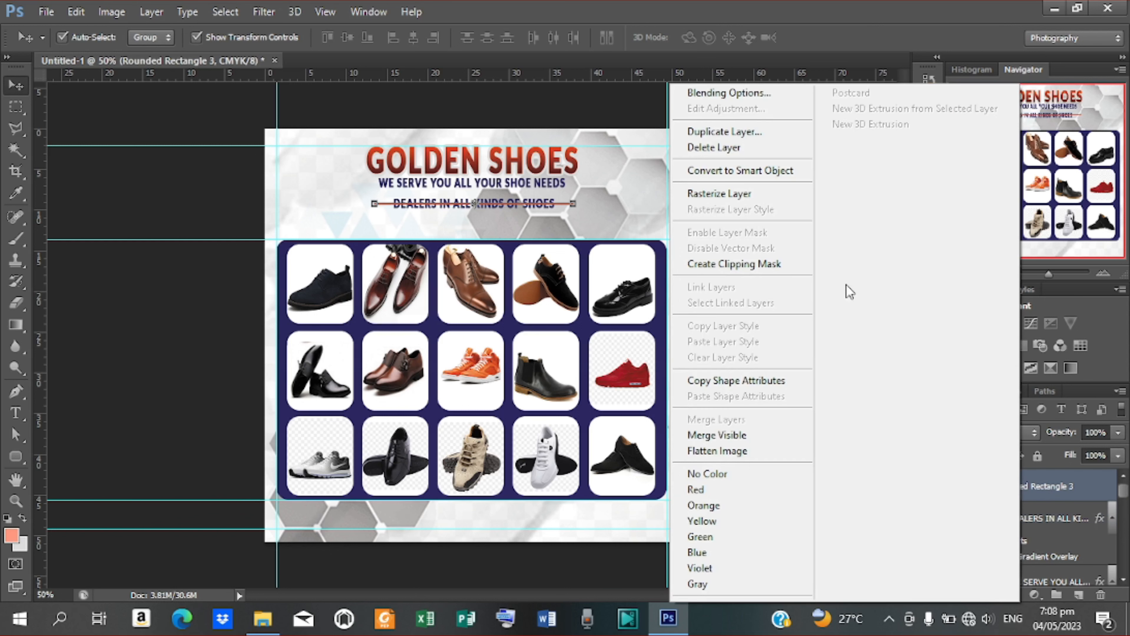
click(753, 200)
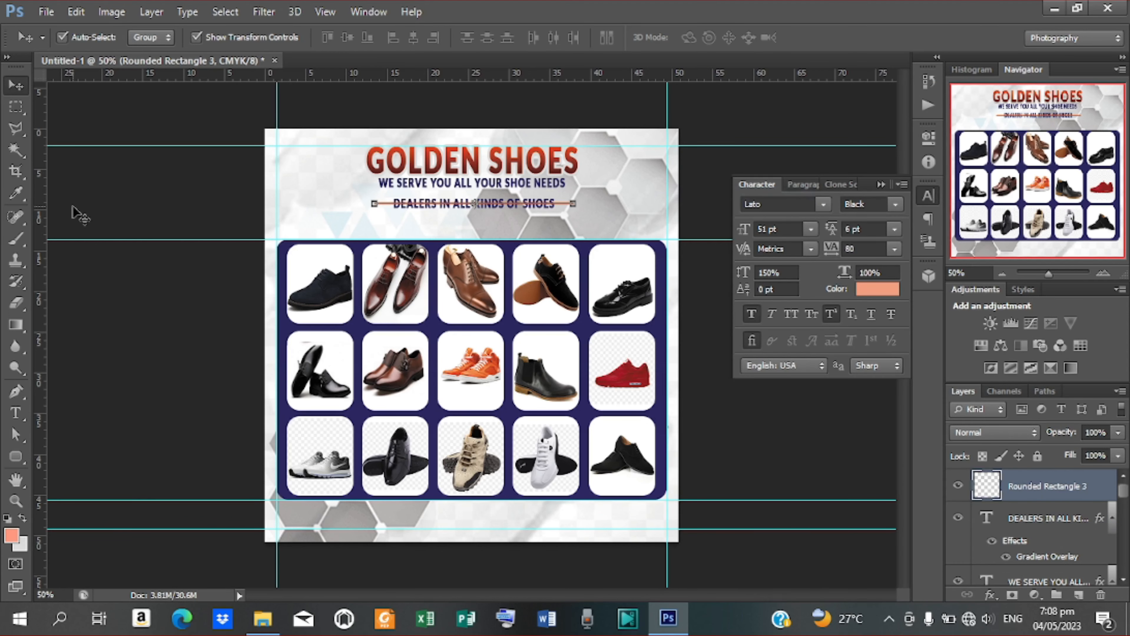
click(15, 111)
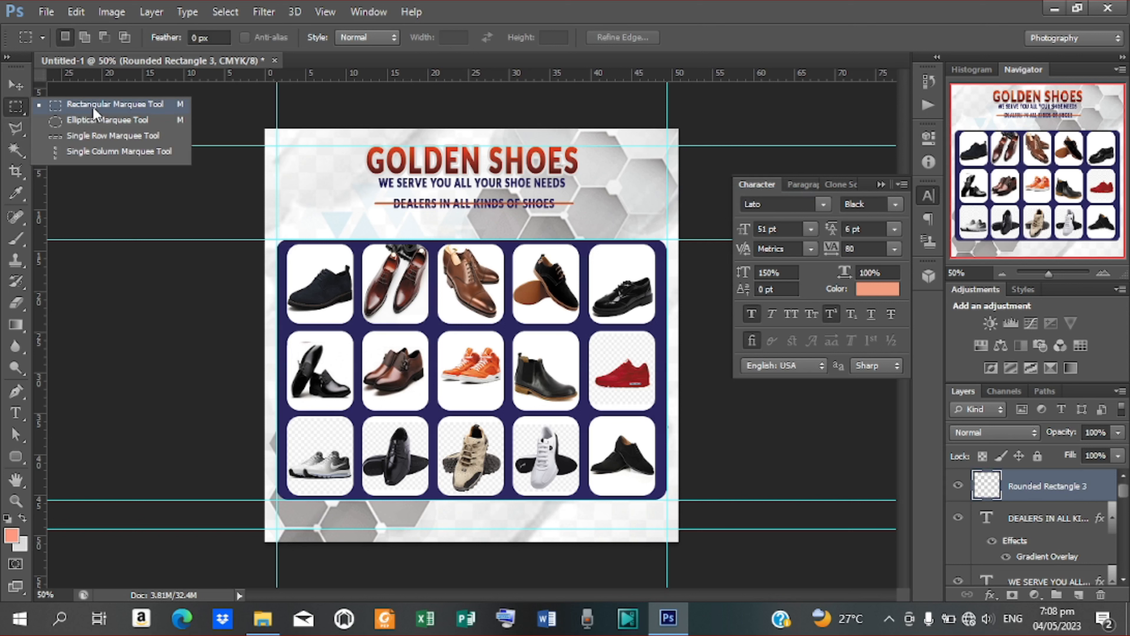
click(95, 105)
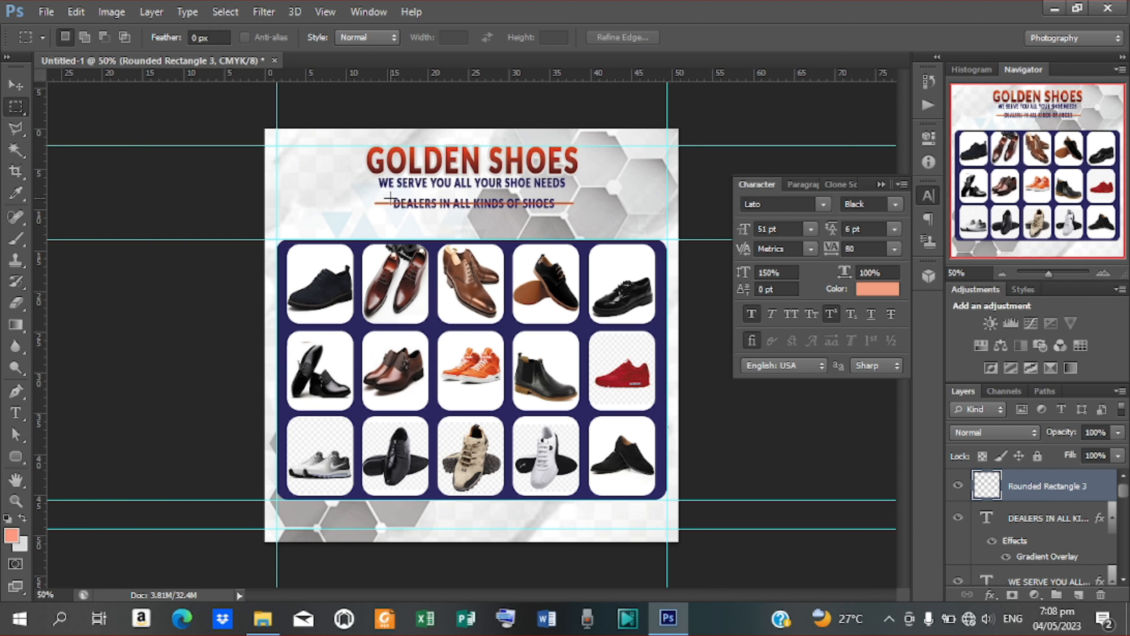
drag(390, 199, 556, 209)
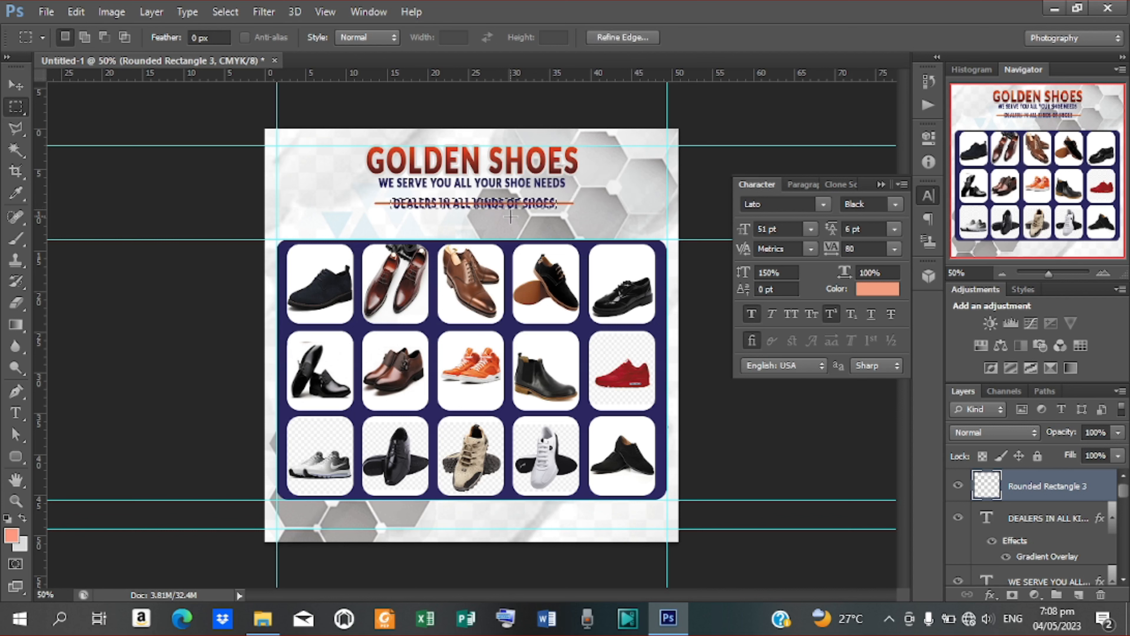
right_click(509, 208)
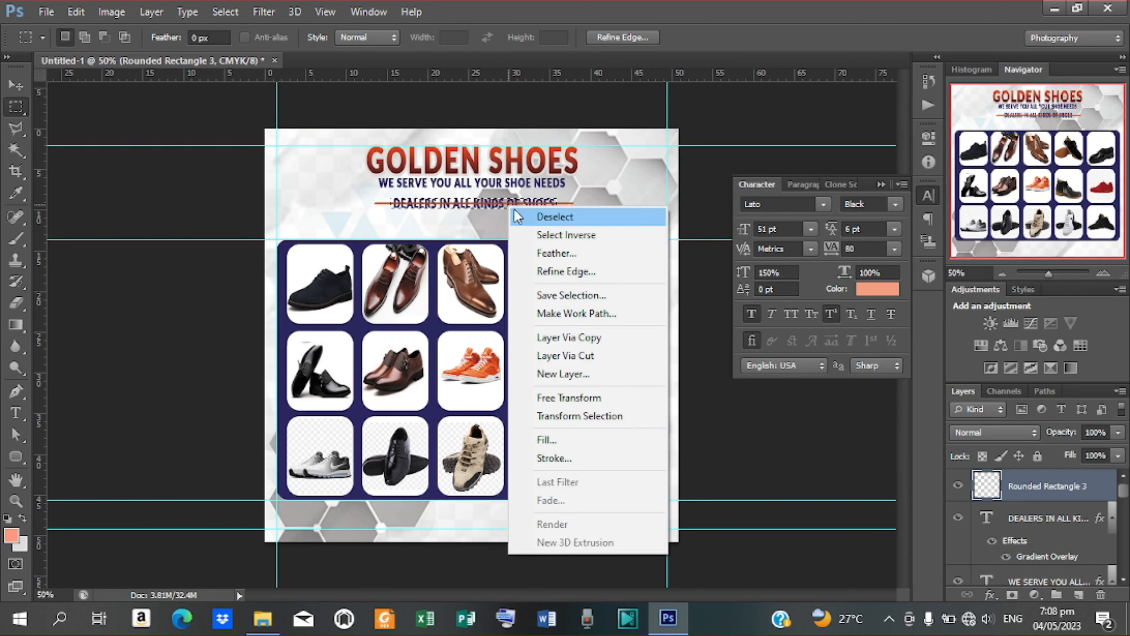
click(565, 356)
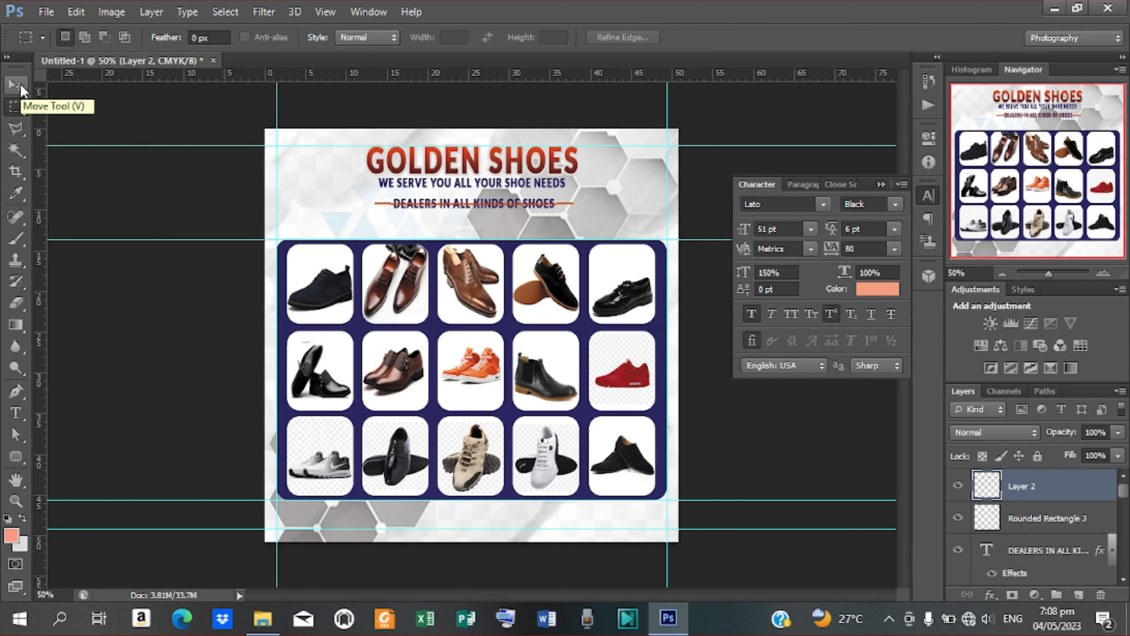
key(ctrl+z)
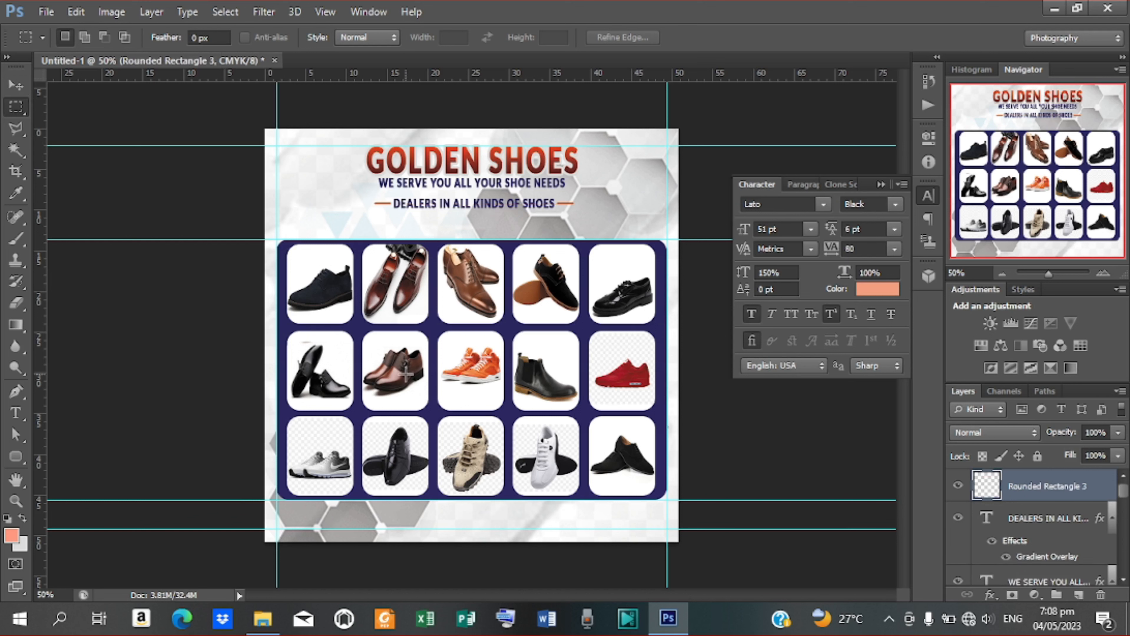
click(14, 415)
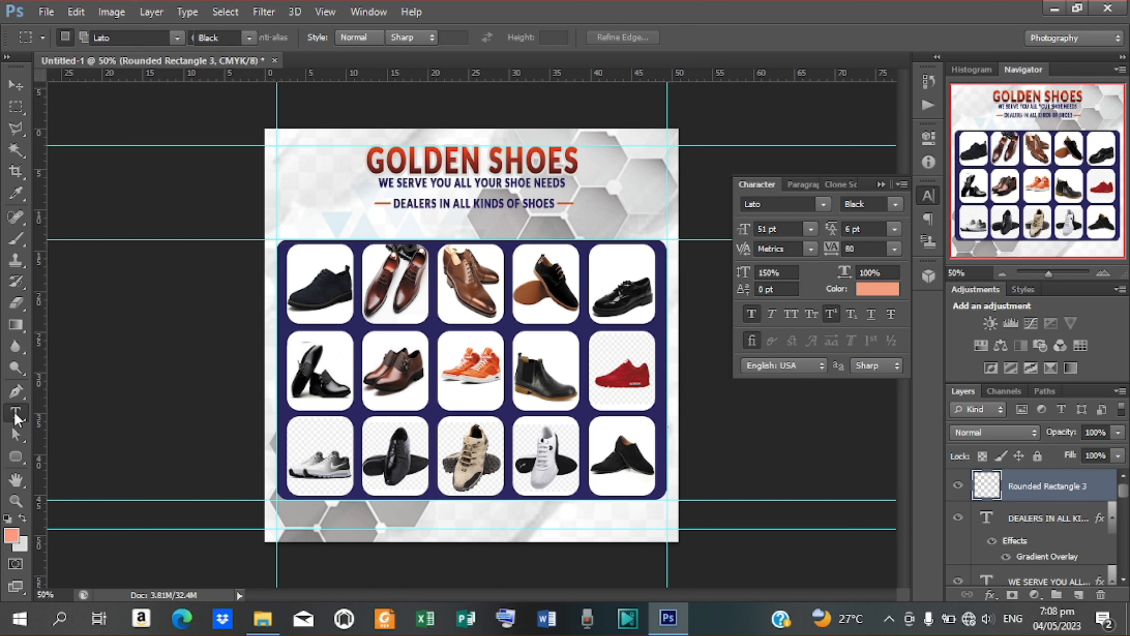
Step: Add the shop's phone number as a salmon Lato Black 51 pt line in the lower-left footer
click(322, 522)
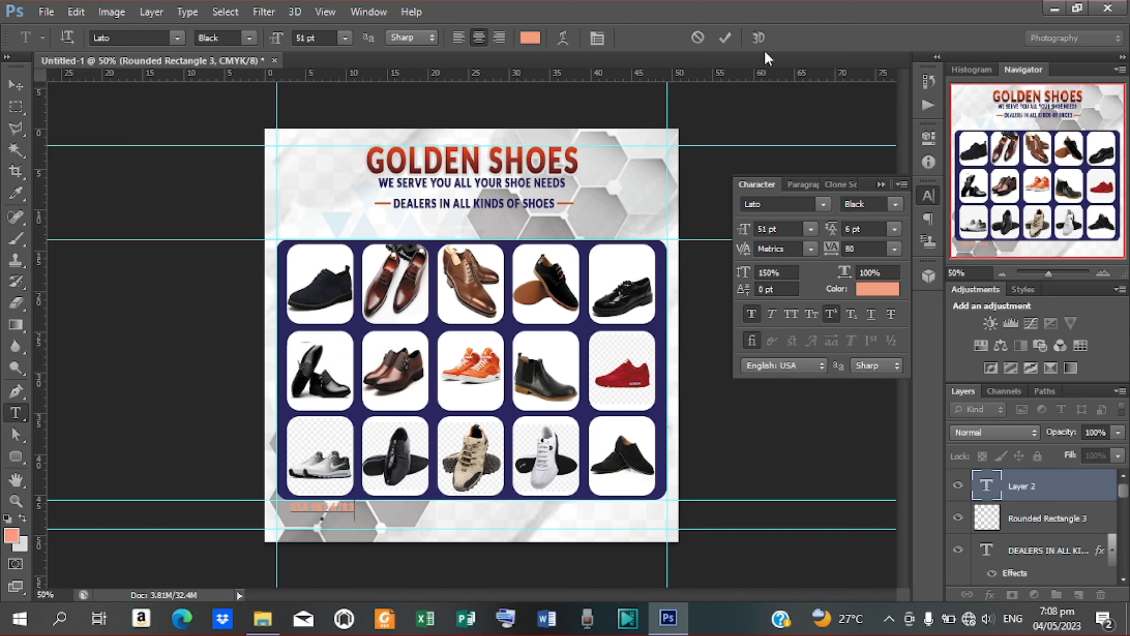
click(725, 39)
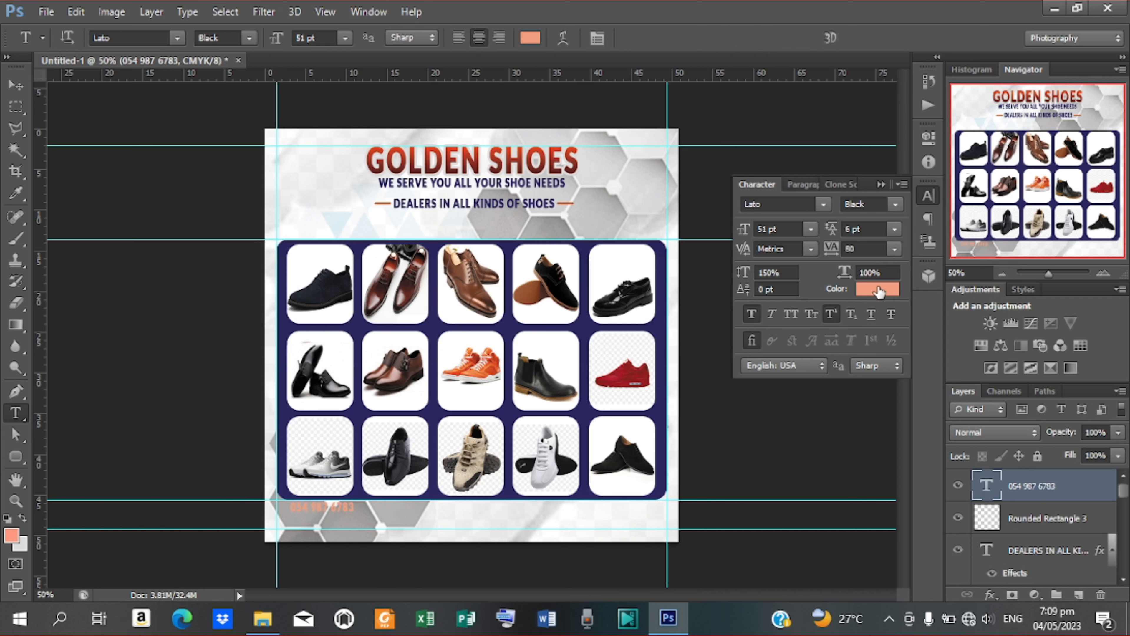
Step: Give the phone-number layer a red-to-orange Gradient Overlay via Blending Options
right_click(1051, 488)
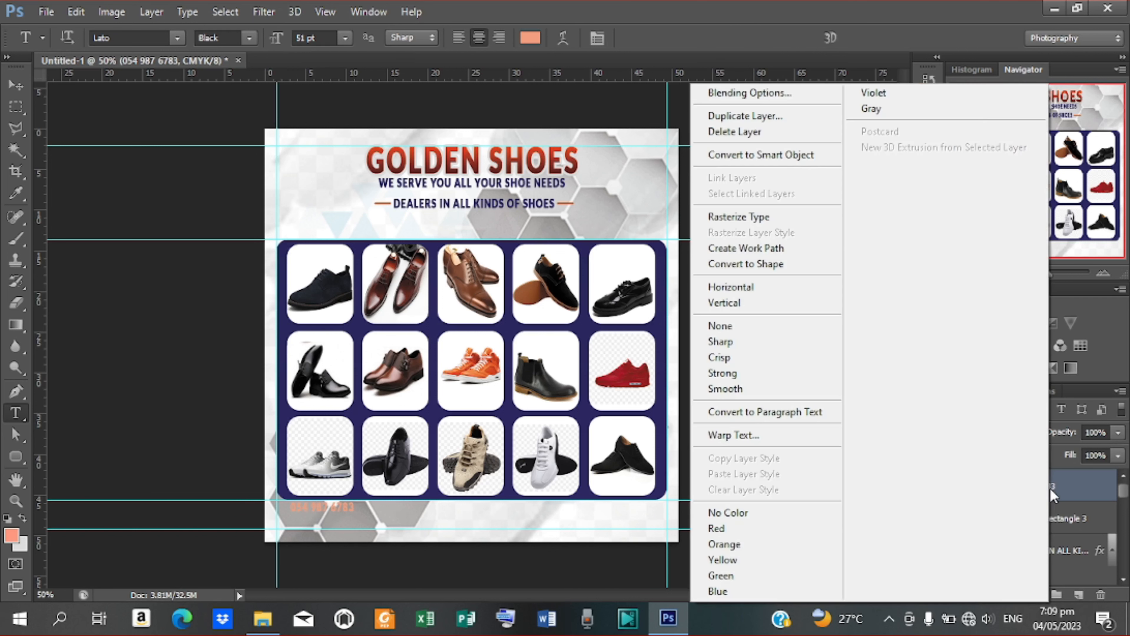
click(749, 93)
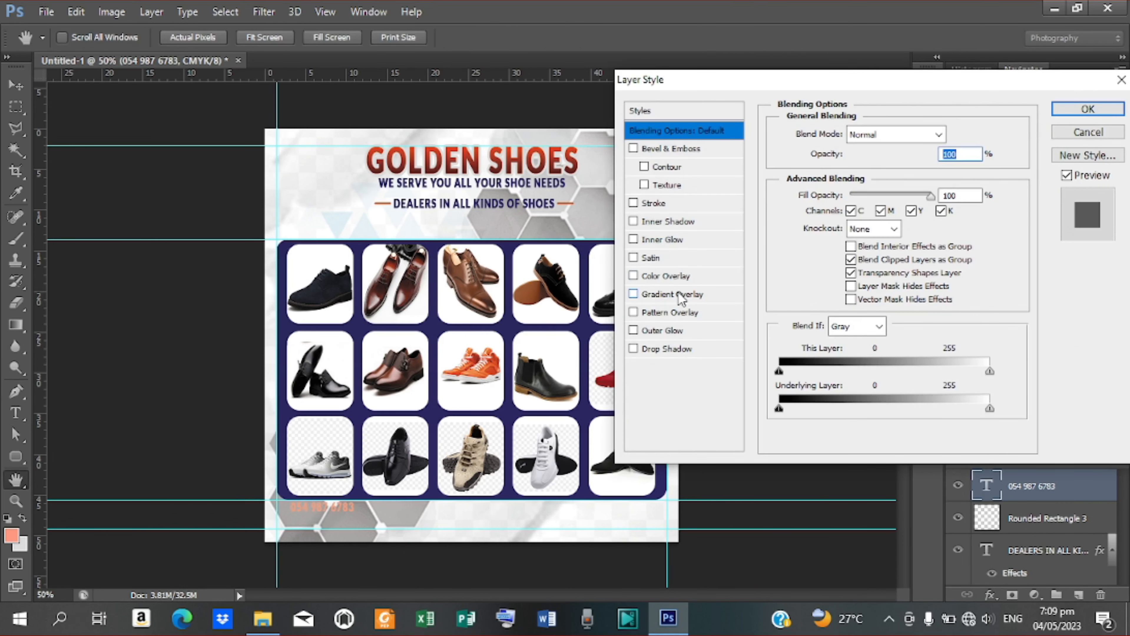
click(679, 294)
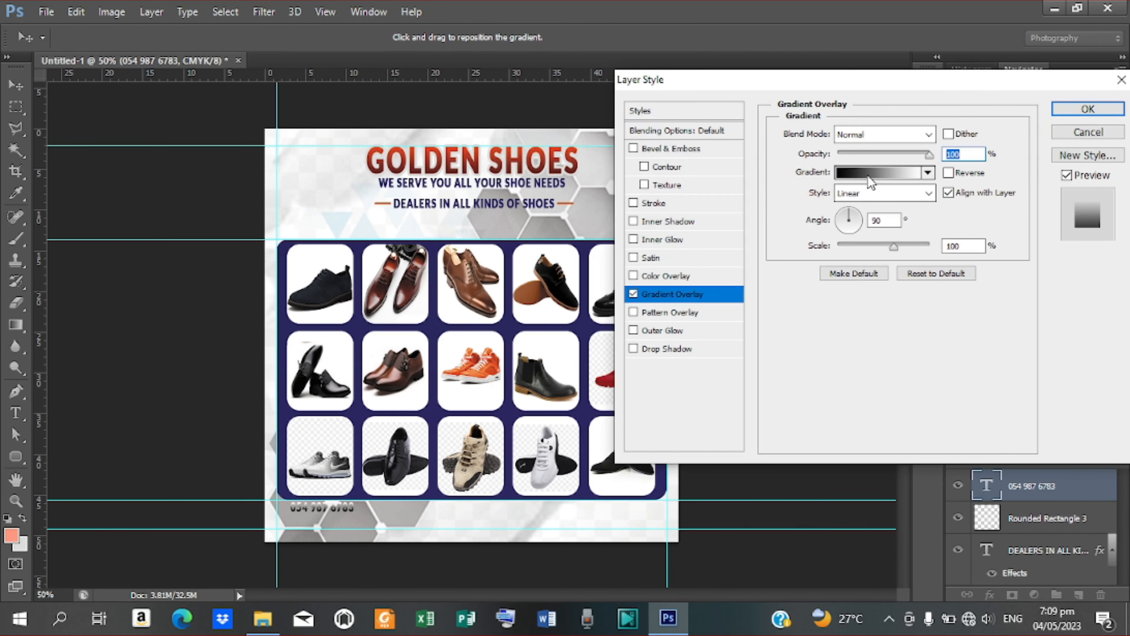
click(868, 175)
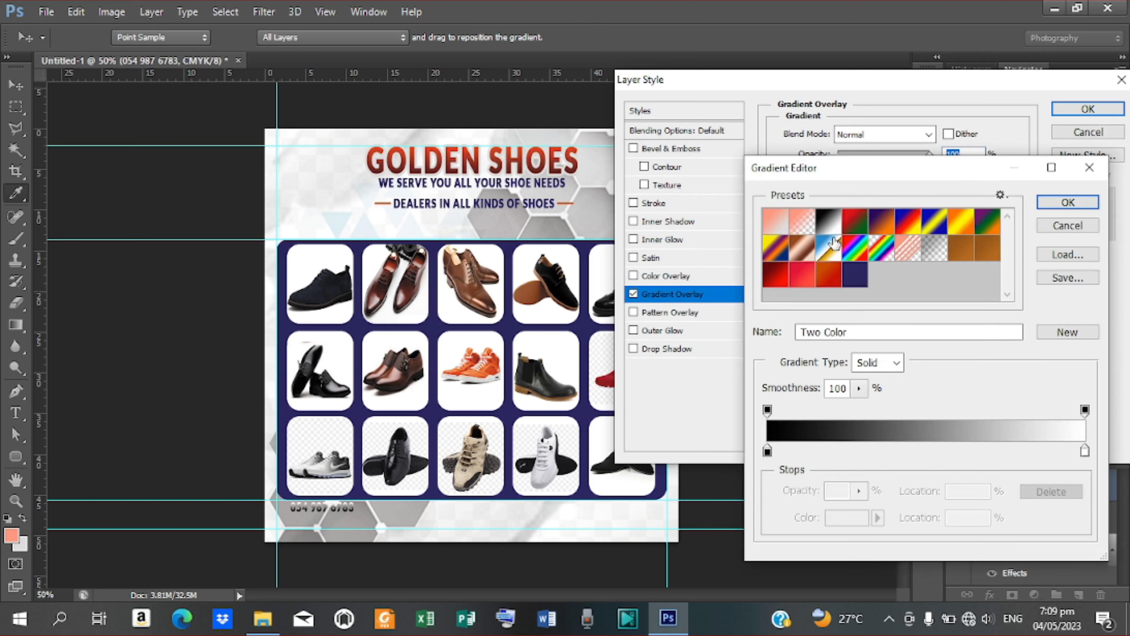
click(805, 278)
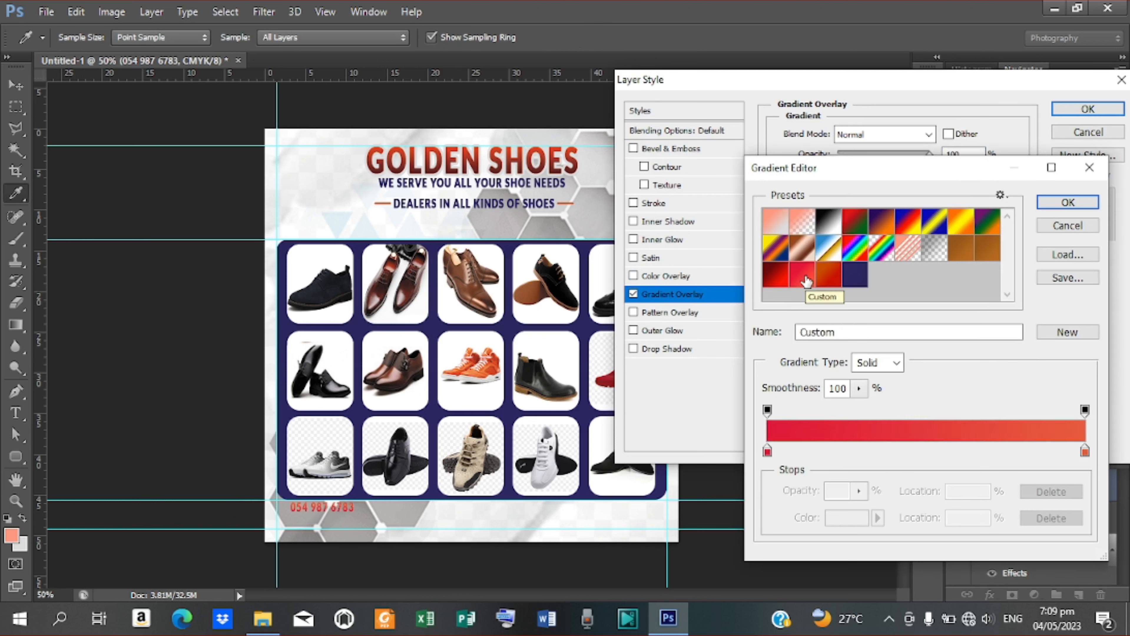
click(767, 451)
double_click(768, 452)
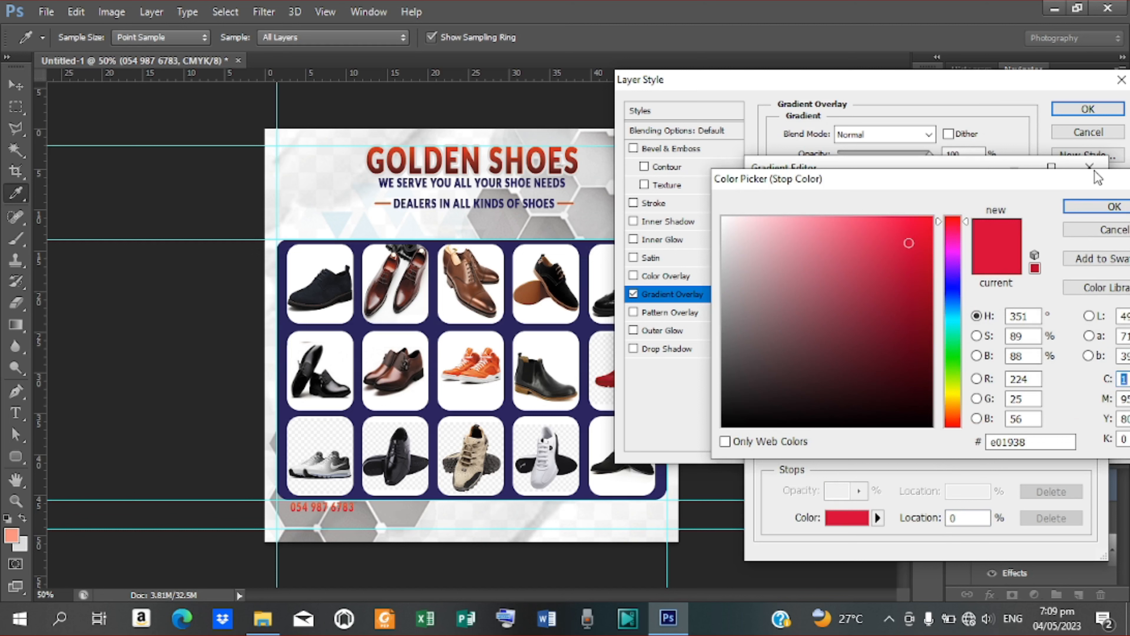
click(1104, 206)
click(1082, 452)
double_click(1082, 452)
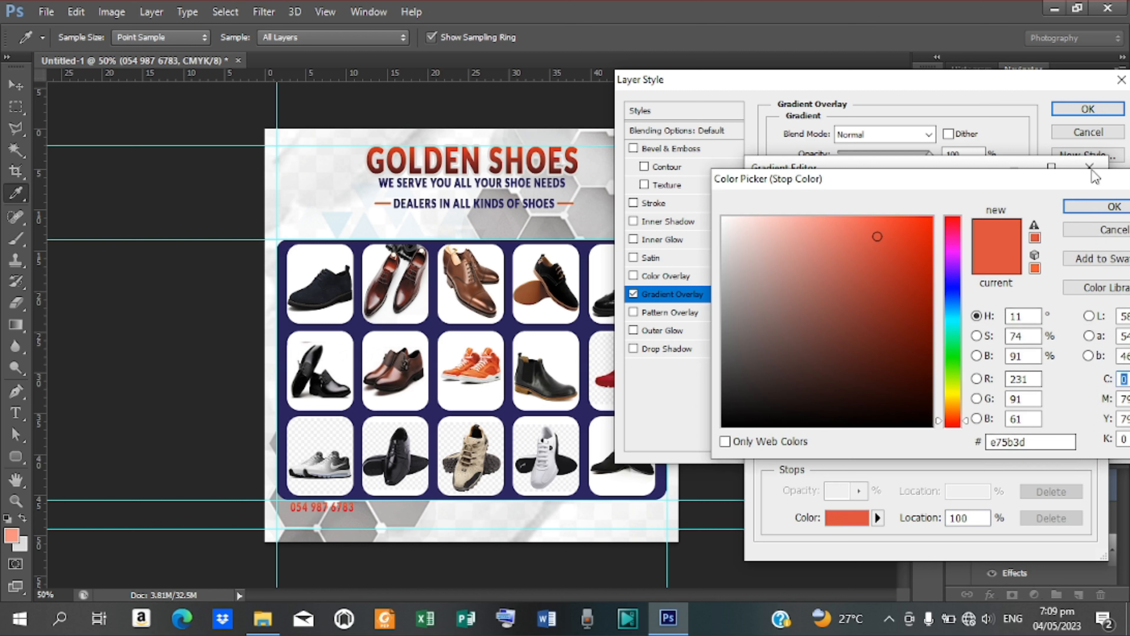
click(1077, 206)
click(1071, 203)
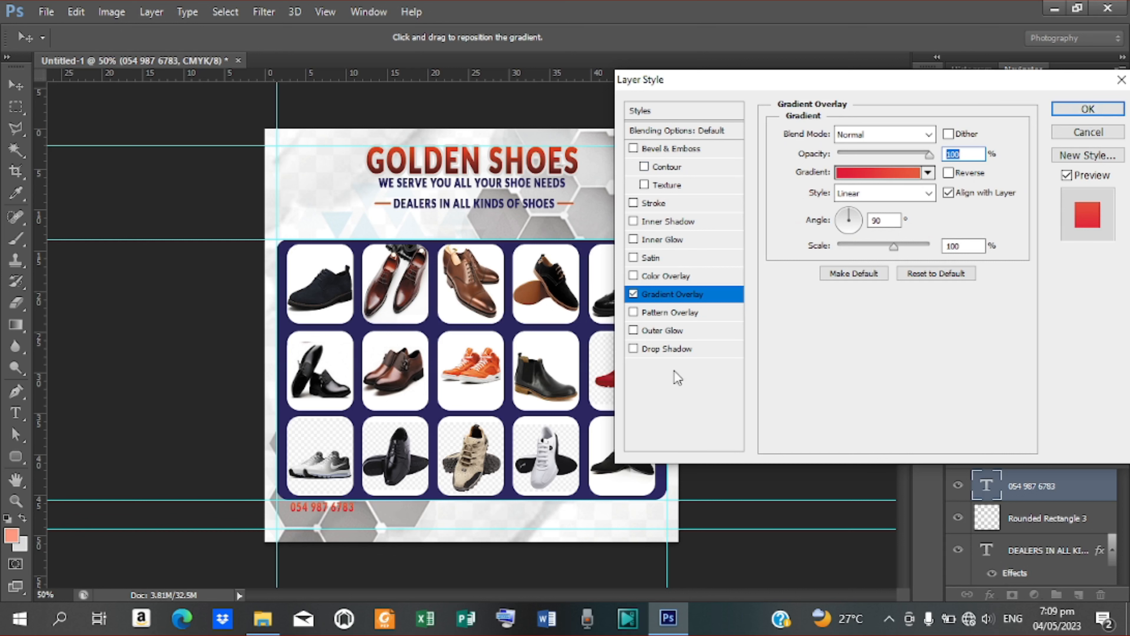
Step: Add a light grey 3 px stroke and a drop shadow, then enlarge the text to 61 pt
click(666, 205)
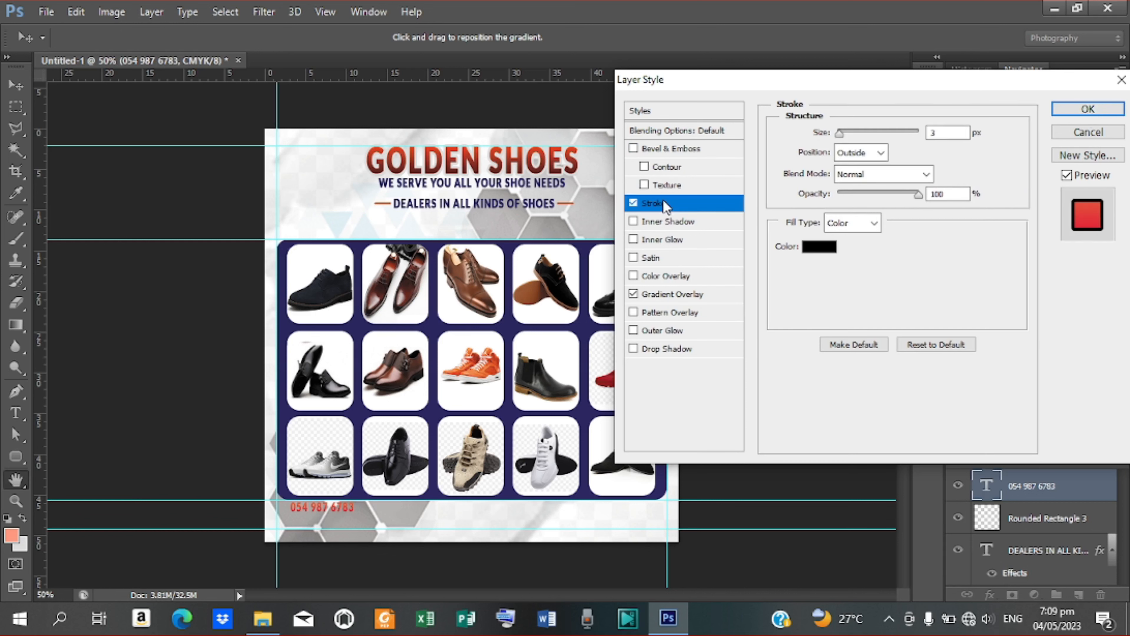
click(816, 248)
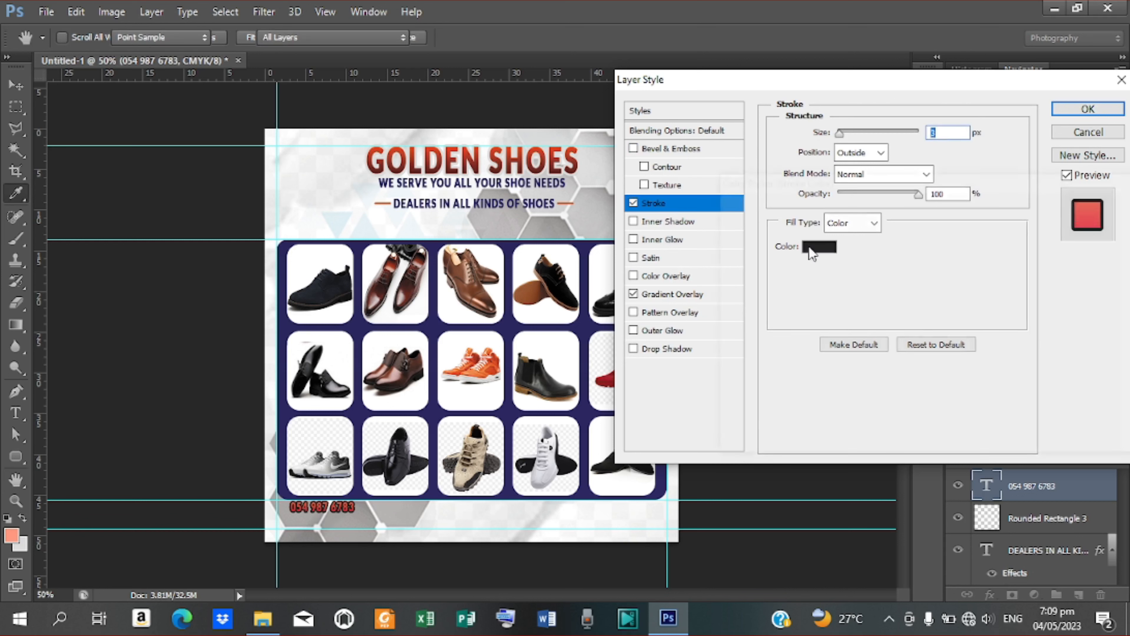
click(441, 221)
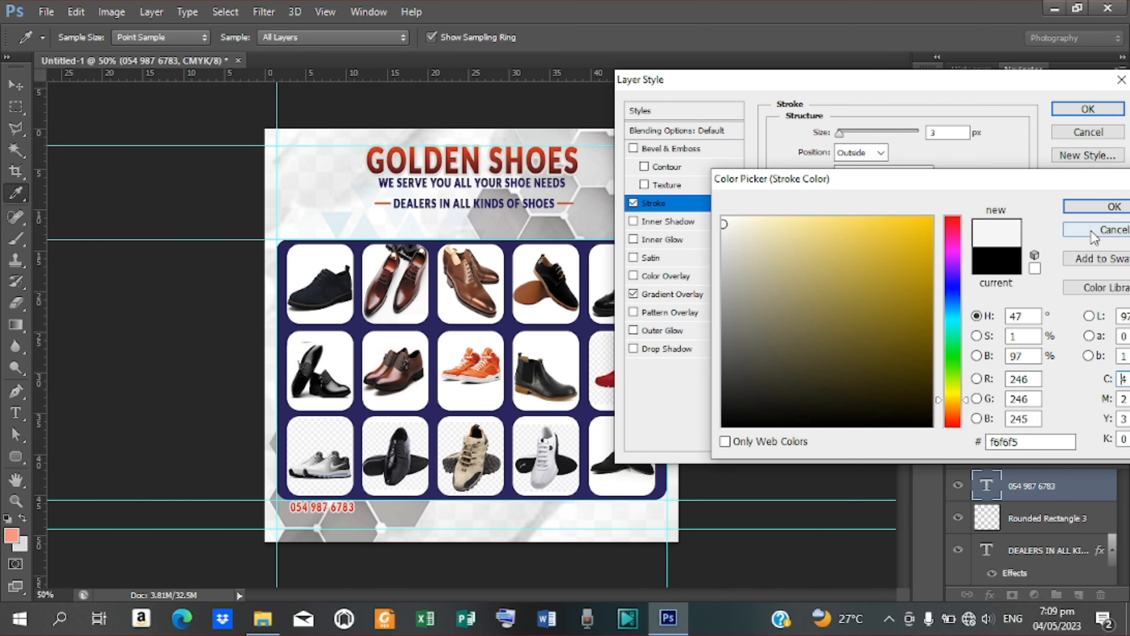
click(1085, 214)
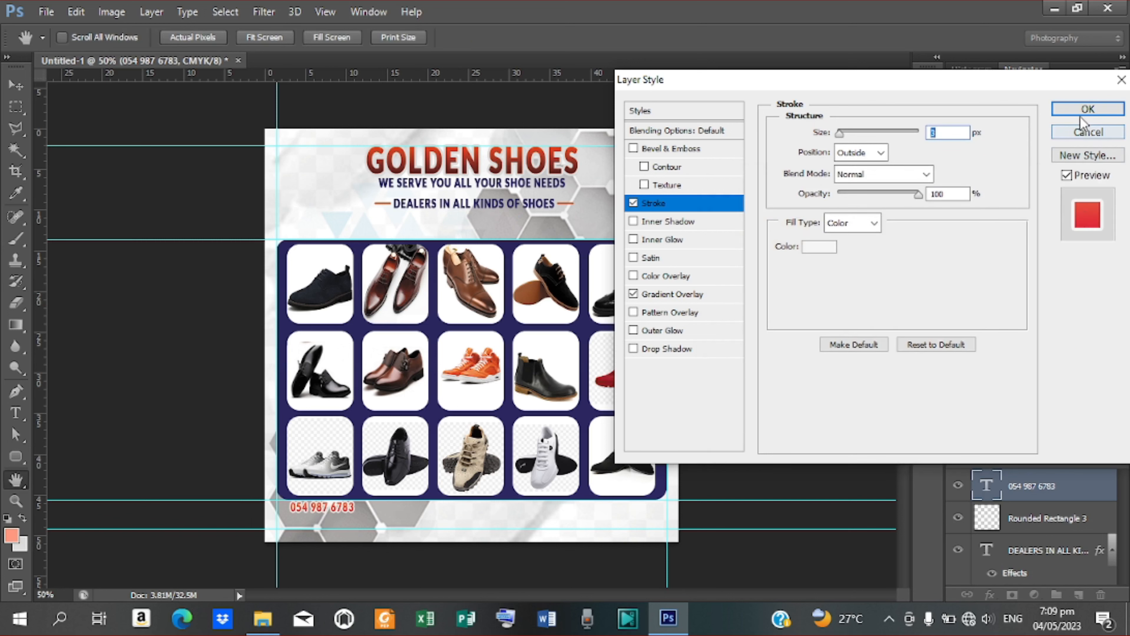
click(667, 349)
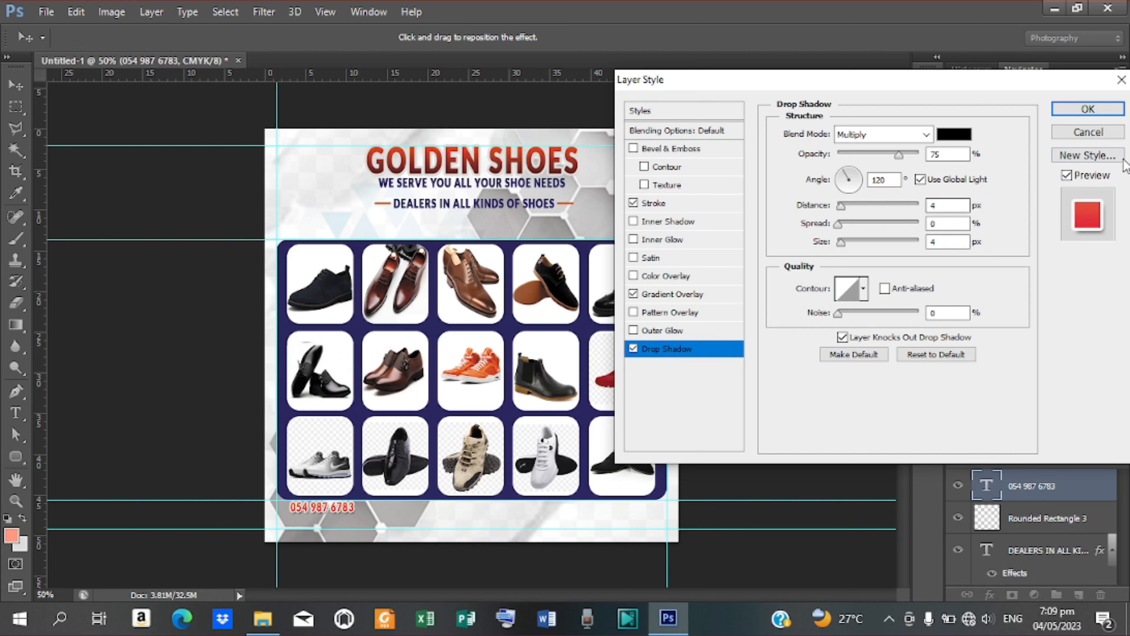
click(1087, 109)
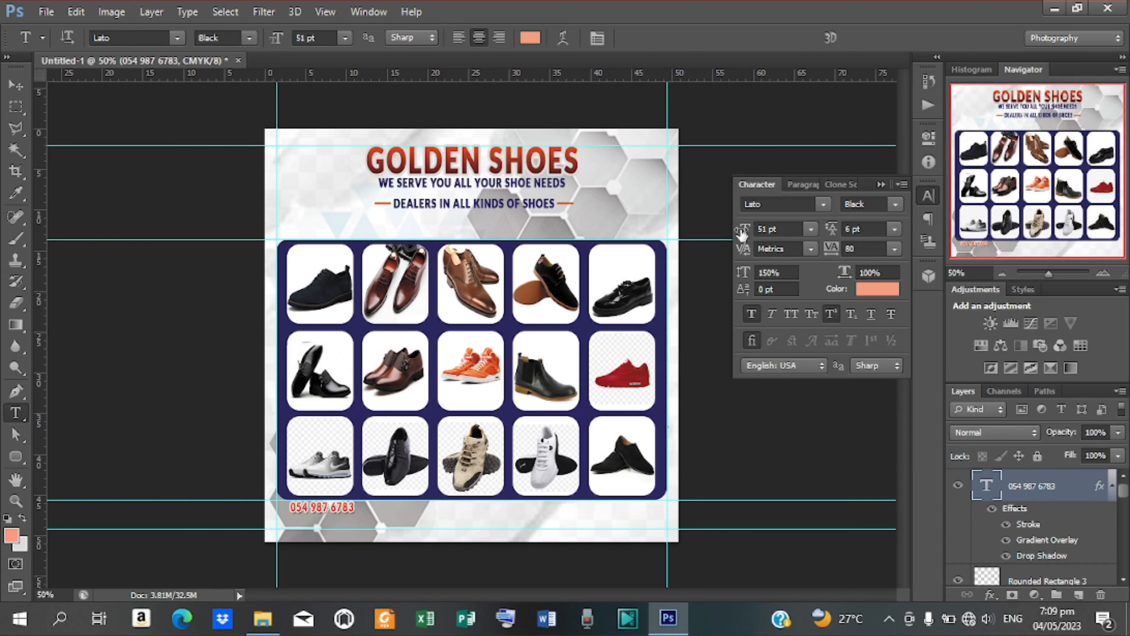
drag(742, 233, 751, 238)
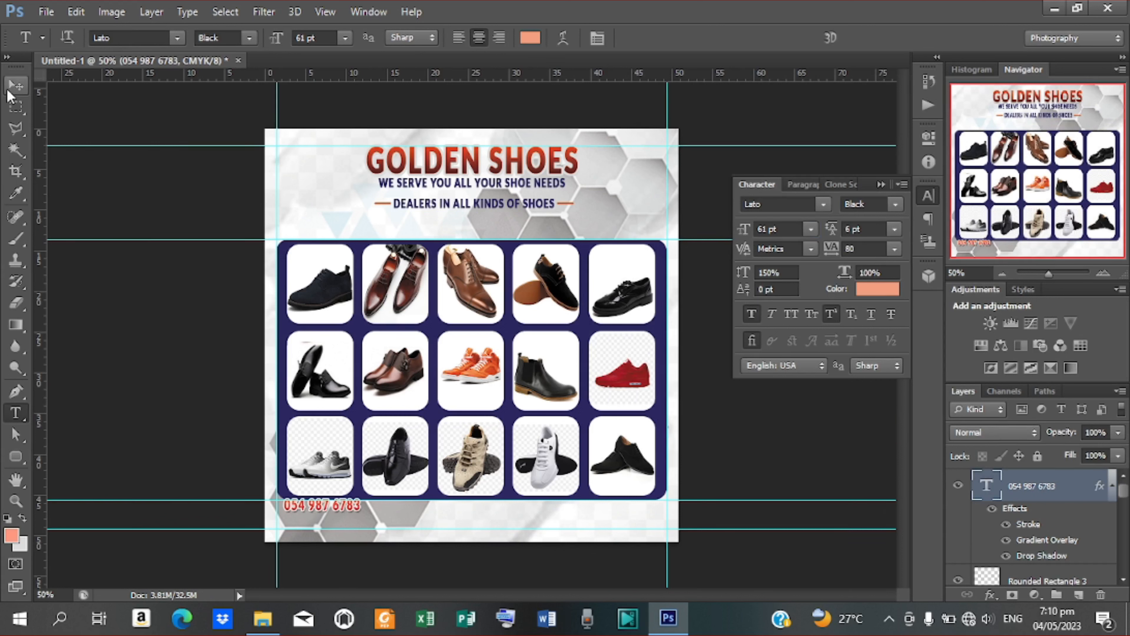
Step: Move the phone number down toward the bottom centre and duplicate its layer
click(16, 84)
drag(331, 504, 406, 518)
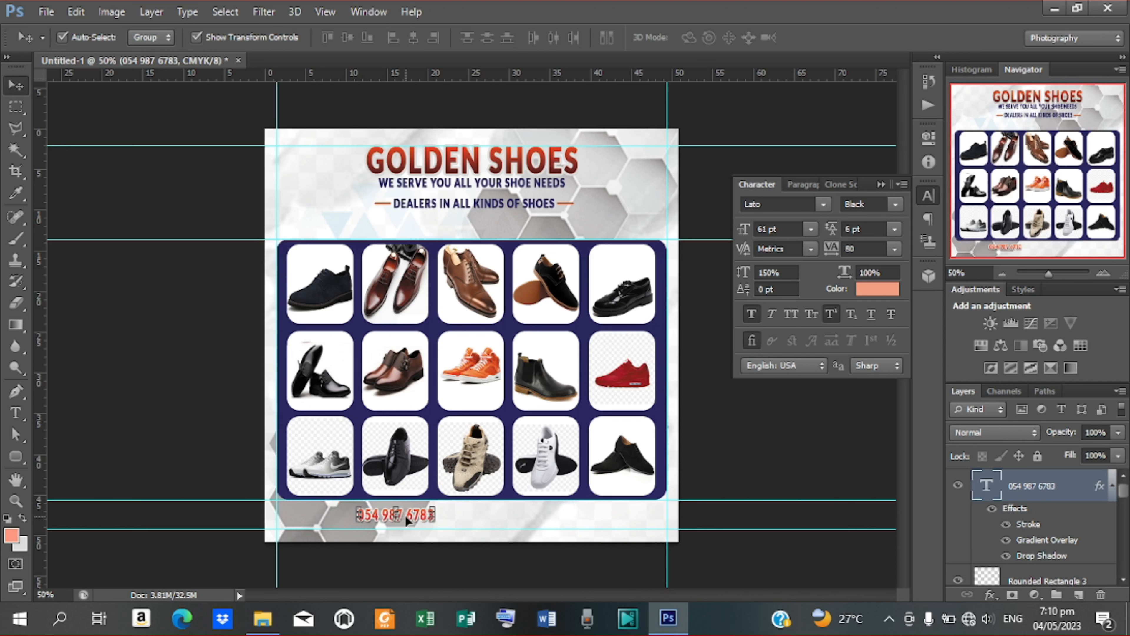
key(Down)
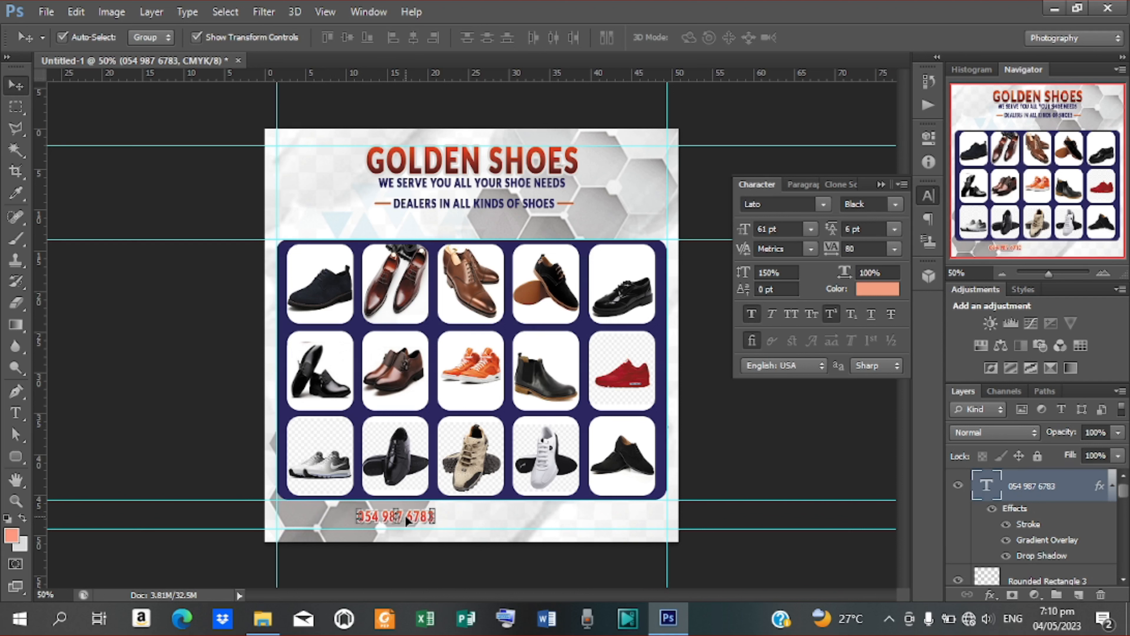
key(Down)
key(ctrl+j)
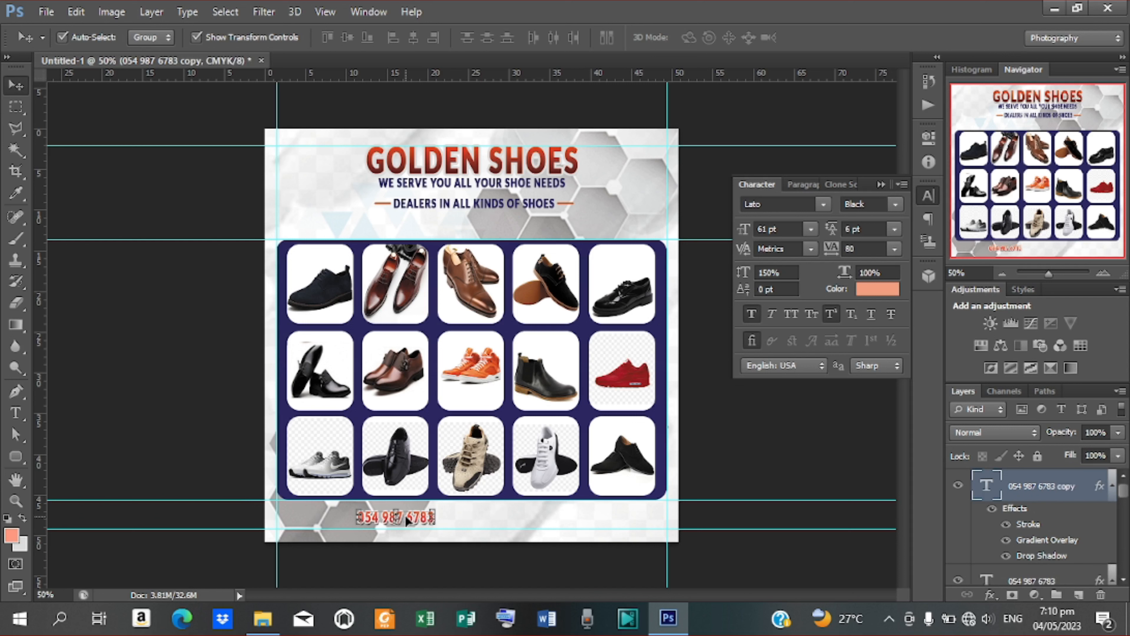
Step: Move the copy to the right of the footer and change its text to 'KPANDO - ADZIAVI'
drag(405, 515, 681, 505)
key(t)
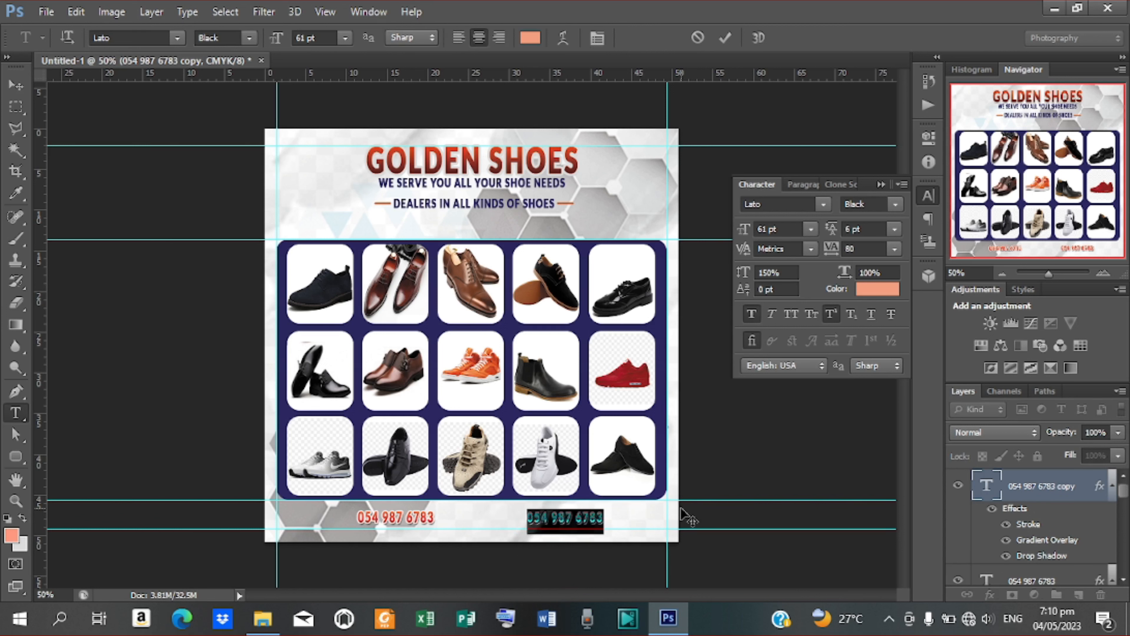
text(K)
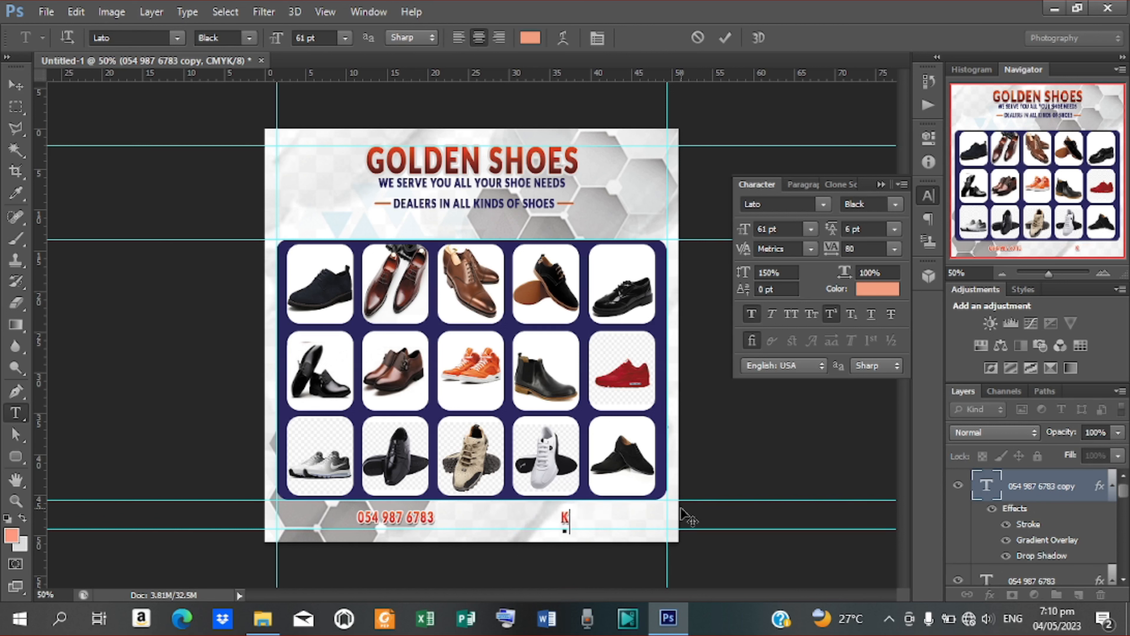
text(PANDO)
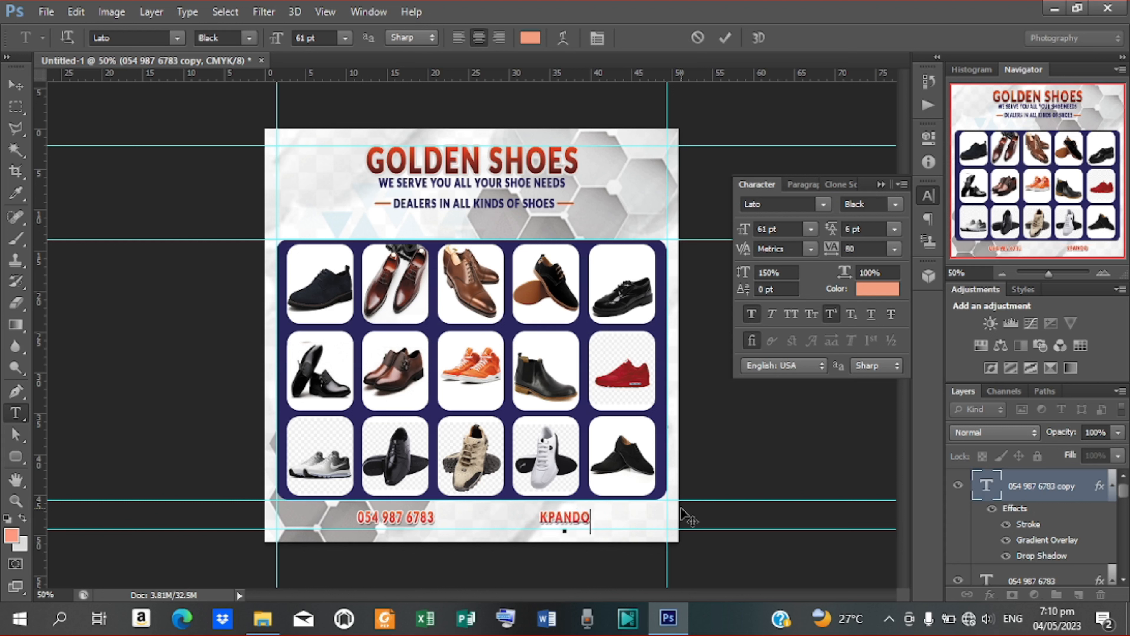
text( - )
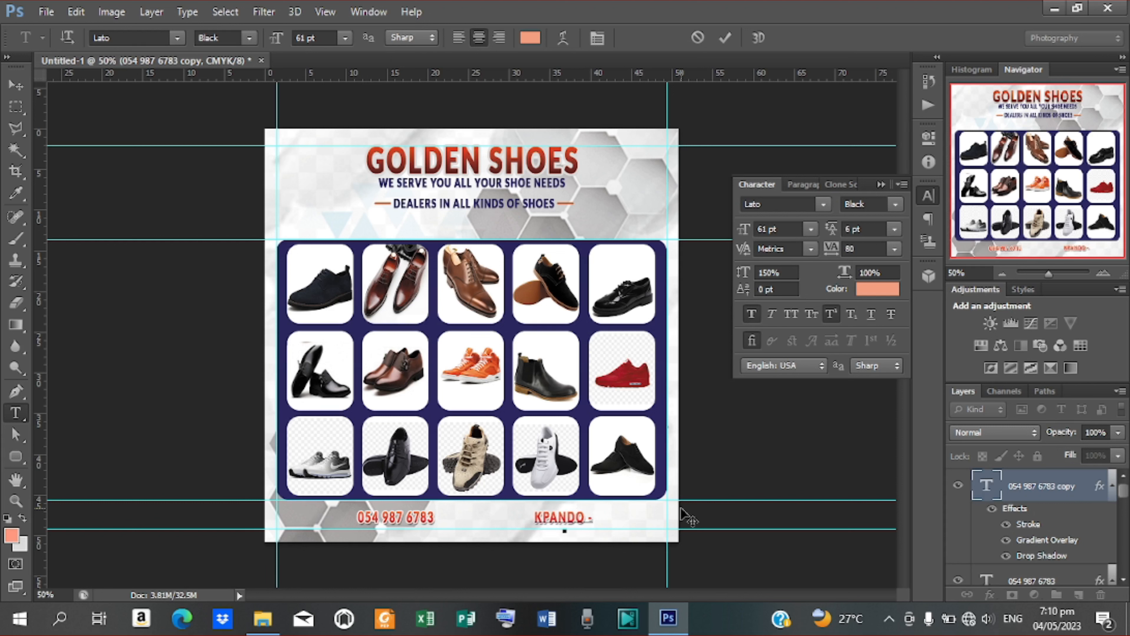
text(A)
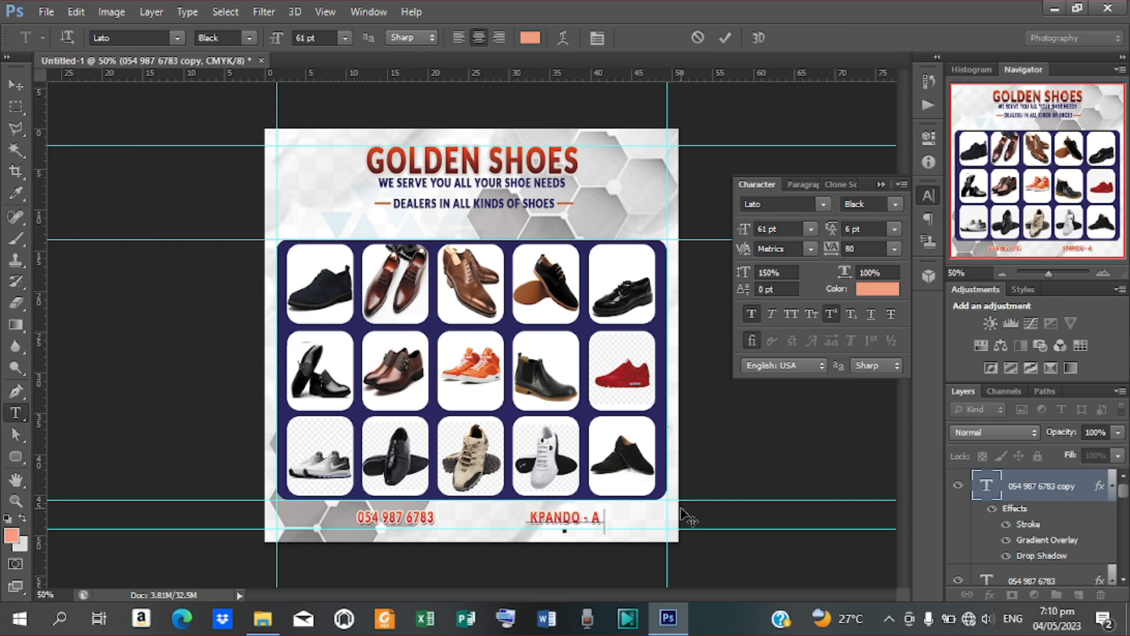
text(DZ)
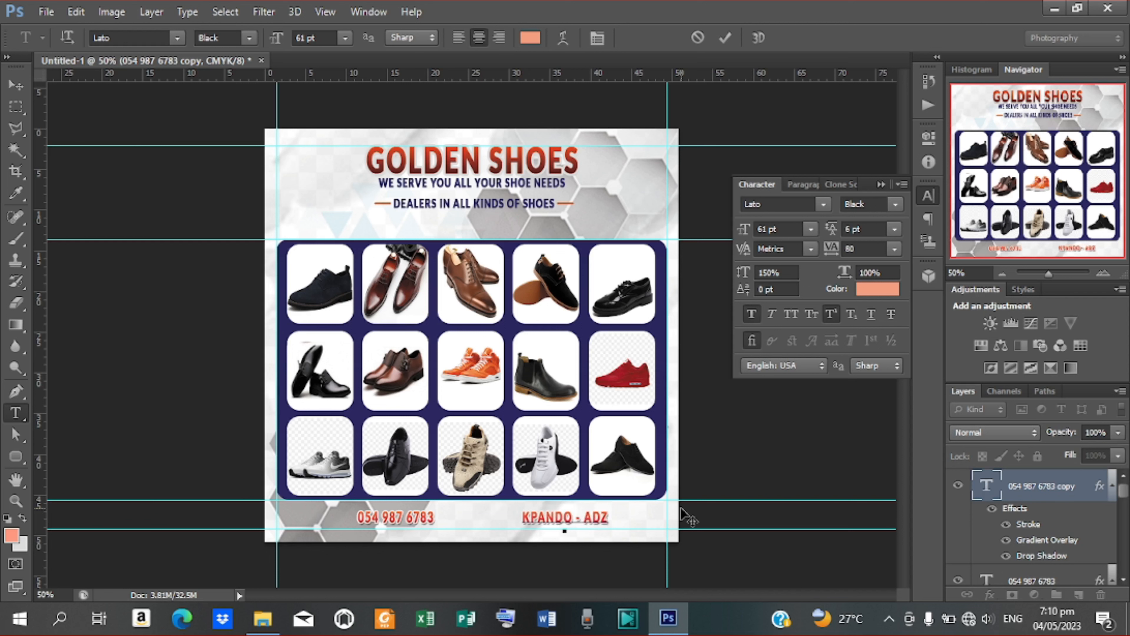
text(IAVO)
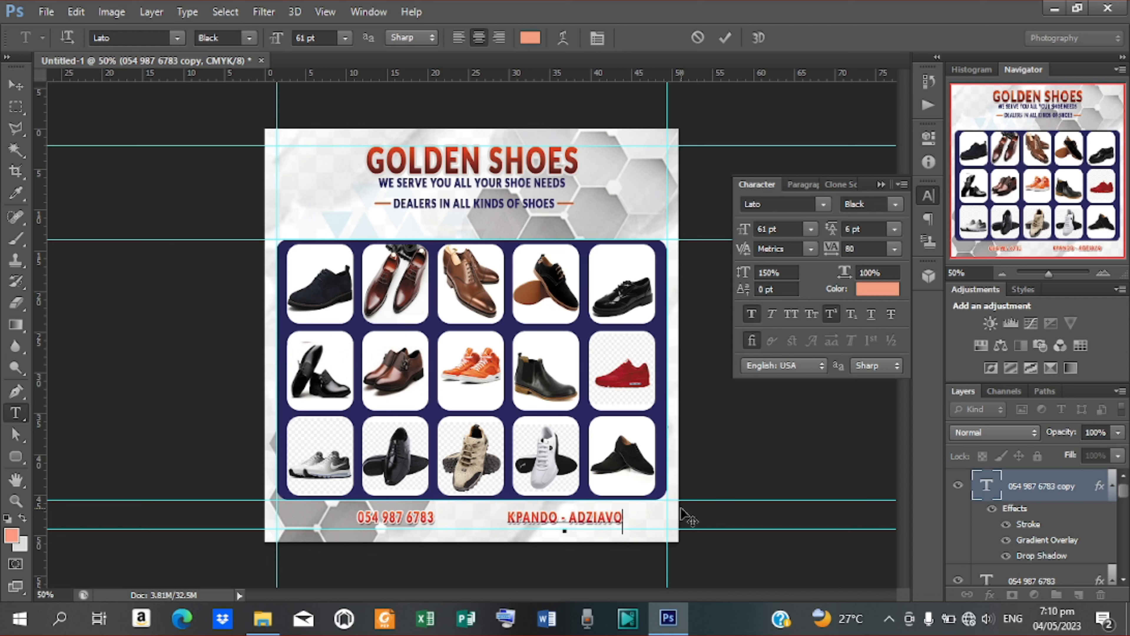
key(BackSpace)
text(I)
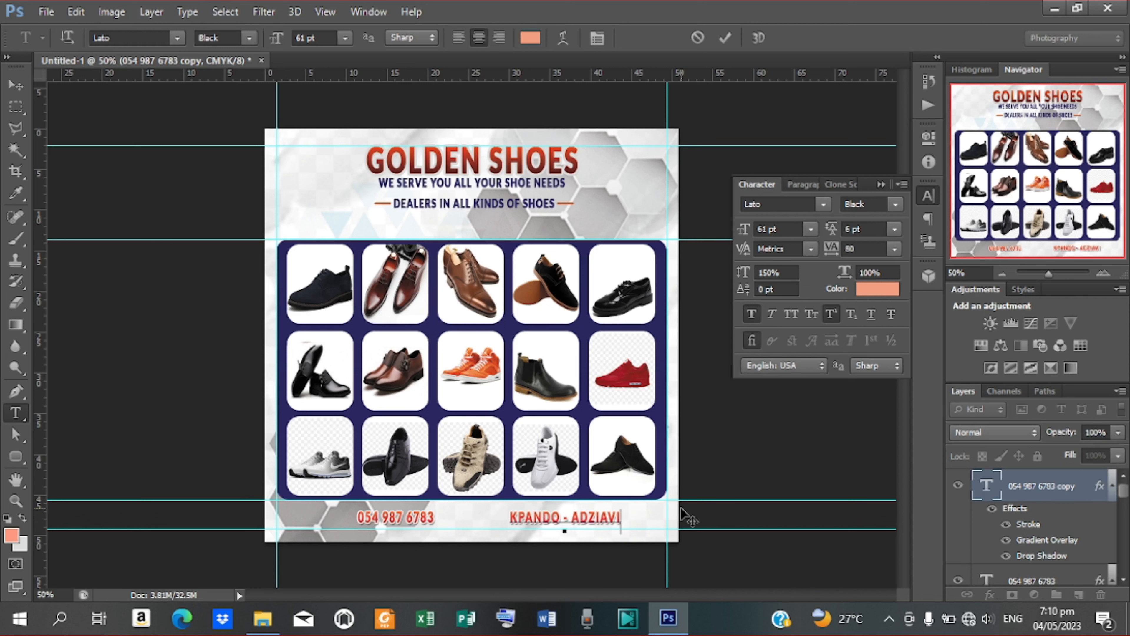
click(724, 38)
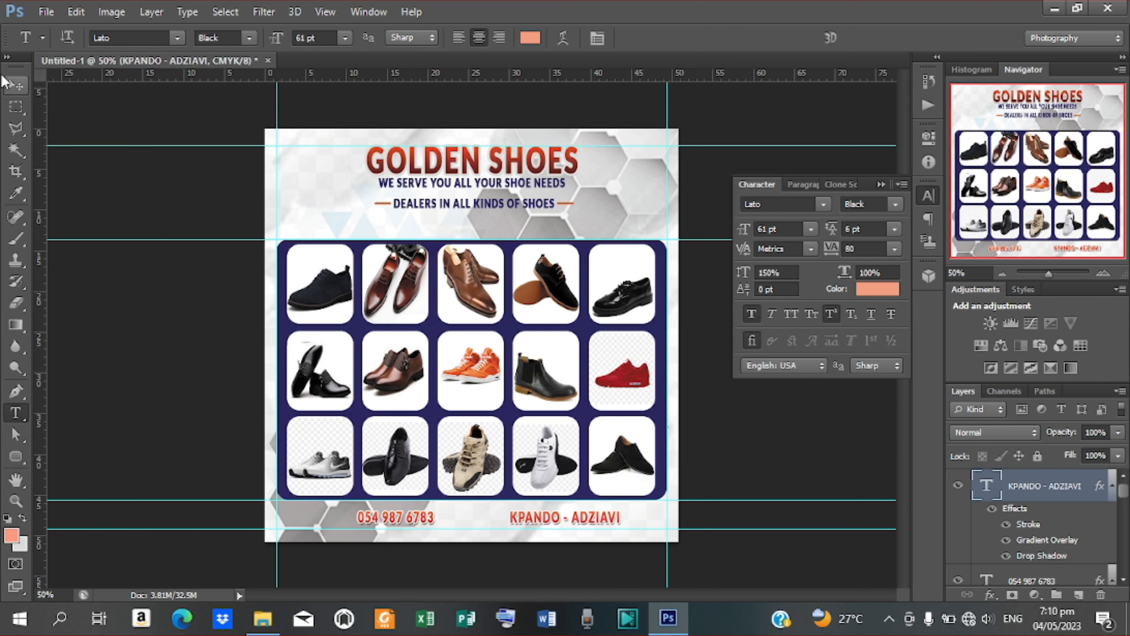
Step: Nudge the phone number layer slightly left
click(14, 86)
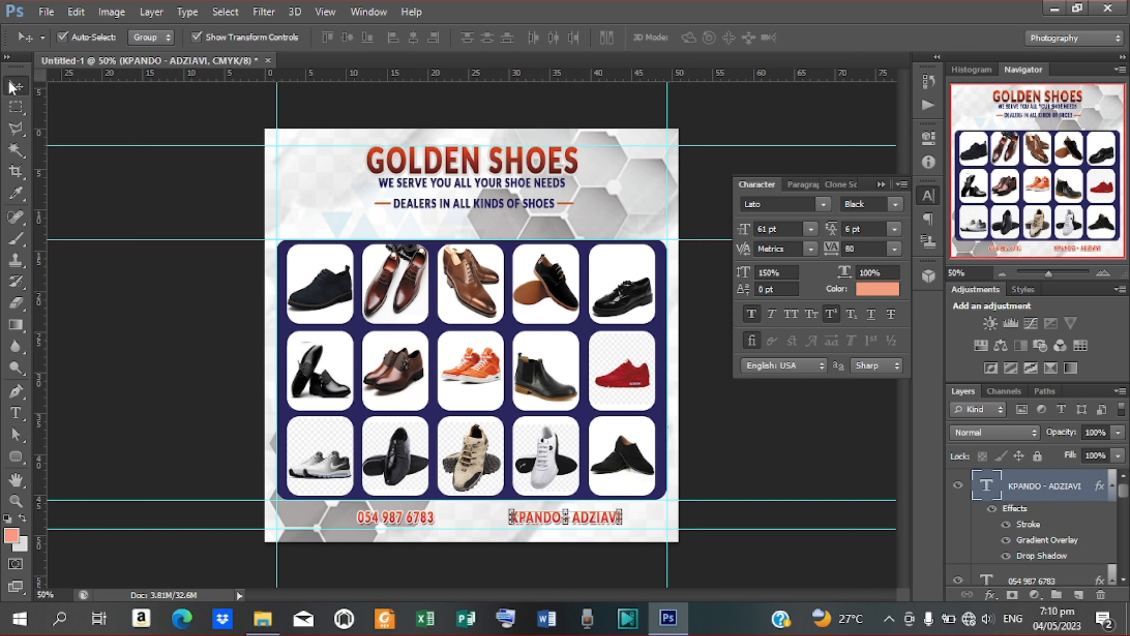
click(418, 519)
key(Left)
key(Left)
key(Left)
key(Left)
key(Left)
key(Left)
key(Left)
key(Left)
key(Left)
key(Left)
key(Left)
key(Left)
key(Left)
key(Left)
key(Left)
key(Left)
key(Left)
key(Left)
key(Left)
key(Left)
key(Left)
key(Left)
key(Left)
key(Left)
key(Left)
key(Left)
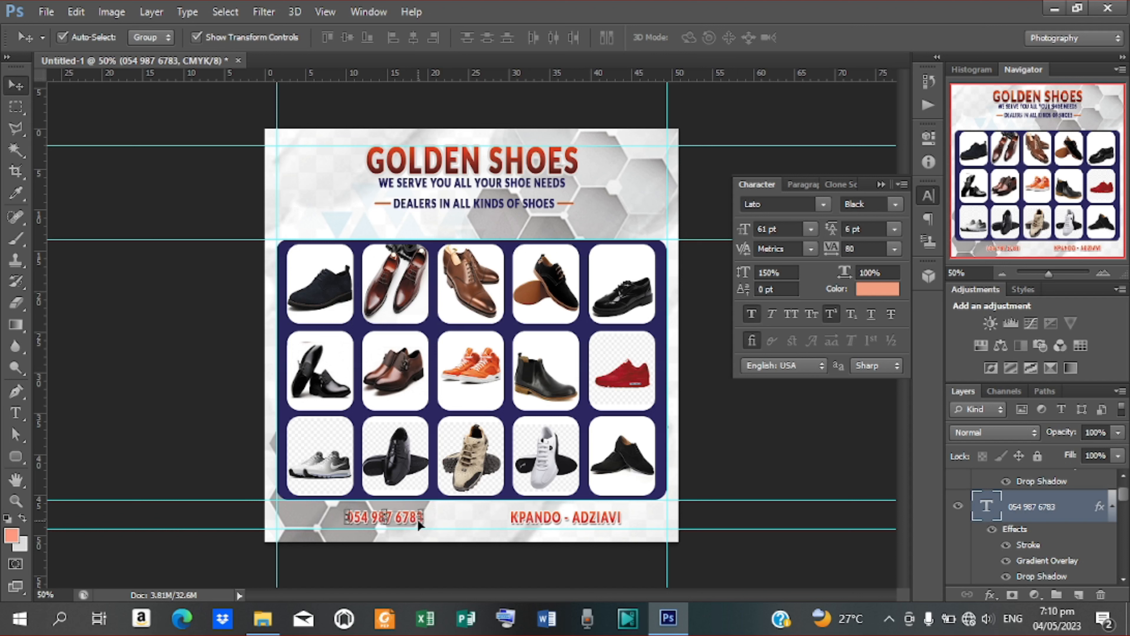
Step: Draw a thin vertical rounded-rectangle divider between the footer texts and centre it horizontally on the canvas
key(u)
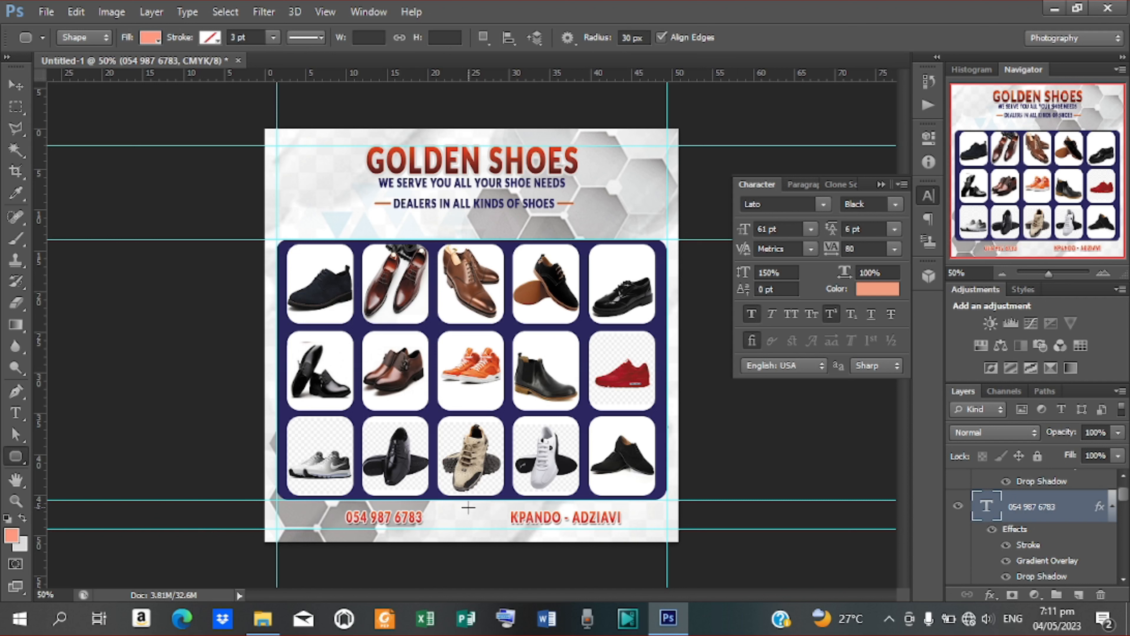
mouse_move(461, 502)
mouse_down()
mouse_move(463, 526)
mouse_move(463, 517)
mouse_up()
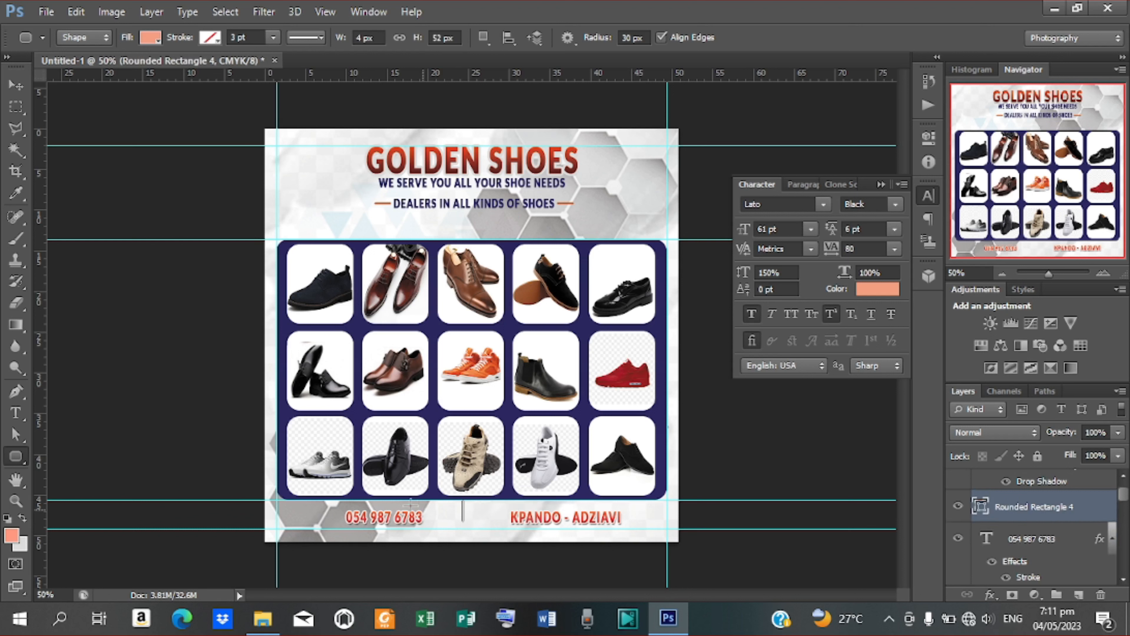
click(16, 87)
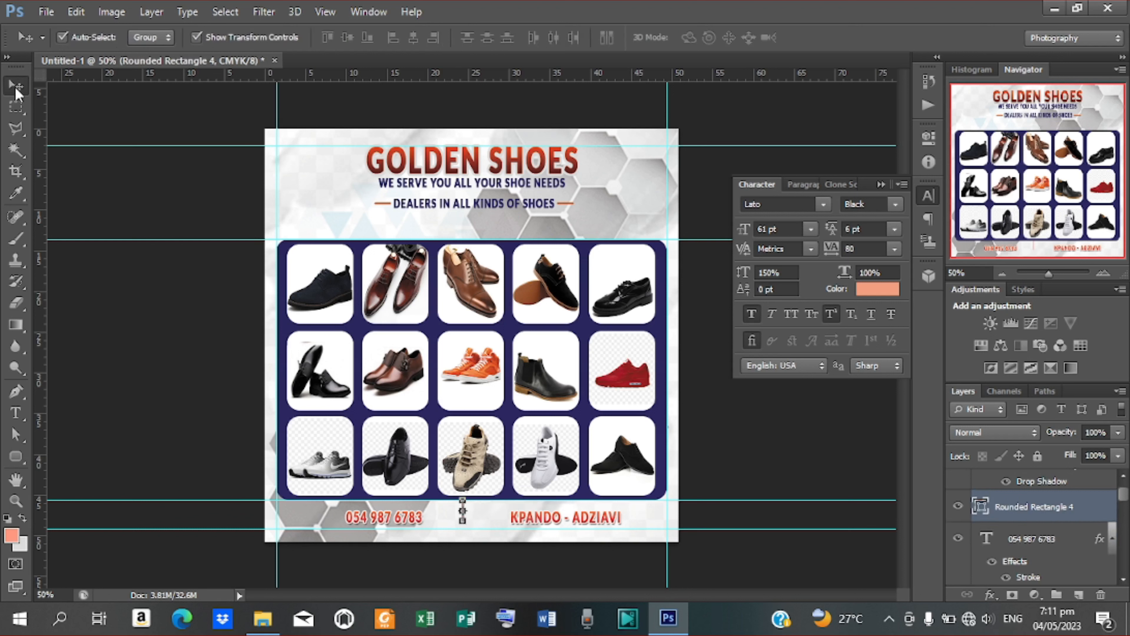
key(Down)
key(Down)
key(Down)
key(Down)
key(Down)
key(Down)
key(Down)
key(Down)
key(Down)
key(Down)
key(Down)
key(Down)
key(Down)
key(Right)
key(Right)
key(Right)
key(Right)
key(ctrl+a)
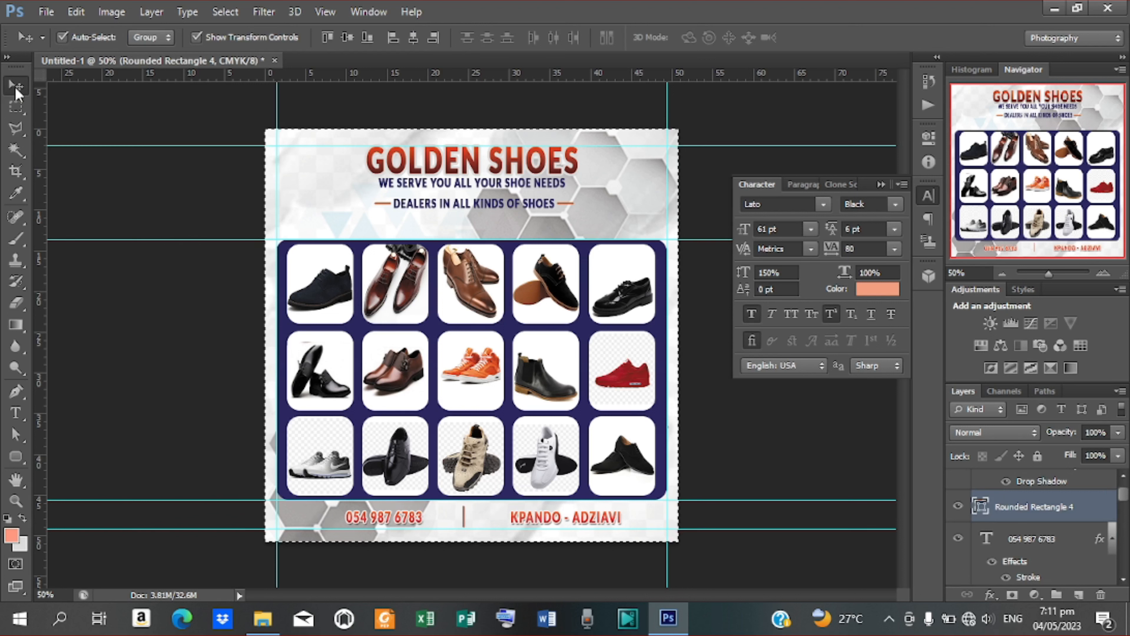
click(413, 39)
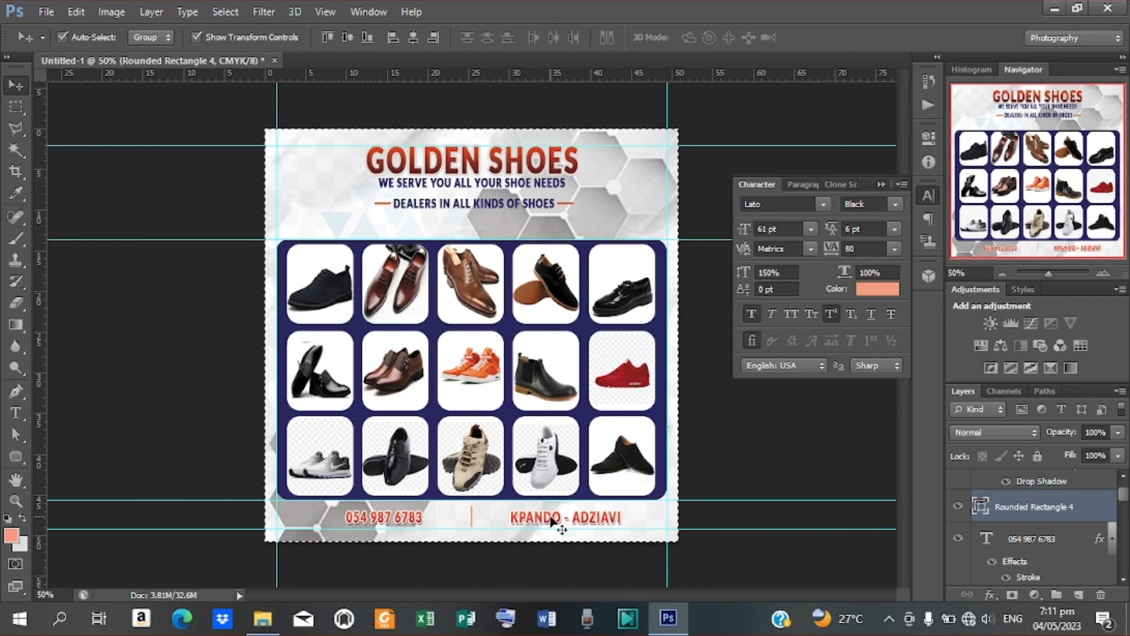
key(ctrl+d)
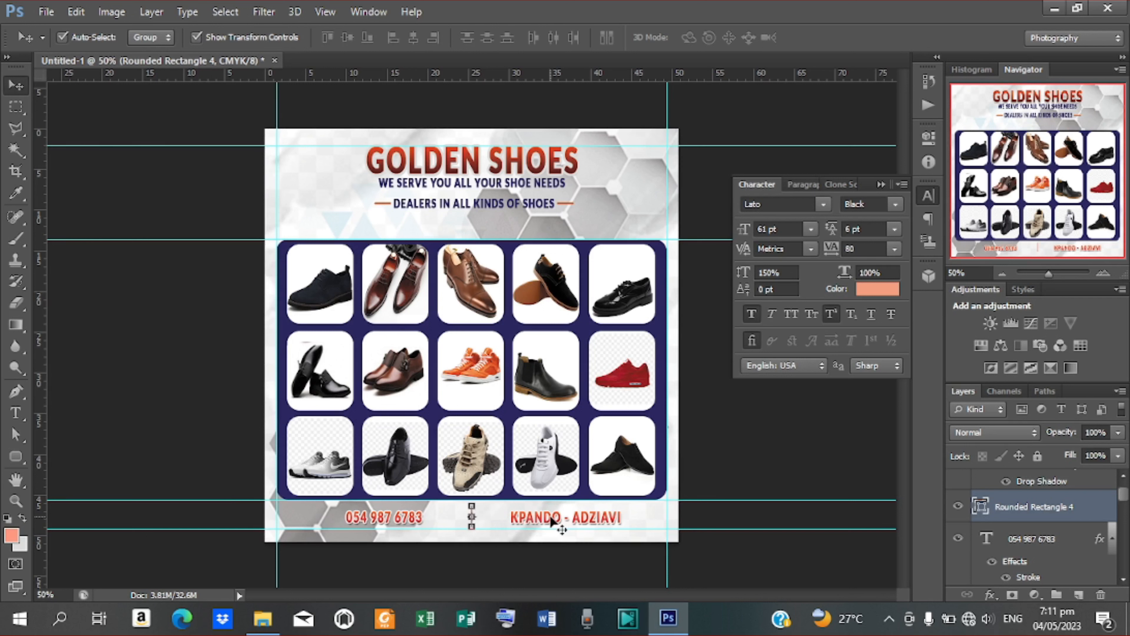
Step: Nudge KPANDO - ADZIAVI left and the phone number right, closer to the divider
click(608, 518)
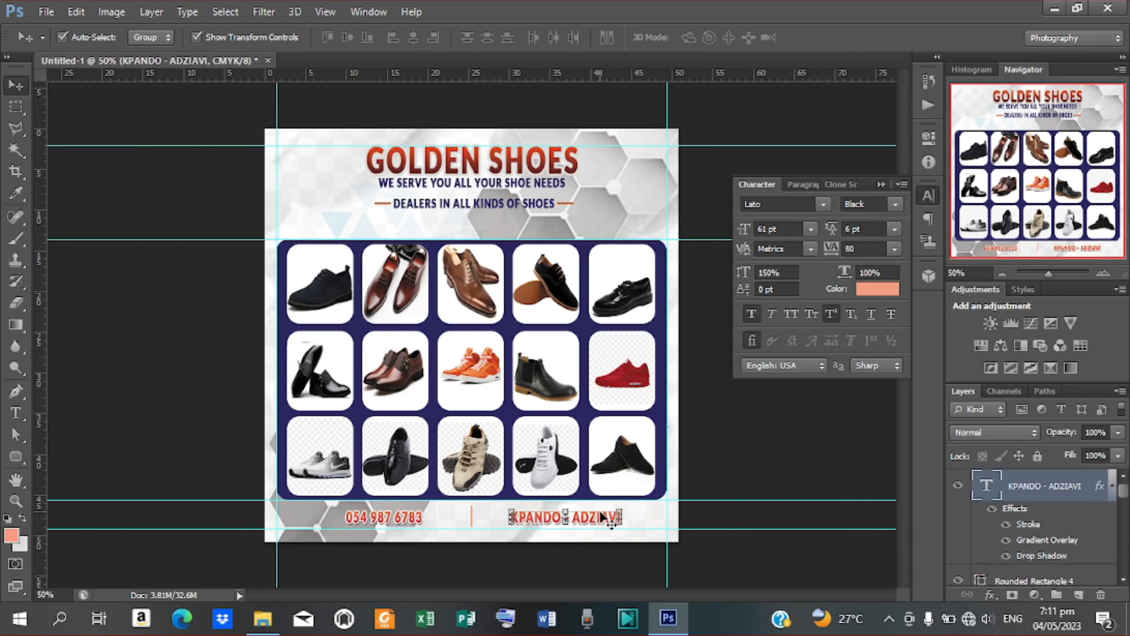
key(Left)
key(Left)
key(Left)
key(Left)
key(Left)
key(Left)
key(Left)
key(Left)
key(Left)
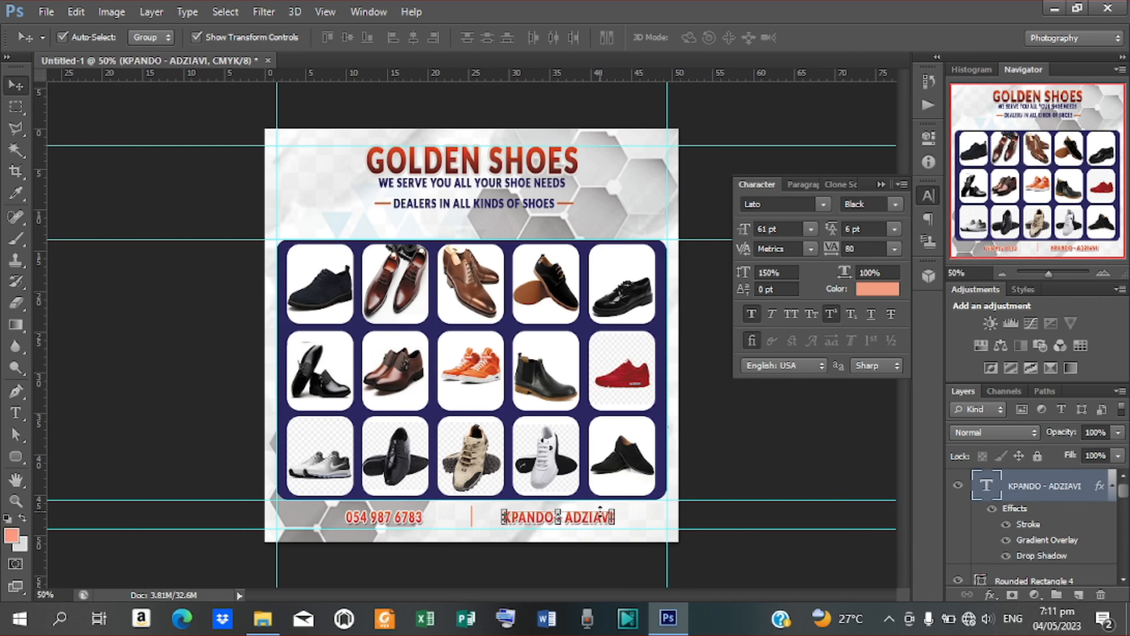
key(Left)
key(Left)
key(Left)
key(Left)
key(Left)
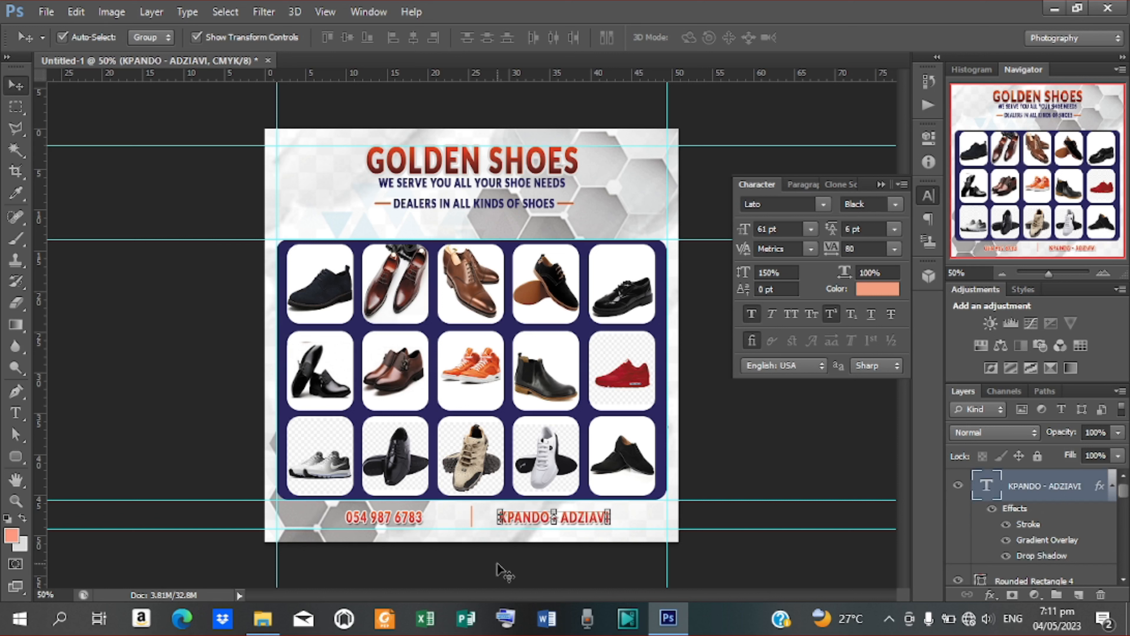
click(411, 515)
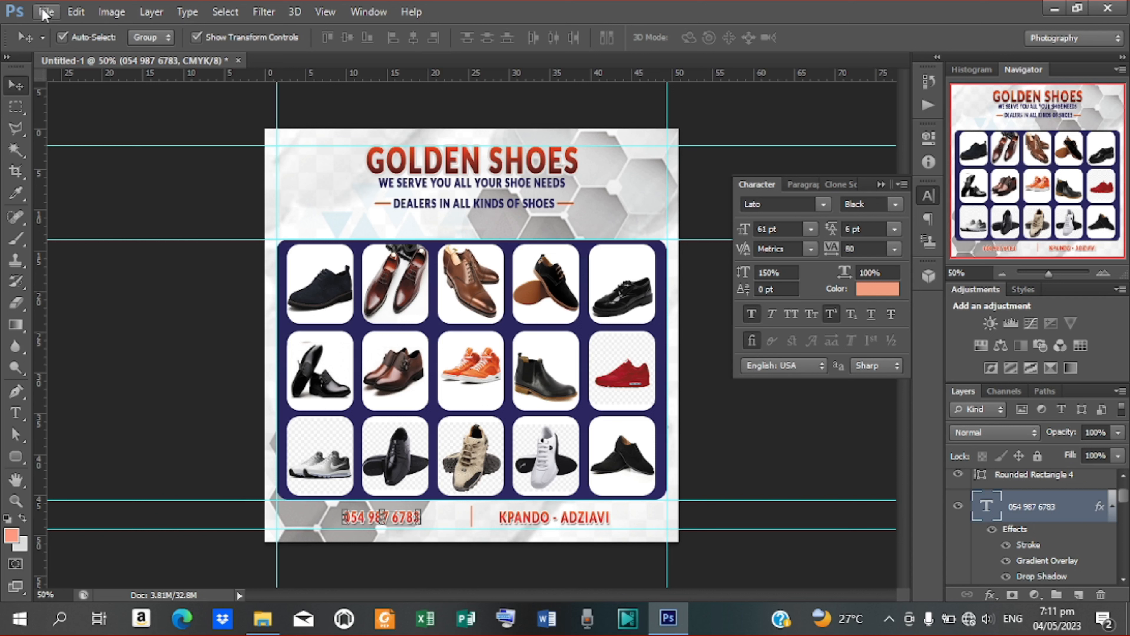
key(shift+Right)
key(shift+Right)
key(shift+Right)
key(shift+Right)
key(shift+Right)
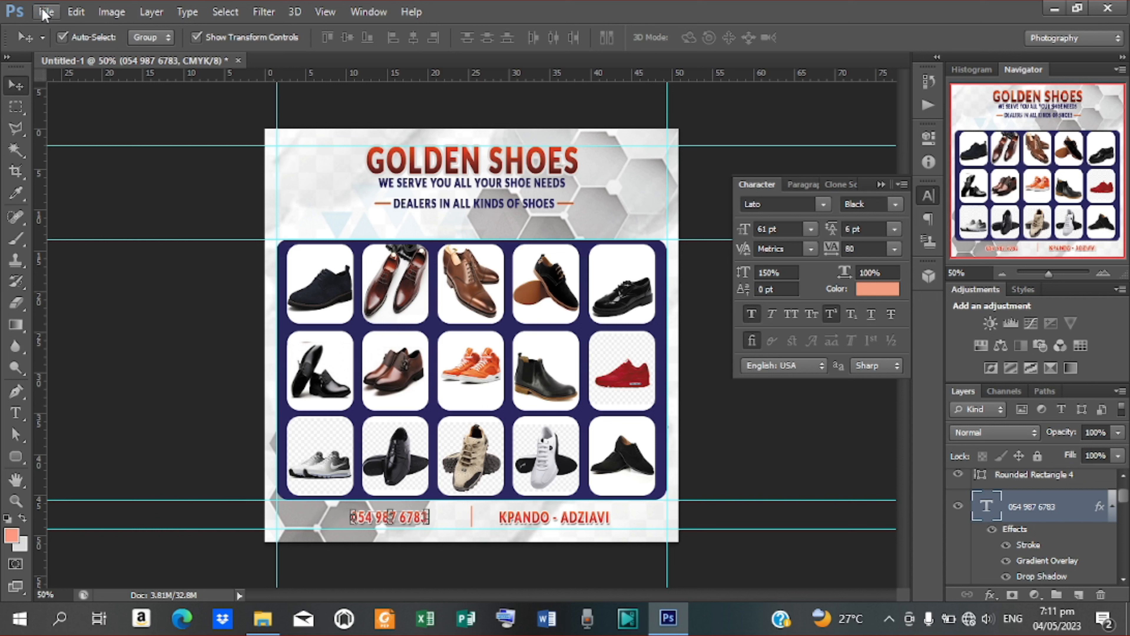
key(shift+Right)
key(shift+Right)
key(shift+Right)
key(shift+Right)
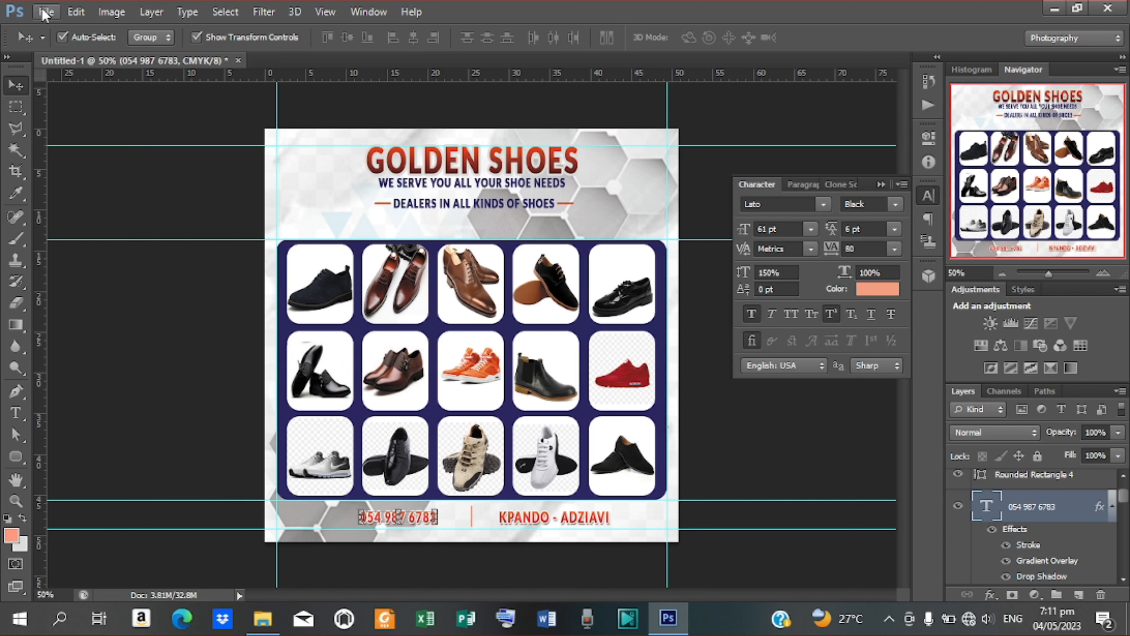
key(shift+Right)
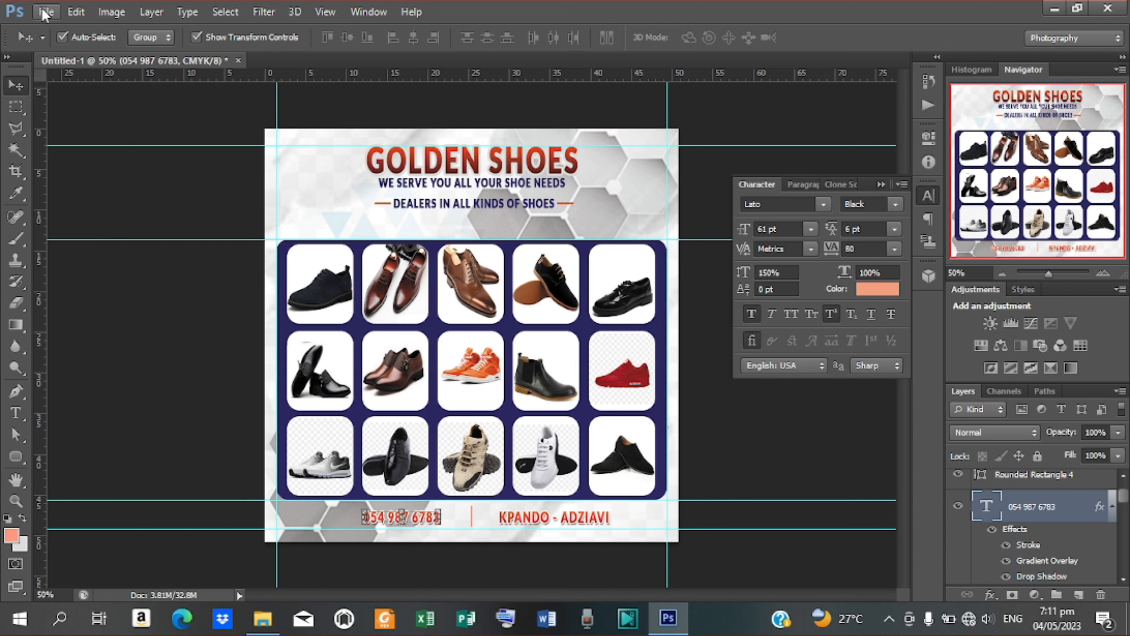
Step: Place the DGDGDG phone icon file into the flyer near the footer
click(45, 12)
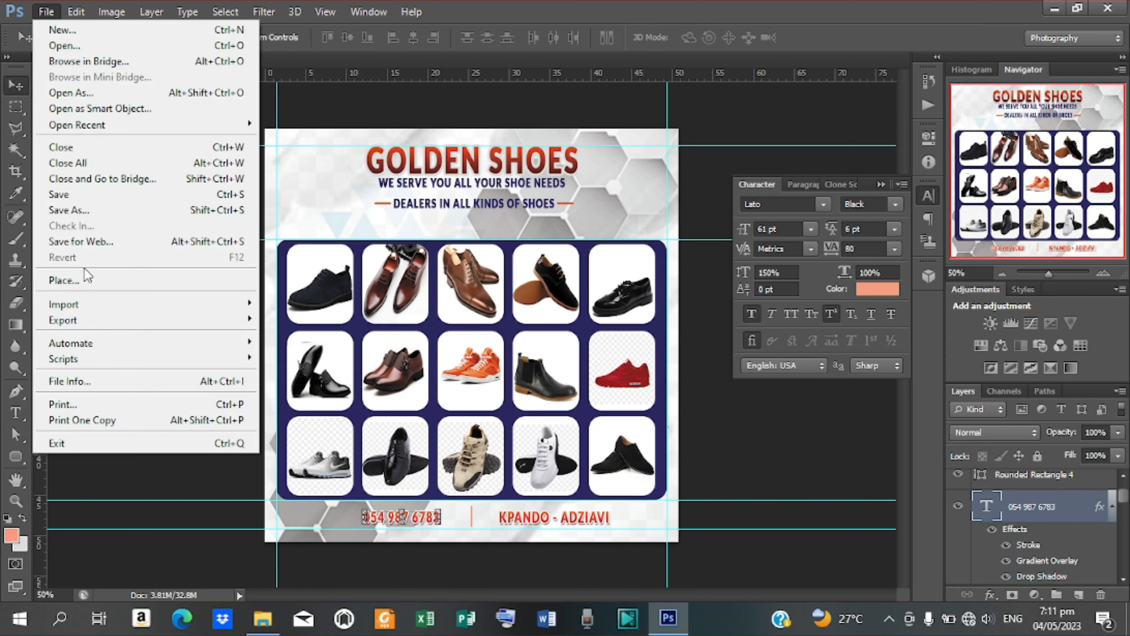
click(64, 281)
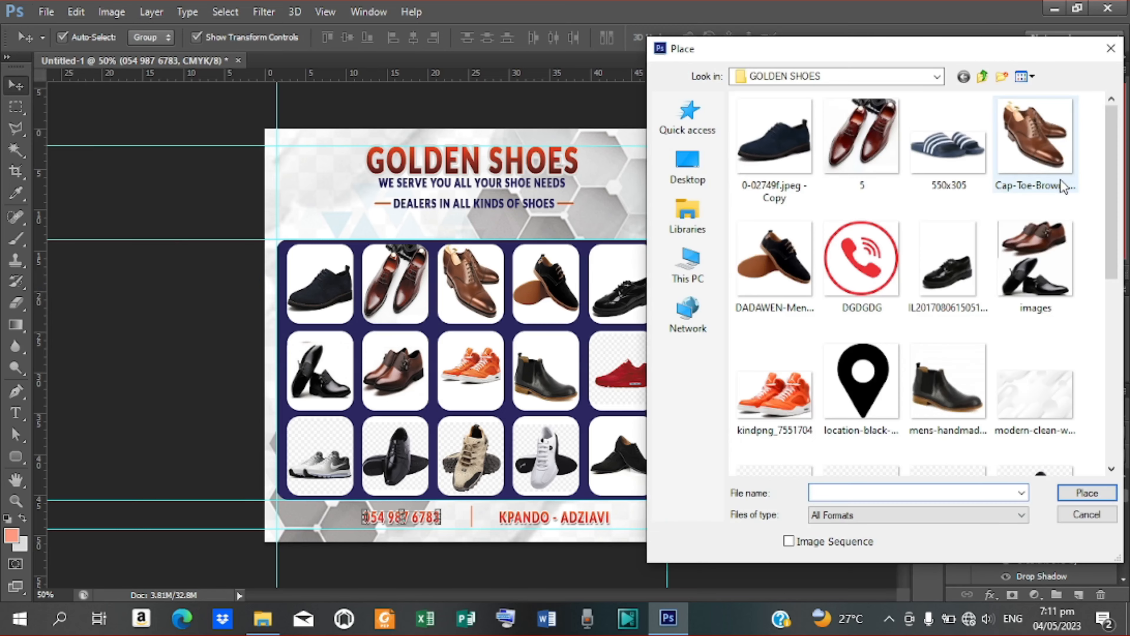
click(861, 258)
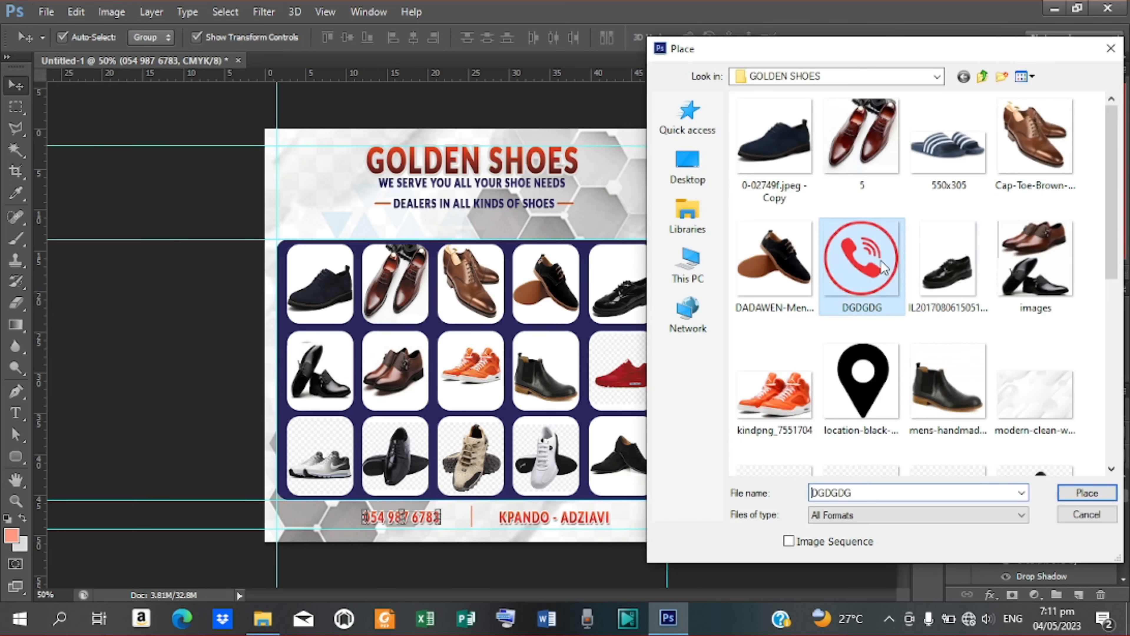
click(1082, 493)
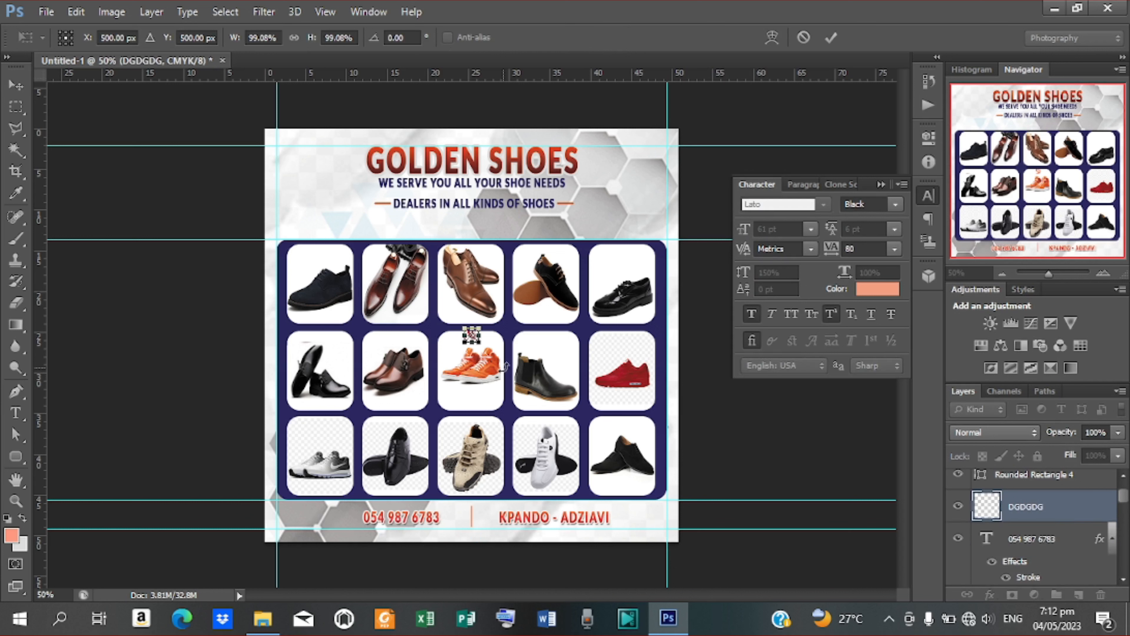
drag(475, 340, 469, 347)
click(834, 37)
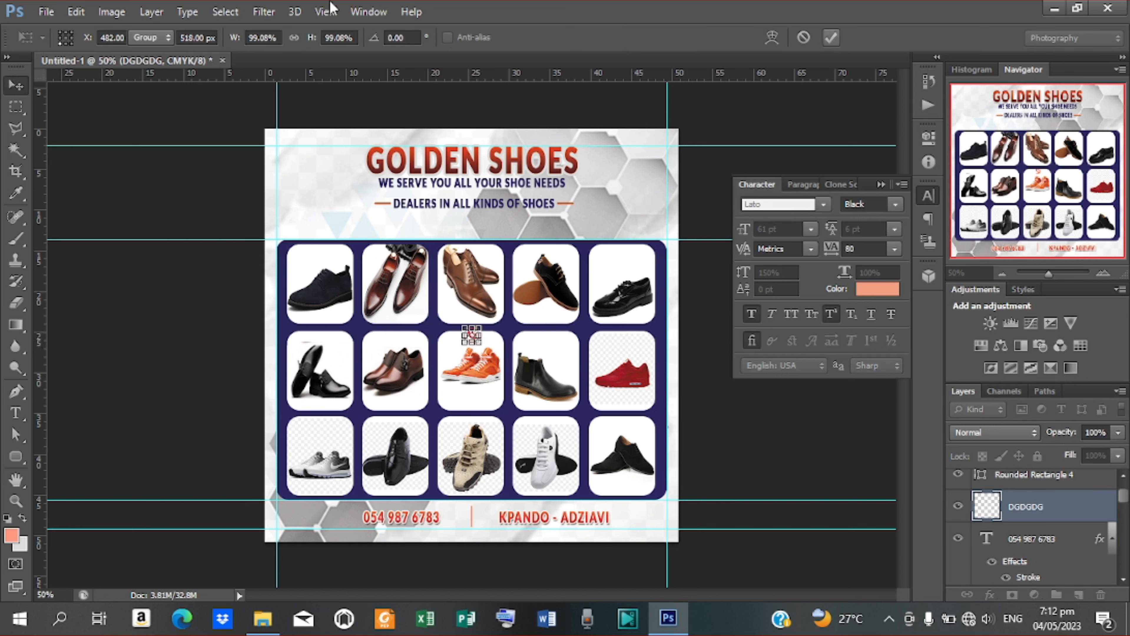
Step: Select the phone icon layer and nudge it left beside the phone number, undoing an accidental tile move
click(204, 37)
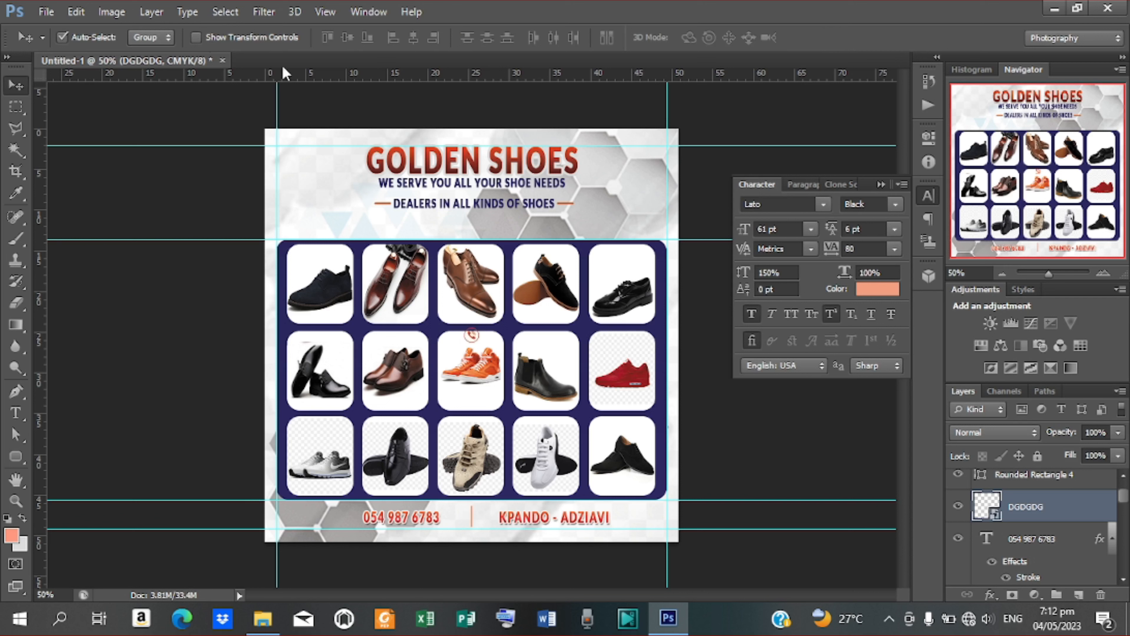
drag(471, 333, 442, 383)
key(ctrl+z)
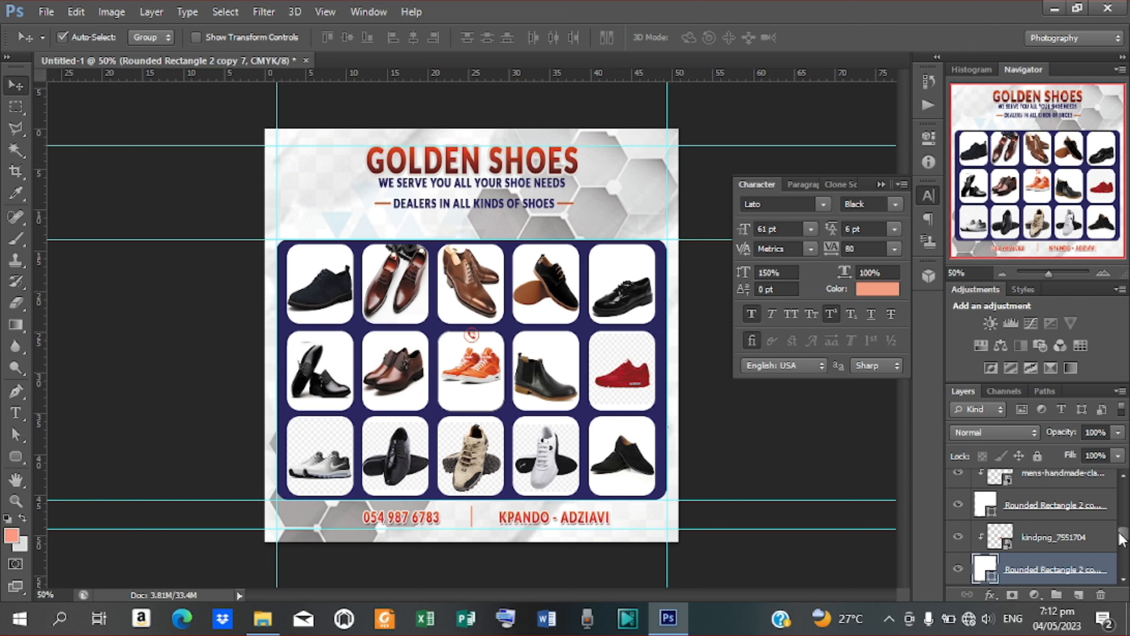
drag(1124, 536, 1124, 529)
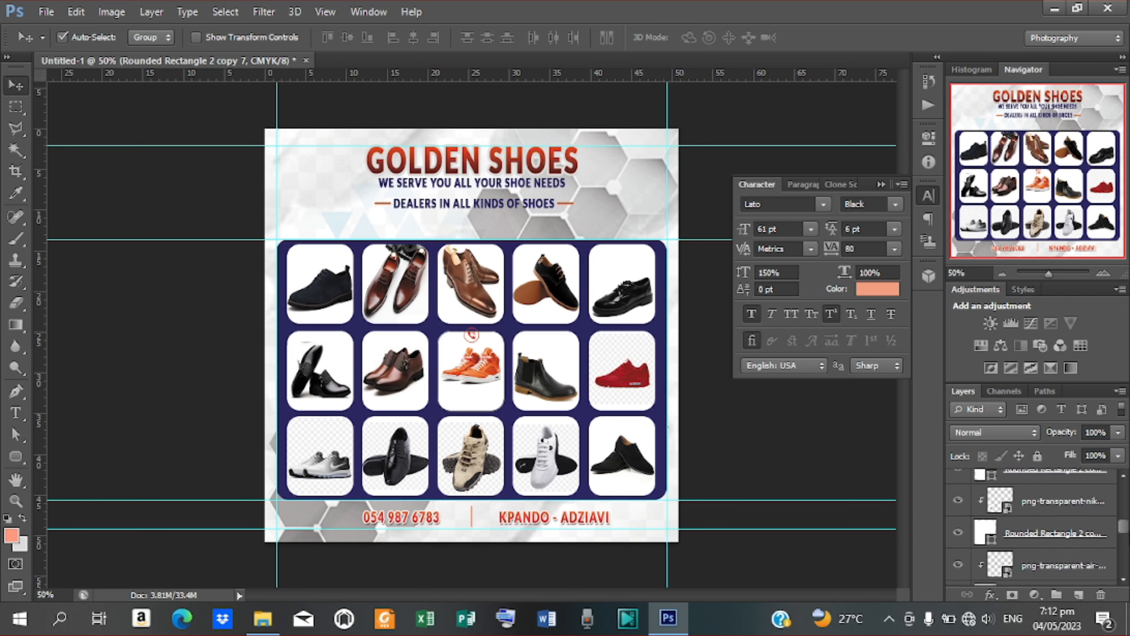
click(1123, 475)
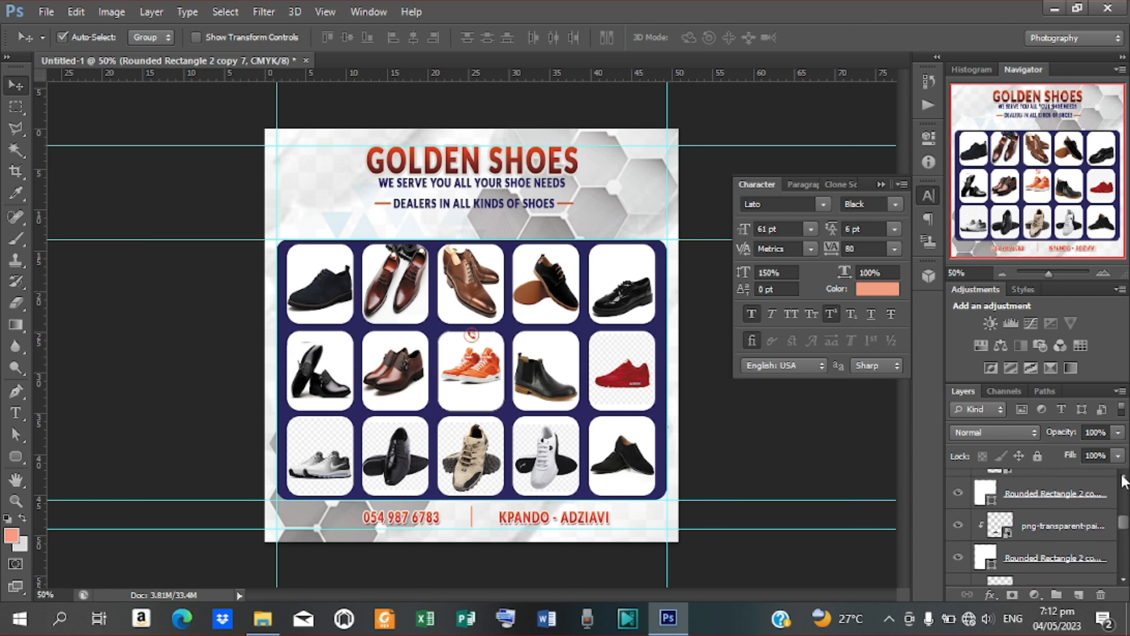
drag(1124, 523, 1121, 488)
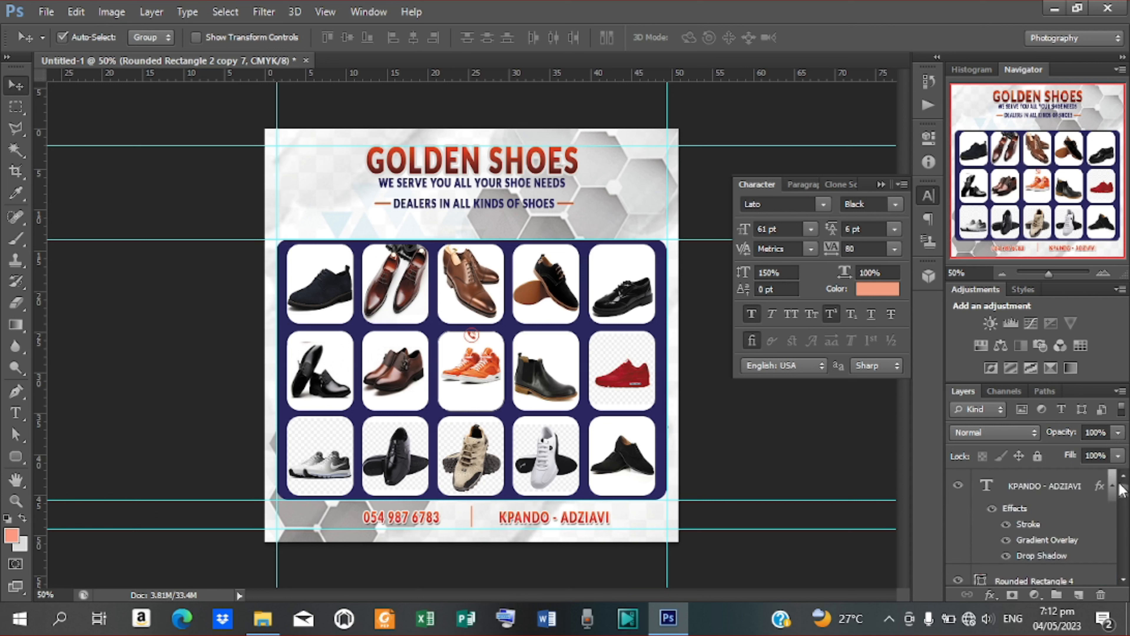
click(1036, 497)
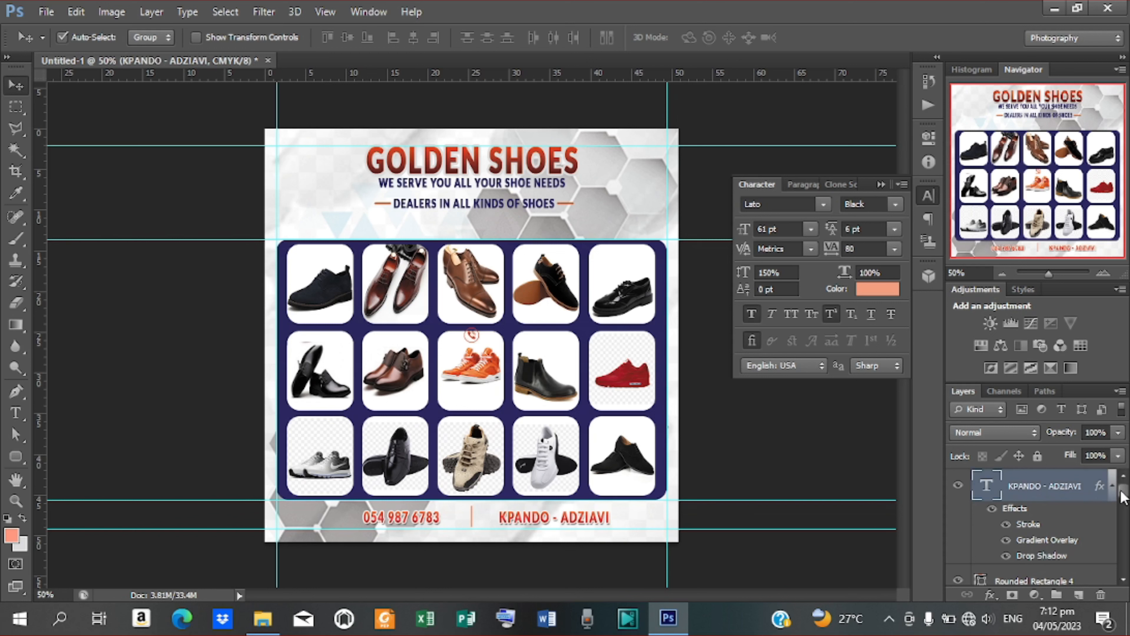
scroll(1122, 505, down, 1)
scroll(1124, 505, down, 3)
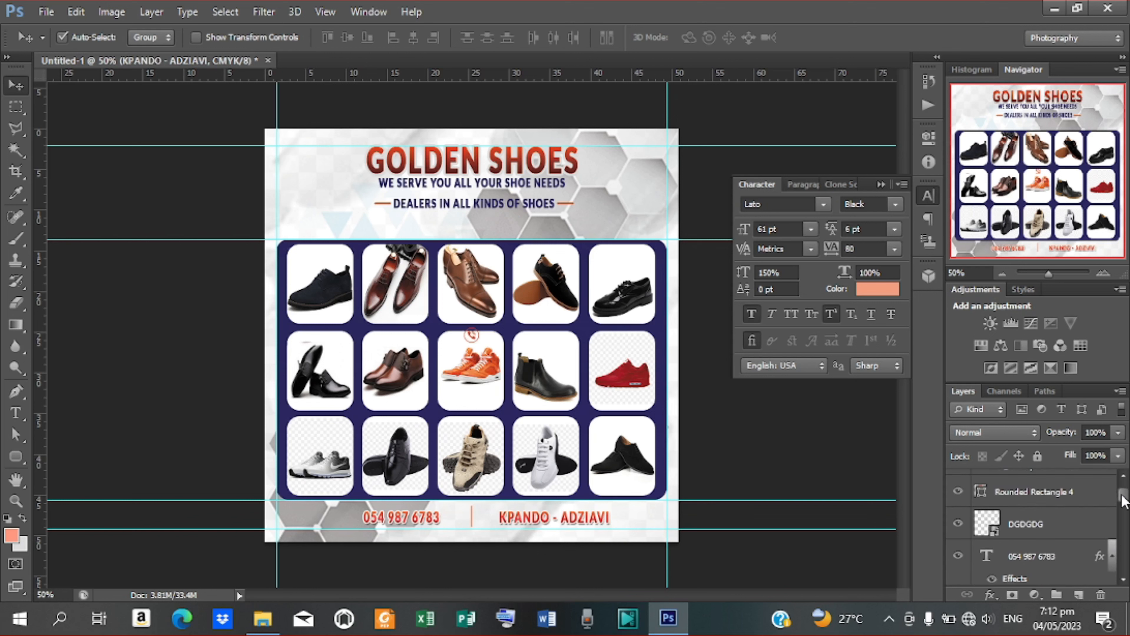
click(1036, 526)
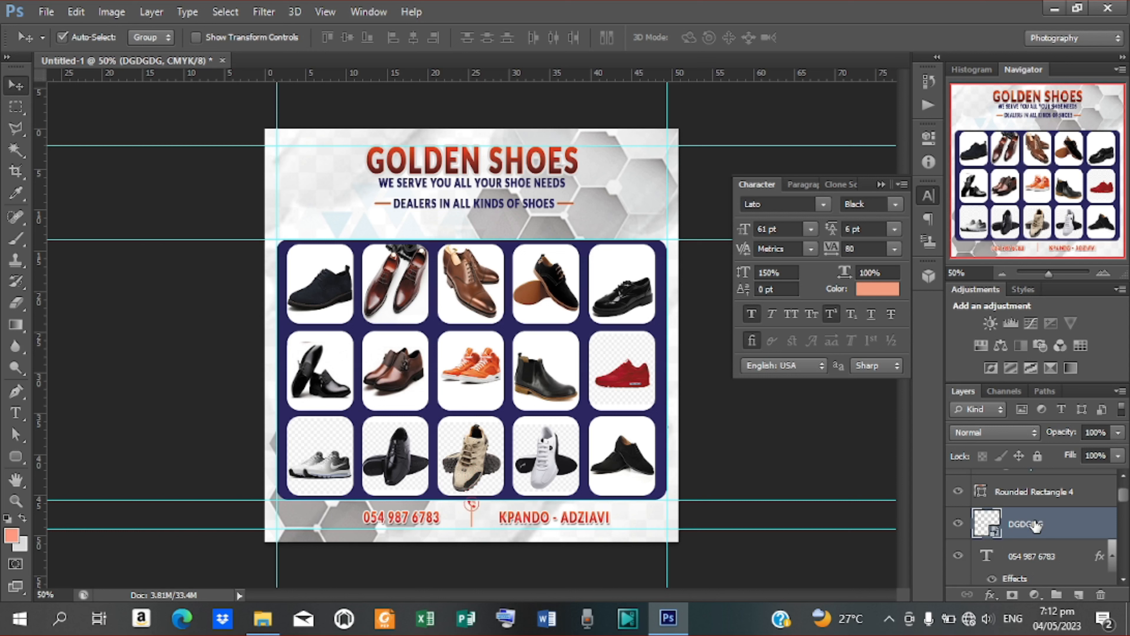
key(Left)
key(Left)
key(Left)
key(Left)
key(Left)
key(Left)
key(Left)
key(Left)
key(Left)
key(Left)
key(Left)
key(Left)
key(Left)
key(Left)
key(Left)
key(Left)
key(Left)
key(Left)
key(Left)
key(Left)
key(Left)
key(Left)
key(Left)
key(Left)
key(Left)
key(Left)
key(Left)
key(Left)
key(Left)
key(Left)
key(Left)
key(Left)
key(Left)
key(Left)
key(Left)
key(Left)
key(Left)
key(Left)
key(Left)
key(Left)
key(Left)
key(Left)
key(Left)
key(Left)
key(Left)
key(Left)
key(Left)
key(Left)
key(Left)
key(Left)
key(Left)
key(Left)
key(Left)
key(Left)
key(Left)
key(Left)
key(Left)
key(Left)
key(Left)
key(Left)
key(Left)
key(Left)
key(Left)
key(Left)
key(Left)
key(Left)
key(Left)
key(Left)
key(Left)
key(Left)
key(Left)
key(Left)
key(Left)
key(Left)
key(Left)
key(Left)
key(Left)
key(Left)
key(Left)
key(Left)
Step: Place the location-pin icon file into the flyer
click(47, 14)
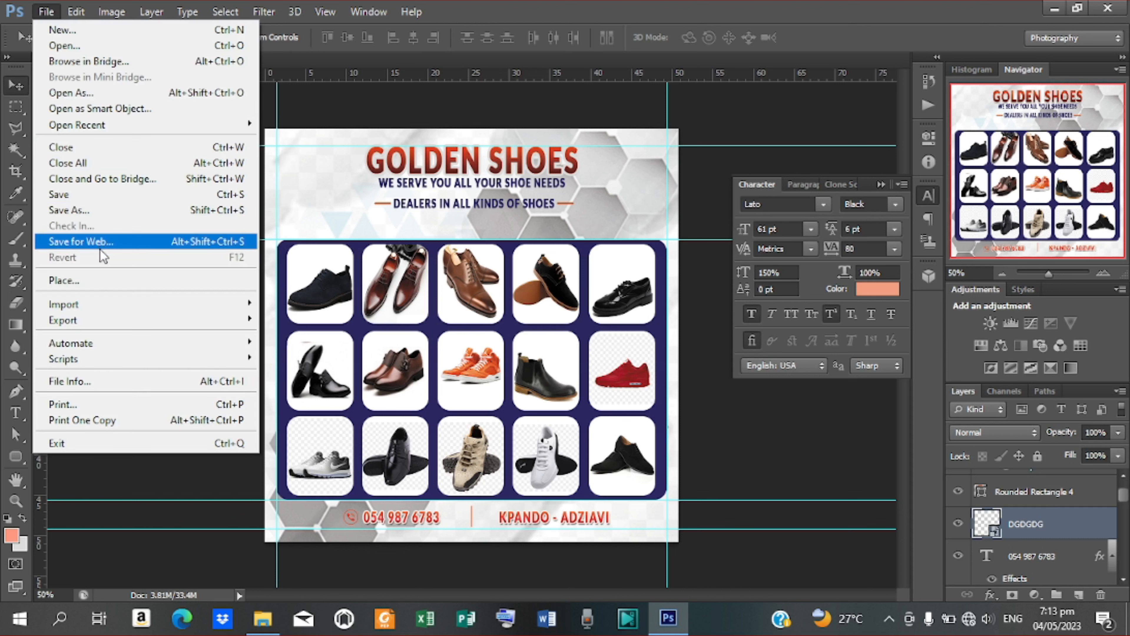
click(103, 283)
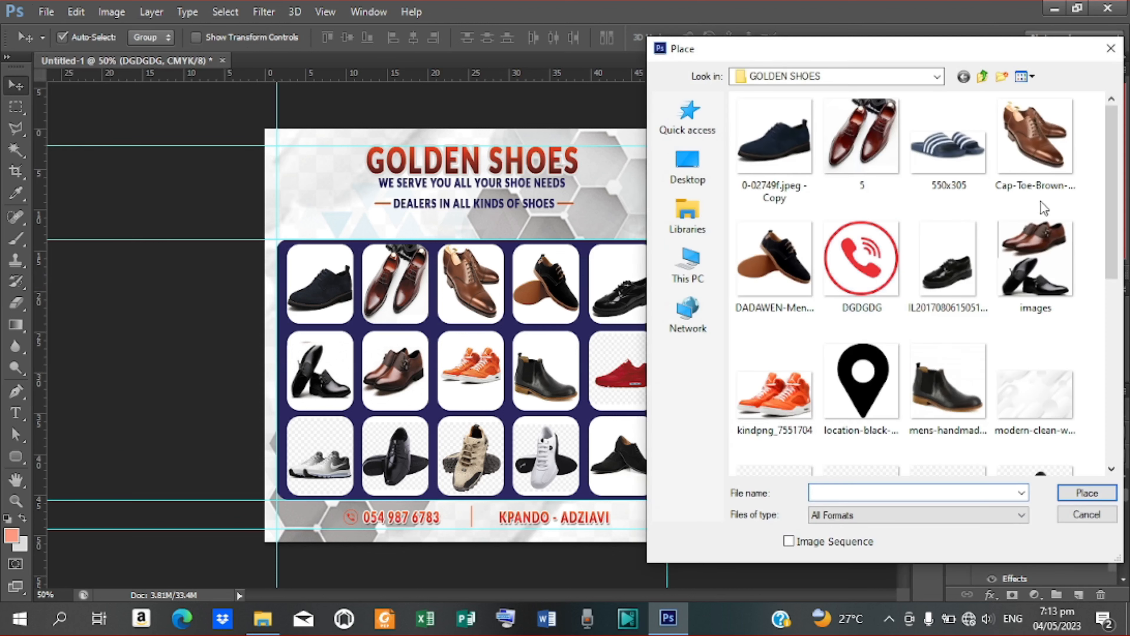
scroll(846, 260, down, 2)
click(846, 261)
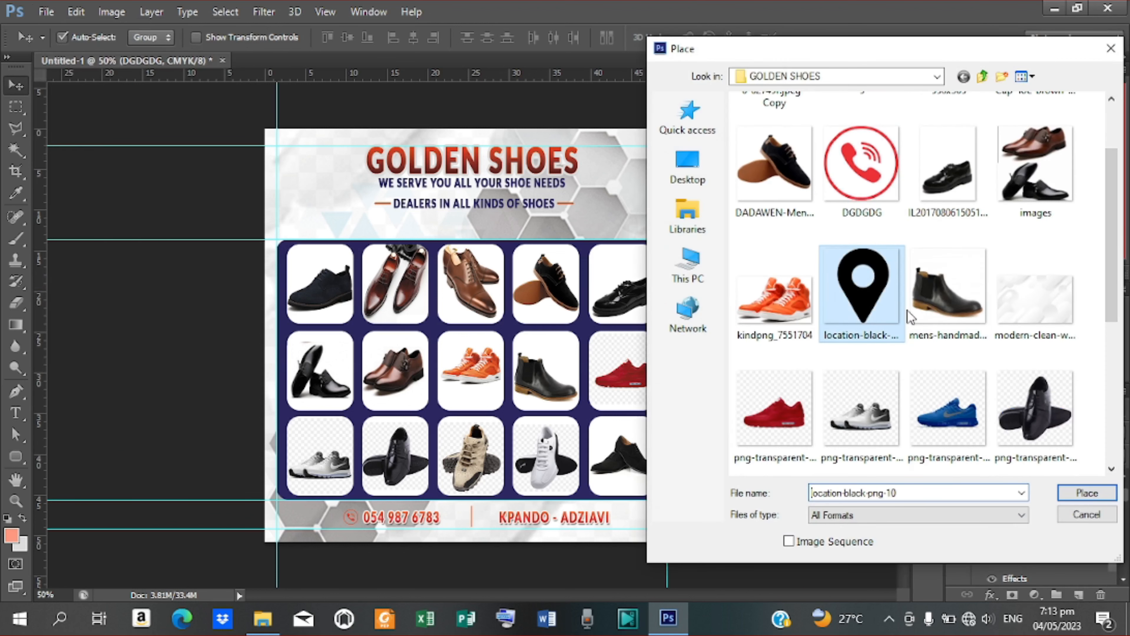
click(1092, 495)
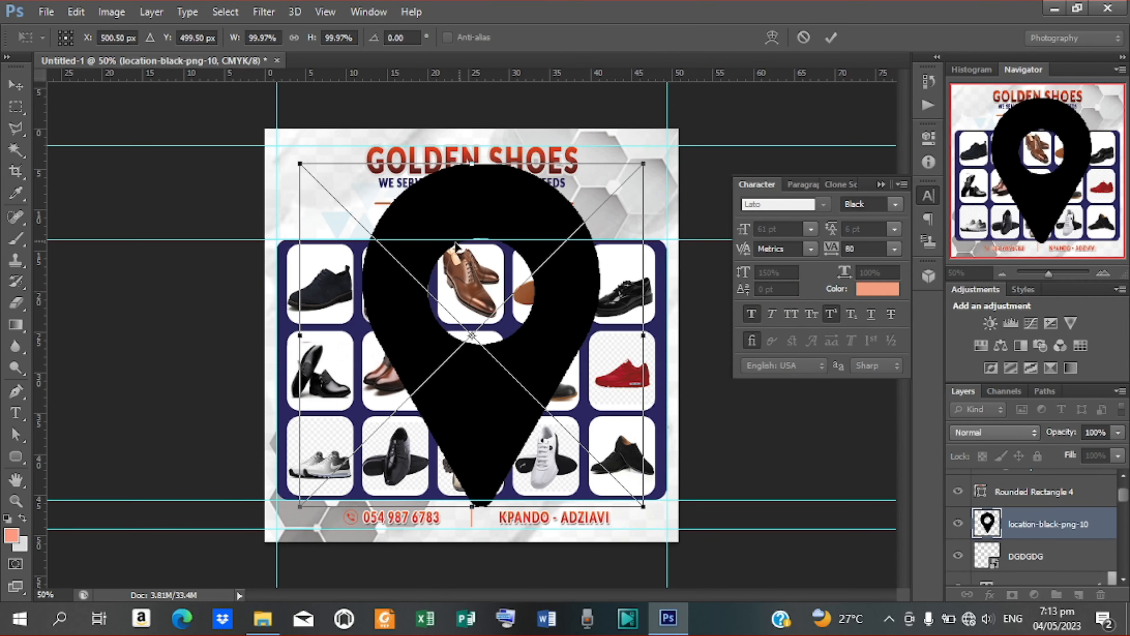
Step: Shrink the location pin to a small icon and nudge it beside KPANDO - ADZIAVI
drag(477, 233, 515, 357)
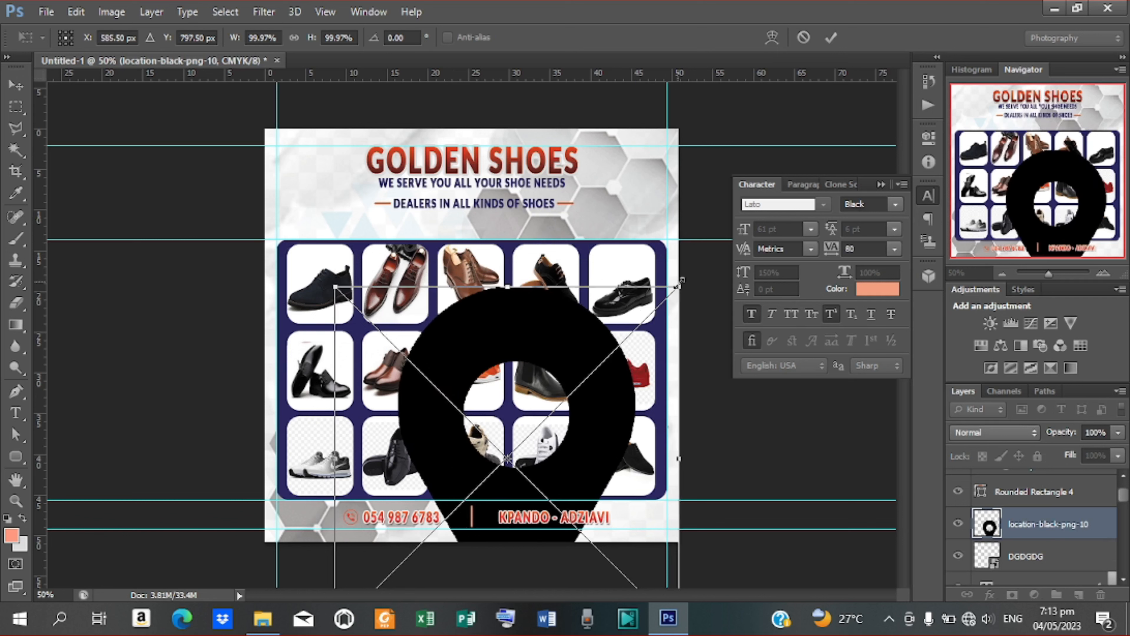
drag(678, 286, 520, 449)
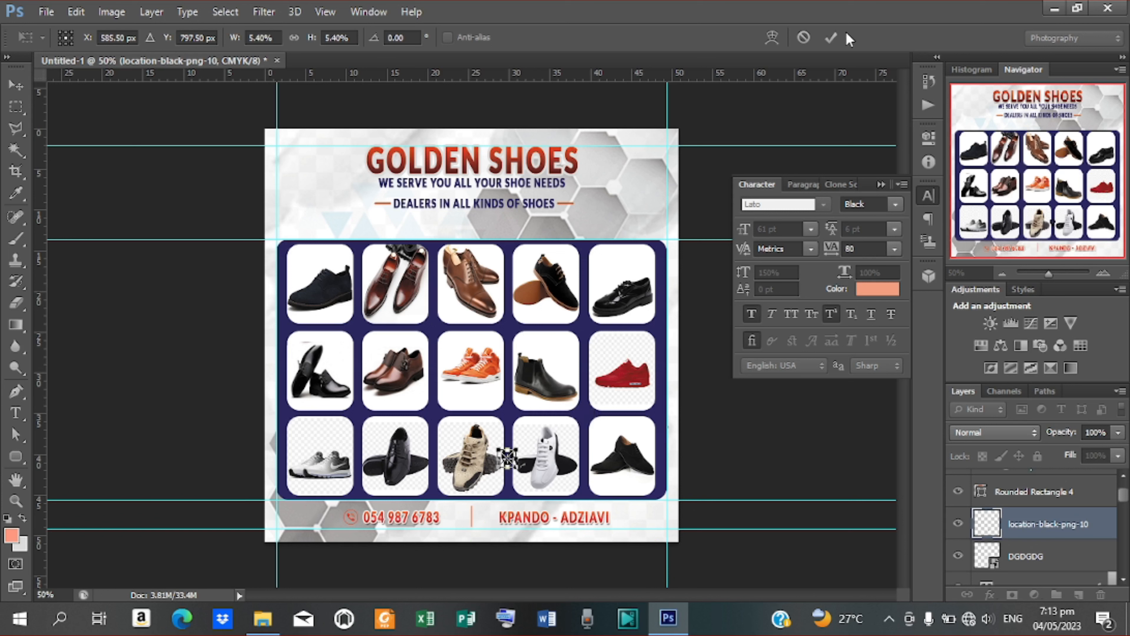
click(831, 37)
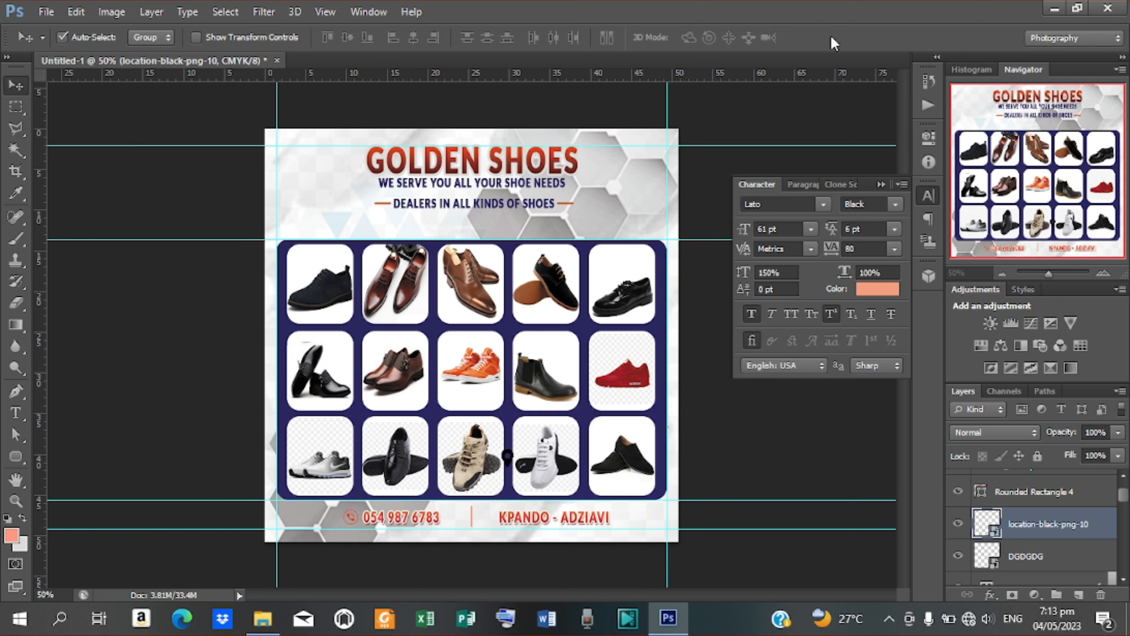
key(Down)
key(Down)
key(Down)
key(Down)
key(Down)
key(Down)
key(Down)
key(Down)
key(Down)
key(Down)
key(Down)
key(Down)
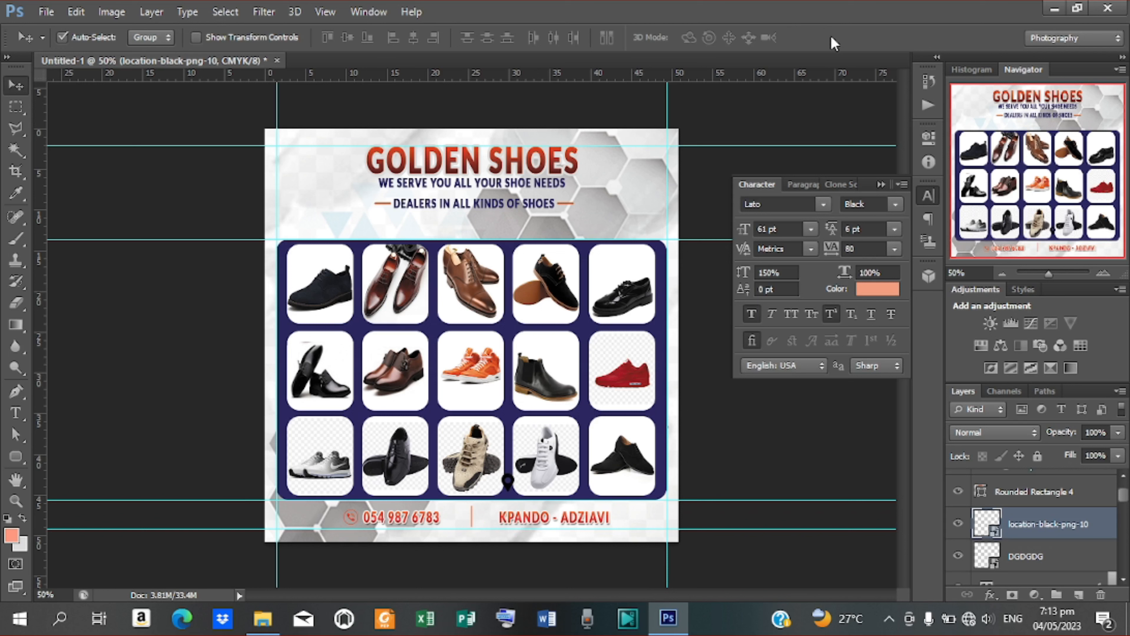
key(Down)
key(Down)
key(Down)
key(Down)
key(Down)
key(Down)
key(Left)
key(Left)
key(Left)
key(Left)
key(Left)
key(Left)
key(Right)
key(Right)
Step: Draw two small salmon rounded-rectangle dots in the top-left corner
click(15, 459)
right_click(14, 463)
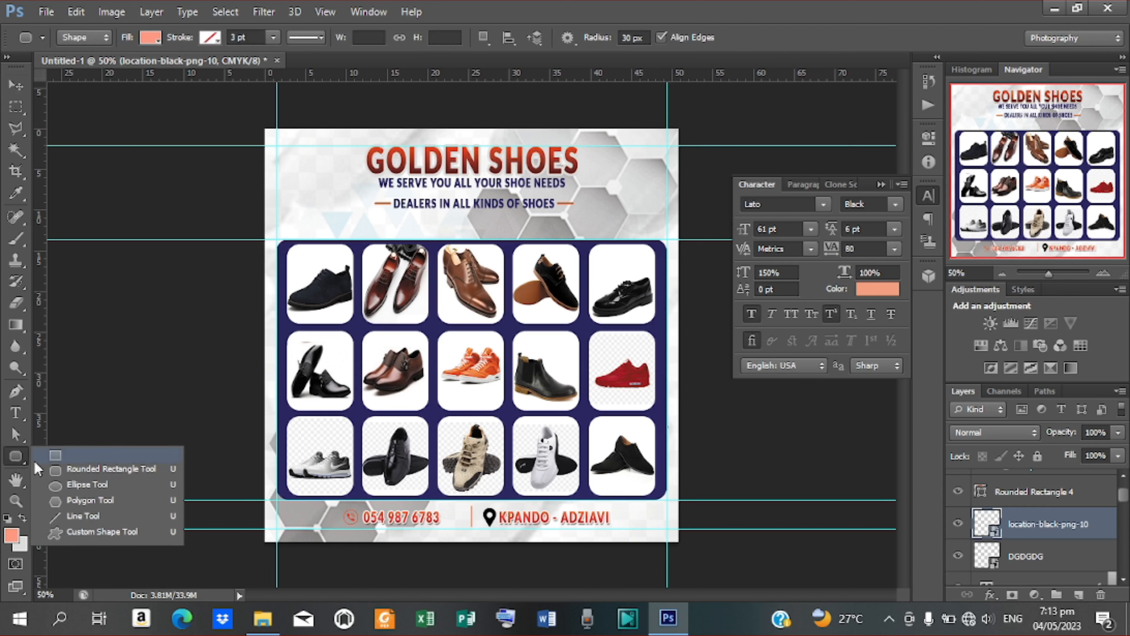
click(95, 470)
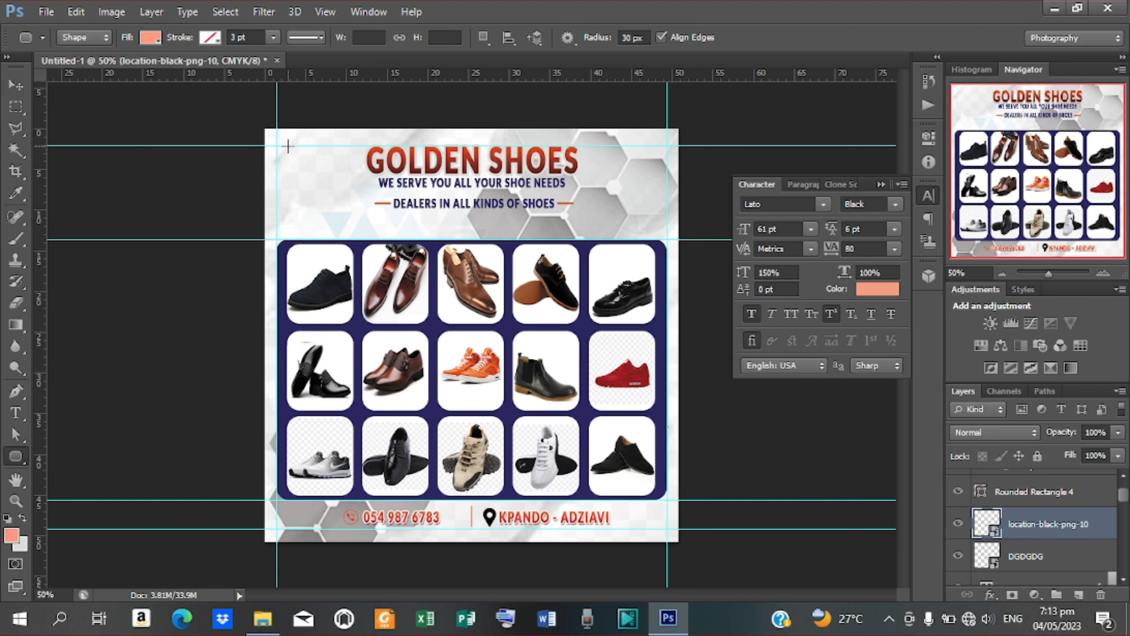
drag(287, 146, 295, 152)
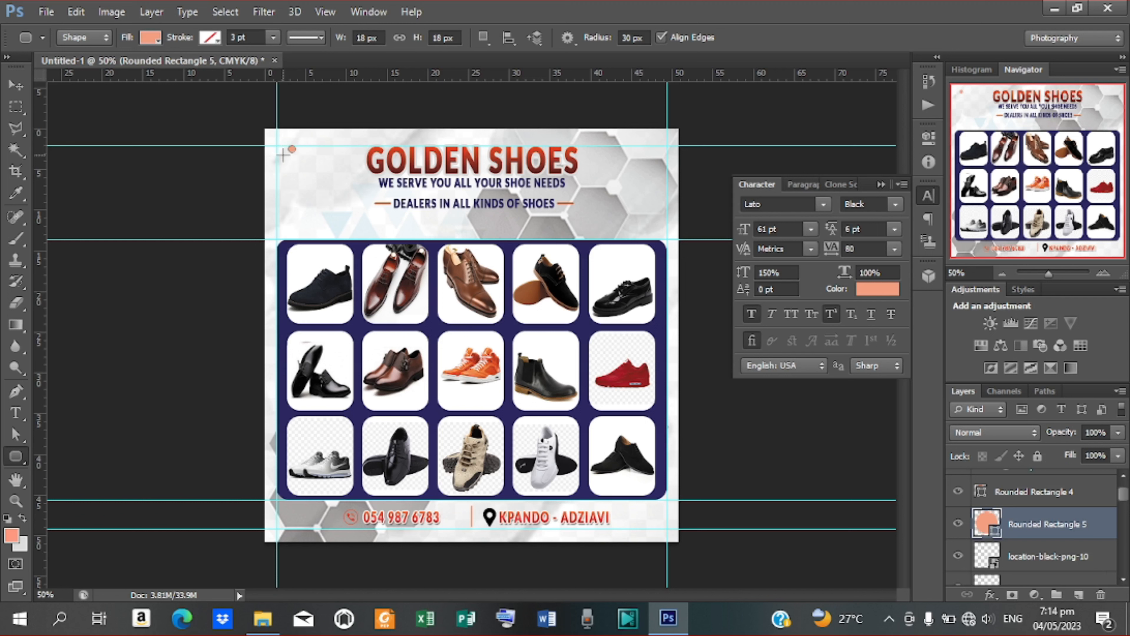
drag(285, 155, 283, 161)
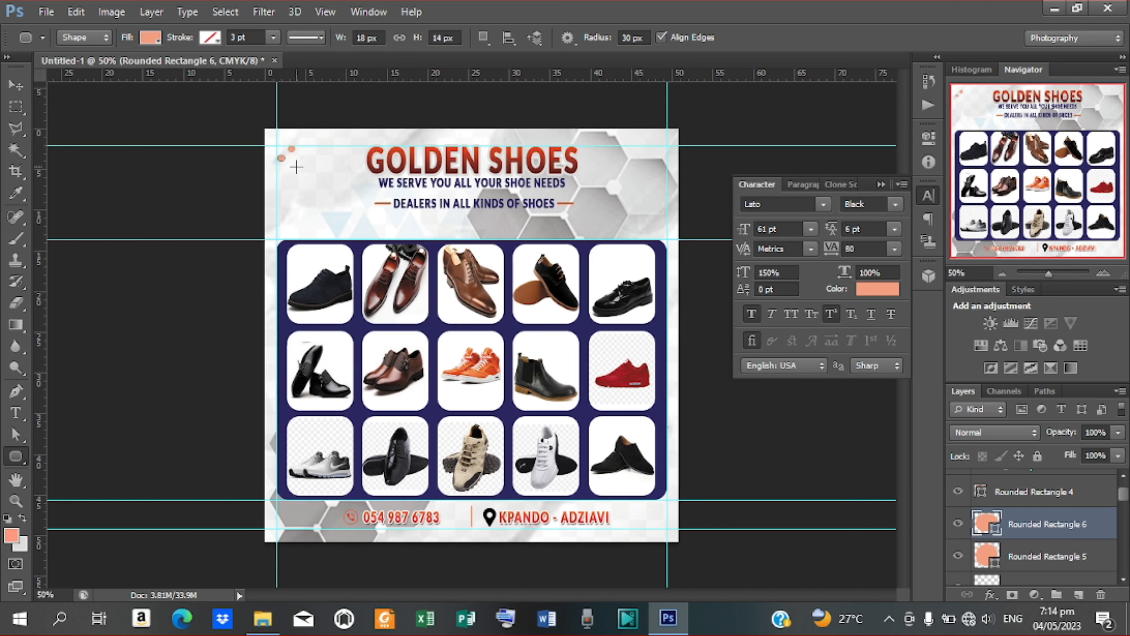
Step: Duplicate the dots with Ctrl+J and shift the copies right into a row
click(16, 87)
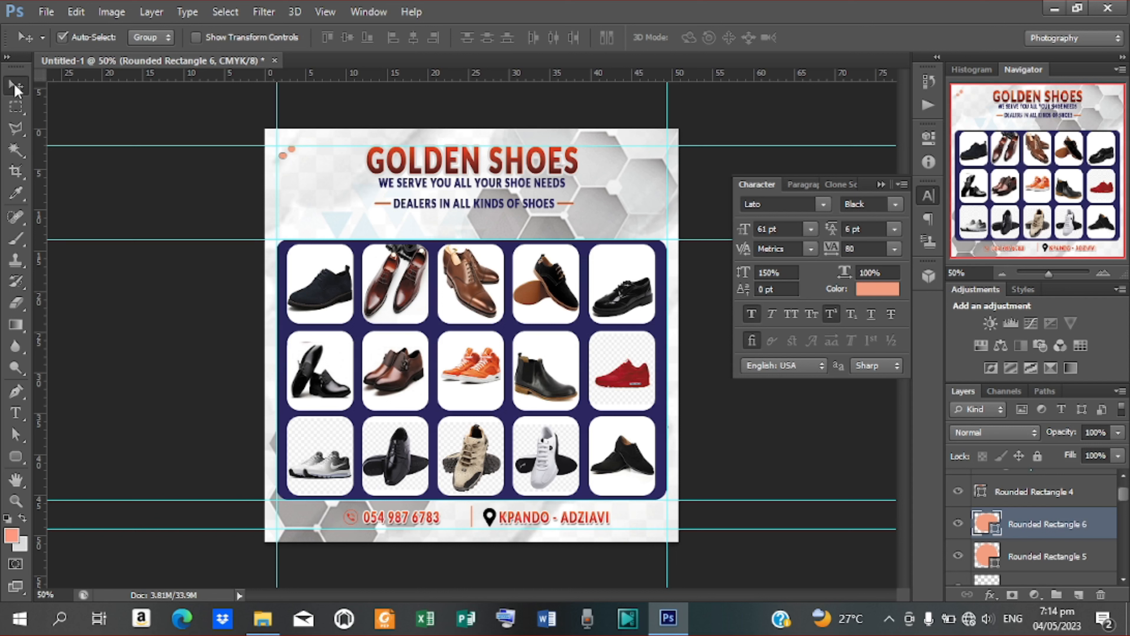
key(ctrl+j)
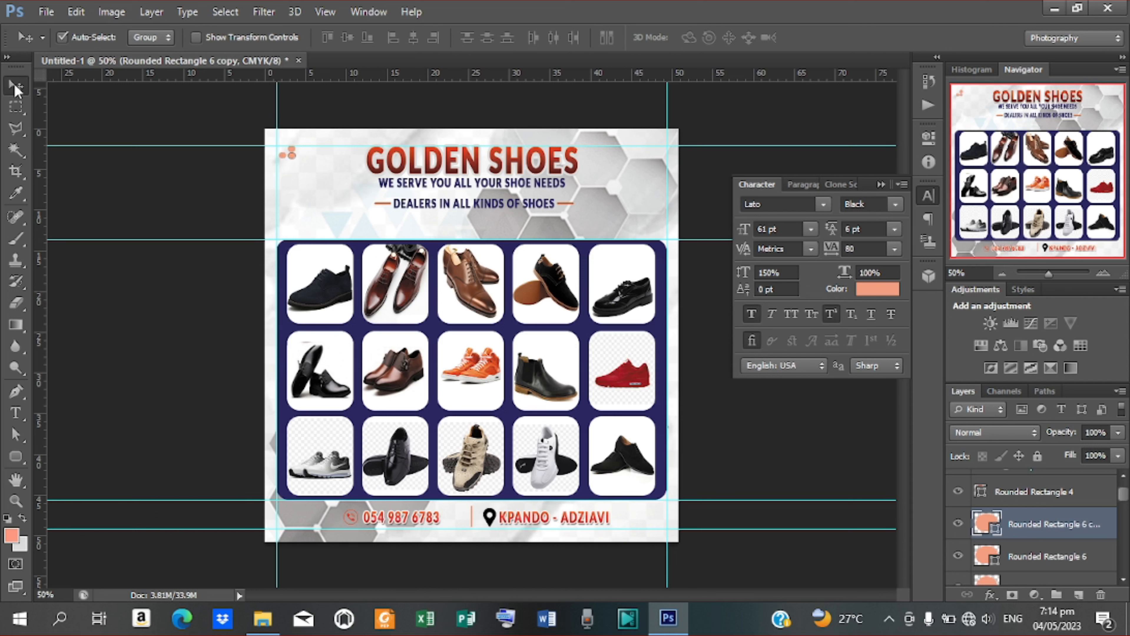
shift+click(1025, 560)
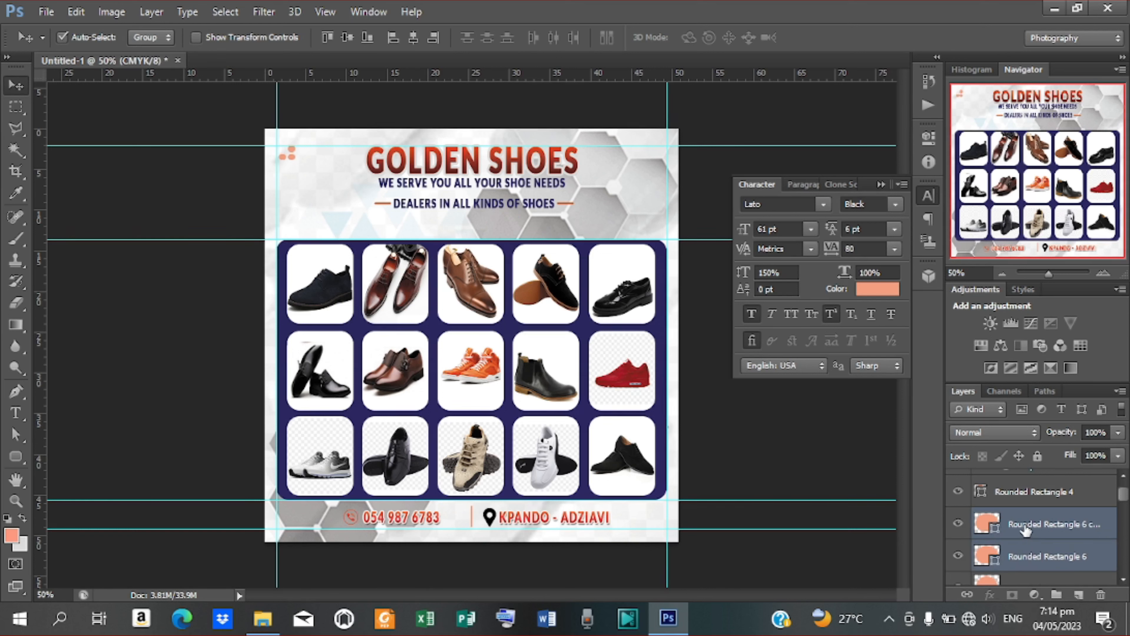
click(1025, 530)
key(ctrl+j)
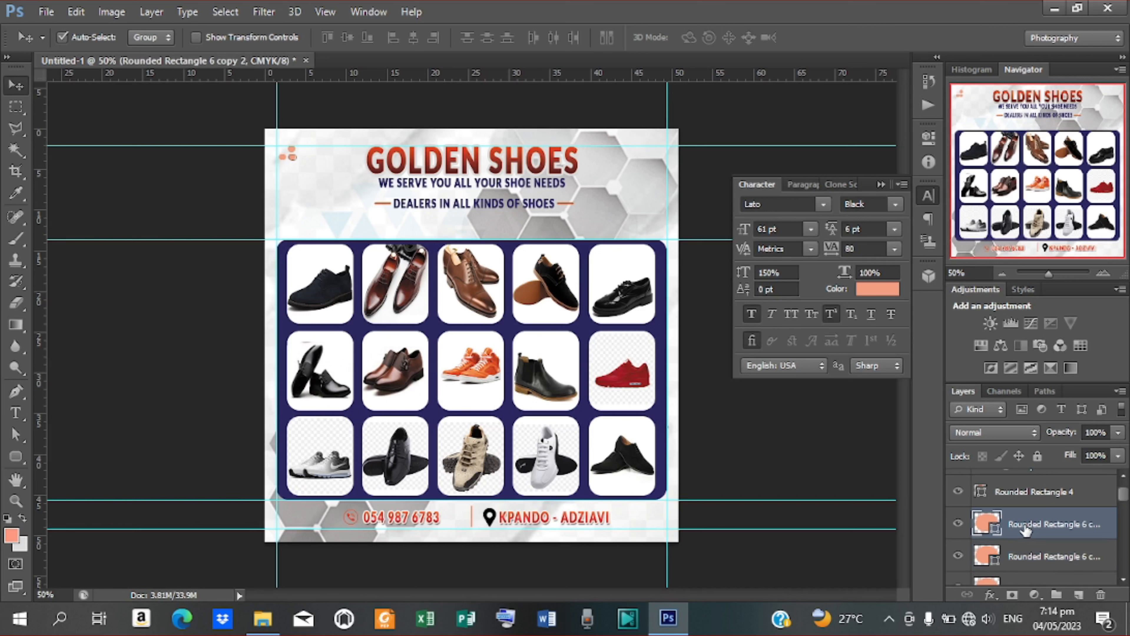
key(shift+Right)
key(shift+Right)
key(shift+Right)
shift+click(1020, 581)
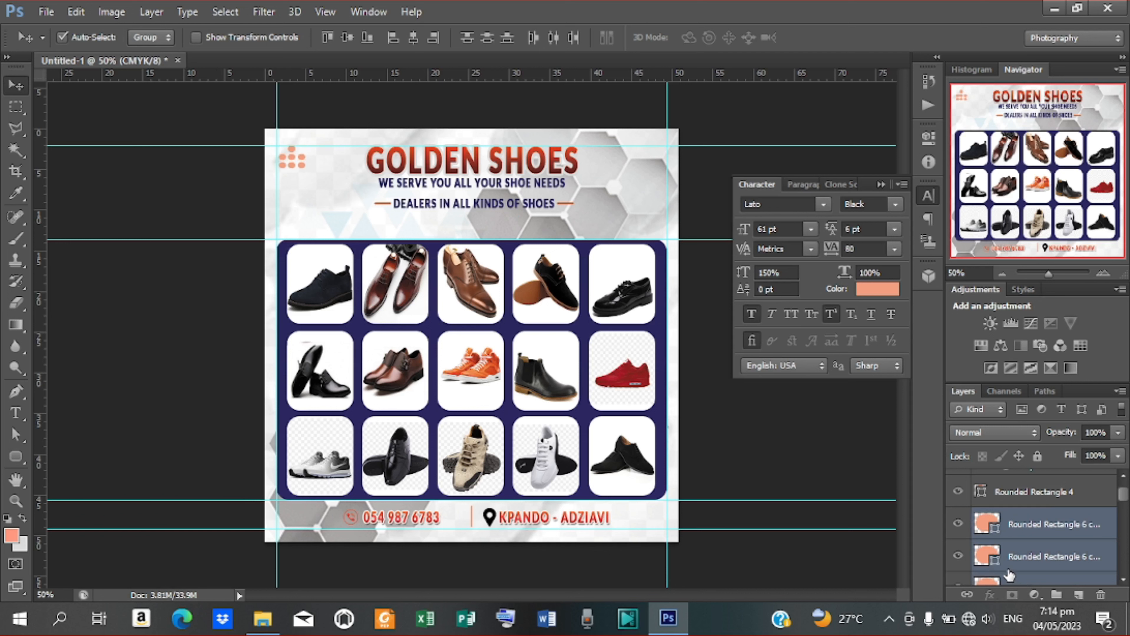
Step: Duplicate the Rounded Rectangle 5 dot and shift it down to start a new row
click(1123, 511)
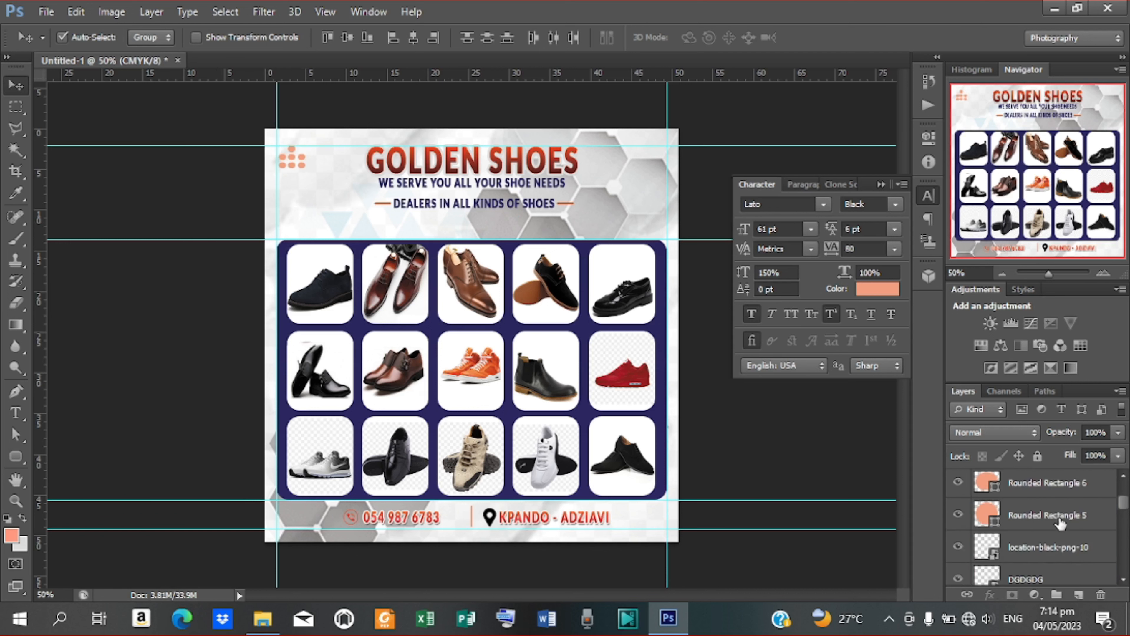
click(1040, 489)
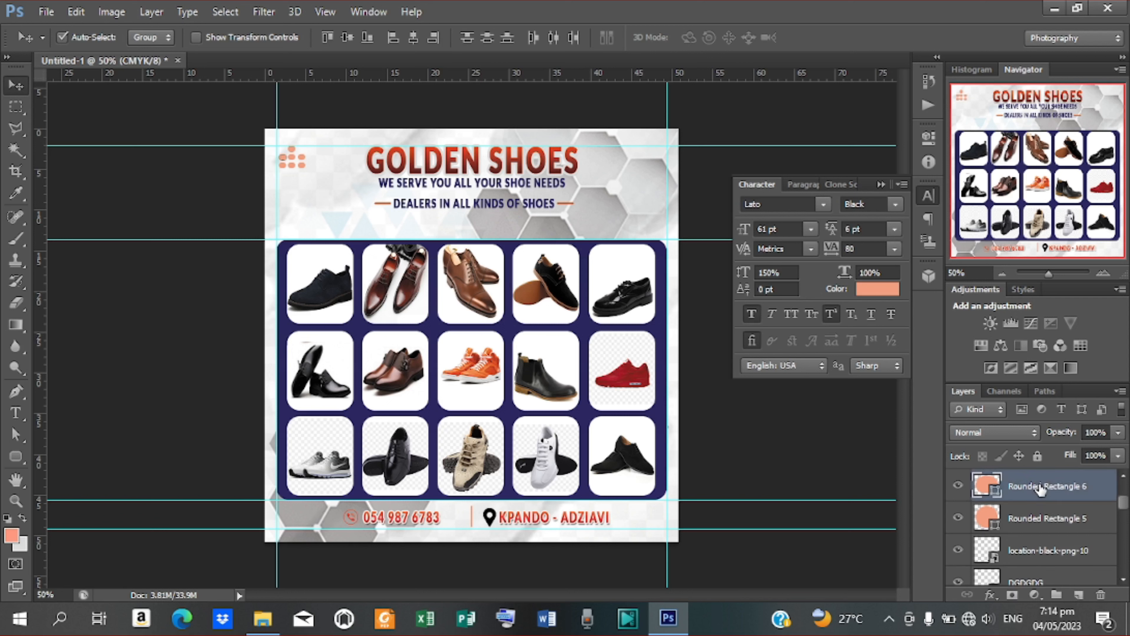
click(1029, 522)
key(ctrl+j)
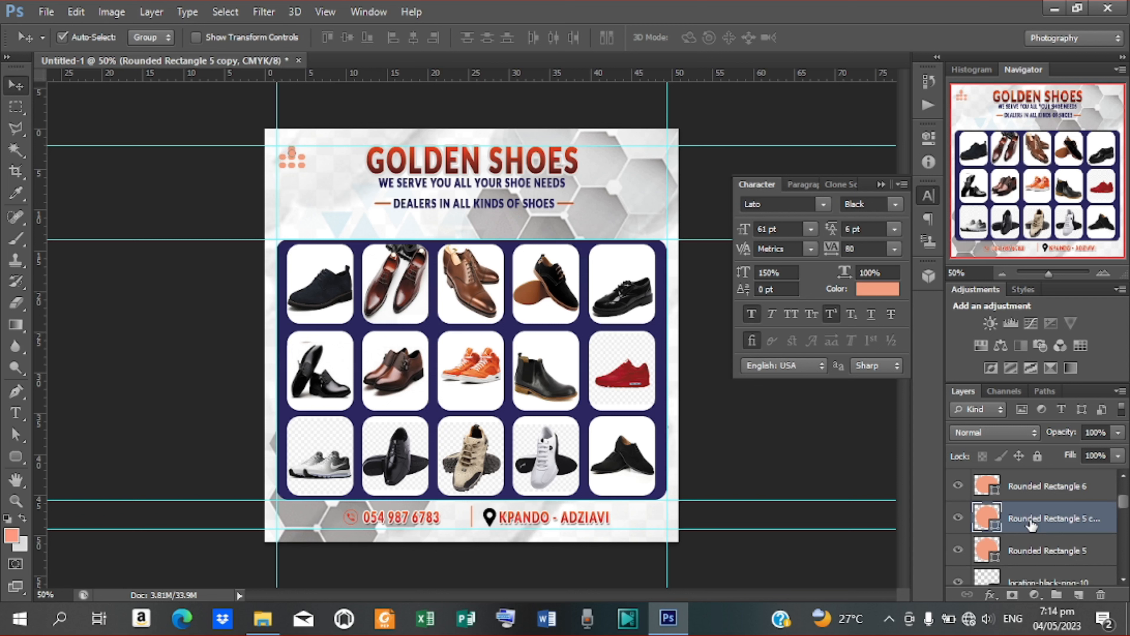
key(shift+Down)
click(1073, 541)
Step: Merge all the dot layers into a single dot-pattern layer
mouse_move(1122, 502)
mouse_down()
mouse_move(1121, 487)
mouse_move(1123, 498)
mouse_up()
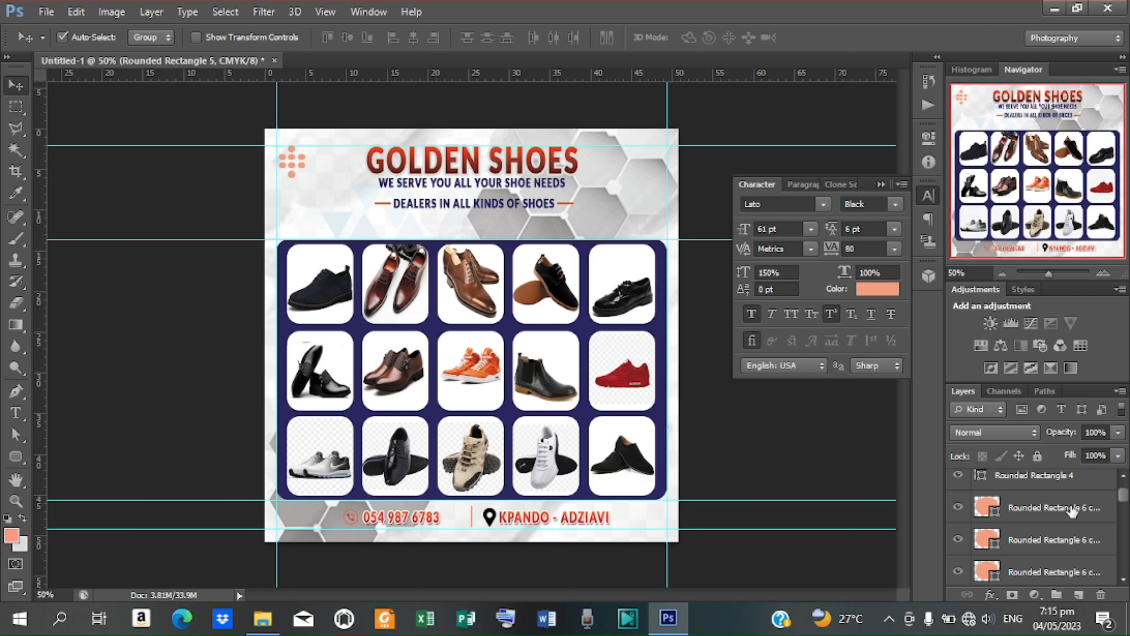
shift+click(1070, 510)
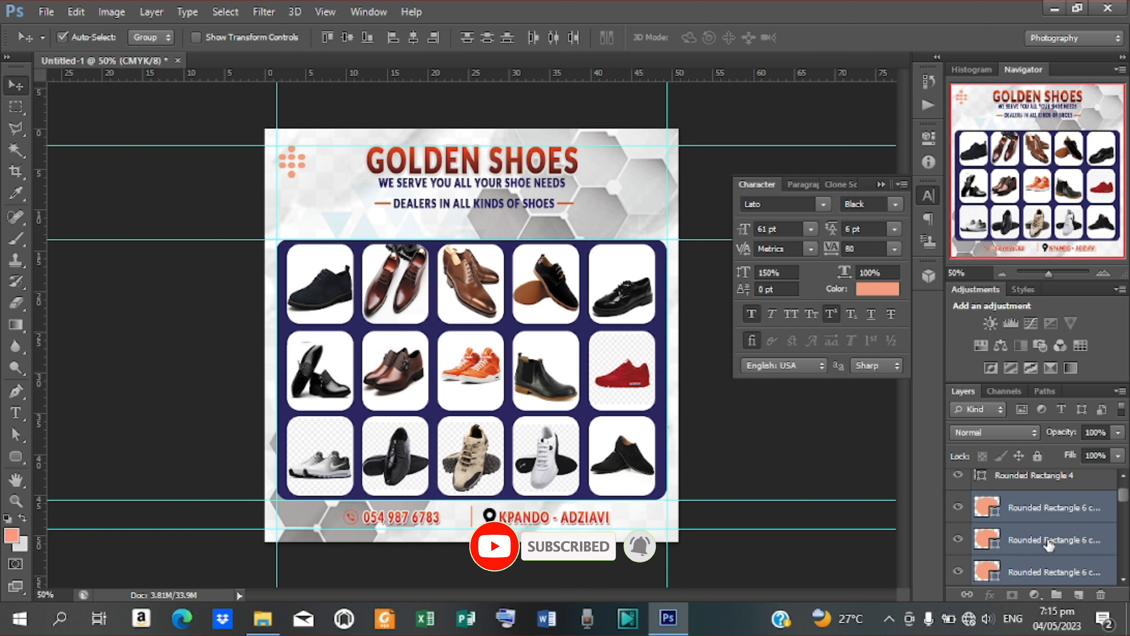
key(ctrl+e)
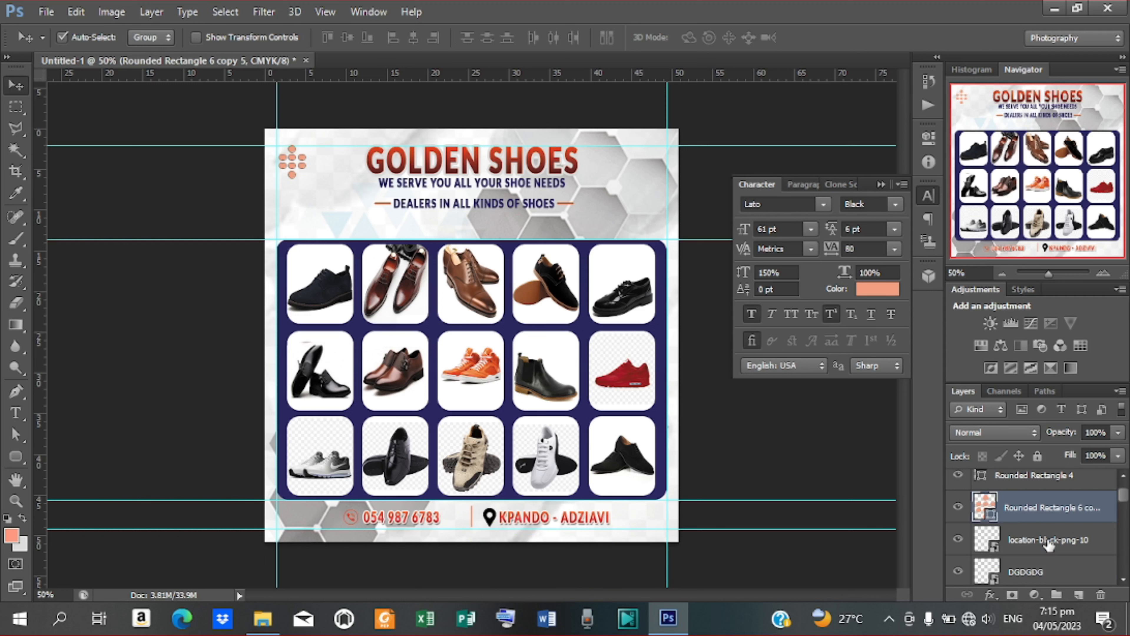
Step: Copy the dot pattern to the bottom-right corner and tuck the original further into the top-left
key(ctrl+j)
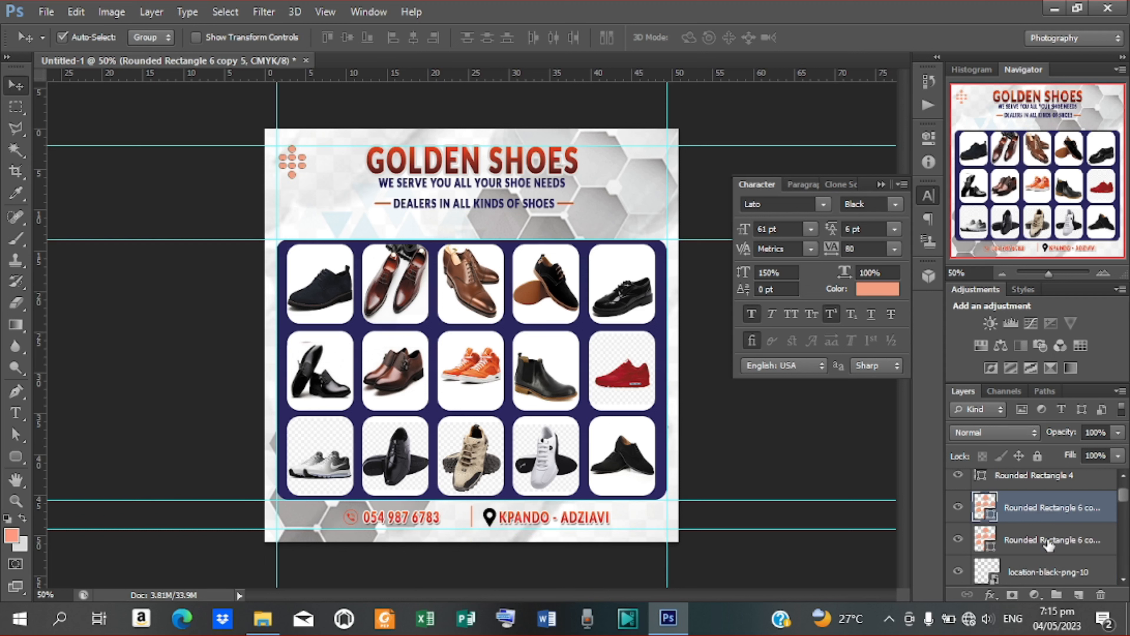
drag(293, 176, 658, 517)
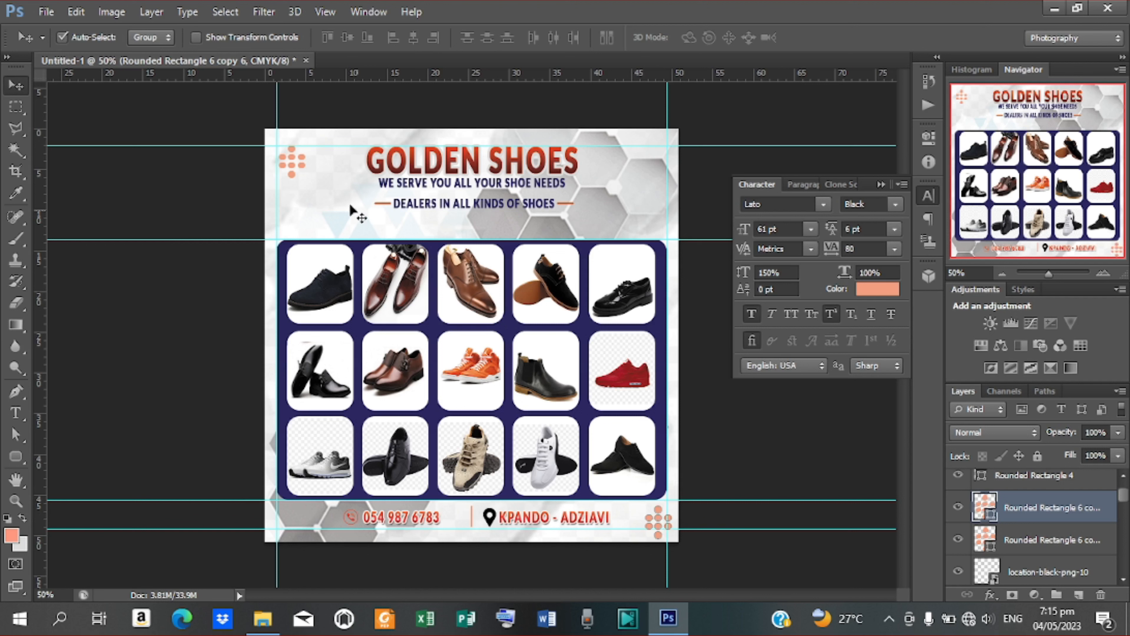
drag(298, 164, 288, 149)
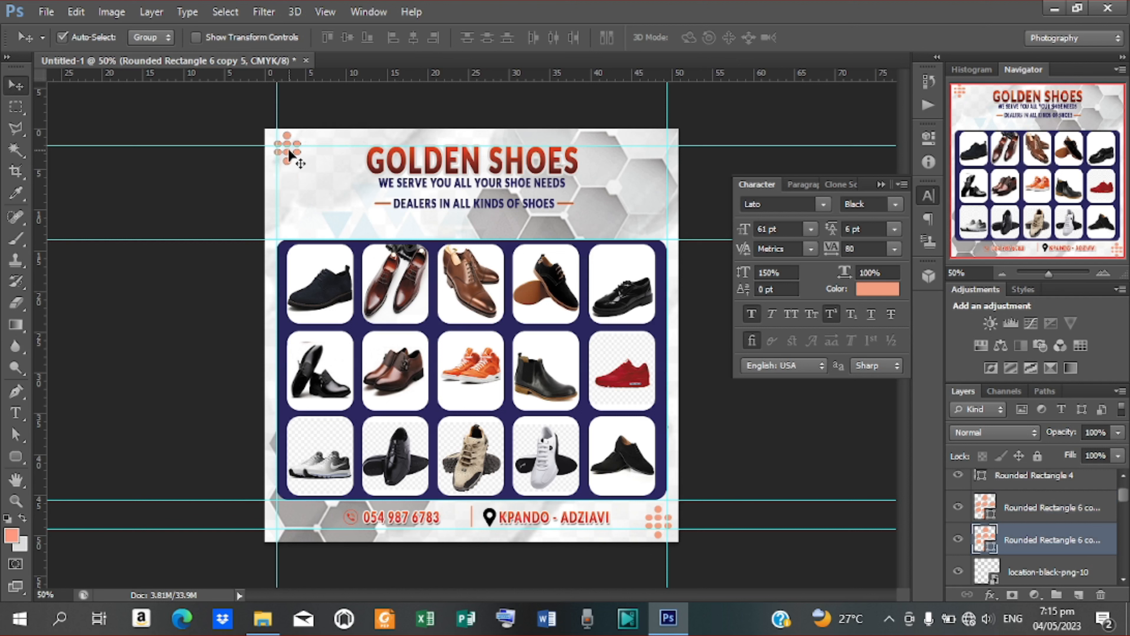
key(shift+Left)
Step: Deselect the layers and clear all guides from the canvas
click(790, 416)
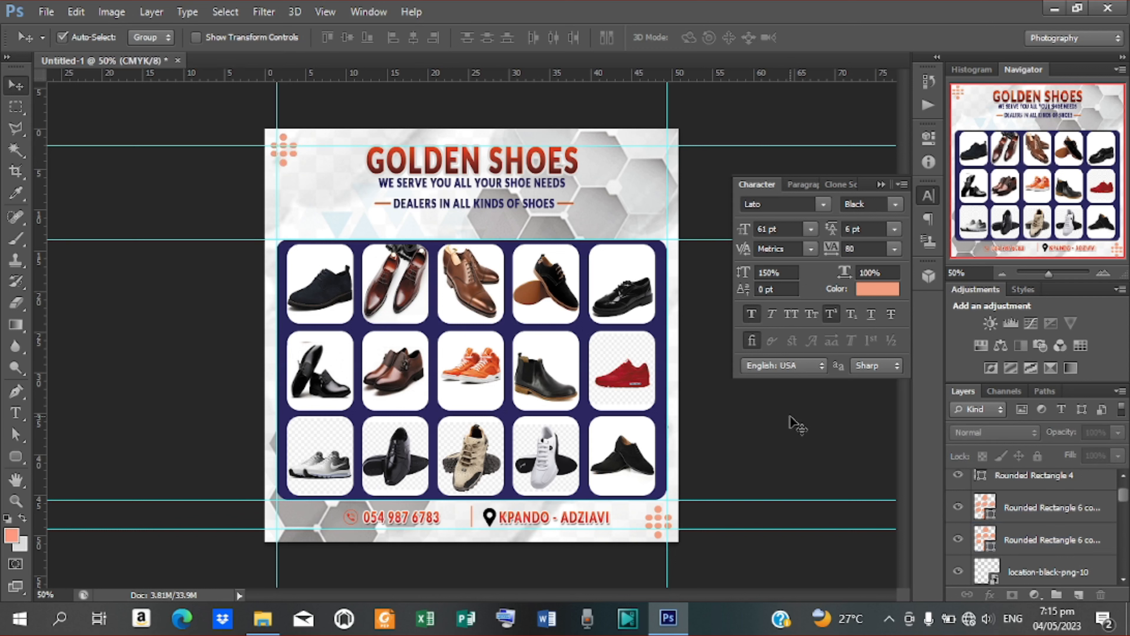
click(325, 12)
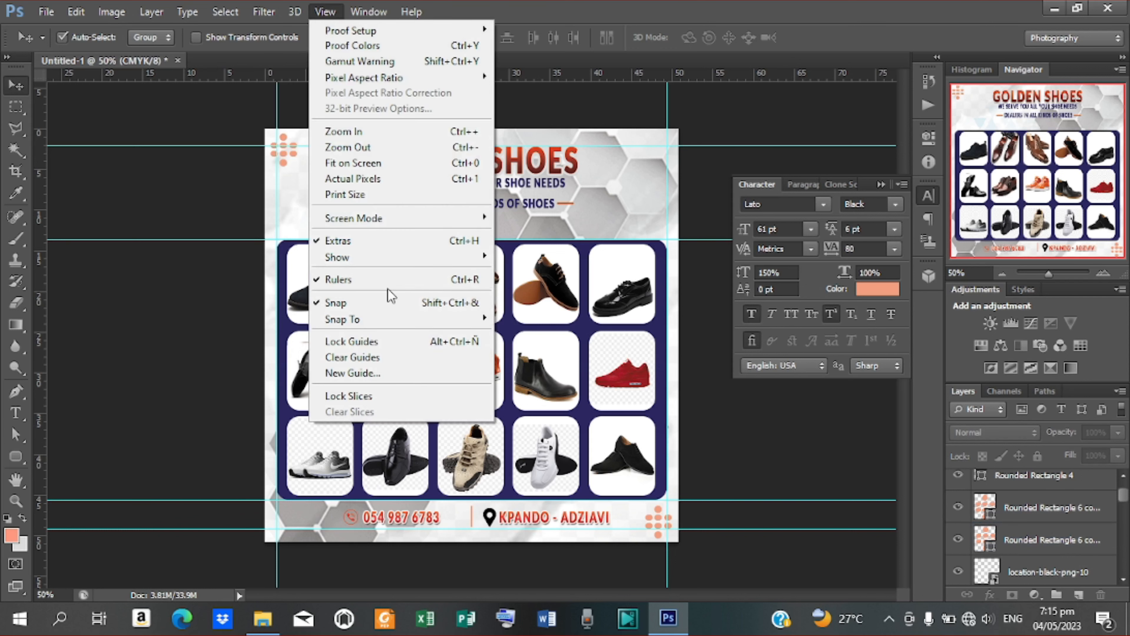
click(365, 357)
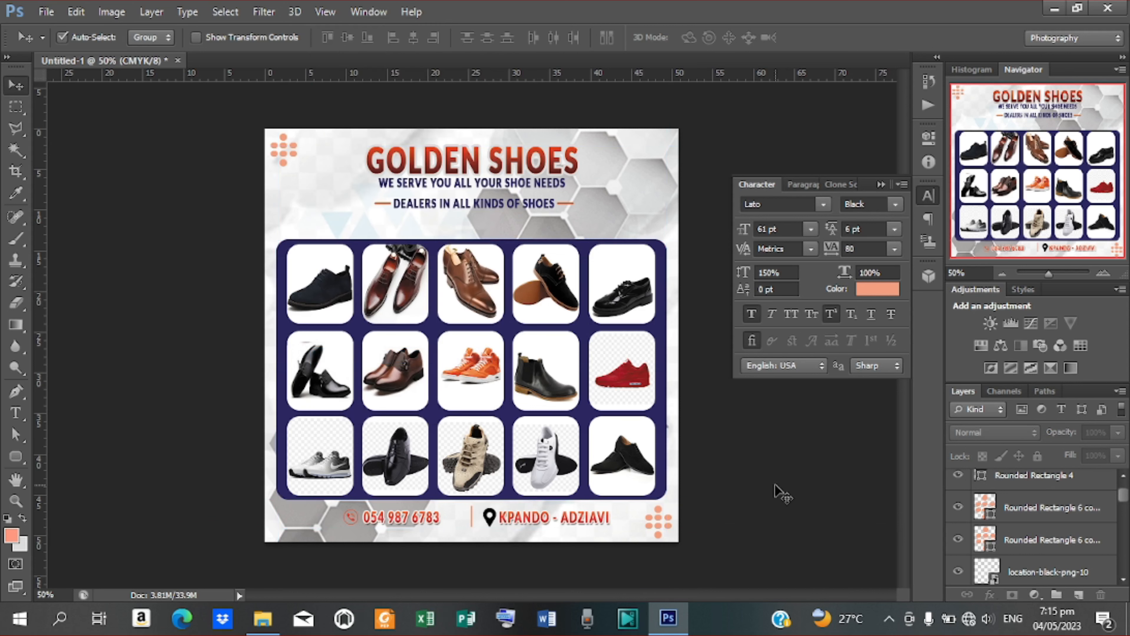